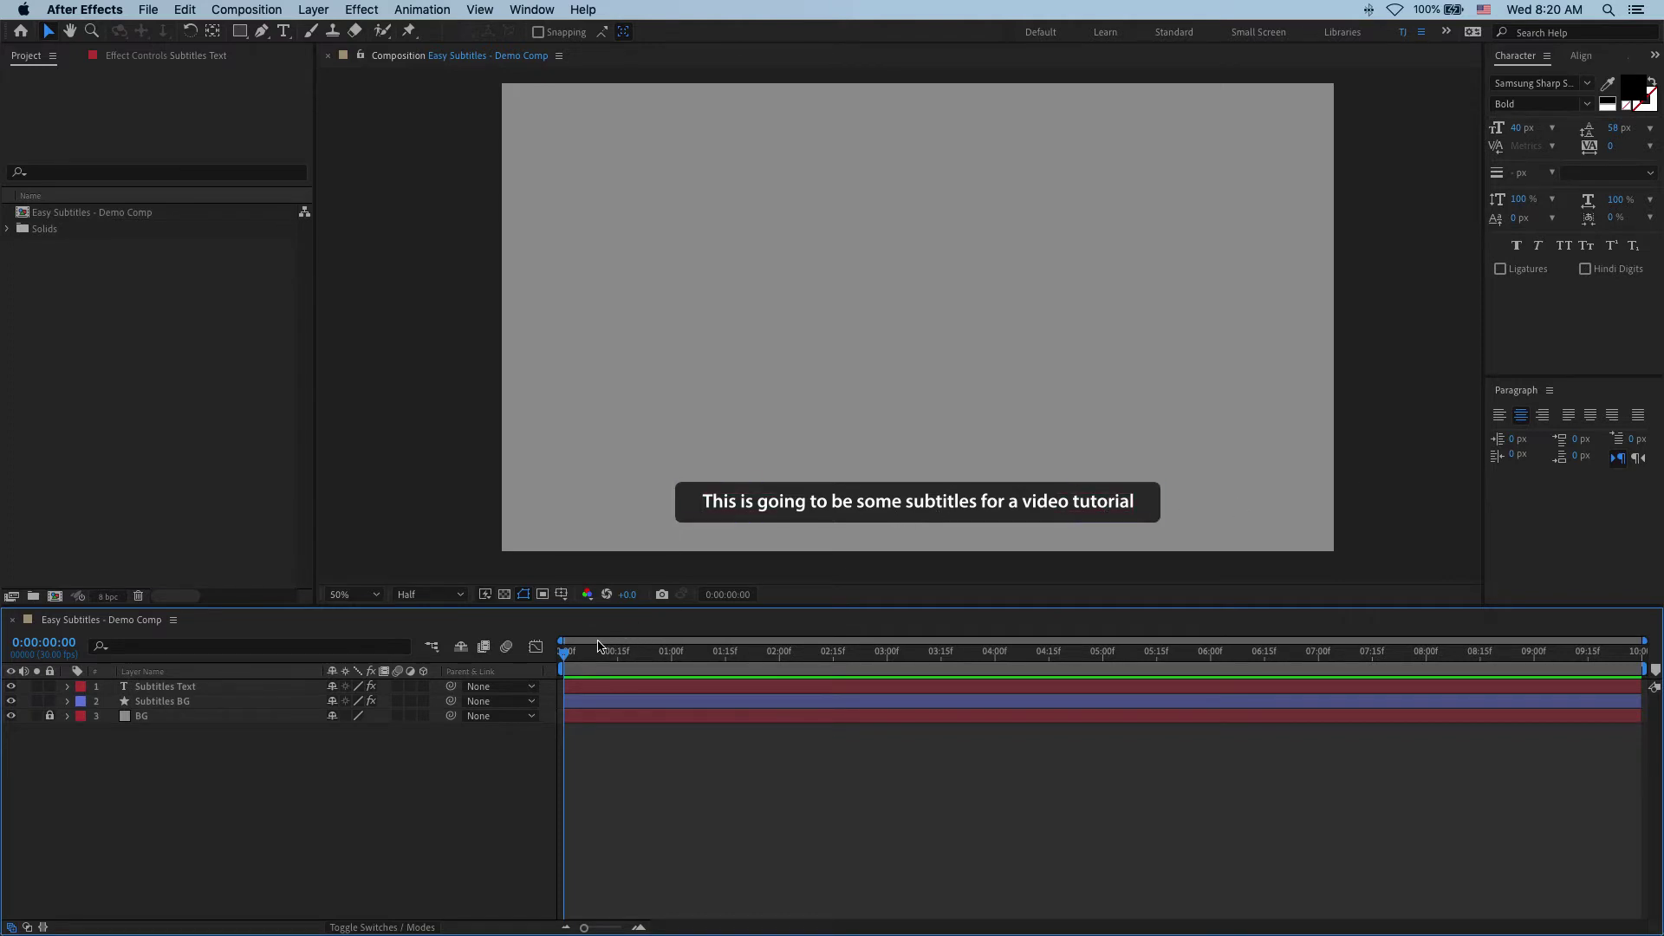
Preview the subtitle changing lines, then hide the Subtitles BG box layer
{"action": "left_click_drag", "start_coordinate": [598, 646], "coordinate": [883, 673]}
{"action": "left_click", "coordinate": [226, 701]}
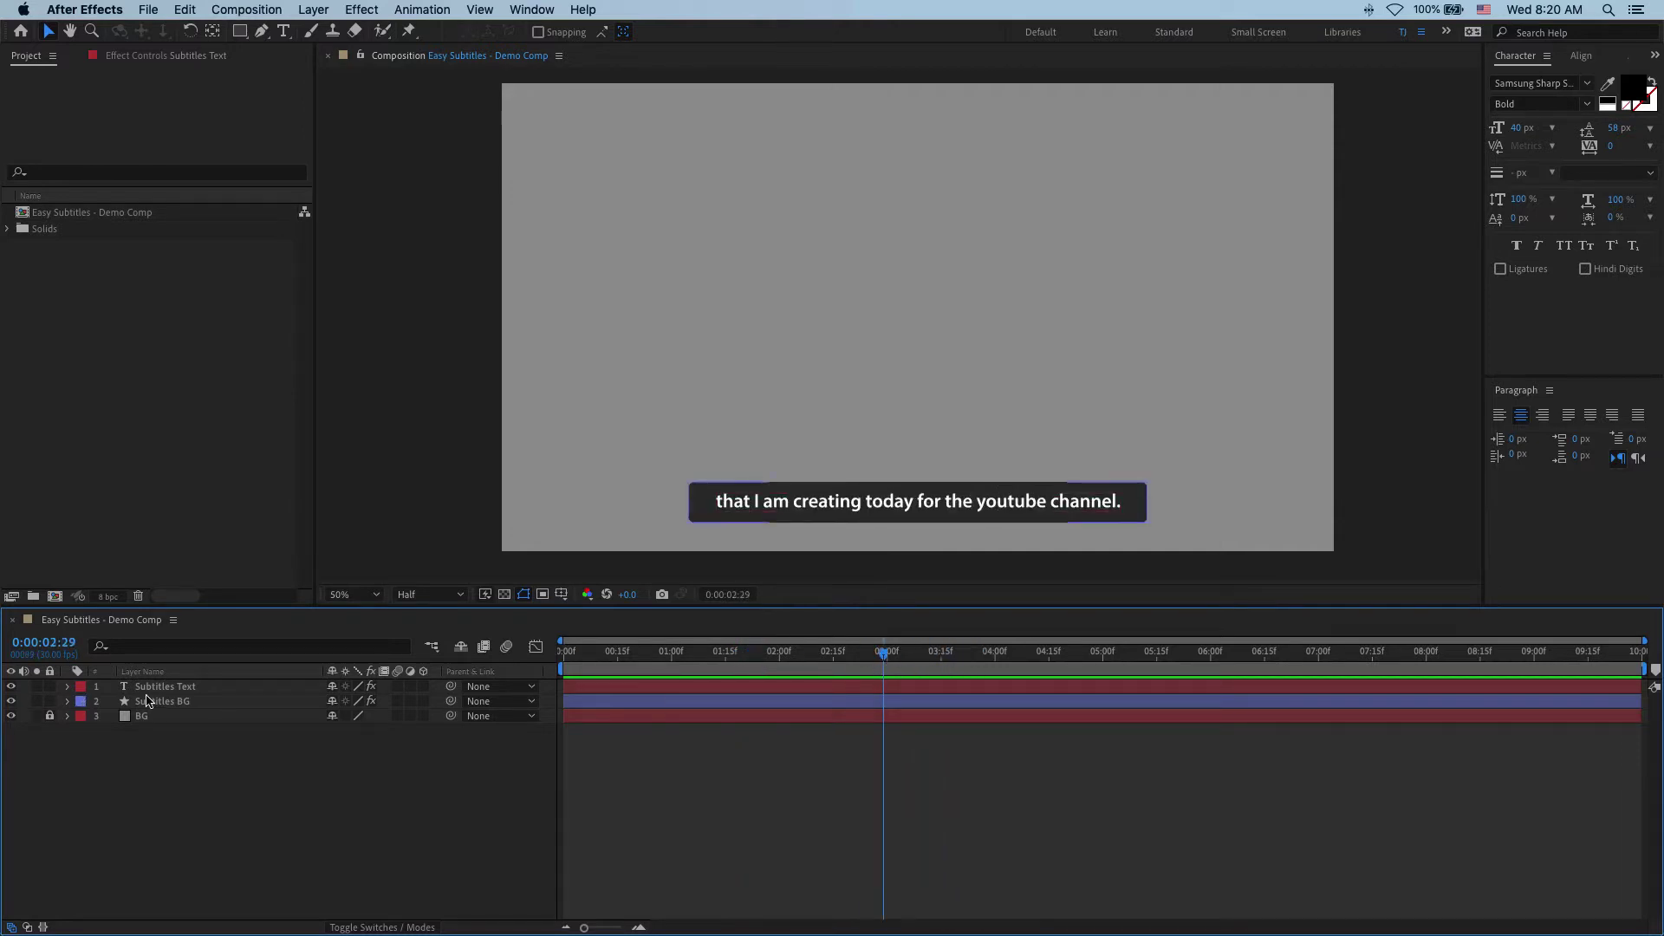
{"action": "left_click", "coordinate": [160, 687]}
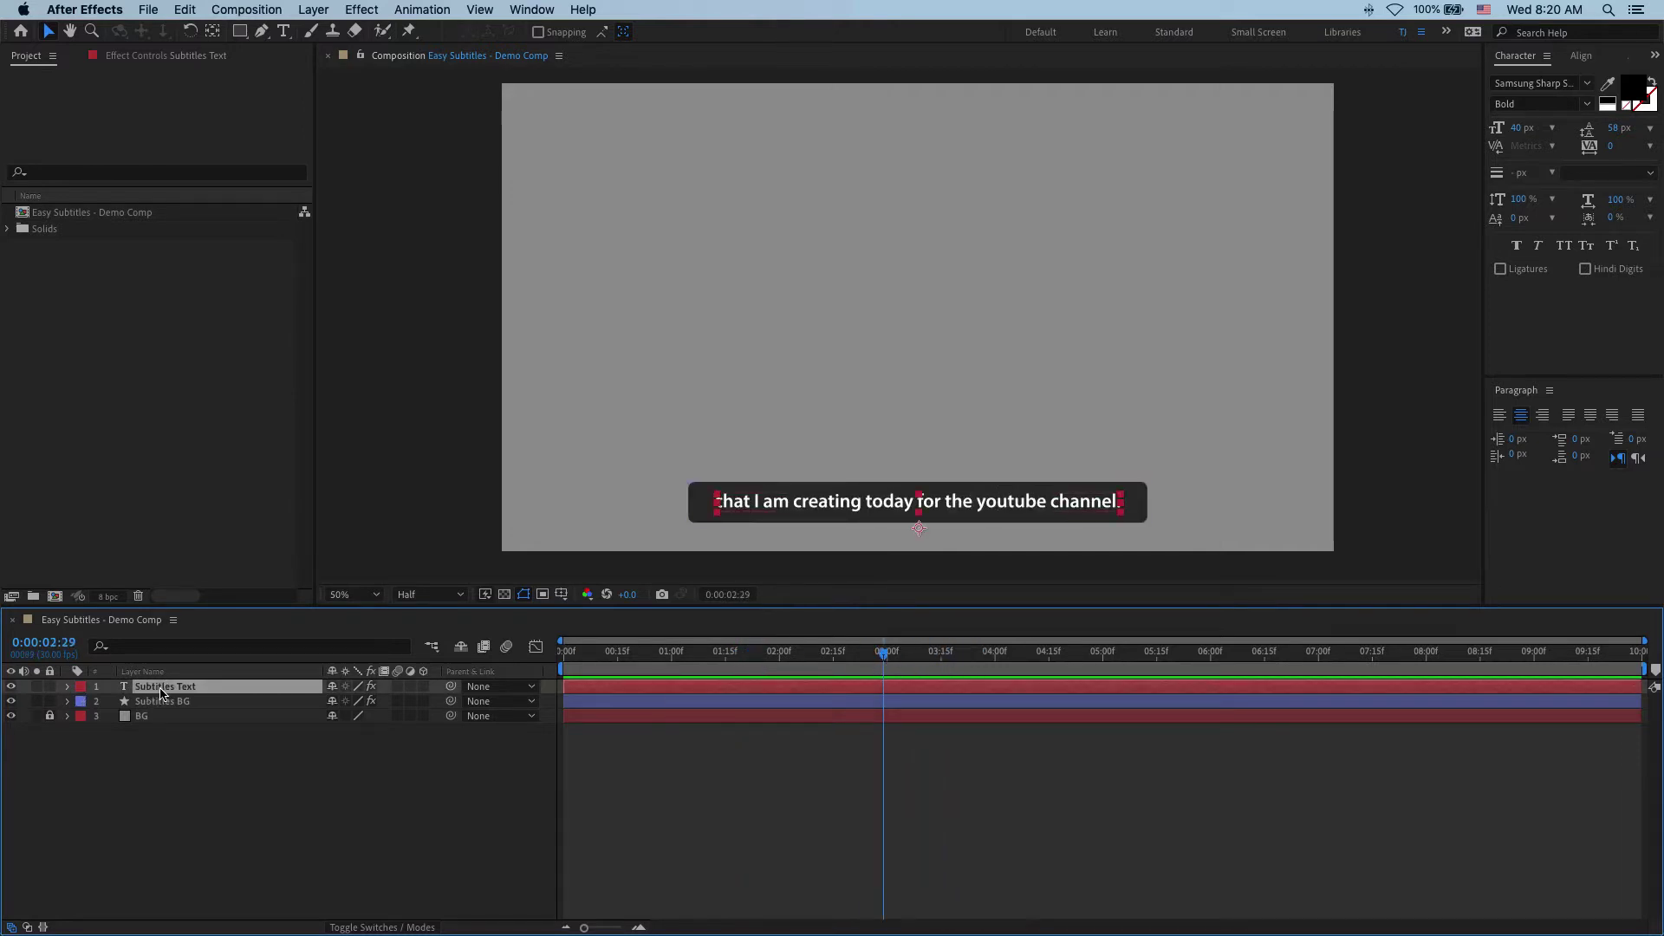
{"action": "left_click", "coordinate": [10, 701]}
{"action": "left_click_drag", "start_coordinate": [883, 652], "coordinate": [724, 659]}
Reveal and inspect the four Source Text keyframes of the Subtitles Text layer
{"action": "key", "text": "u"}
{"action": "left_click_drag", "start_coordinate": [1127, 705], "coordinate": [546, 741]}
{"action": "left_click", "coordinate": [803, 705]}
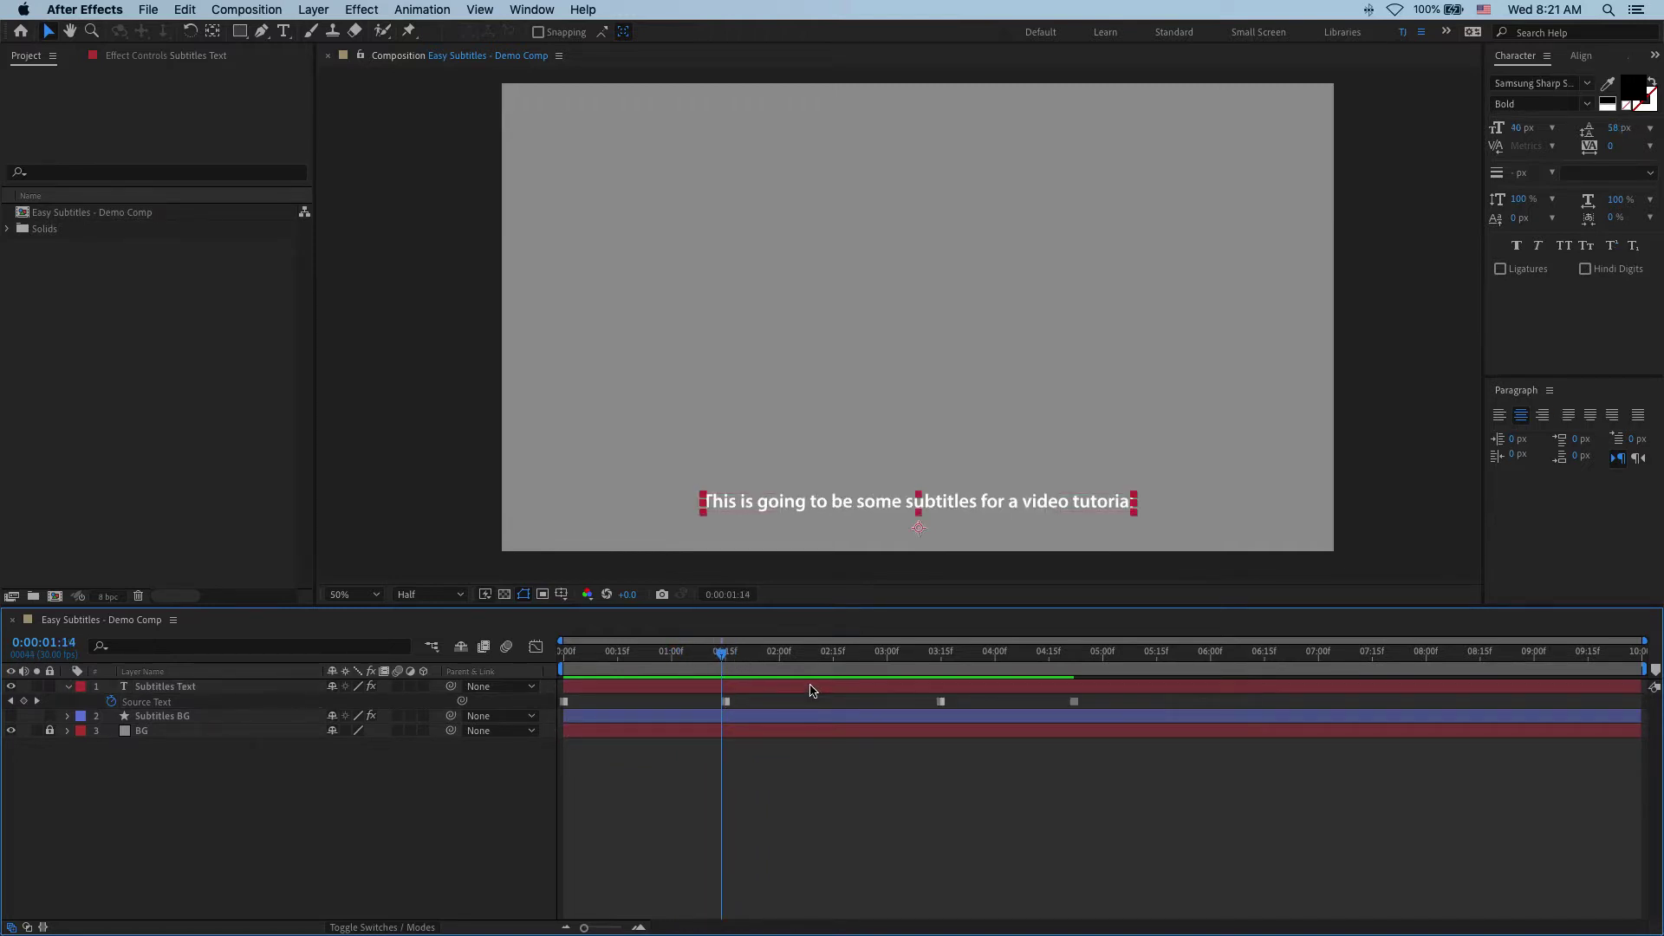
{"action": "left_click", "coordinate": [812, 686]}
{"action": "key", "text": "u"}
Show the Subtitles BG box again and preview the subtitles changing over time
{"action": "left_click", "coordinate": [149, 702]}
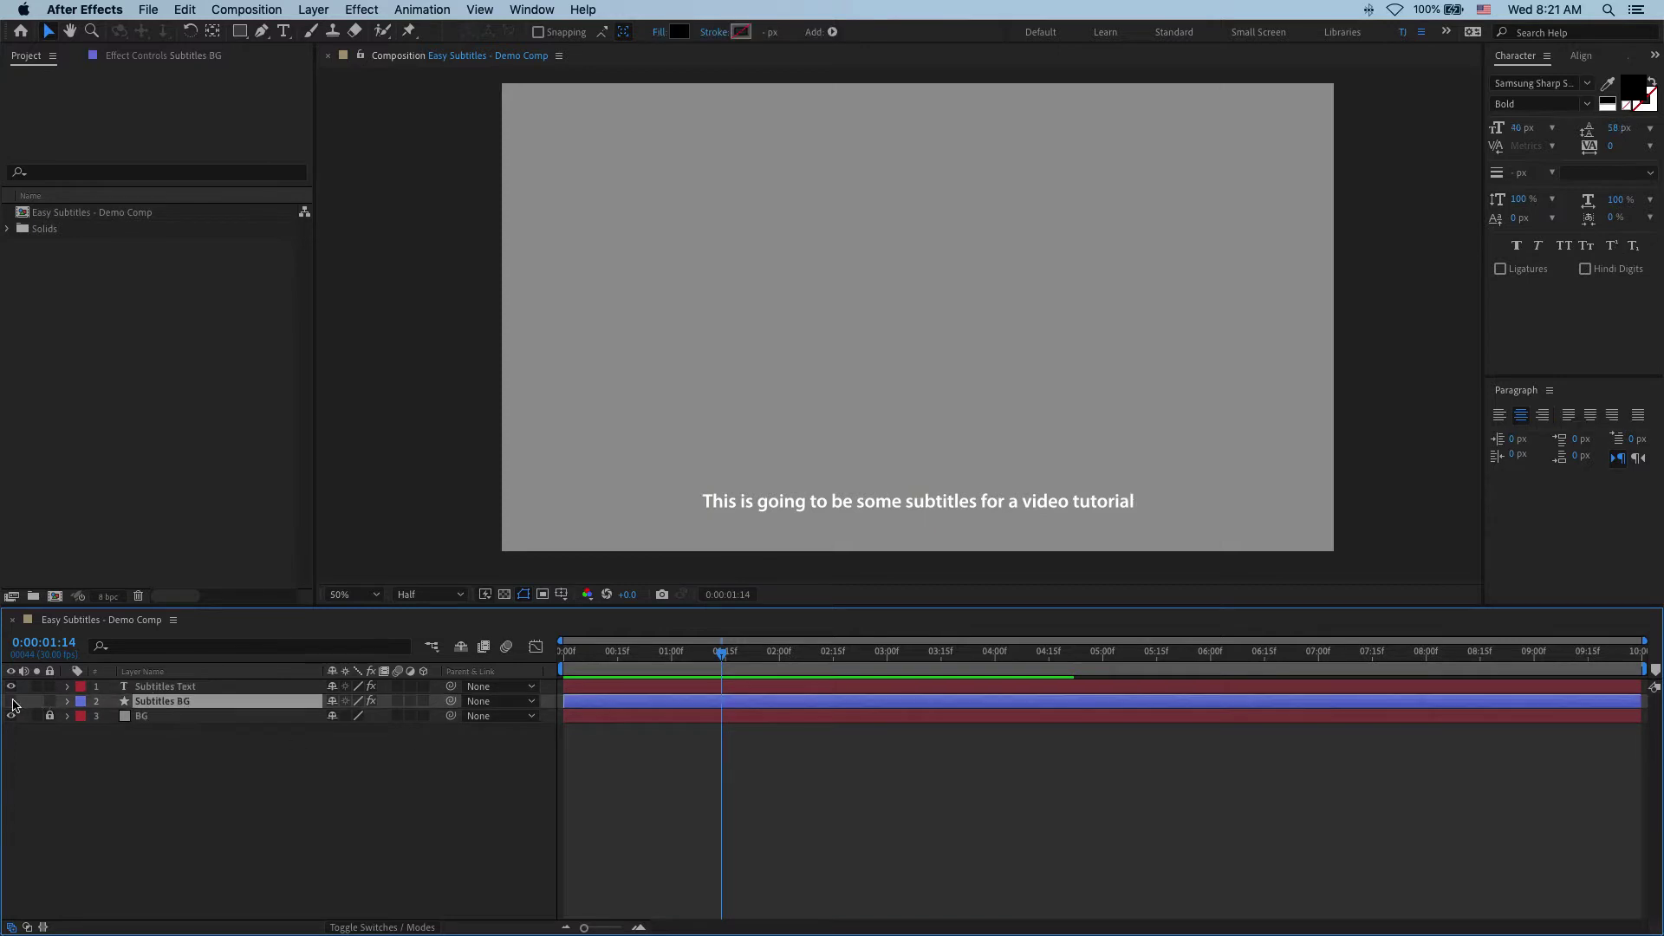
{"action": "left_click", "coordinate": [10, 701]}
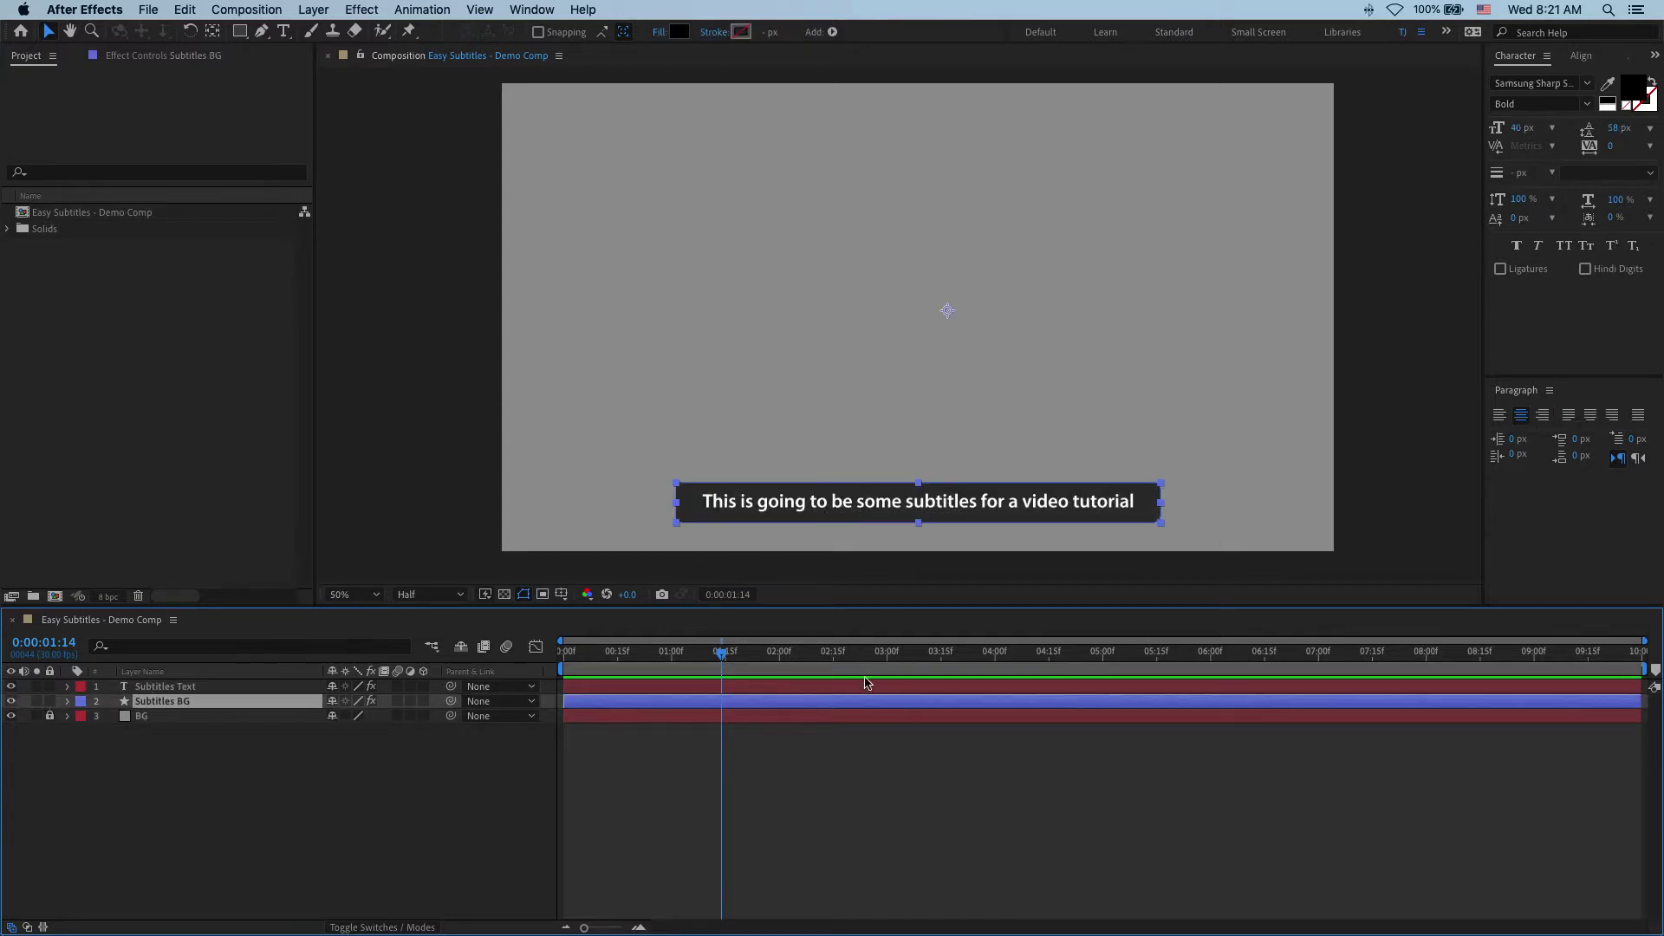
{"action": "mouse_move", "coordinate": [819, 655]}
{"action": "left_mouse_down"}
{"action": "mouse_move", "coordinate": [1155, 659]}
{"action": "mouse_move", "coordinate": [833, 661]}
{"action": "mouse_move", "coordinate": [927, 659]}
{"action": "left_mouse_up"}
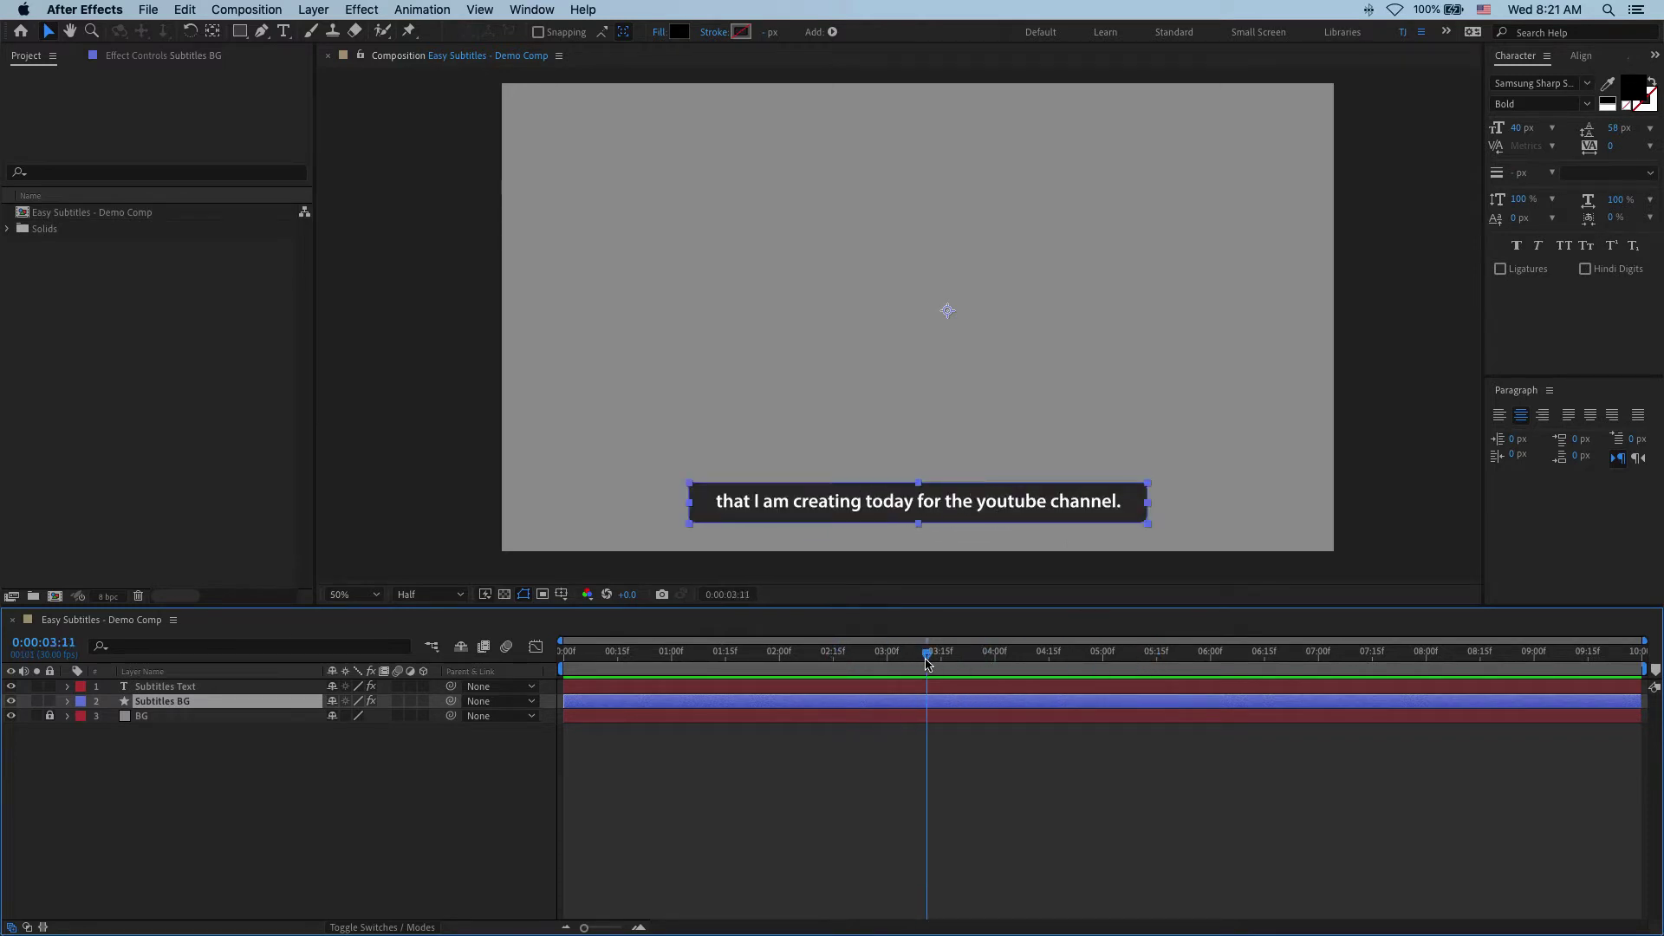
{"action": "left_click", "coordinate": [983, 798]}
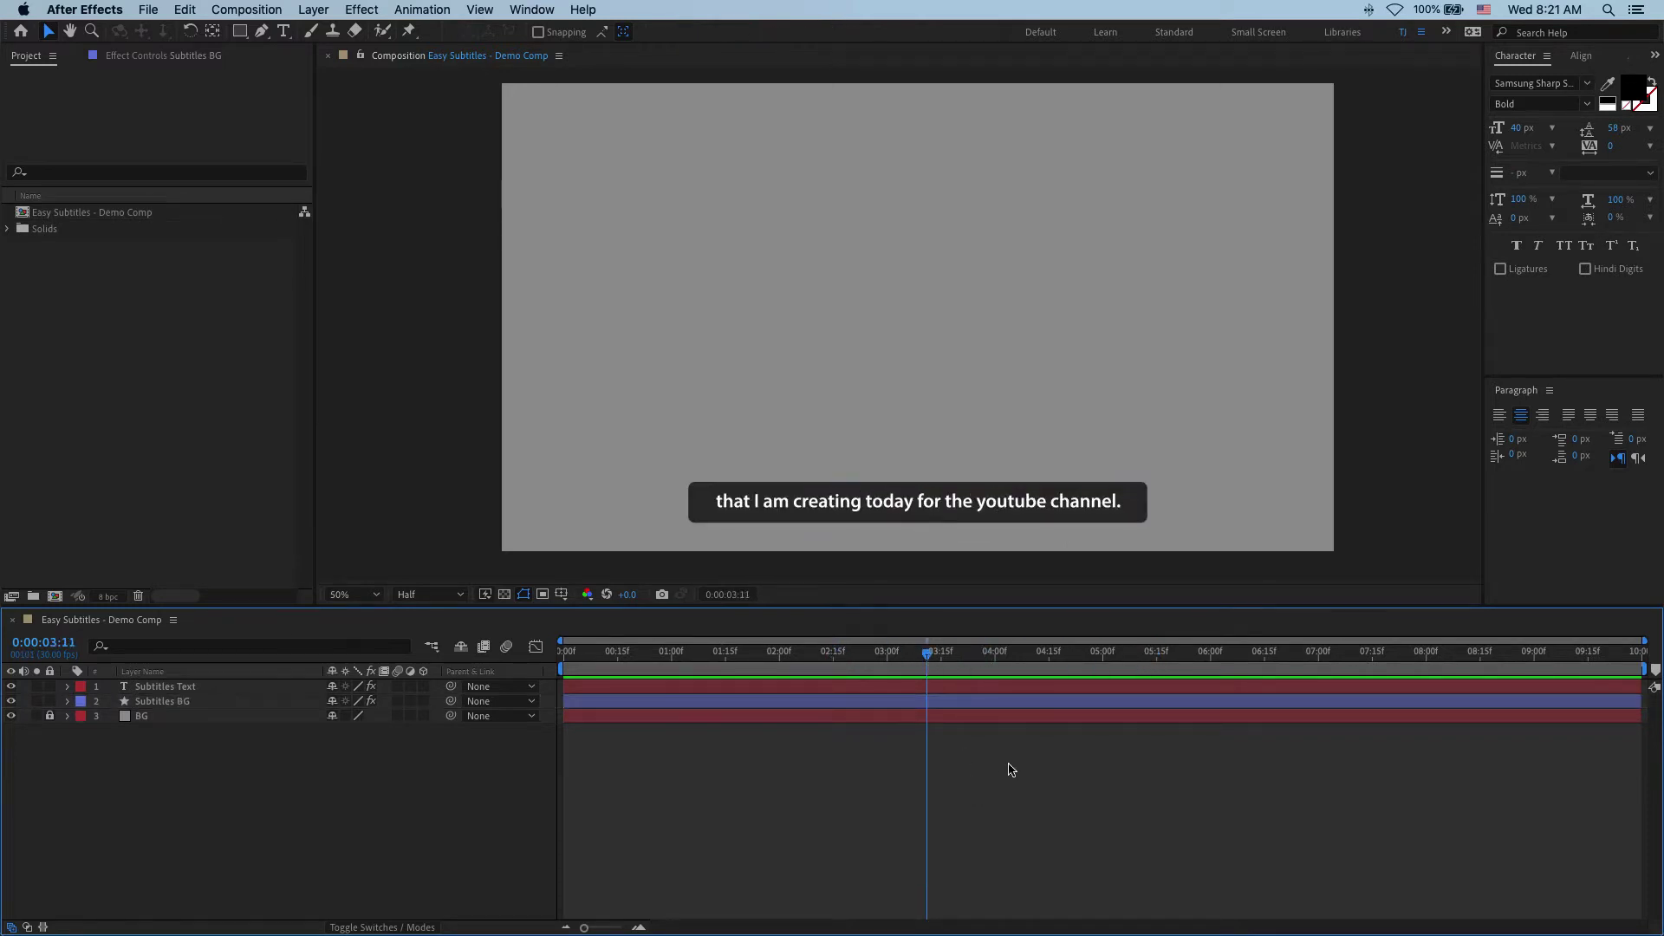
Create a composition named 'Subtitles Demo' at 1920×1080, 30 fps, 10 seconds long
{"action": "right_click", "coordinate": [119, 285]}
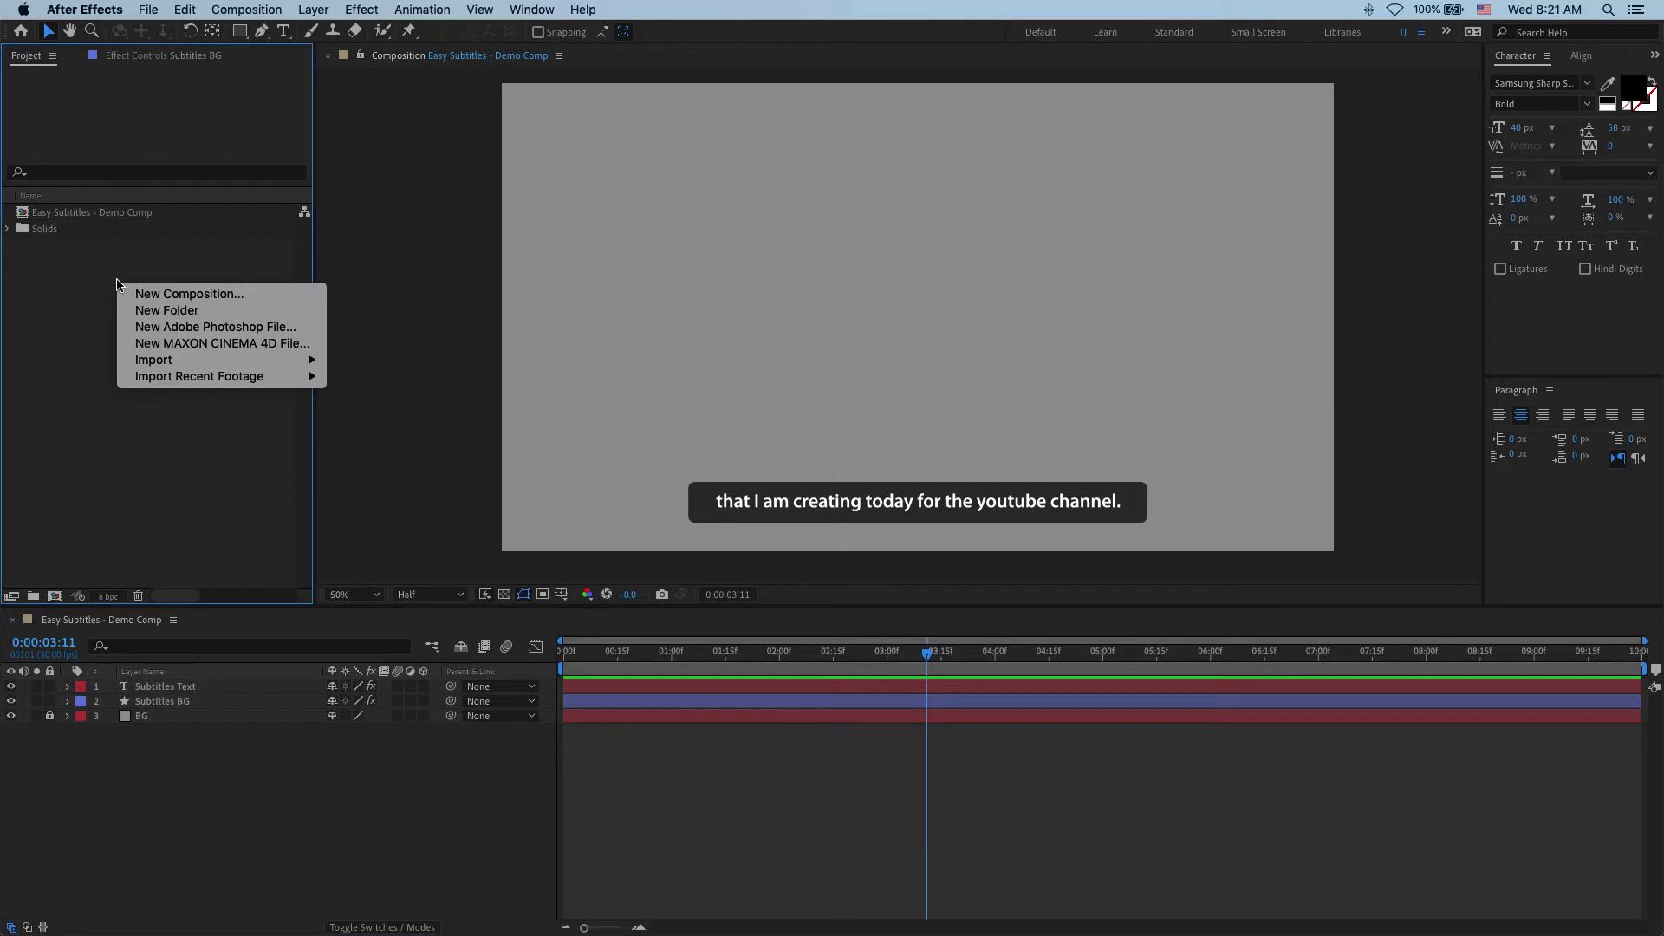
{"action": "left_click", "coordinate": [165, 296]}
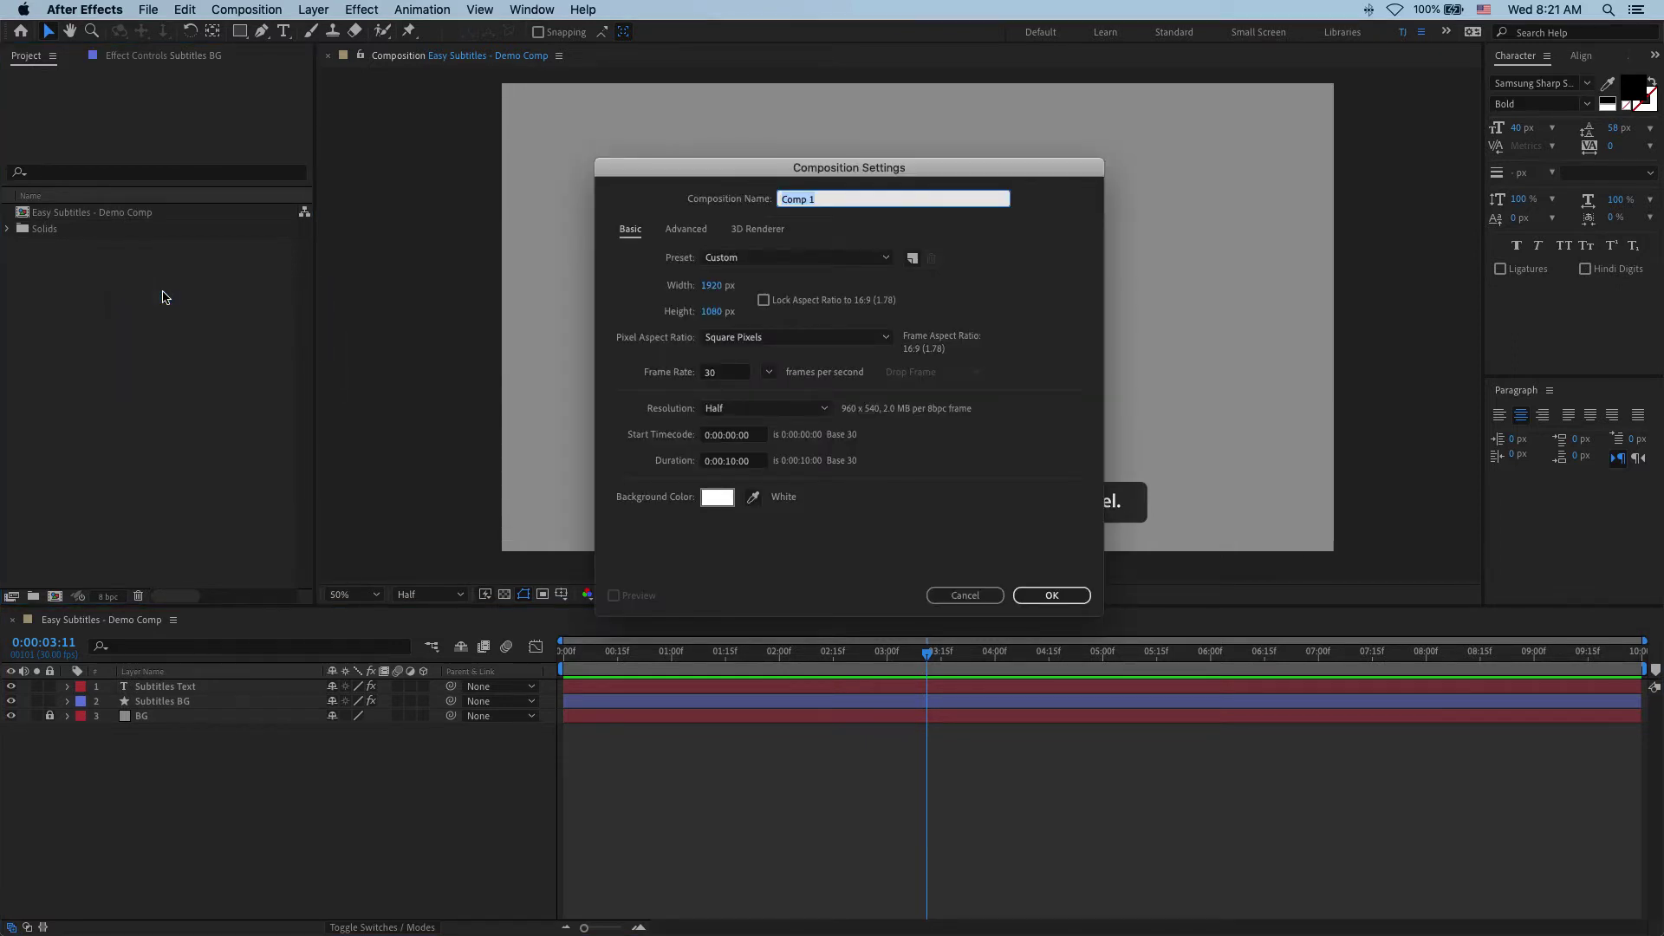
{"action": "type", "text": "Subtitles Demo"}
{"action": "left_click", "coordinate": [1051, 593]}
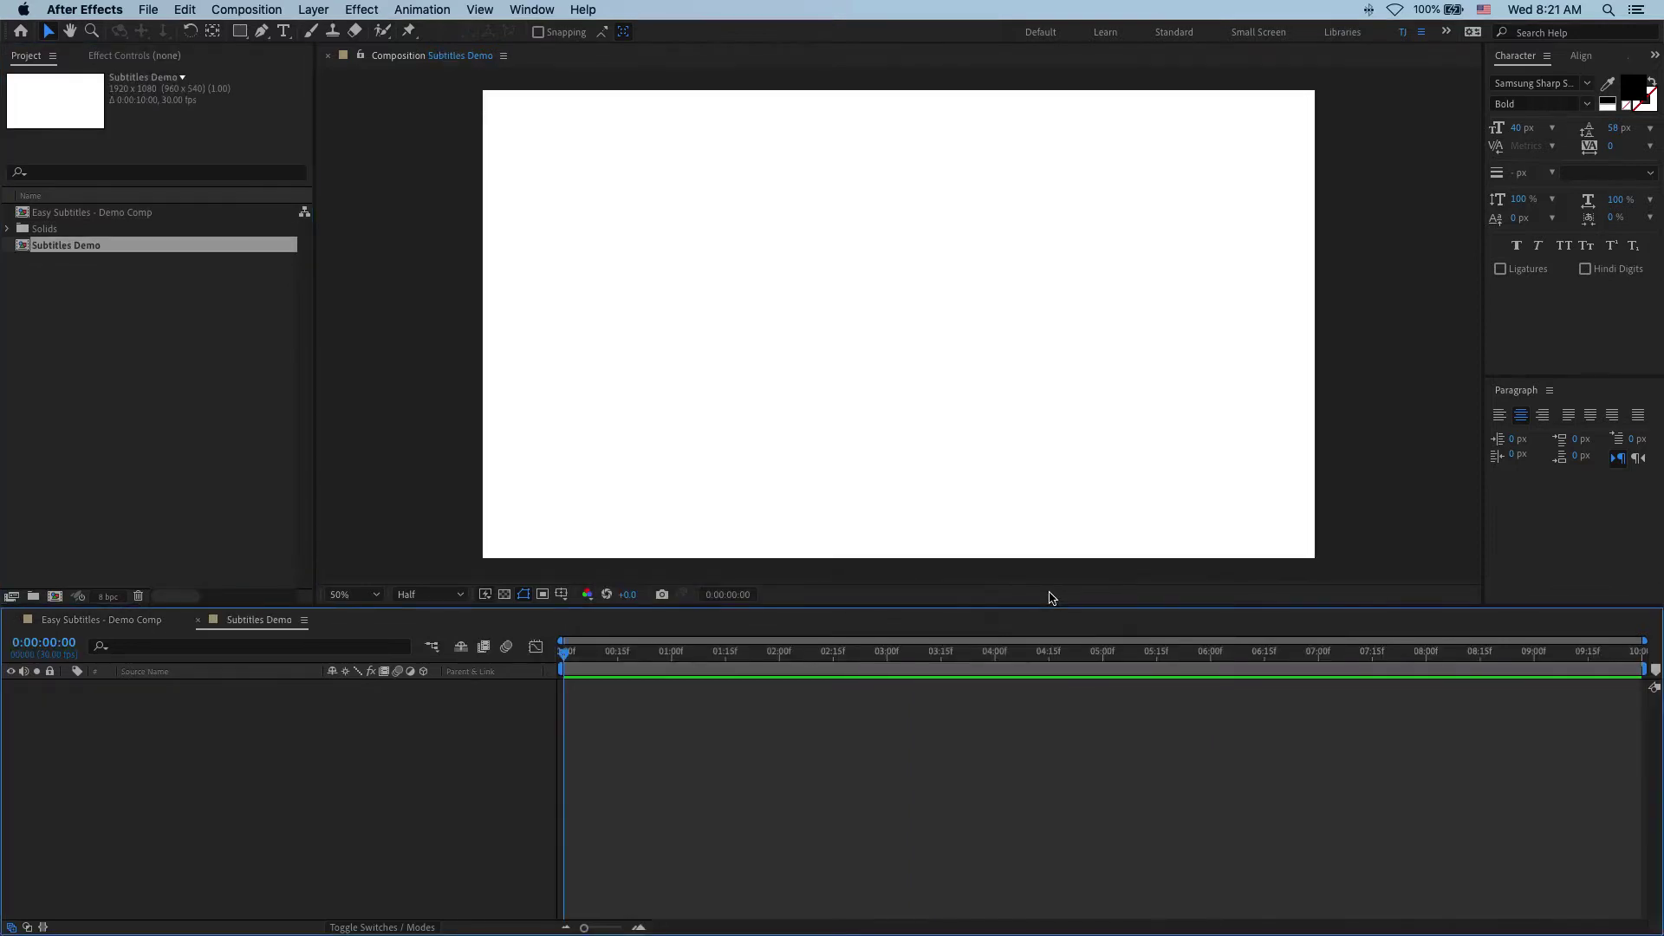
Add a full-frame grey solid layer named 'BG' to the composition
{"action": "right_click", "coordinate": [258, 713]}
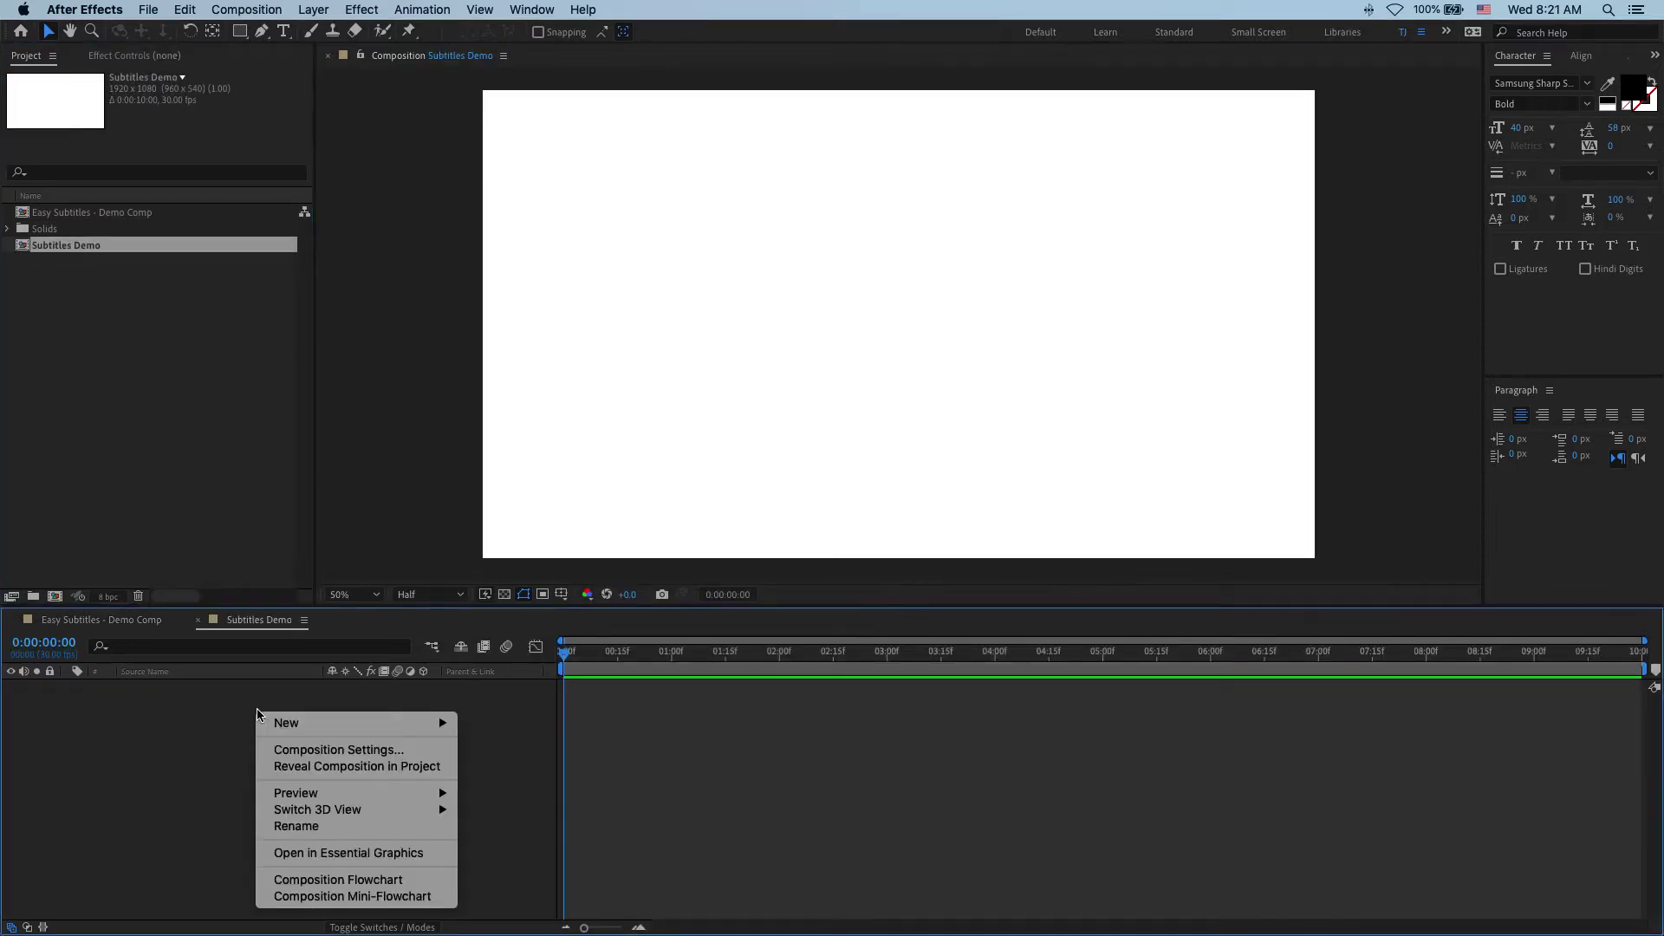
{"action": "mouse_move", "coordinate": [372, 722]}
{"action": "left_click", "coordinate": [511, 765]}
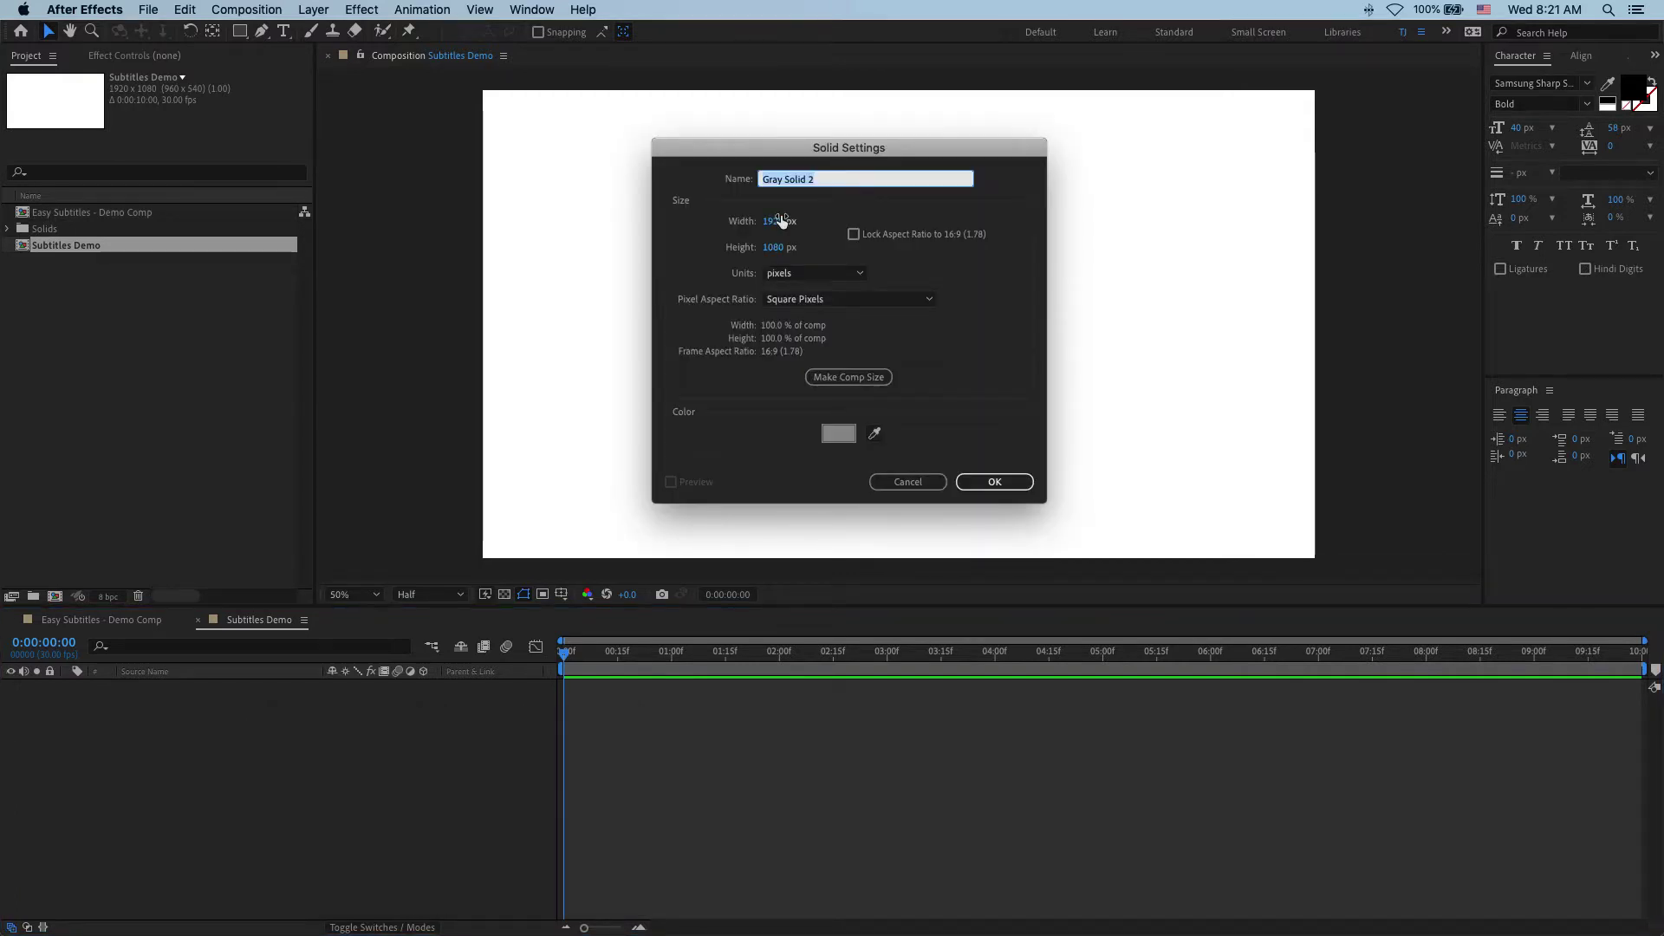
{"action": "type", "text": "BG"}
{"action": "left_click", "coordinate": [832, 442]}
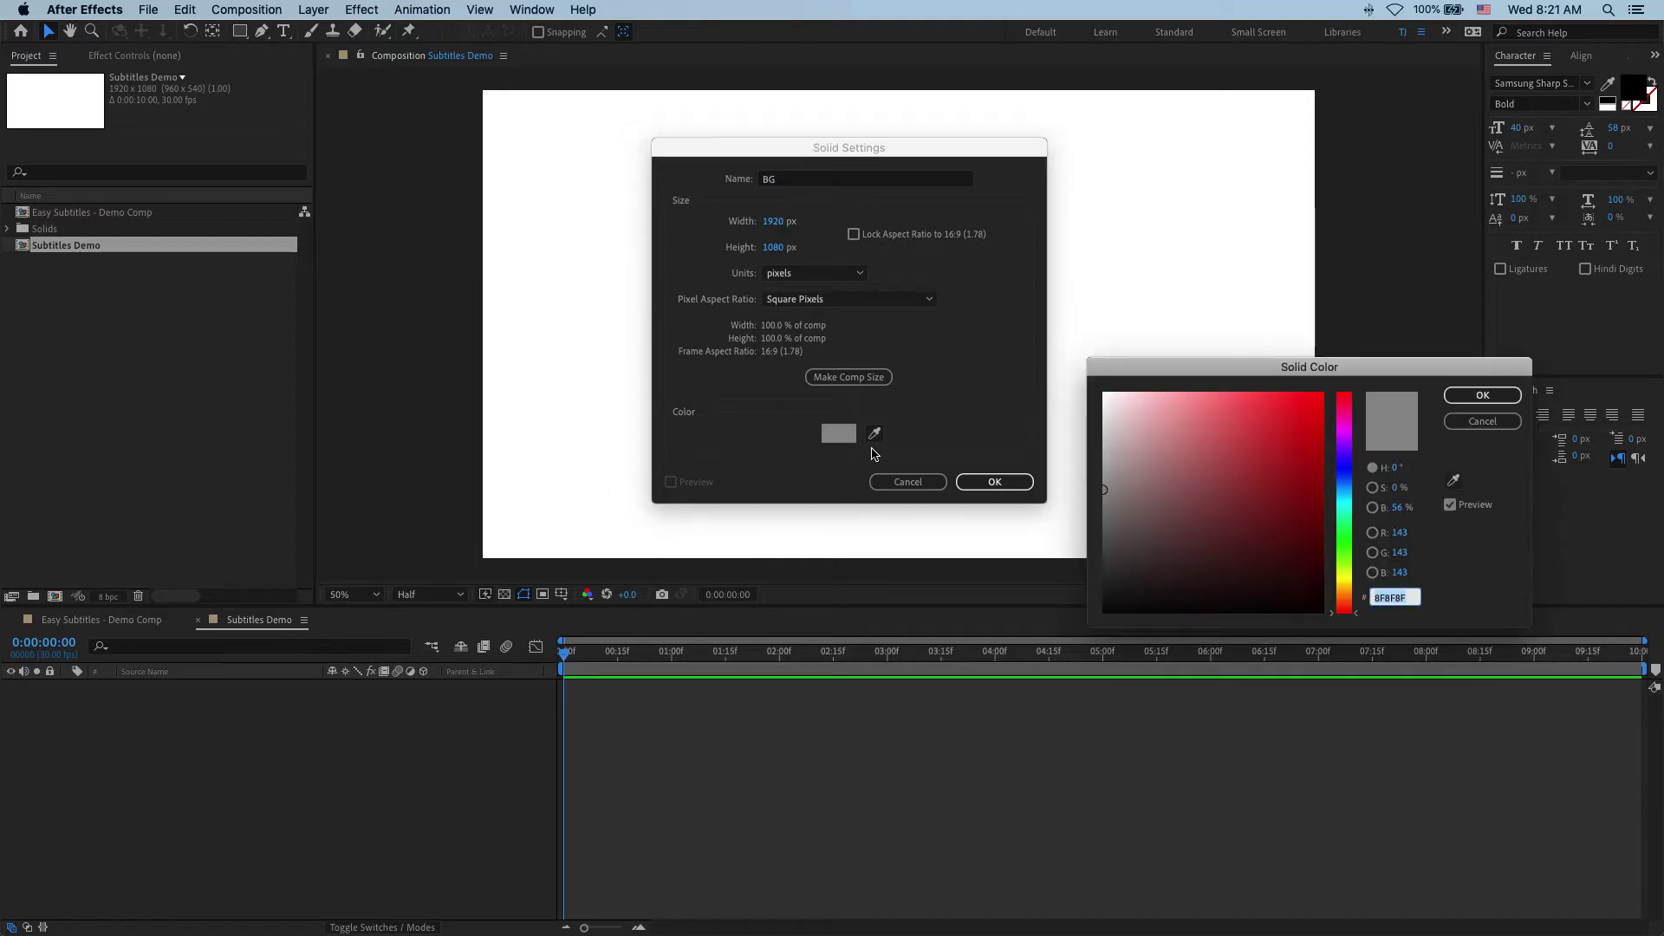
{"action": "left_click", "coordinate": [1483, 395]}
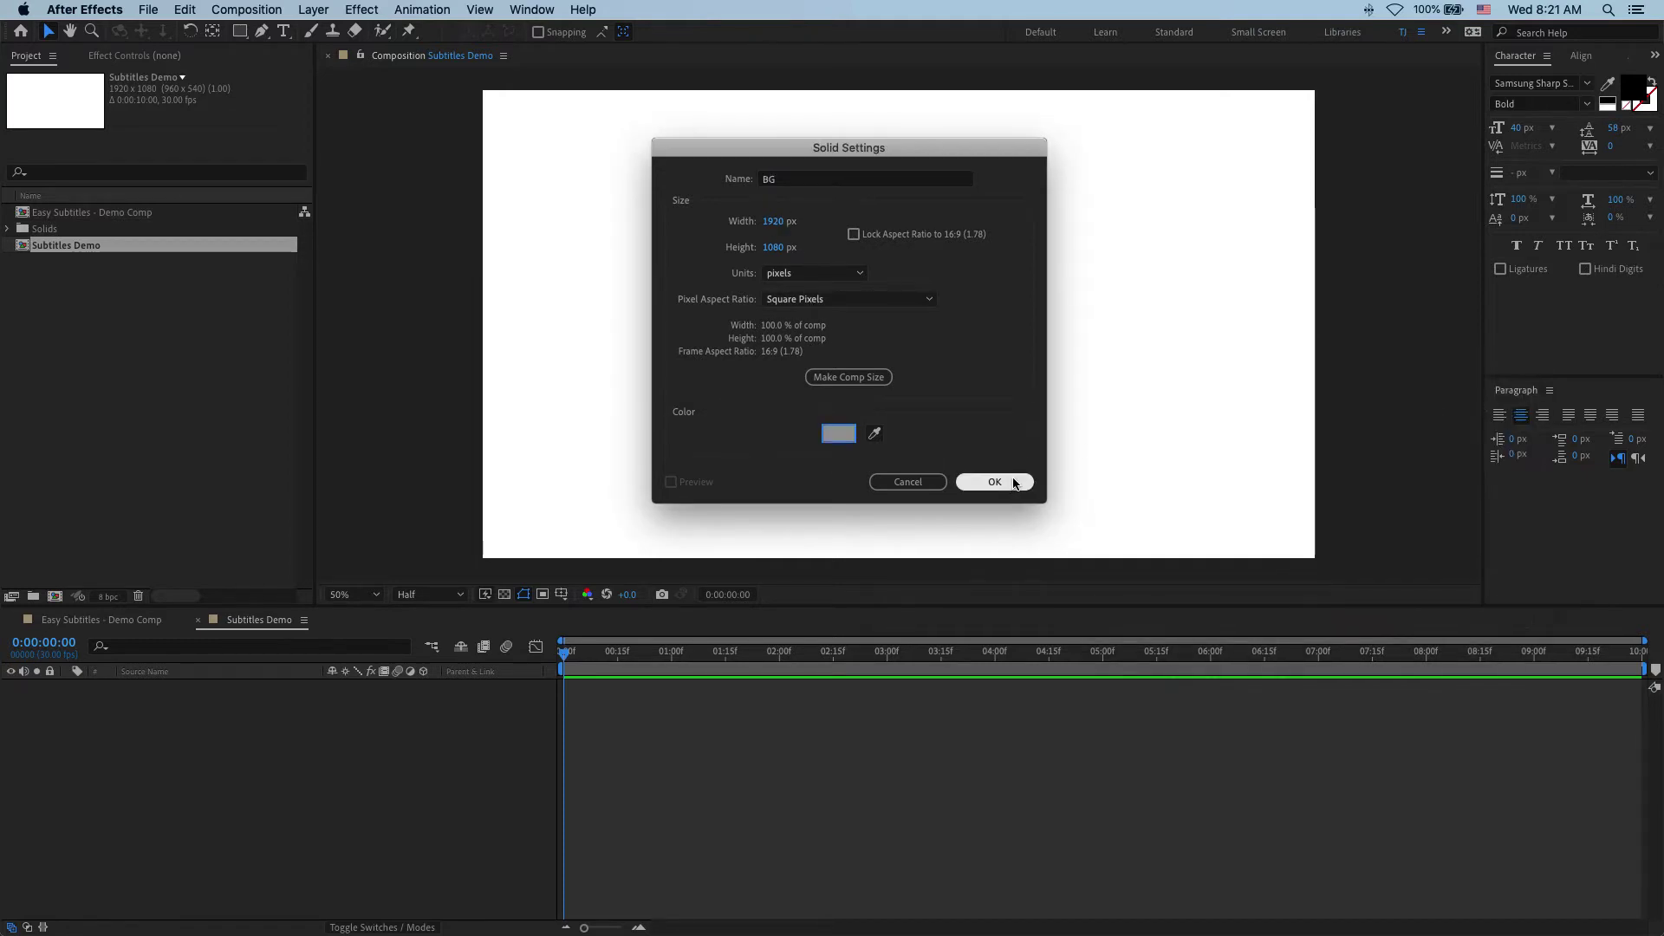
{"action": "left_click", "coordinate": [996, 482]}
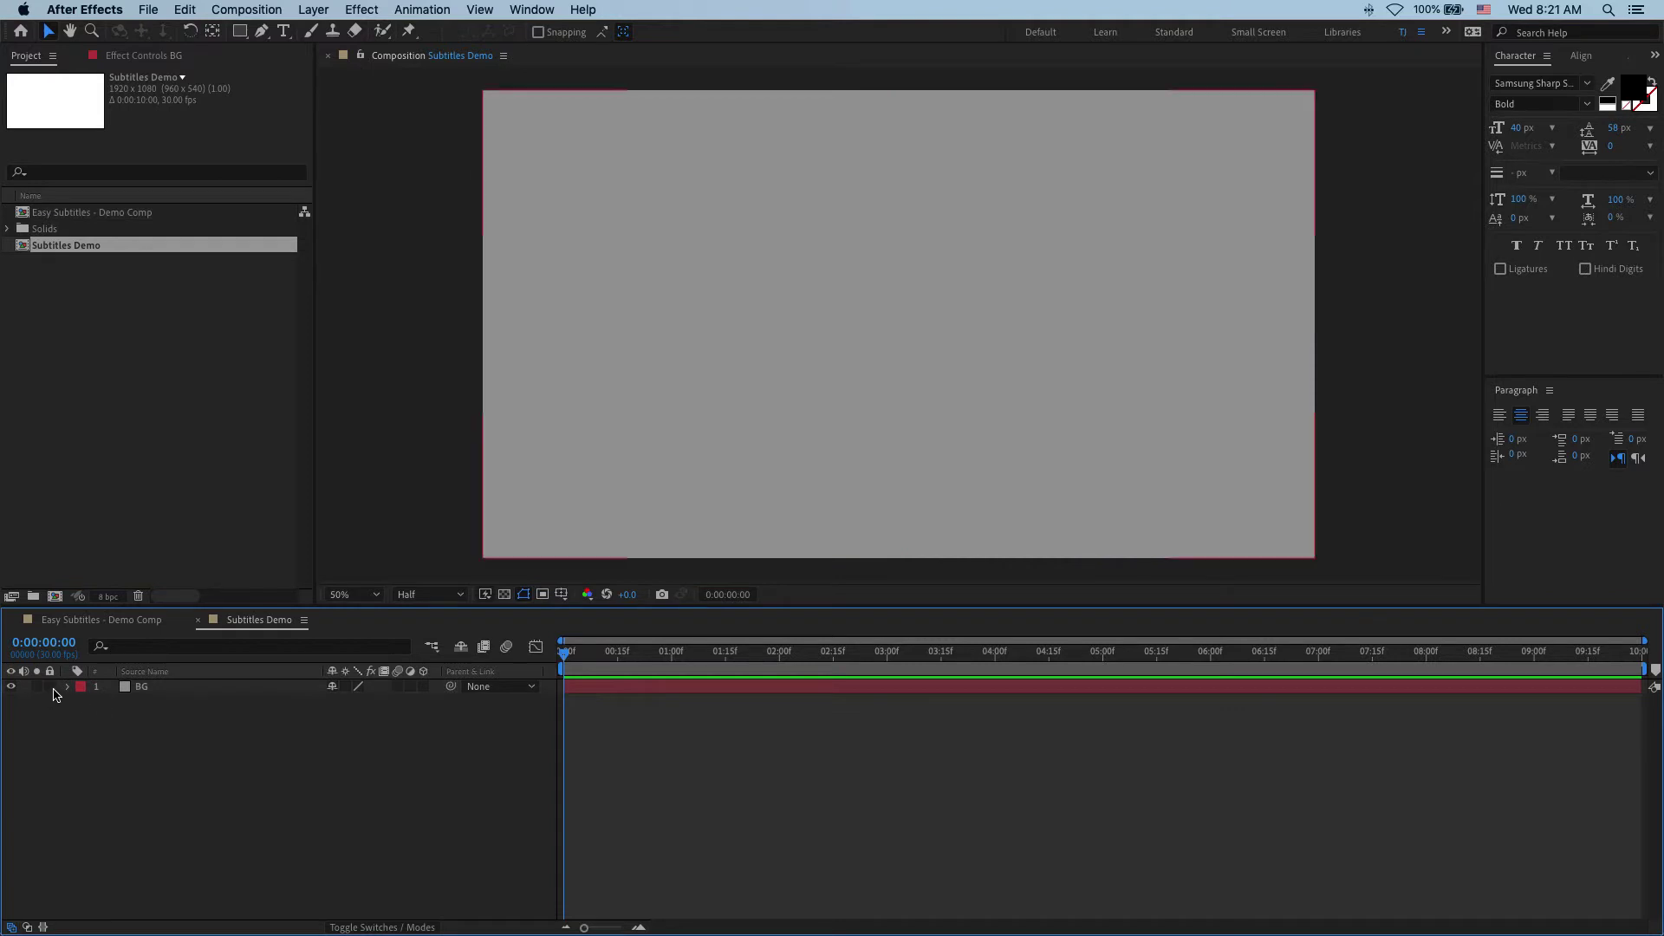
Lock the BG layer, add a placeholder text layer, and move it near the bottom
{"action": "left_click", "coordinate": [49, 687]}
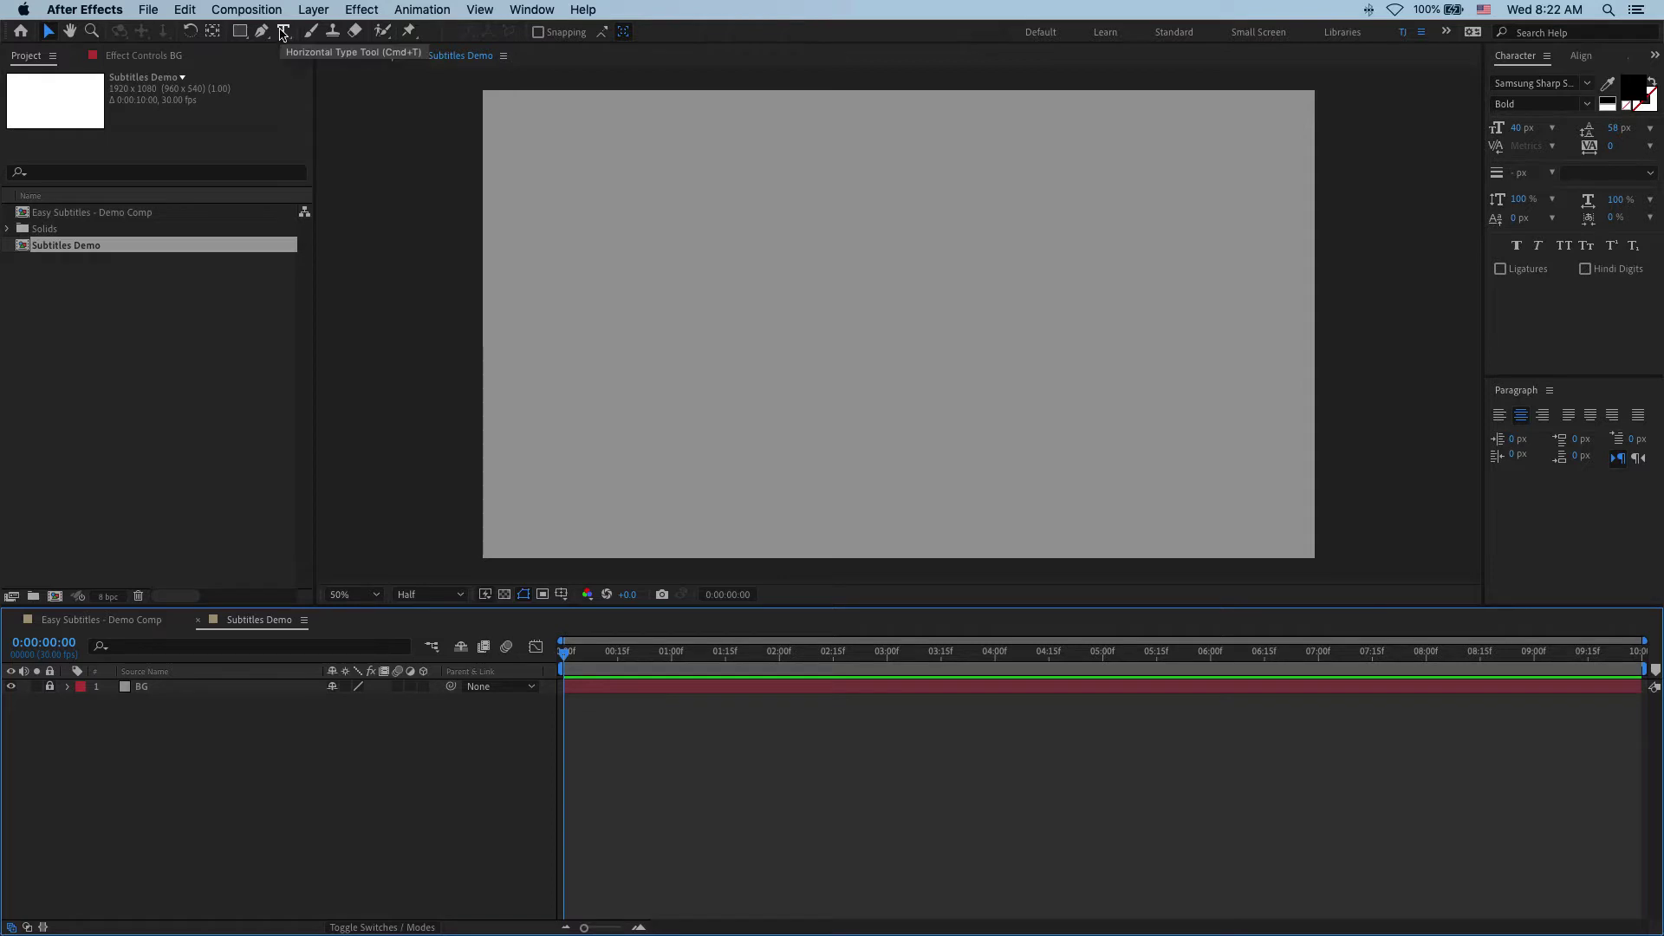
{"action": "left_click", "coordinate": [283, 33]}
{"action": "left_click", "coordinate": [899, 321]}
{"action": "type", "text": "asdasdasd"}
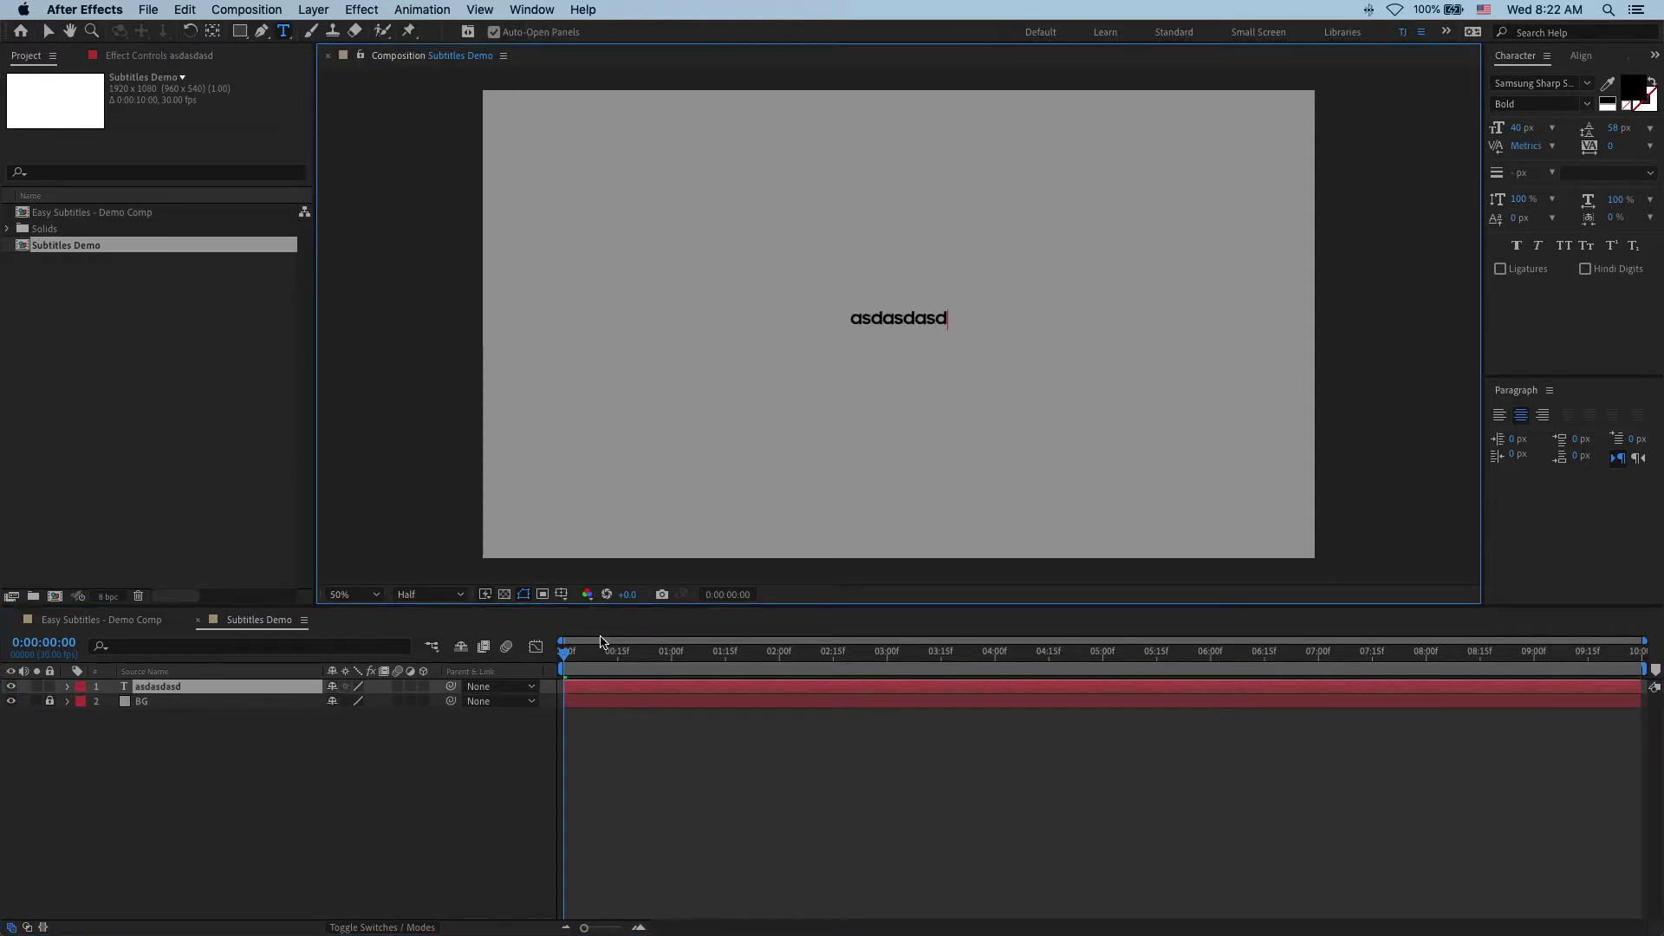
{"action": "left_click", "coordinate": [221, 693]}
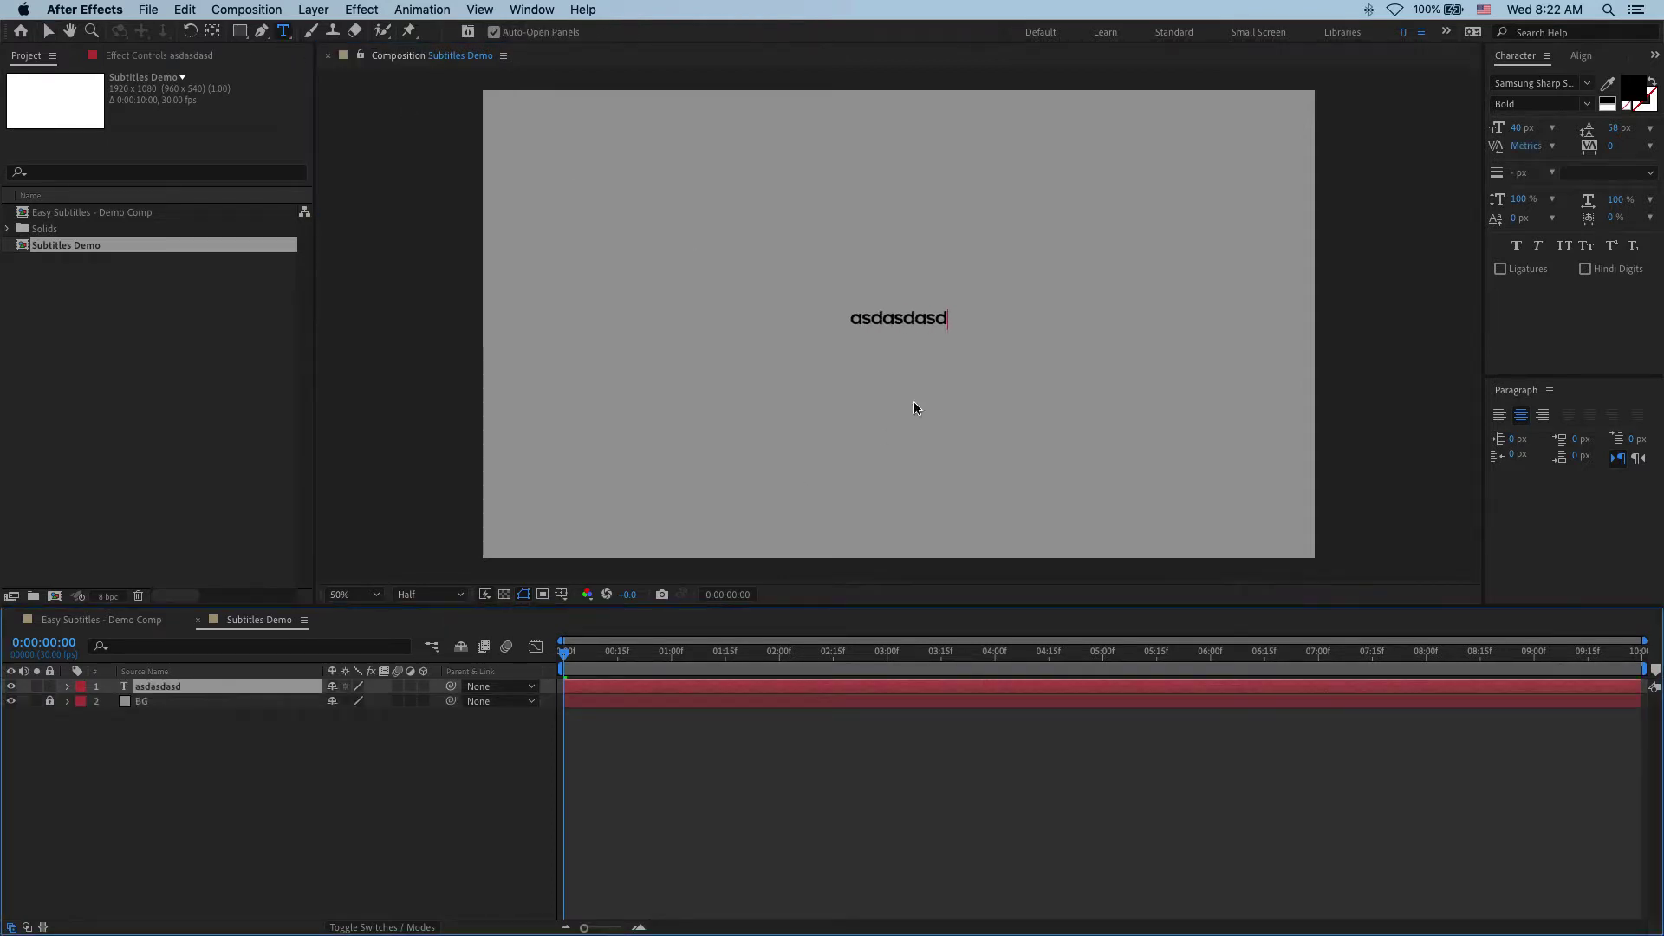
{"action": "key", "text": "v"}
{"action": "left_click", "coordinate": [913, 321]}
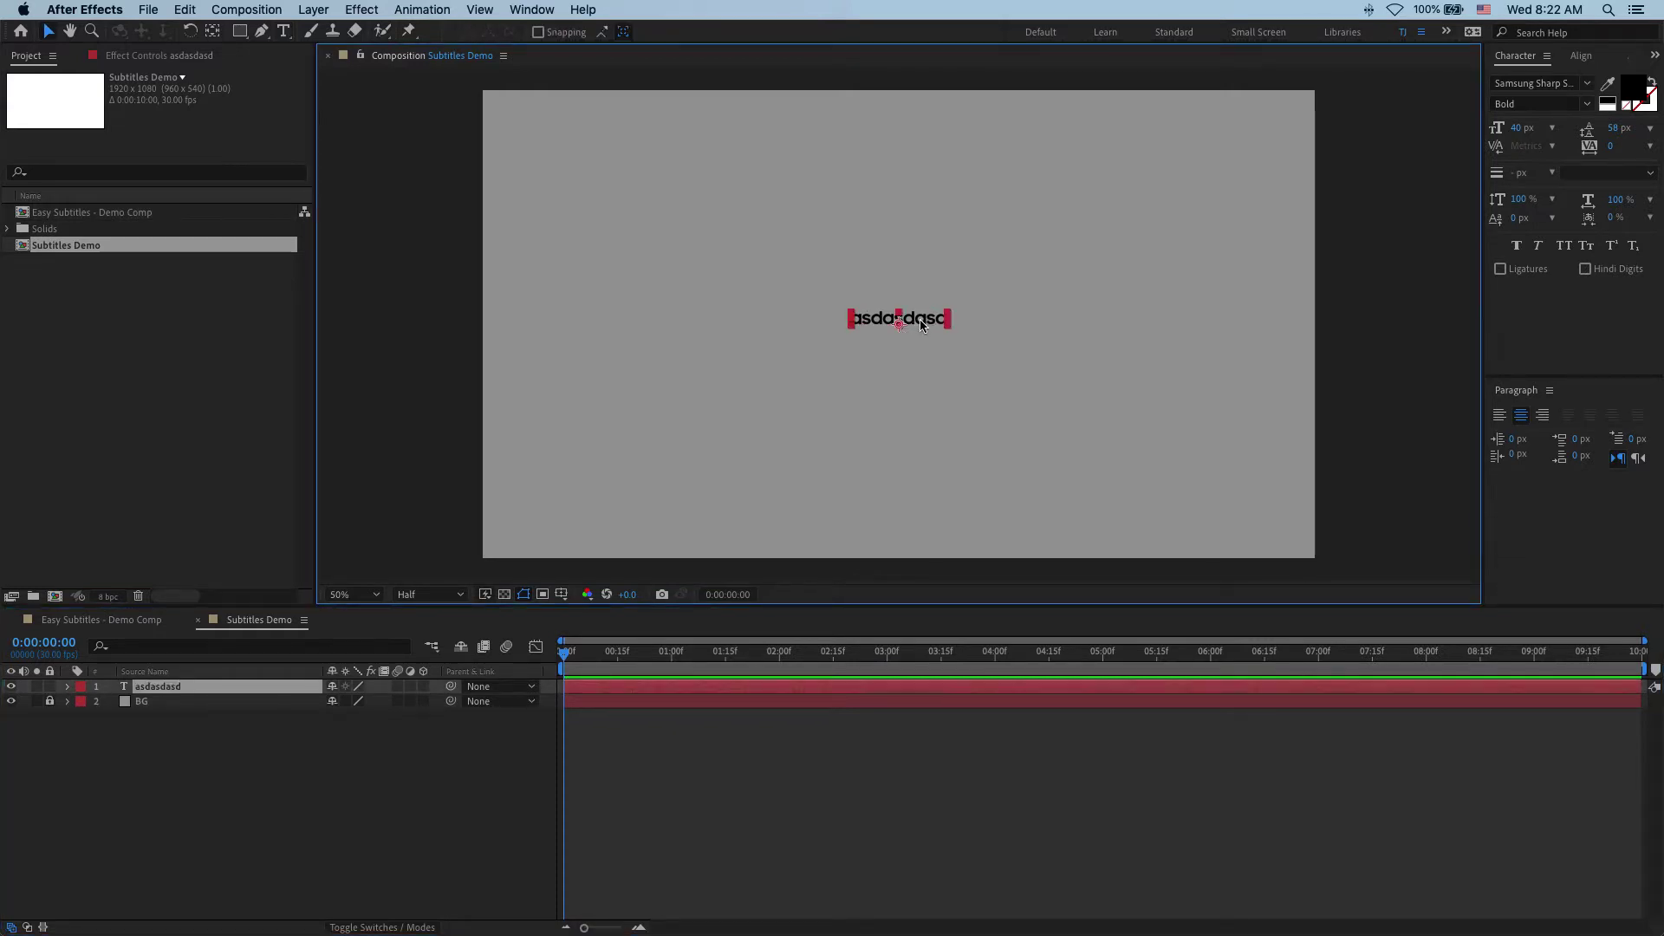
{"action": "left_click_drag", "start_coordinate": [920, 319], "coordinate": [925, 511]}
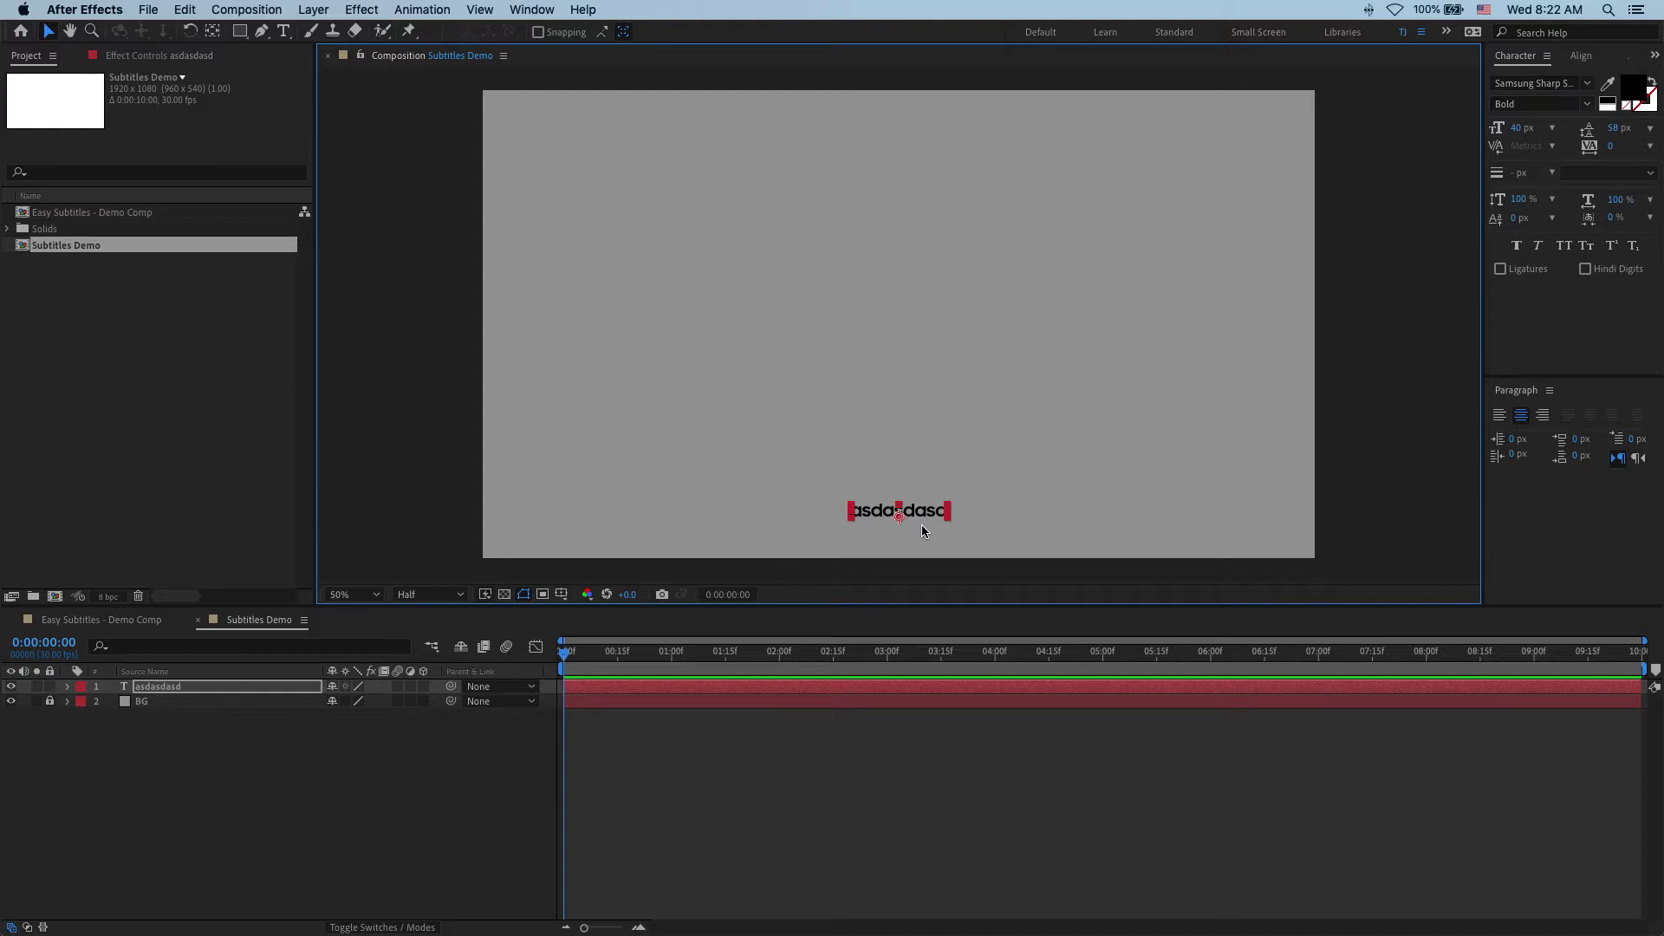
Rename the text layer 'Subtitles' and change its text to 'Welcome to this very new video tutorial'
{"action": "left_click", "coordinate": [223, 690]}
{"action": "key", "text": "Return"}
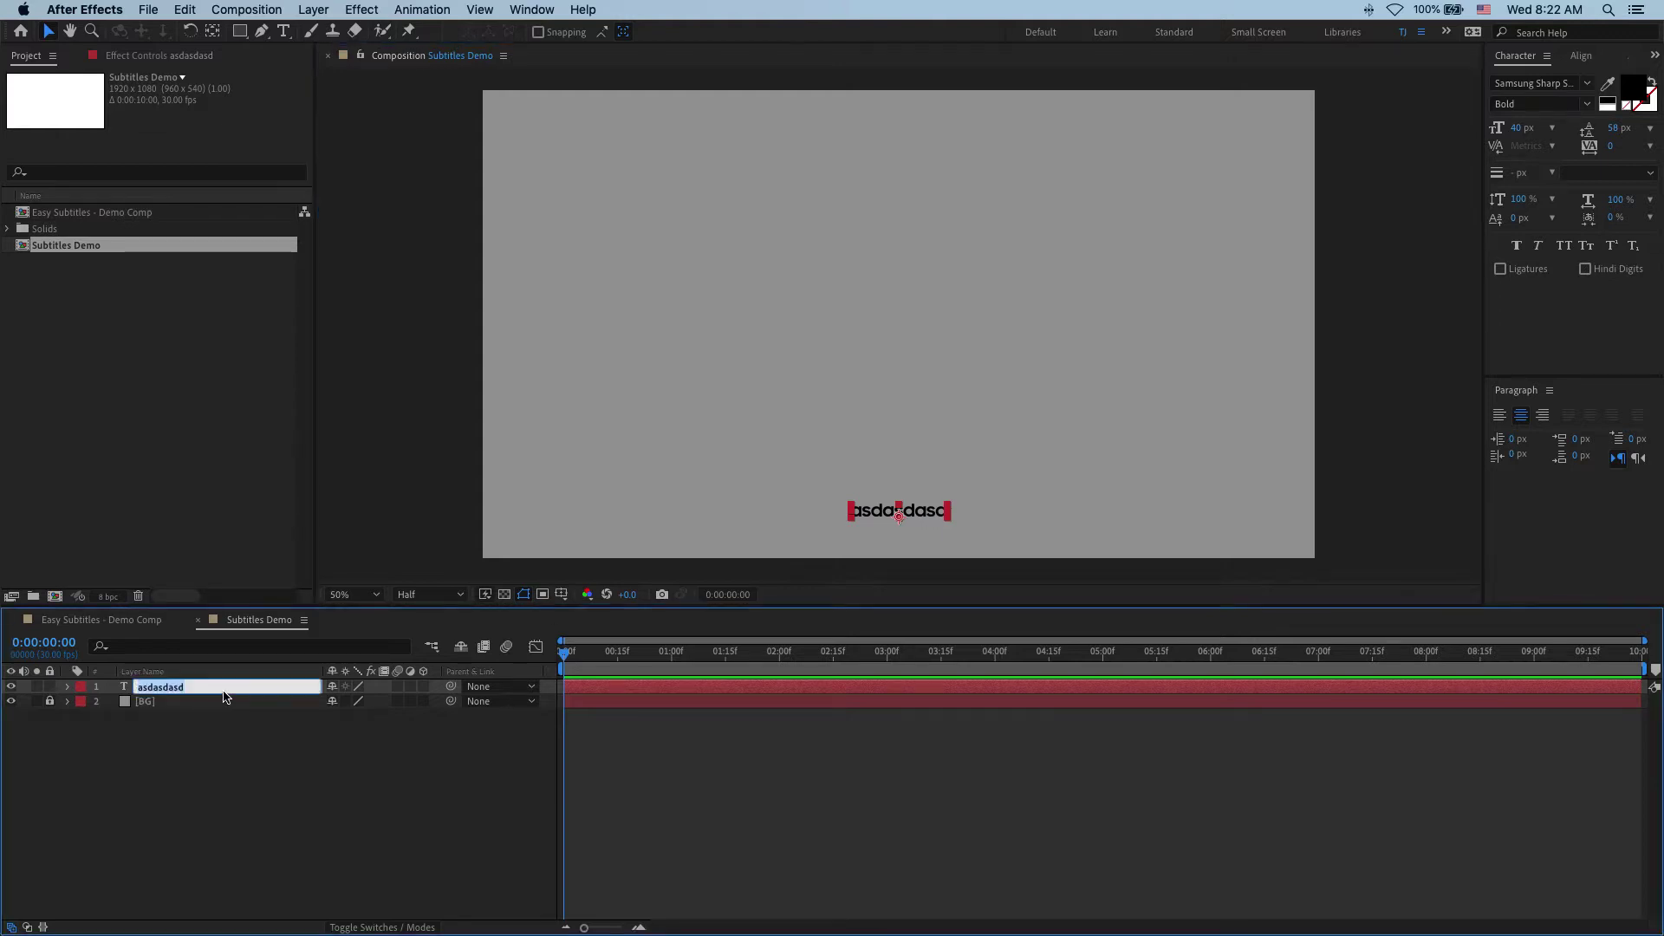
{"action": "type", "text": "Subtitles"}
{"action": "key", "text": "Return"}
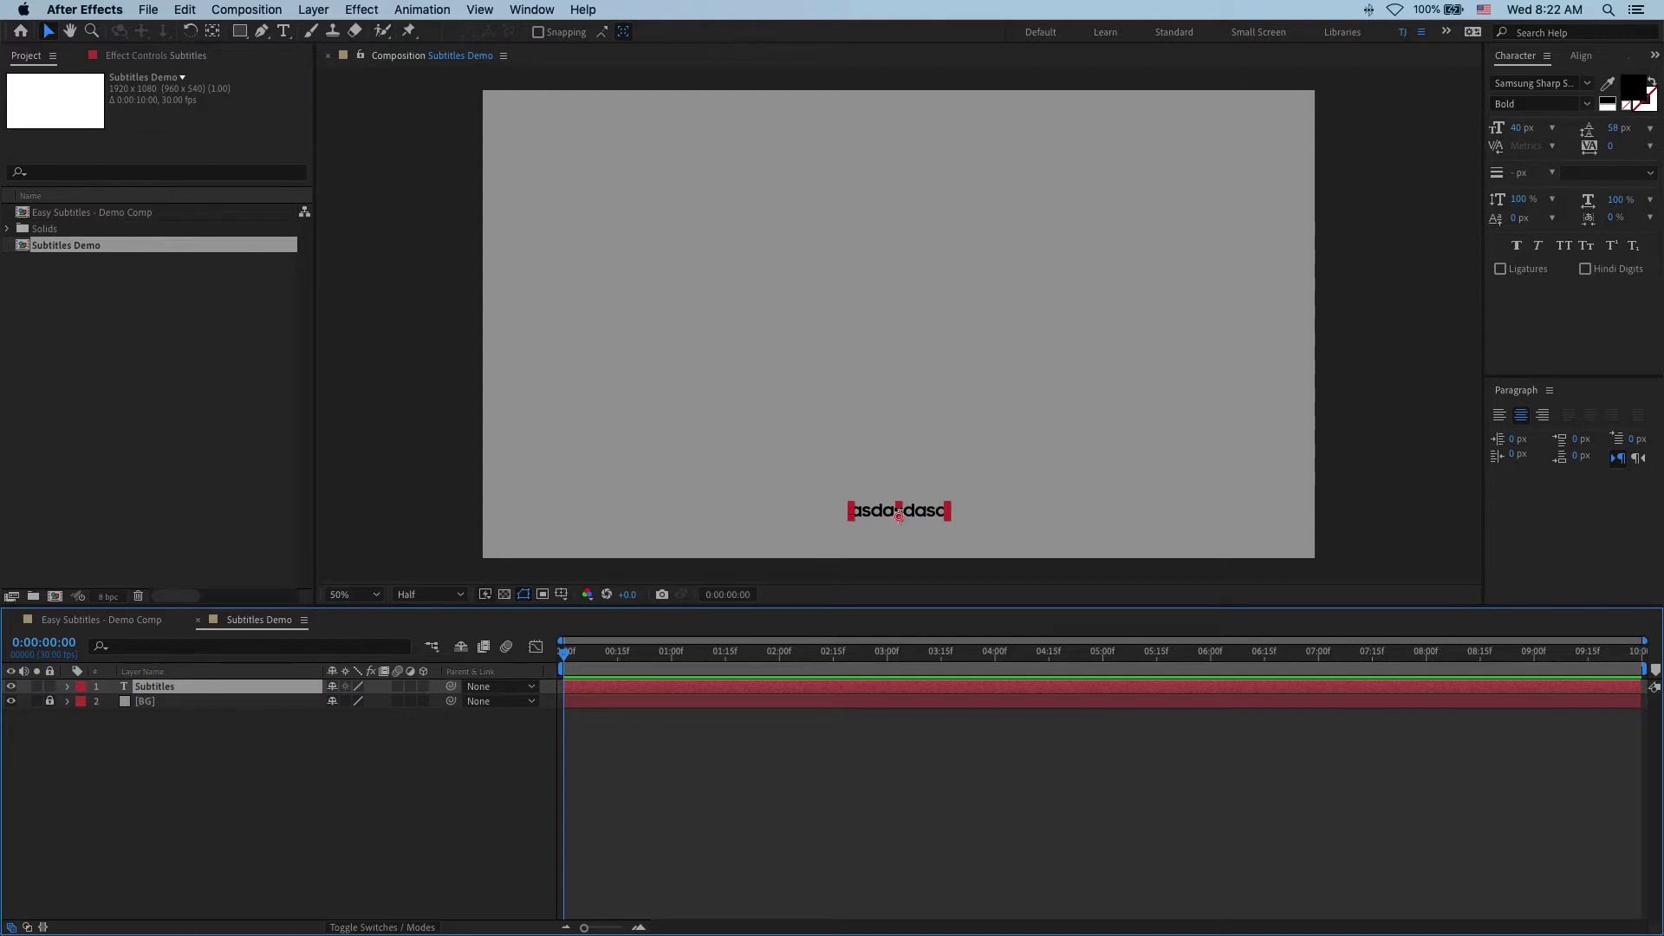
{"action": "double_click", "coordinate": [918, 515]}
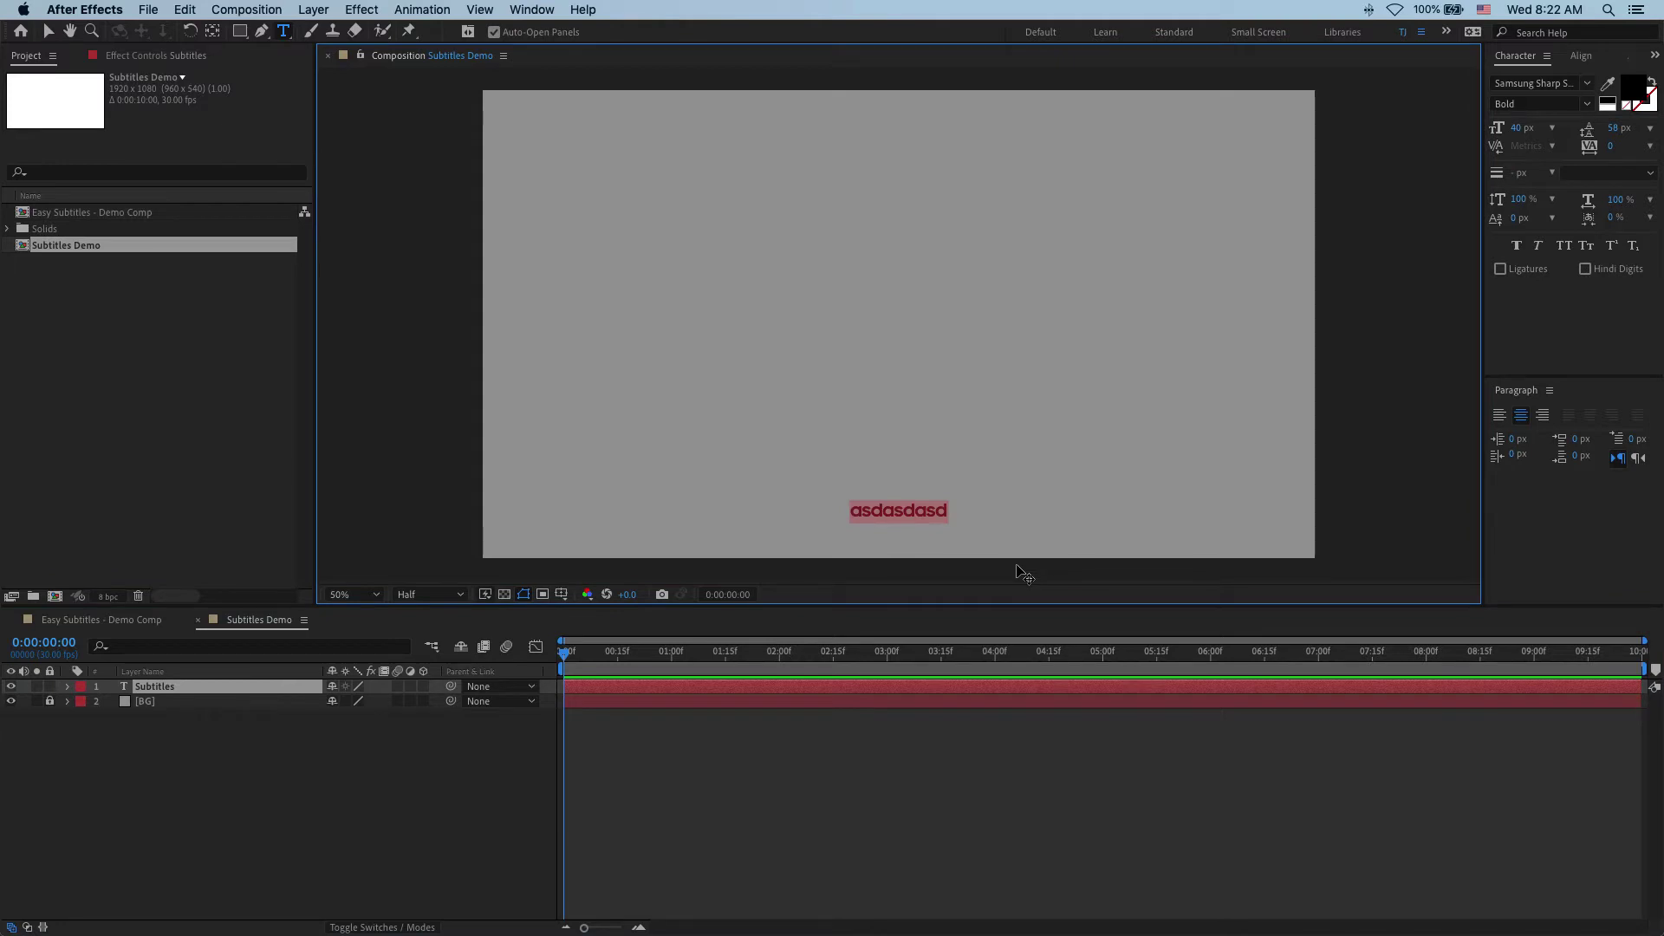
{"action": "type", "text": "Welcome to "}
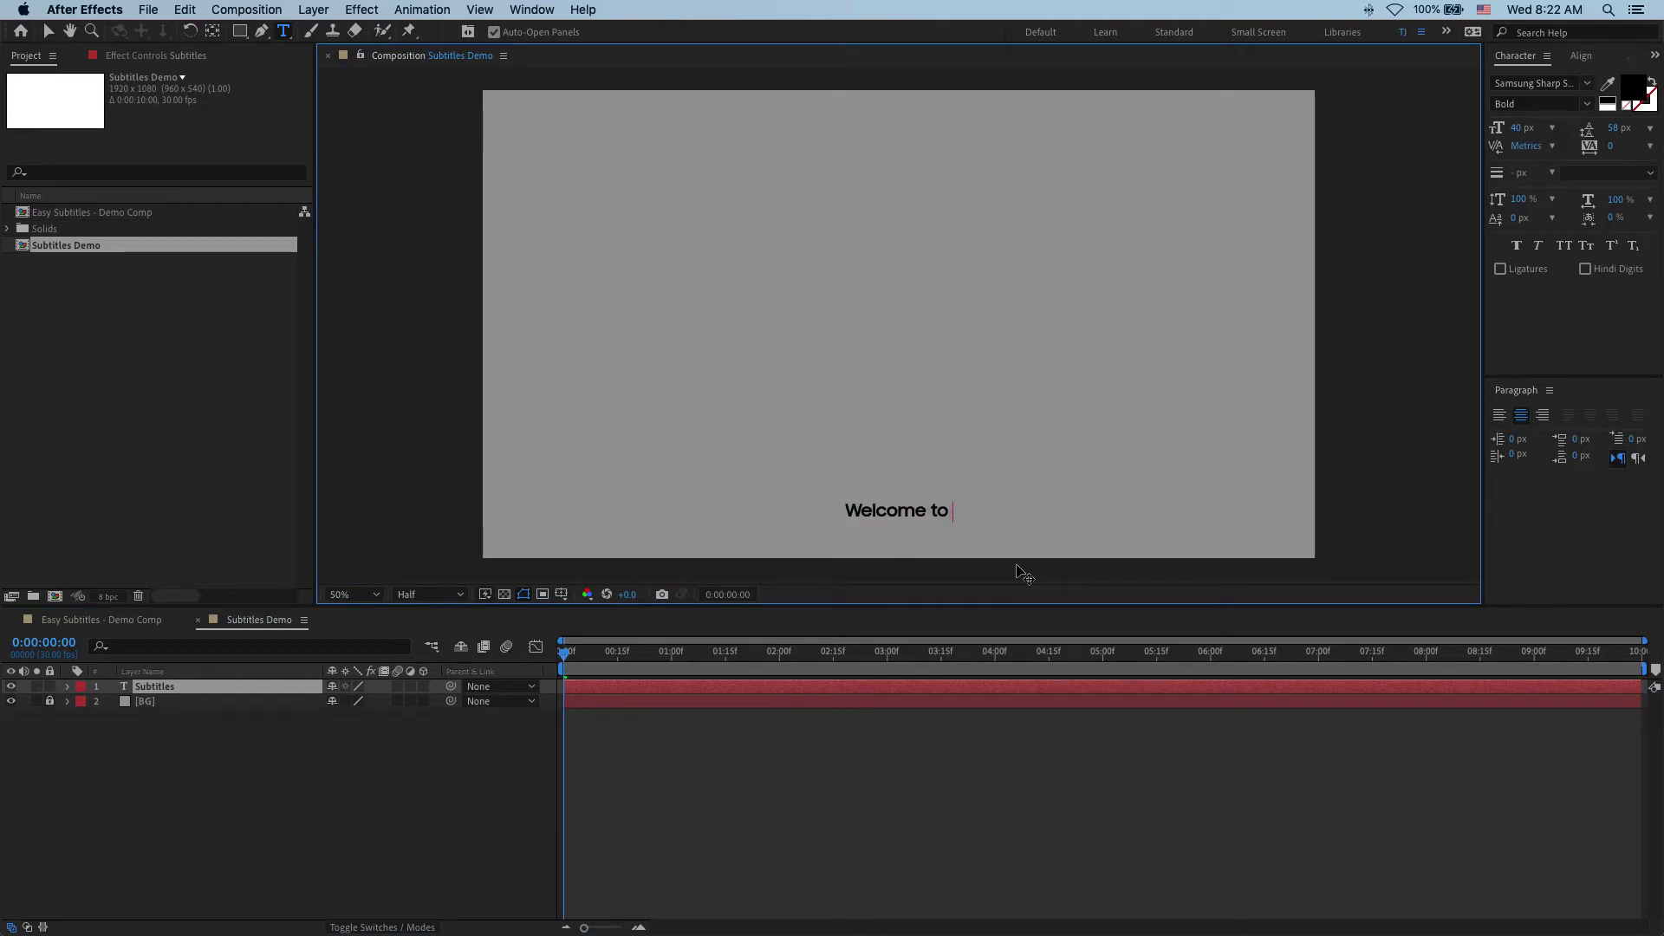
{"action": "type", "text": "this very new v"}
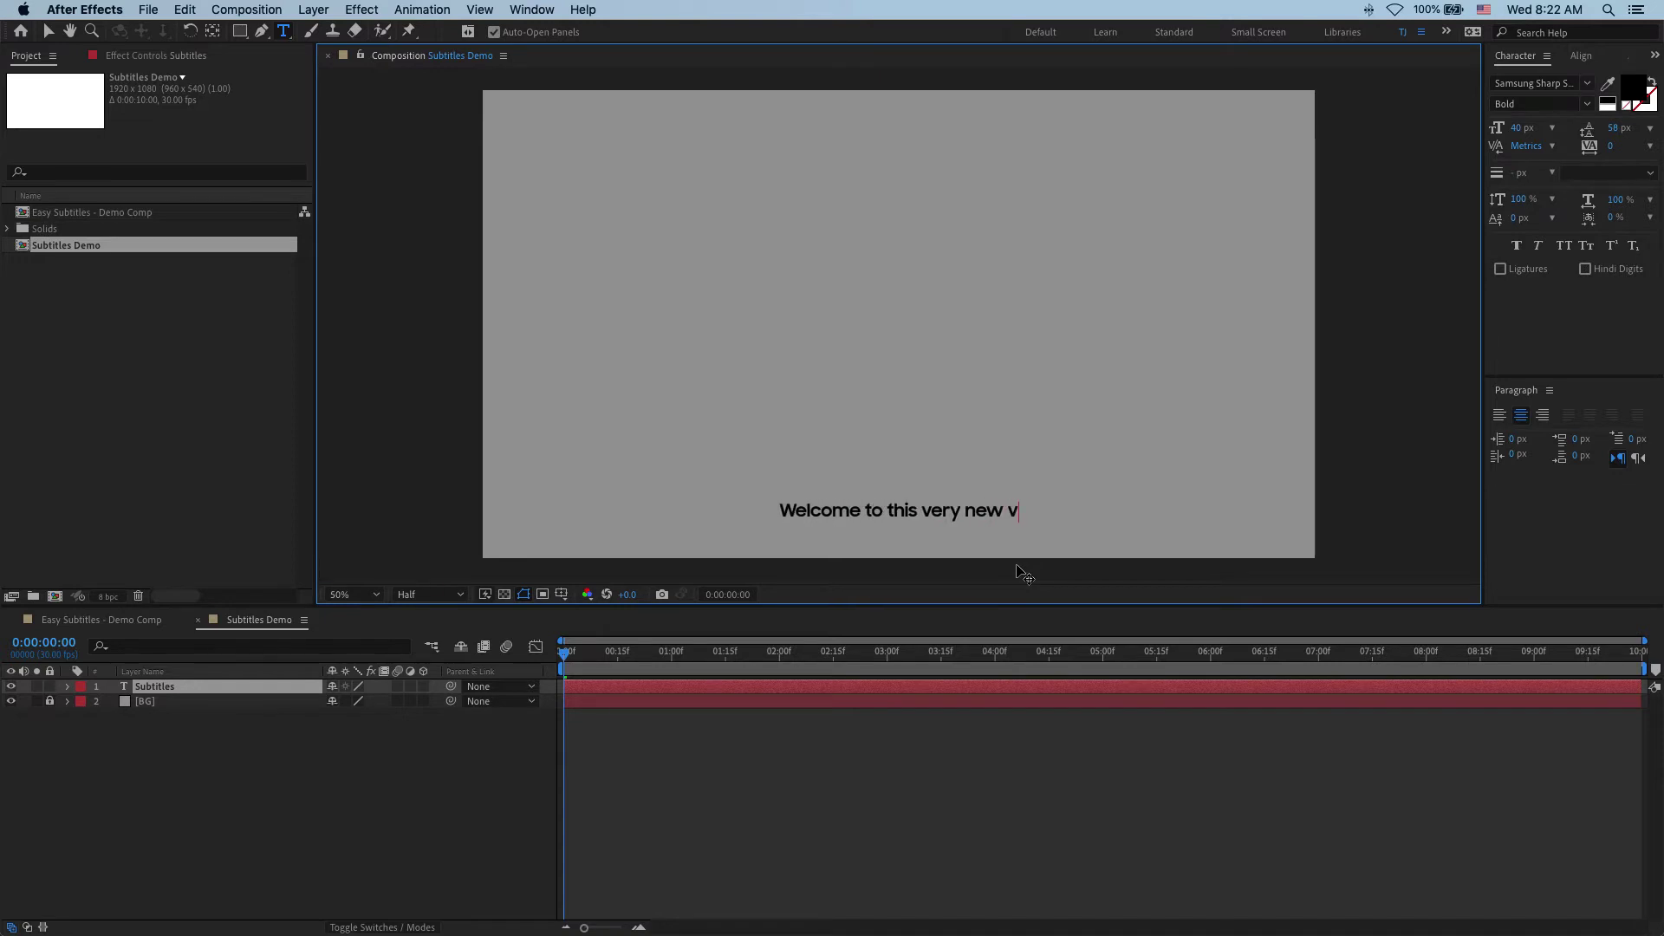
{"action": "type", "text": "ideo tutorial."}
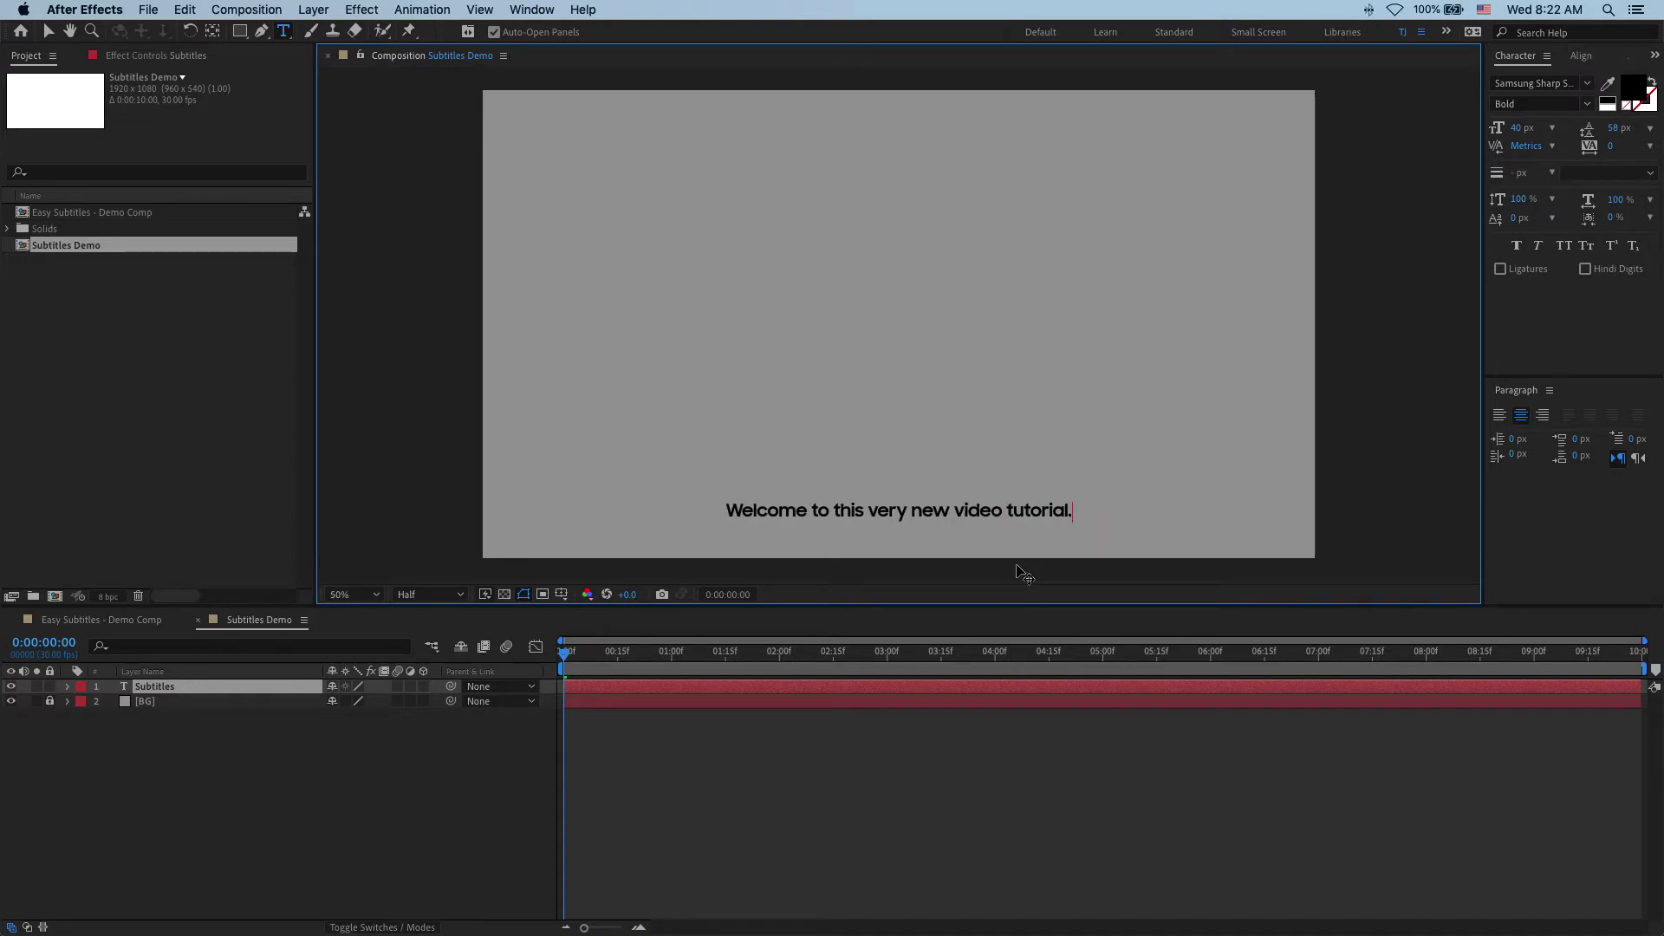
{"action": "key", "text": "BackSpace"}
Enable Source Text keyframing on Subtitles and move the first keyframe to 0:00
{"action": "left_click", "coordinate": [479, 746]}
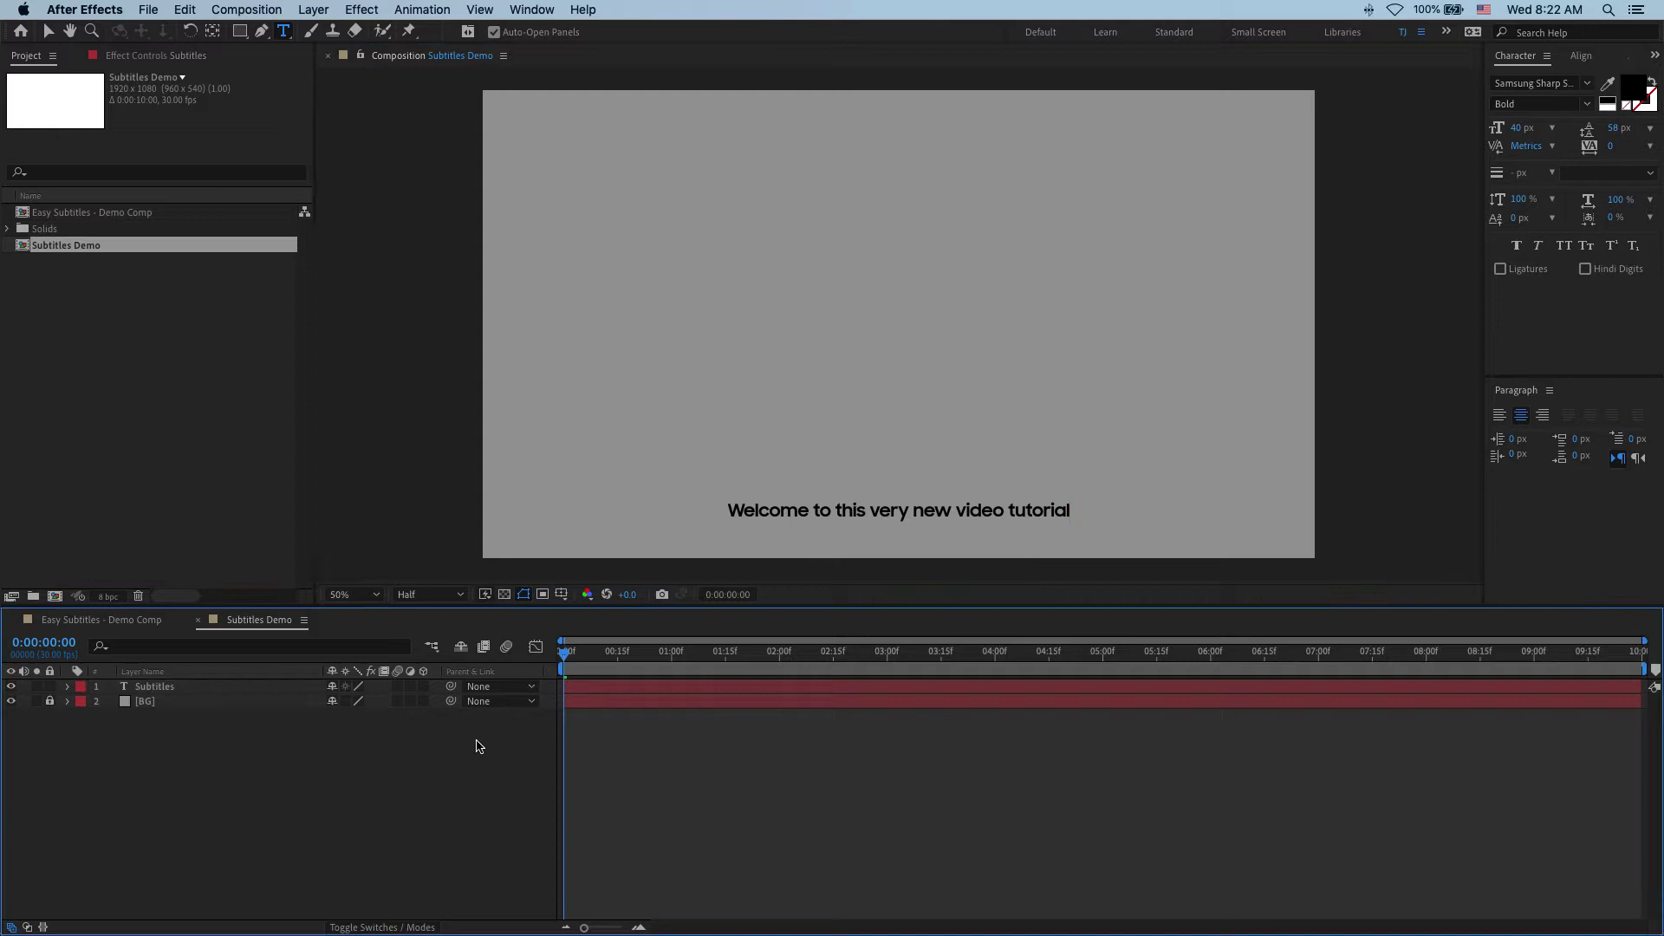
{"action": "left_click_drag", "start_coordinate": [619, 660], "coordinate": [780, 667]}
{"action": "left_click", "coordinate": [75, 690]}
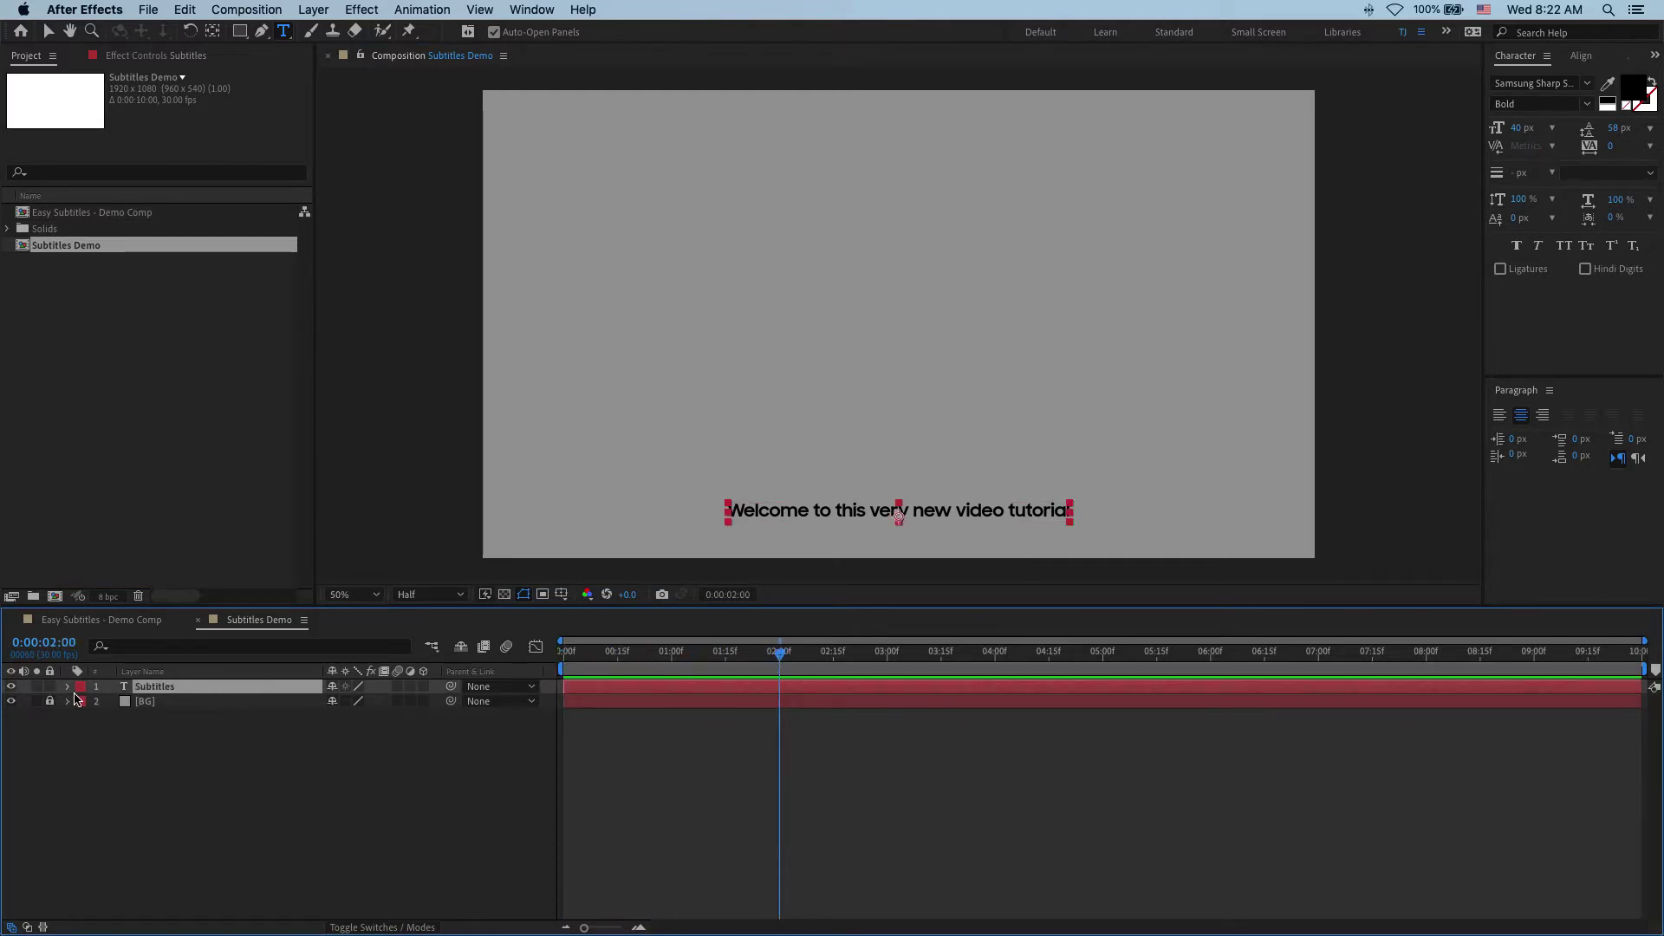
{"action": "left_click", "coordinate": [68, 687]}
{"action": "left_click", "coordinate": [84, 702]}
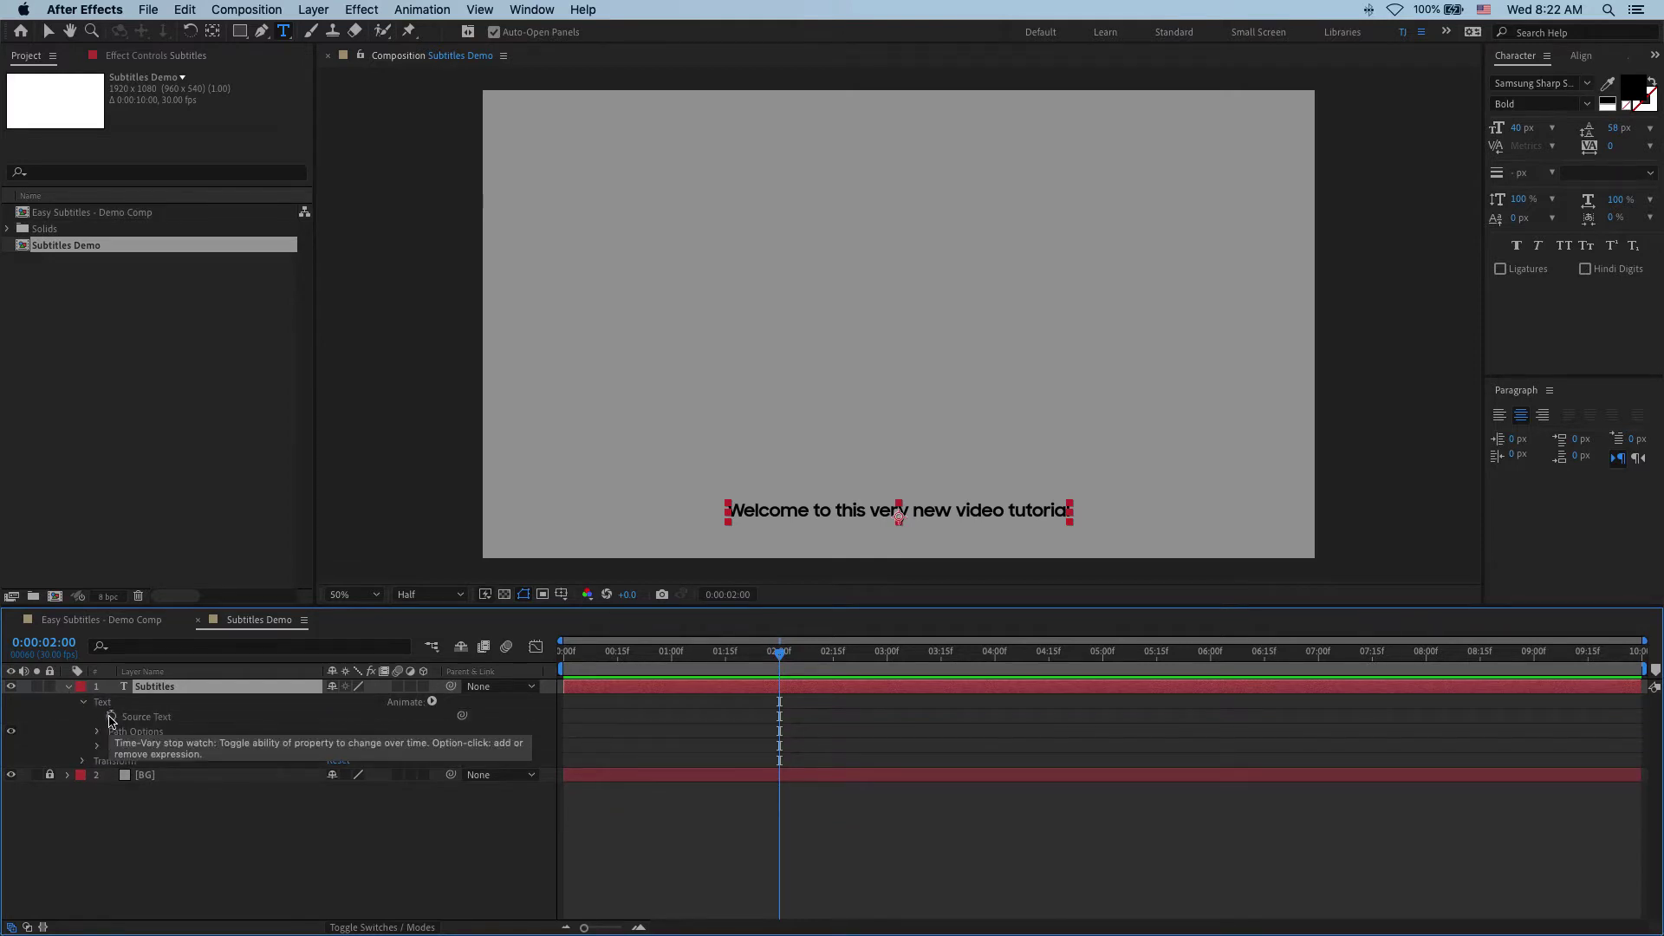
{"action": "left_click", "coordinate": [111, 718]}
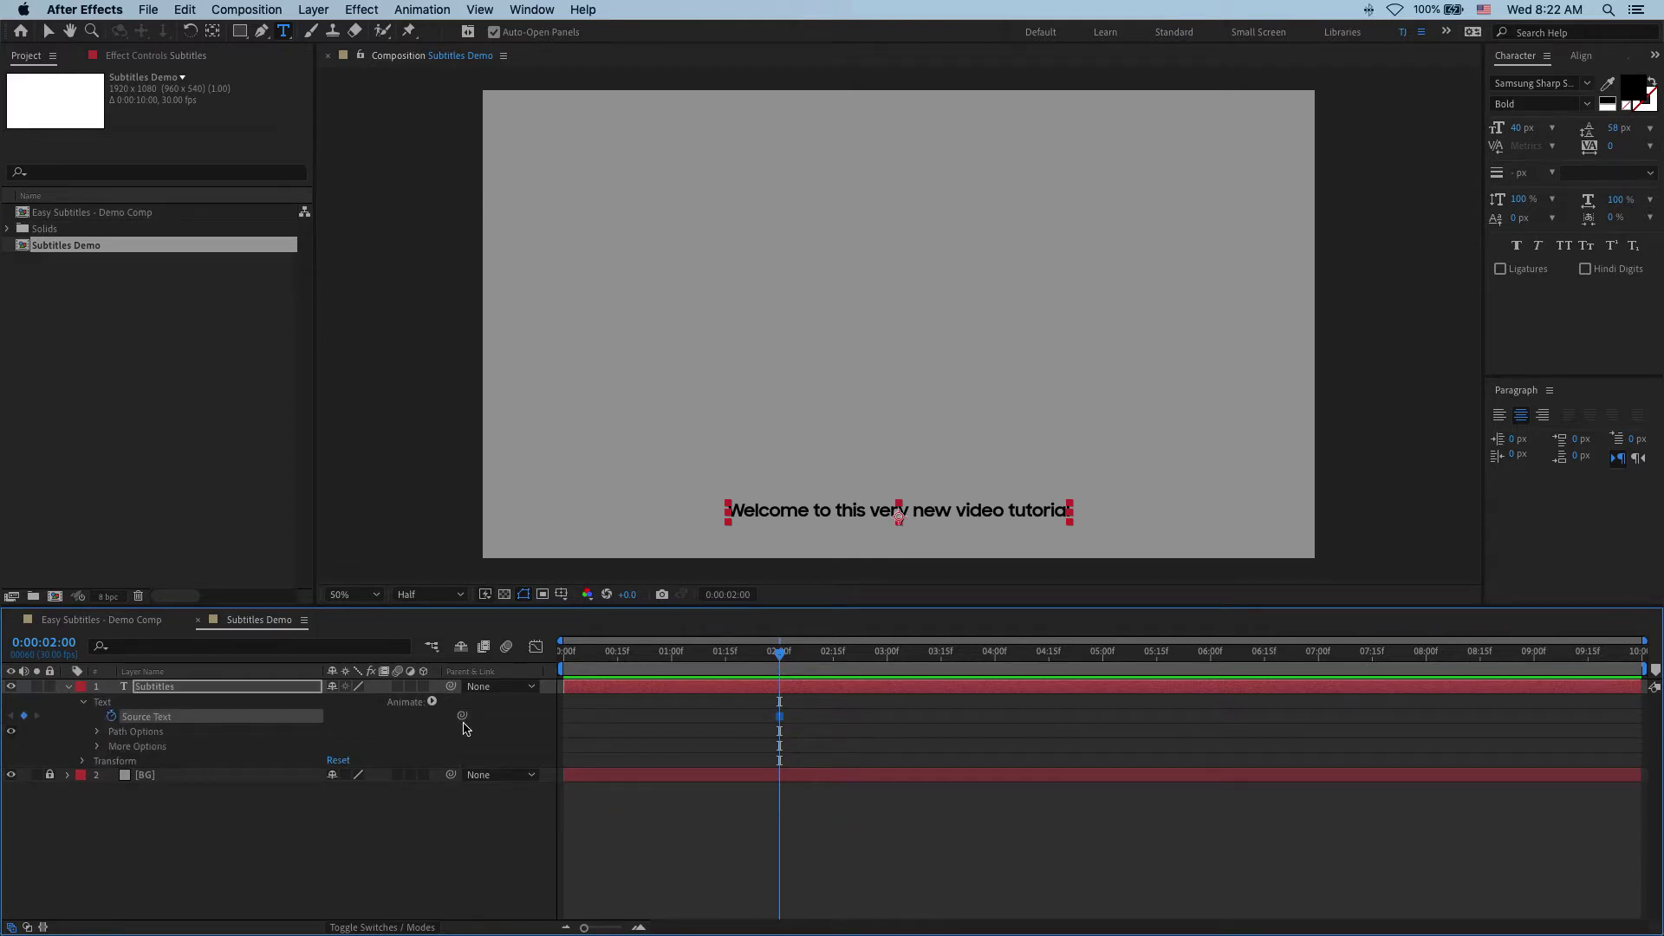
{"action": "left_click", "coordinate": [907, 843]}
{"action": "left_click_drag", "start_coordinate": [779, 715], "coordinate": [565, 725]}
At 2 seconds, change the subtitle to 'where I'm going to show you how to create subtitles'
{"action": "left_click_drag", "start_coordinate": [691, 669], "coordinate": [780, 667]}
{"action": "left_click", "coordinate": [826, 510]}
{"action": "key", "text": "super+a"}
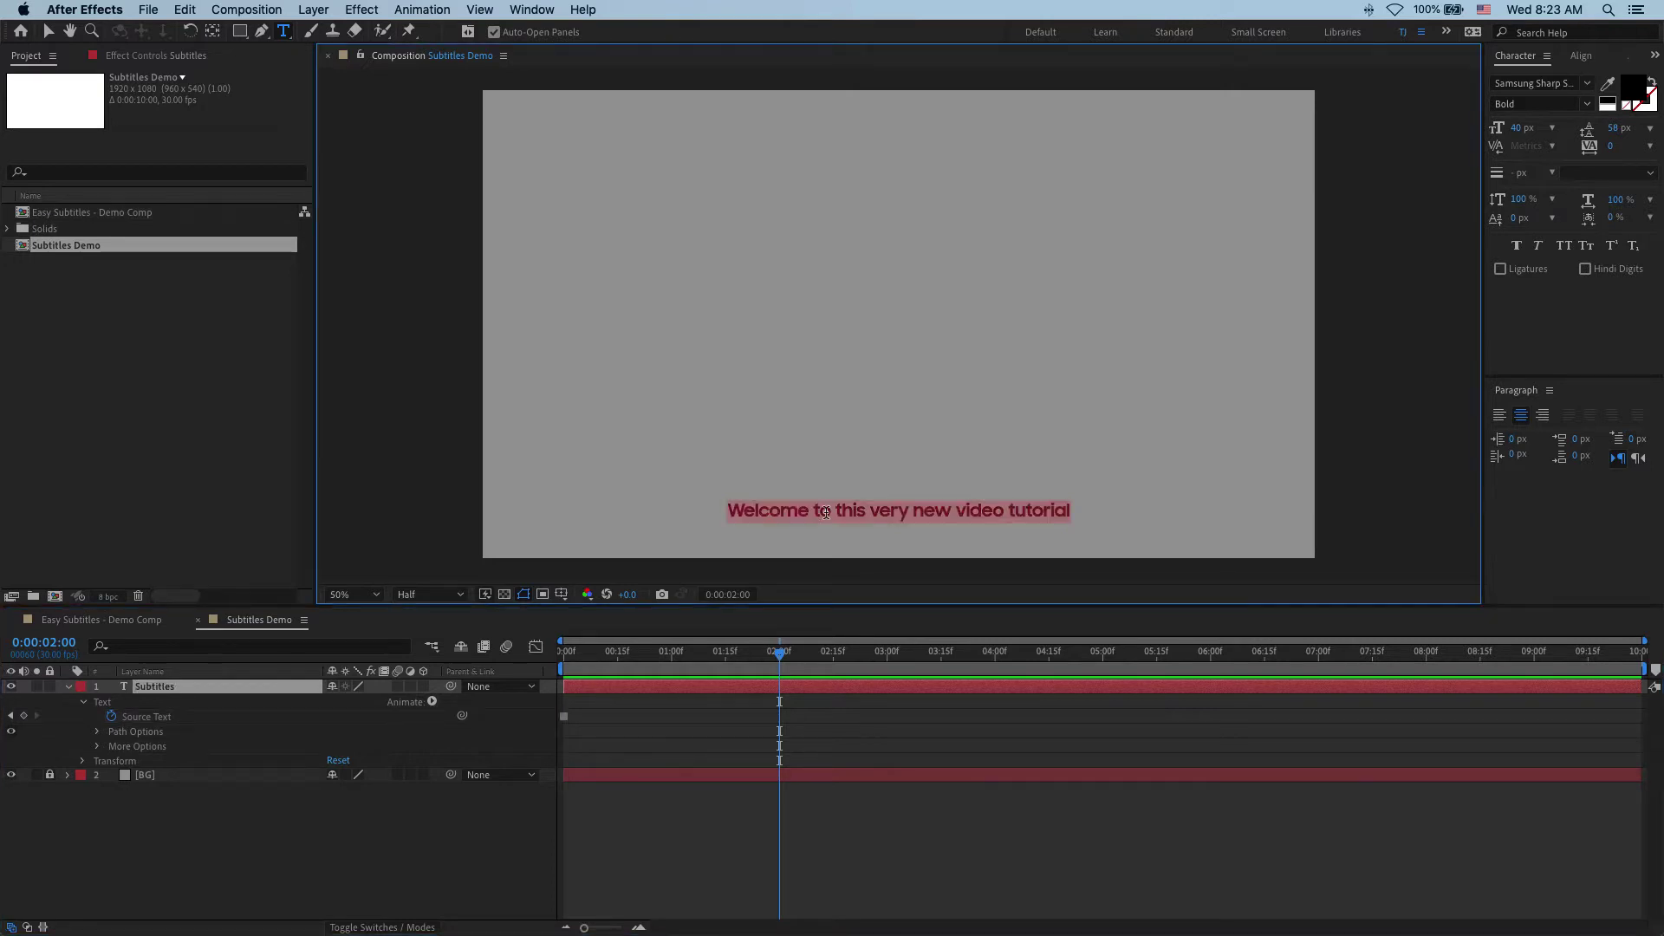
{"action": "type", "text": "where I'm going "}
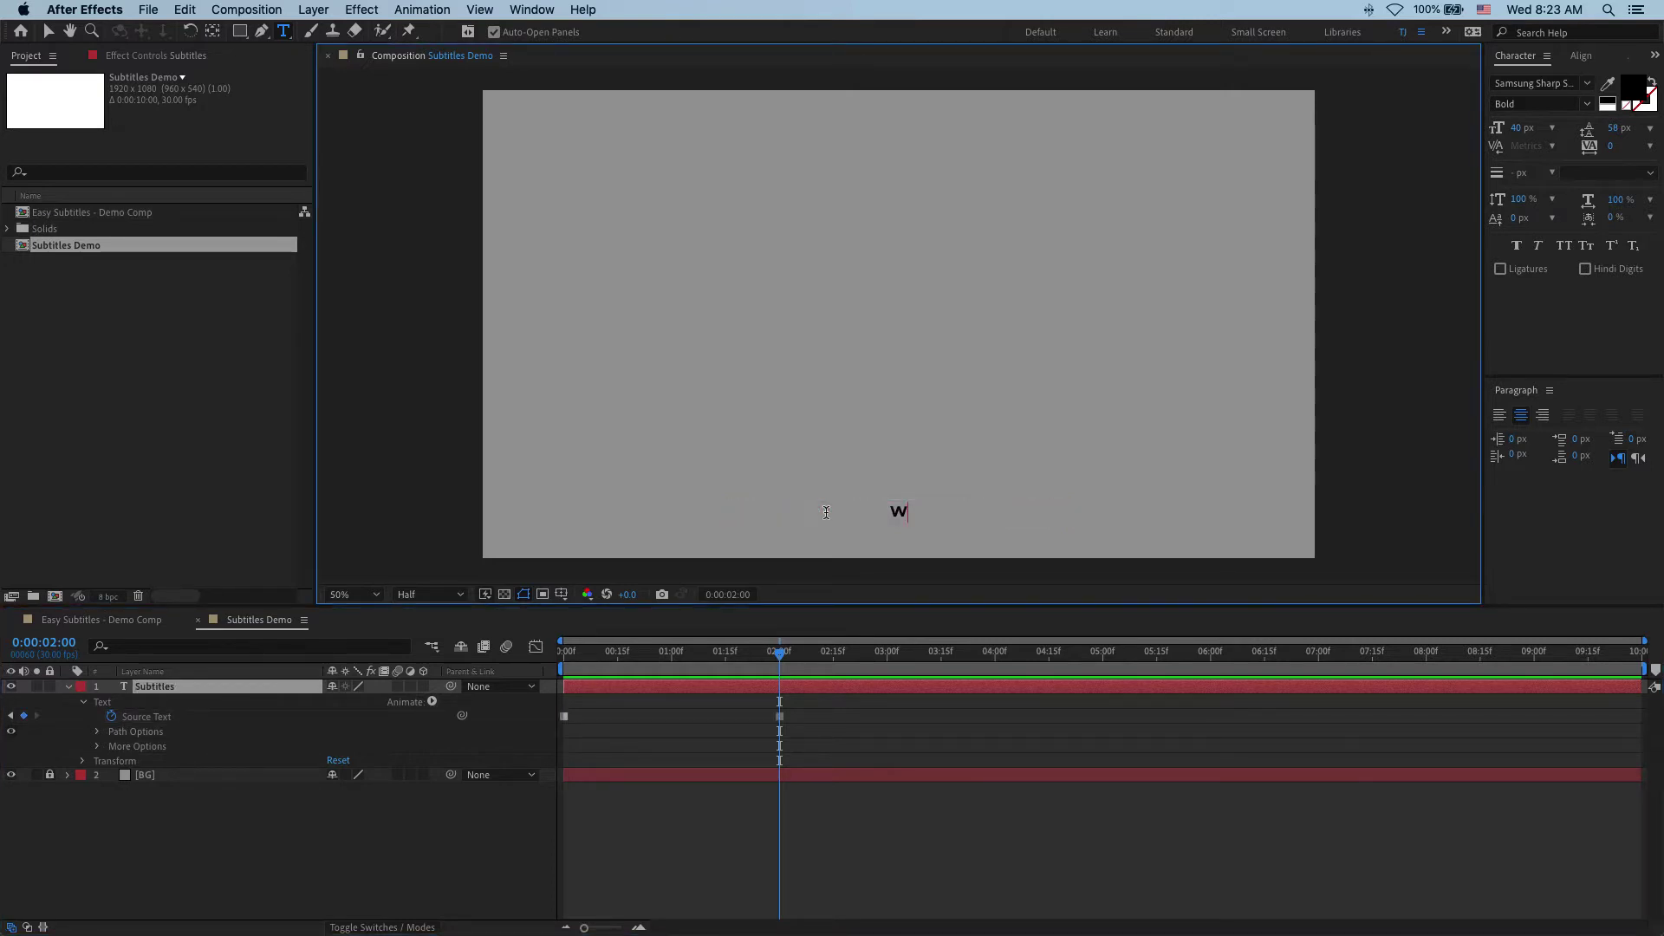
{"action": "type", "text": "to show"}
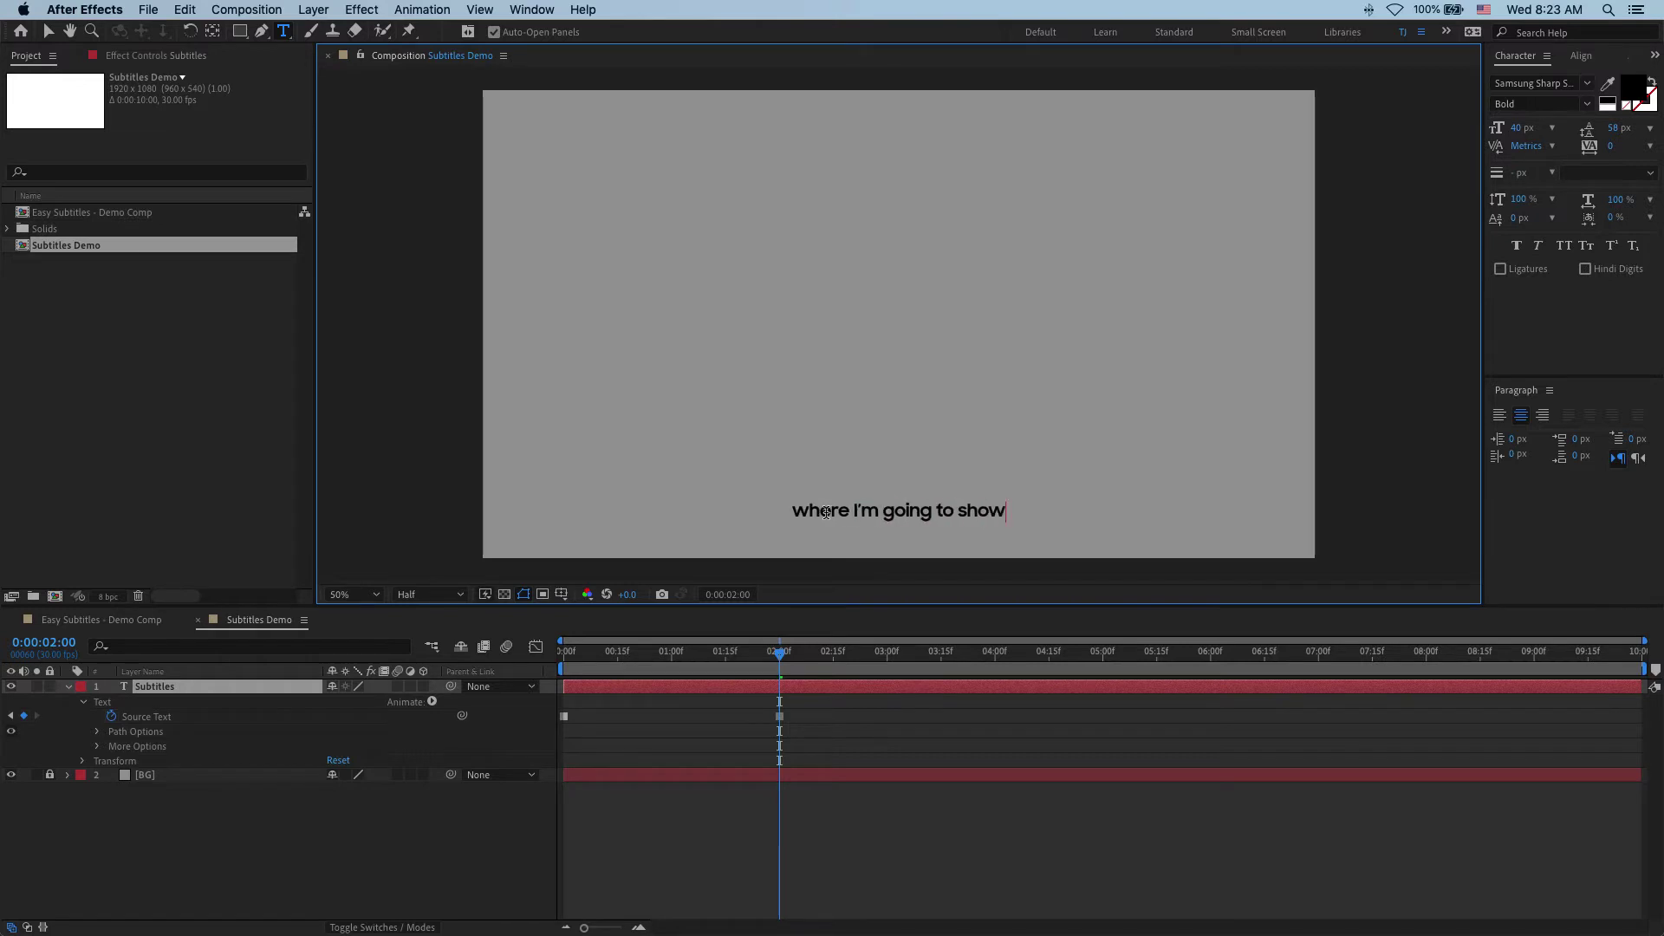
{"action": "type", "text": " you how to create subtitles"}
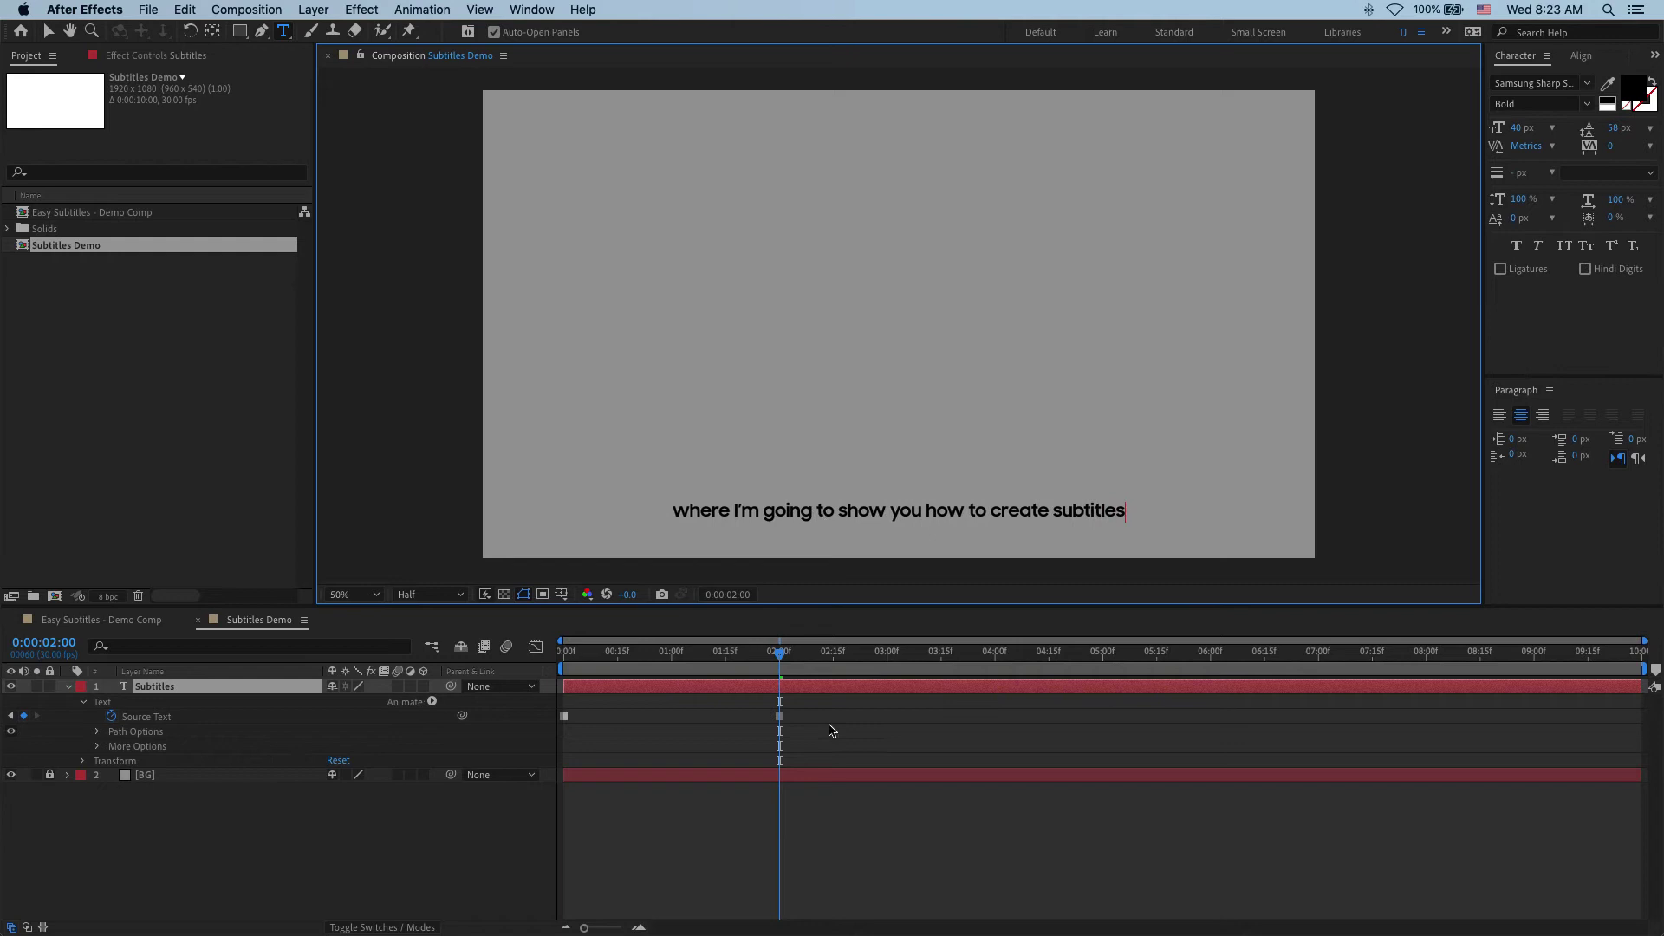
{"action": "left_click", "coordinate": [803, 754]}
{"action": "left_click", "coordinate": [779, 715]}
{"action": "key", "text": "Page_Down"}
{"action": "key", "text": "Page_Down"}
{"action": "key", "text": "Page_Down"}
{"action": "key", "text": "Page_Down"}
{"action": "key", "text": "Page_Down"}
{"action": "key", "text": "Page_Down"}
{"action": "key", "text": "Page_Down"}
{"action": "key", "text": "Page_Down"}
{"action": "key", "text": "Page_Down"}
{"action": "key", "text": "Page_Down"}
{"action": "key", "text": "Page_Down"}
{"action": "key", "text": "Page_Down"}
{"action": "key", "text": "Page_Down"}
{"action": "key", "text": "Page_Down"}
{"action": "key", "text": "Page_Down"}
{"action": "key", "text": "Page_Down"}
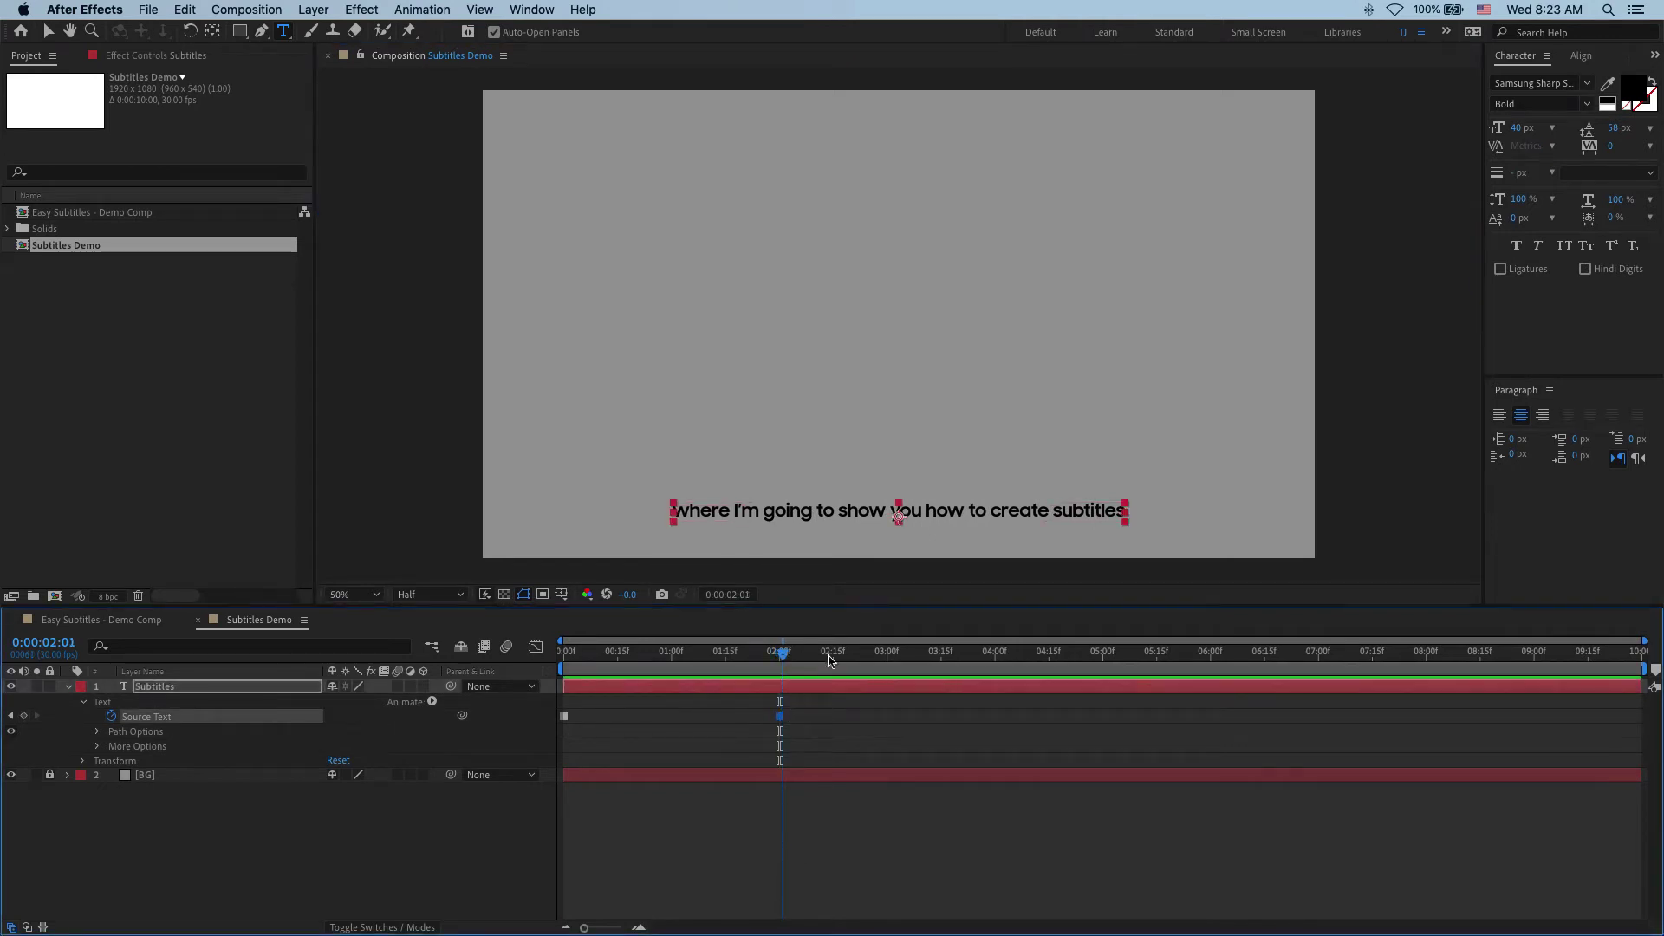
{"action": "mouse_move", "coordinate": [811, 666]}
{"action": "left_mouse_down"}
{"action": "mouse_move", "coordinate": [761, 666]}
{"action": "mouse_move", "coordinate": [804, 664]}
{"action": "mouse_move", "coordinate": [765, 662]}
{"action": "mouse_move", "coordinate": [788, 659]}
{"action": "left_mouse_up"}
{"action": "left_click", "coordinate": [832, 840]}
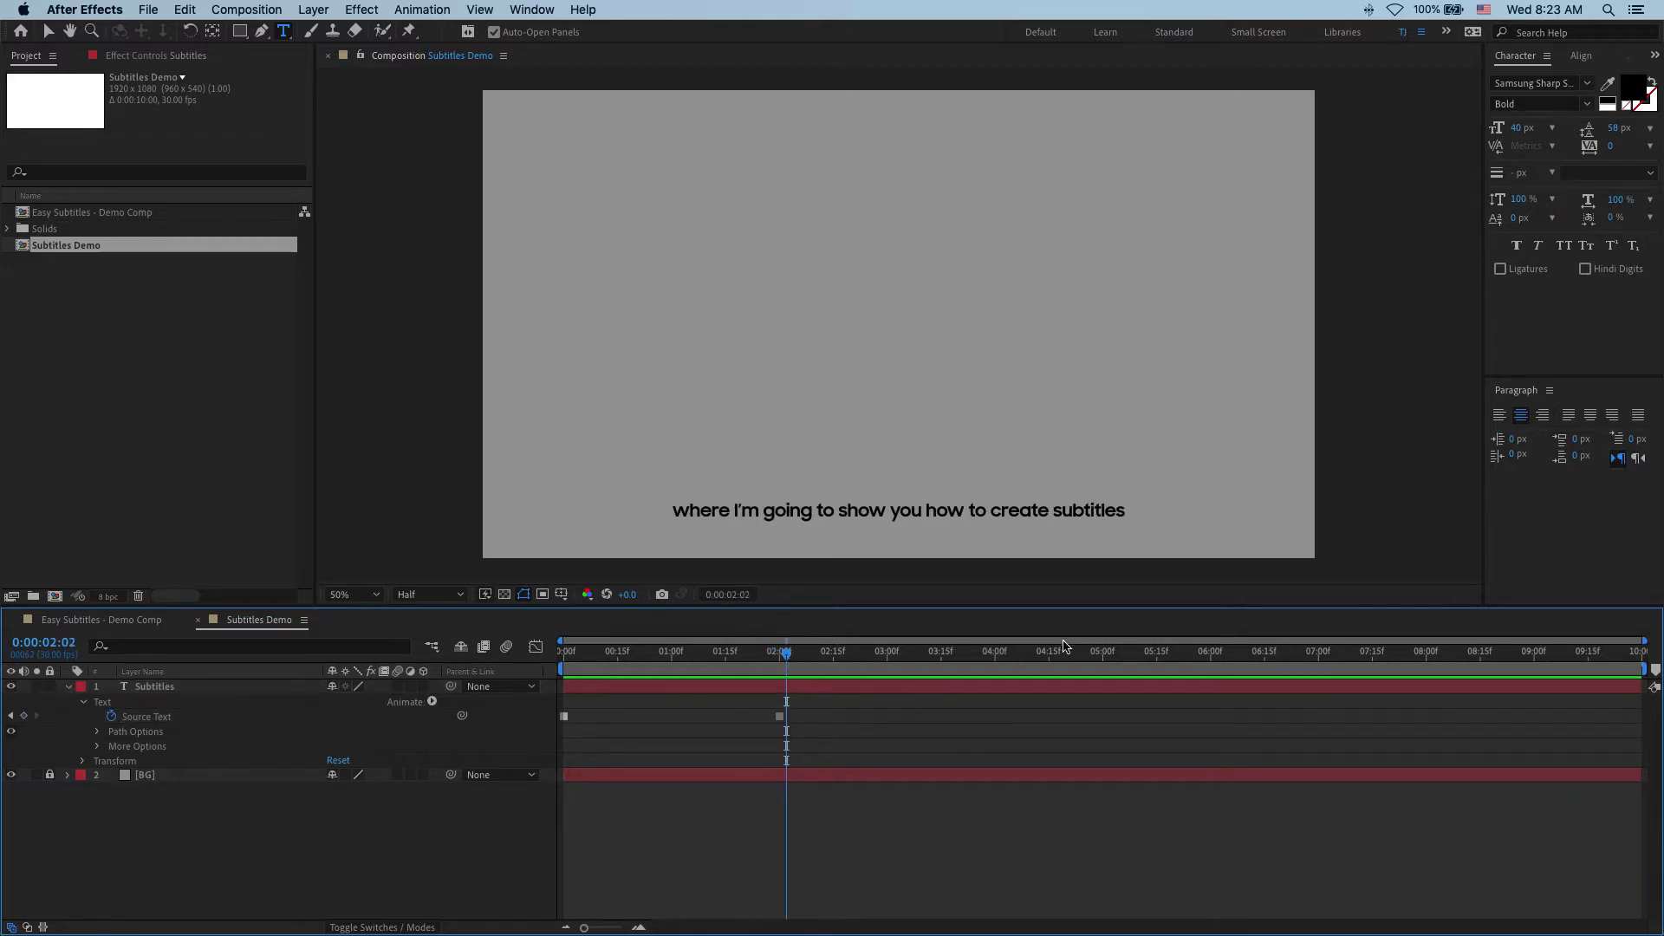
At 5 seconds, change the subtitle to 'using a couple of simple expressions'
{"action": "left_click", "coordinate": [1101, 659]}
{"action": "left_click", "coordinate": [271, 717]}
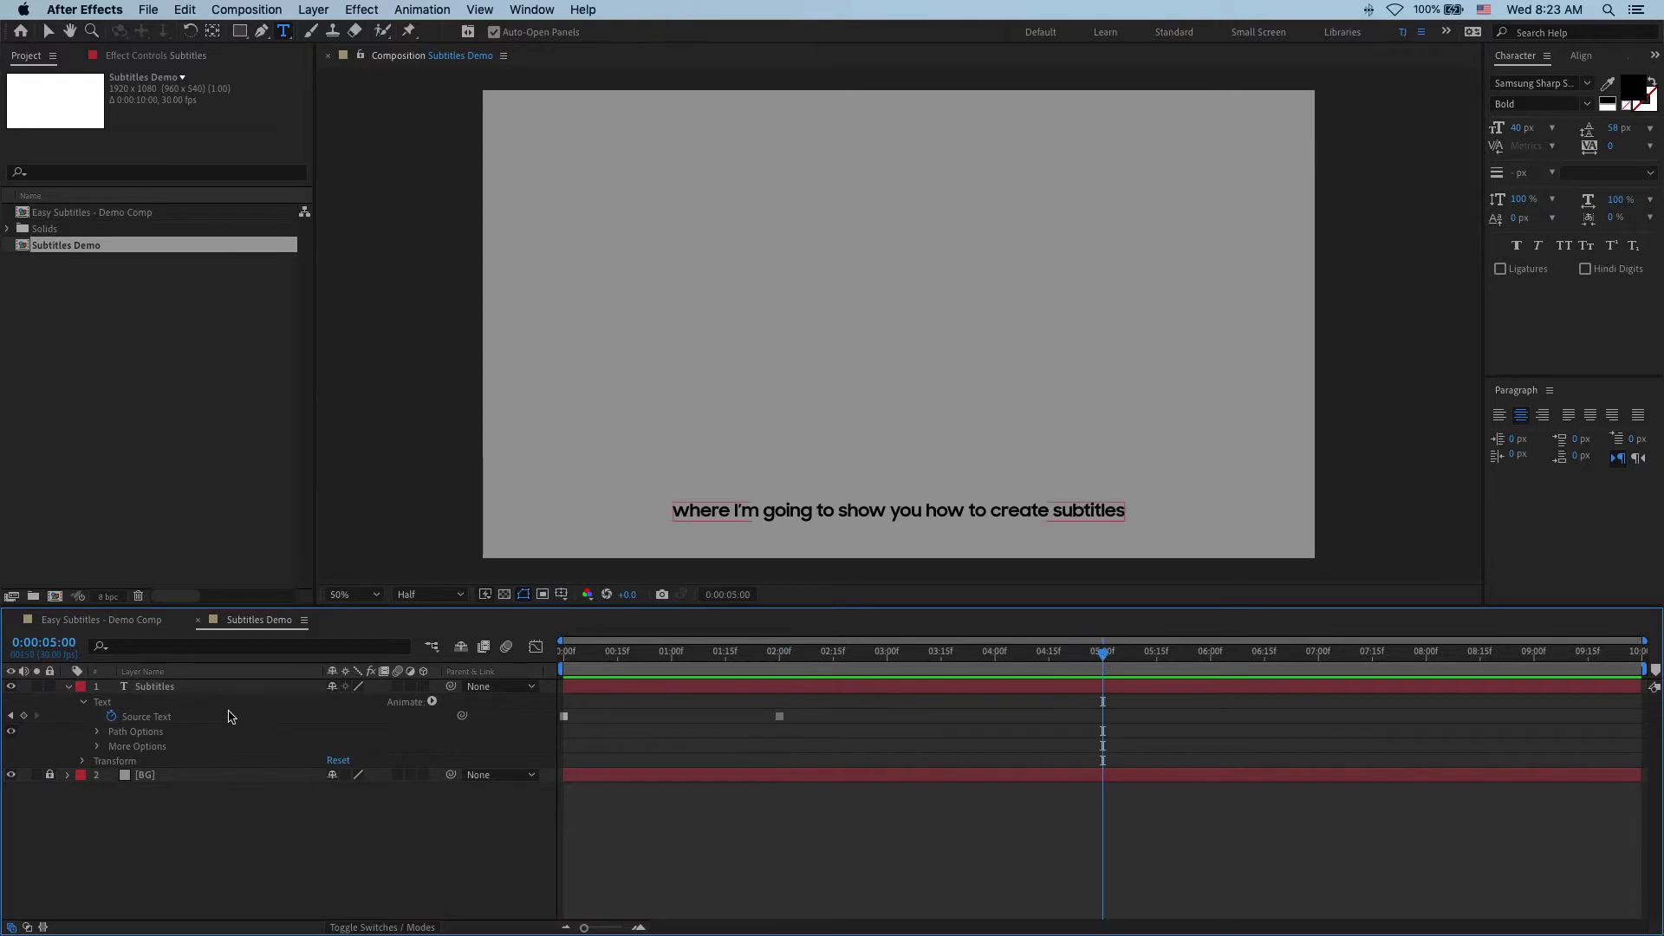
{"action": "triple_click", "coordinate": [935, 506]}
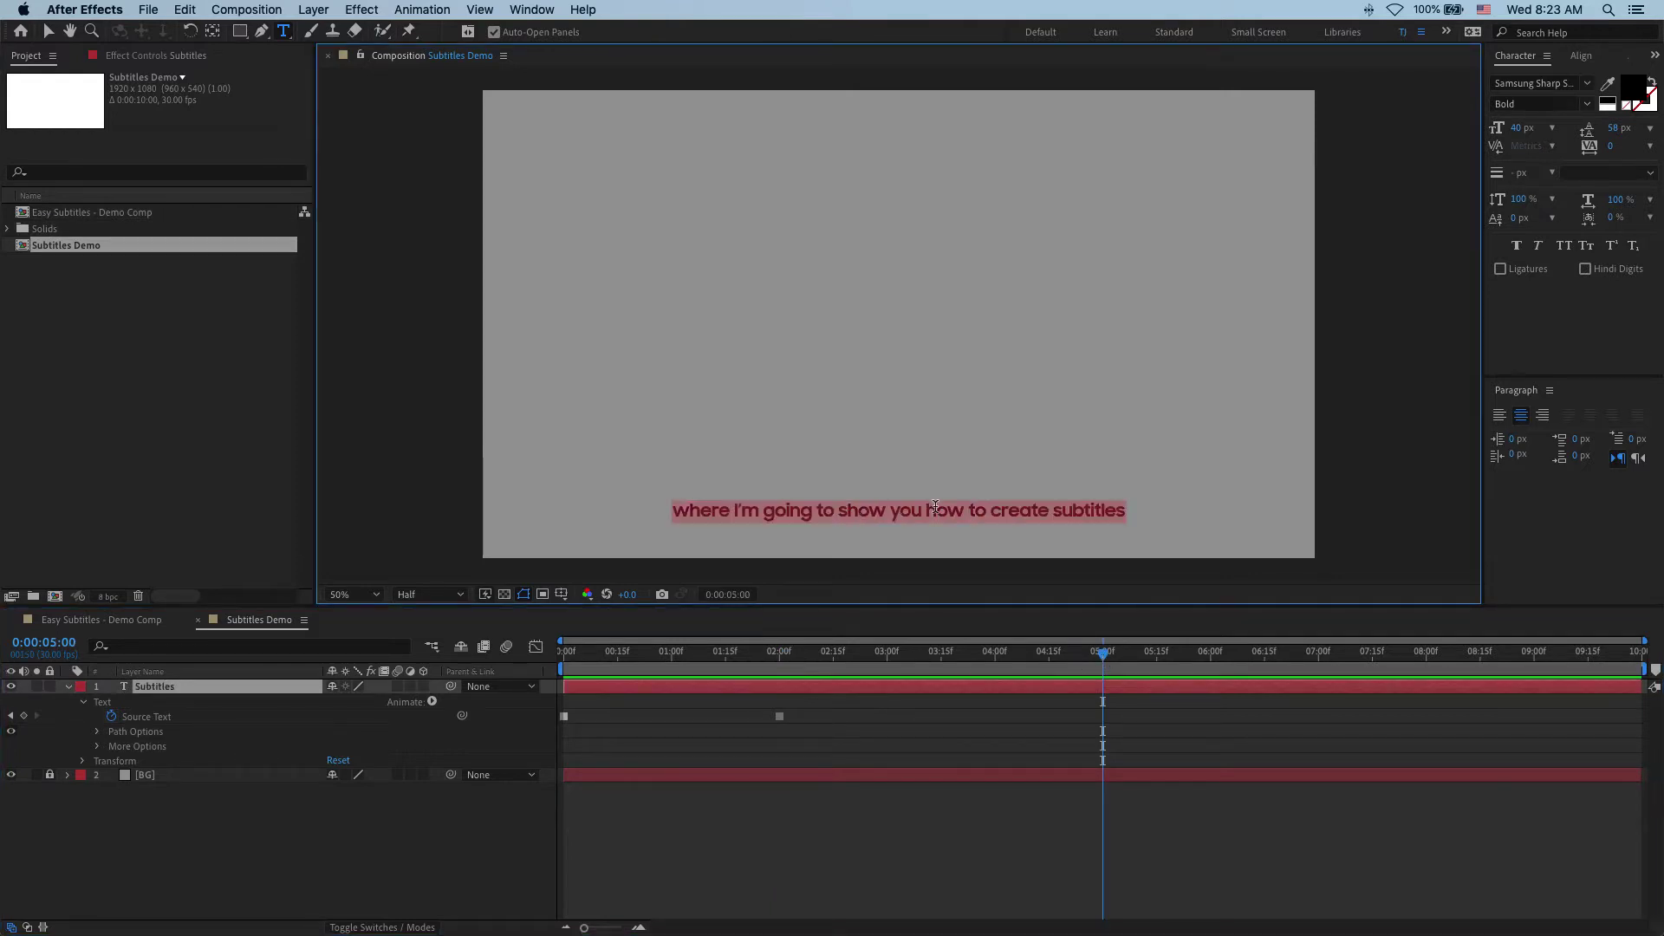
{"action": "key", "text": "BackSpace"}
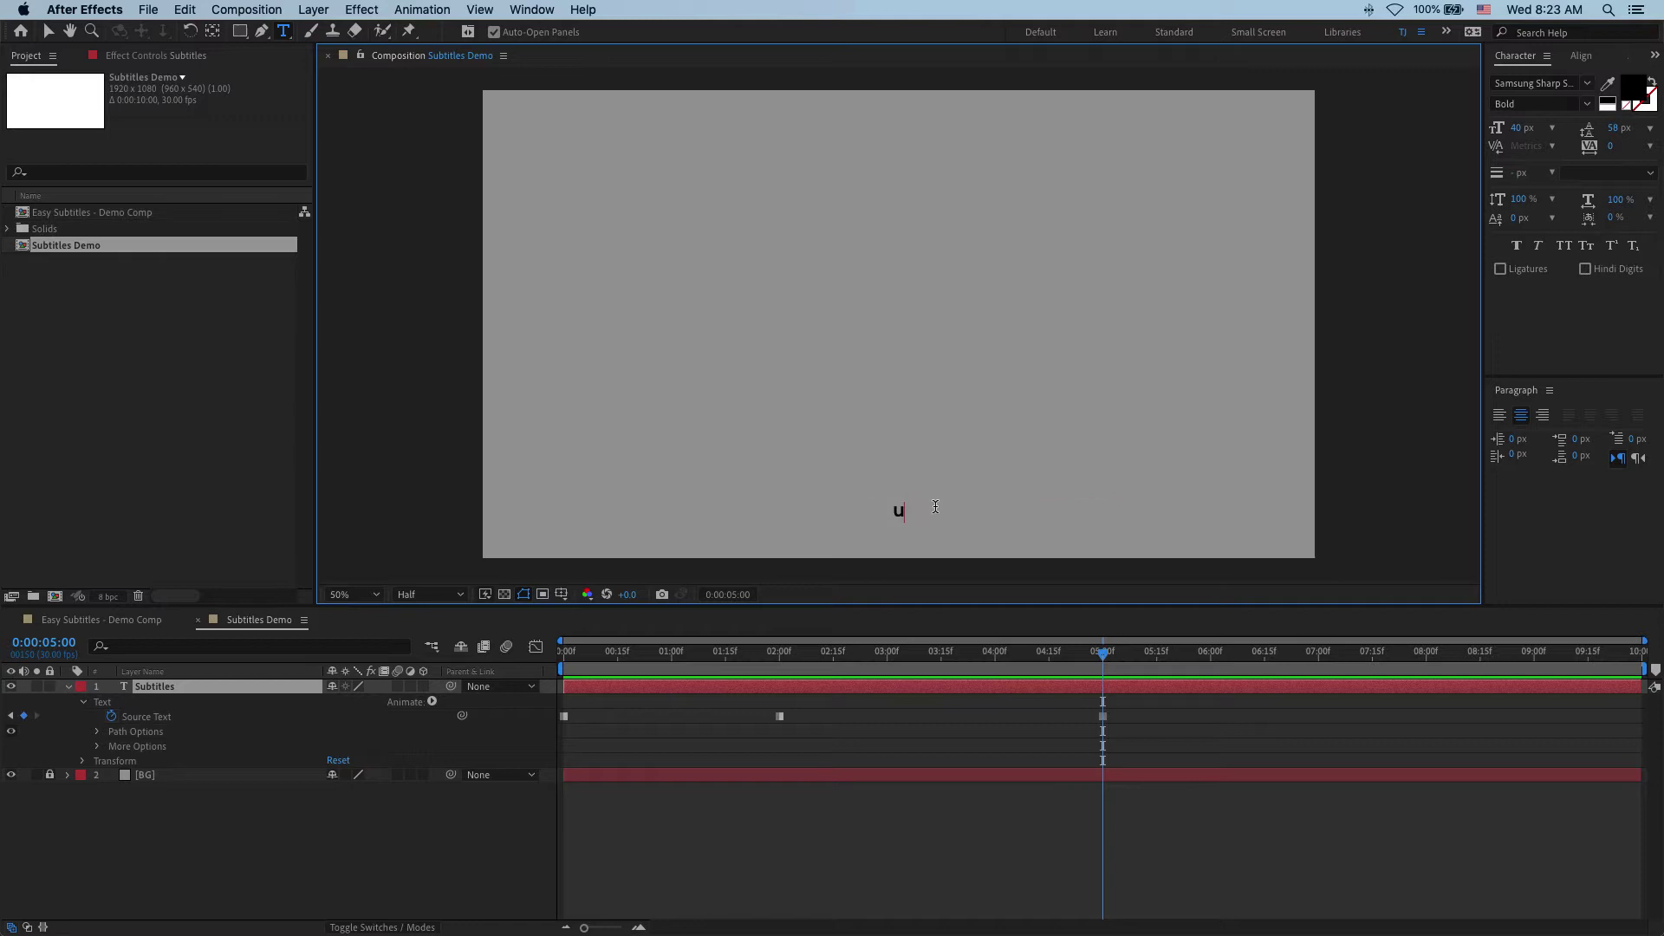
{"action": "type", "text": "using a couple"}
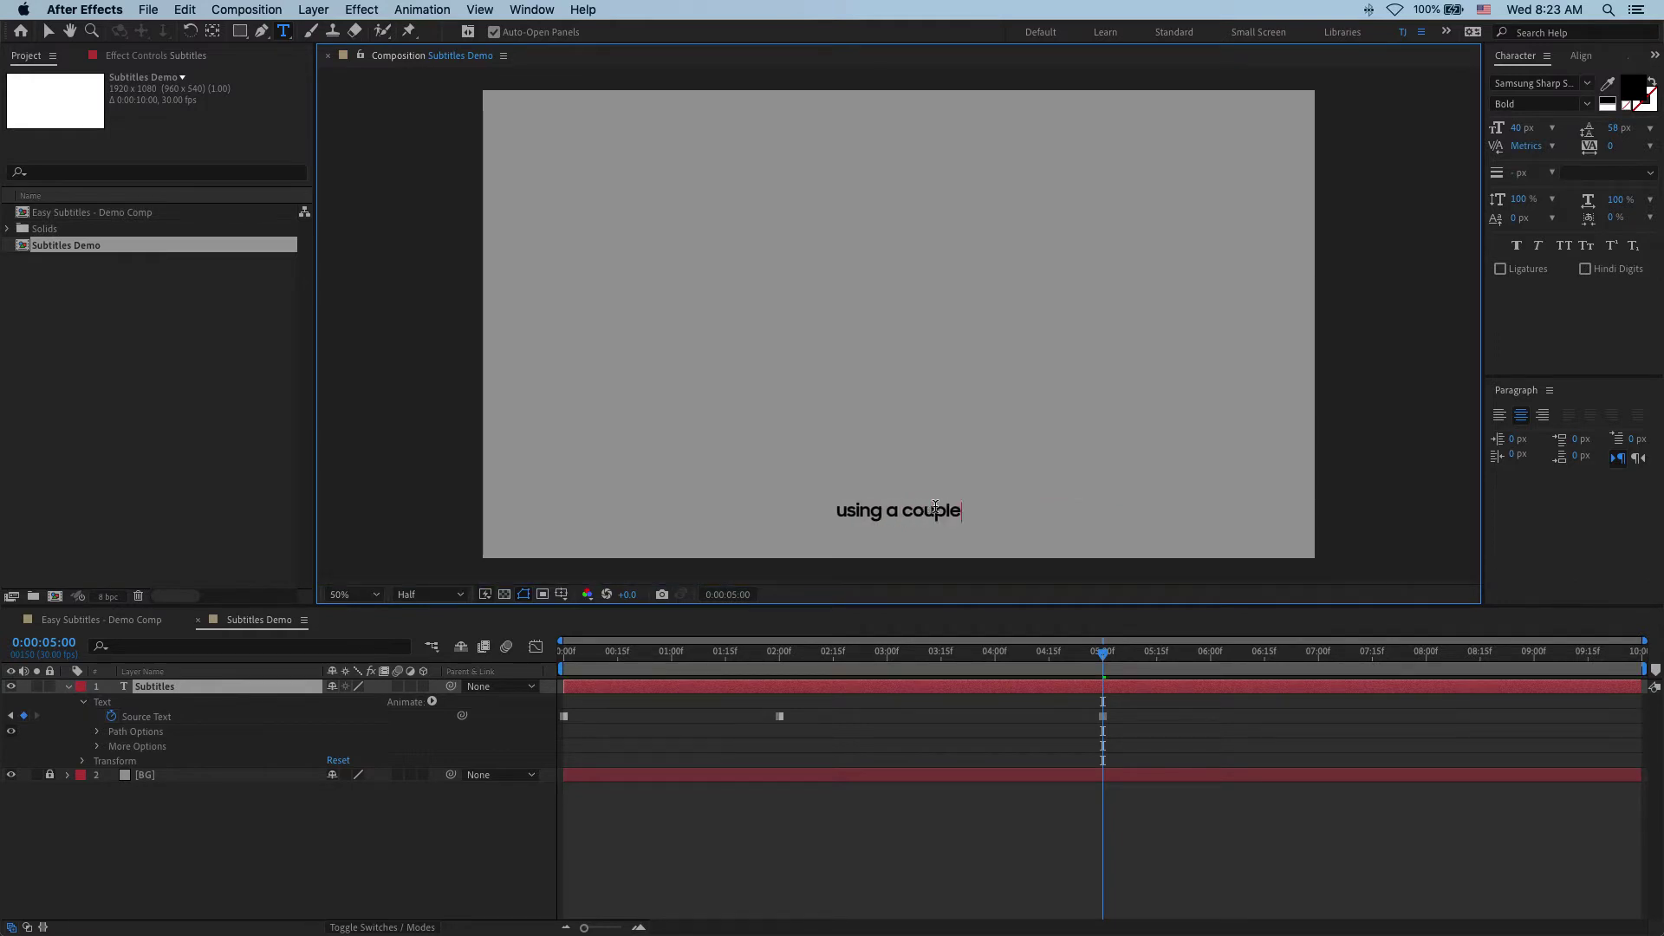
{"action": "type", "text": " of simple expressions"}
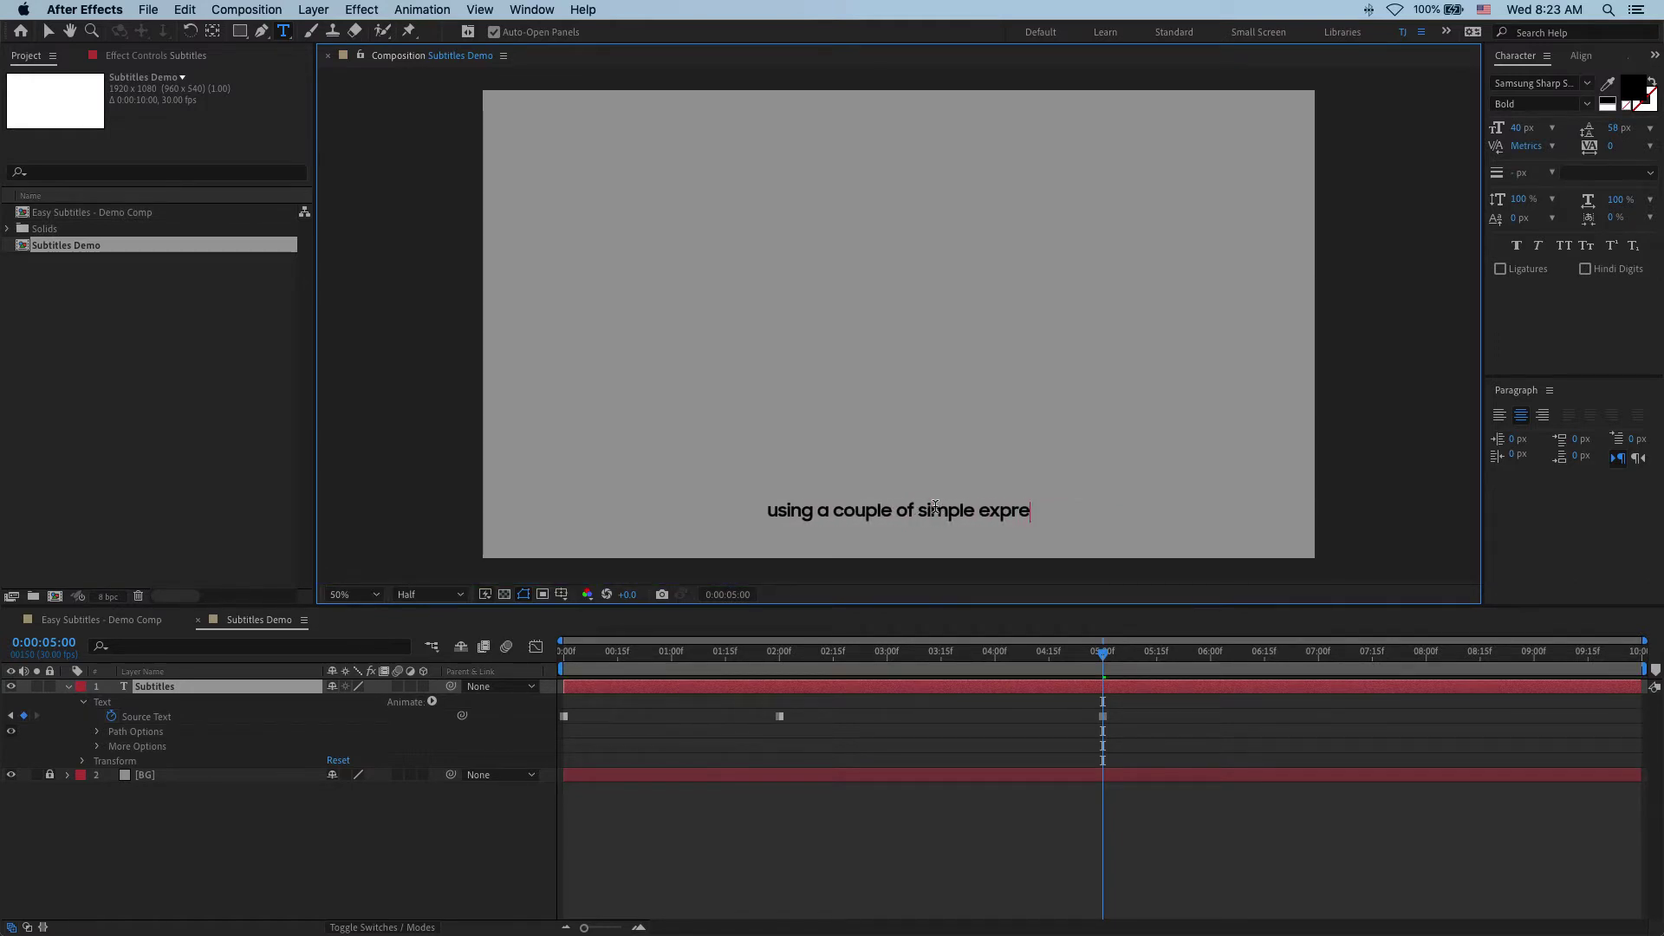
{"action": "left_click", "coordinate": [1193, 840]}
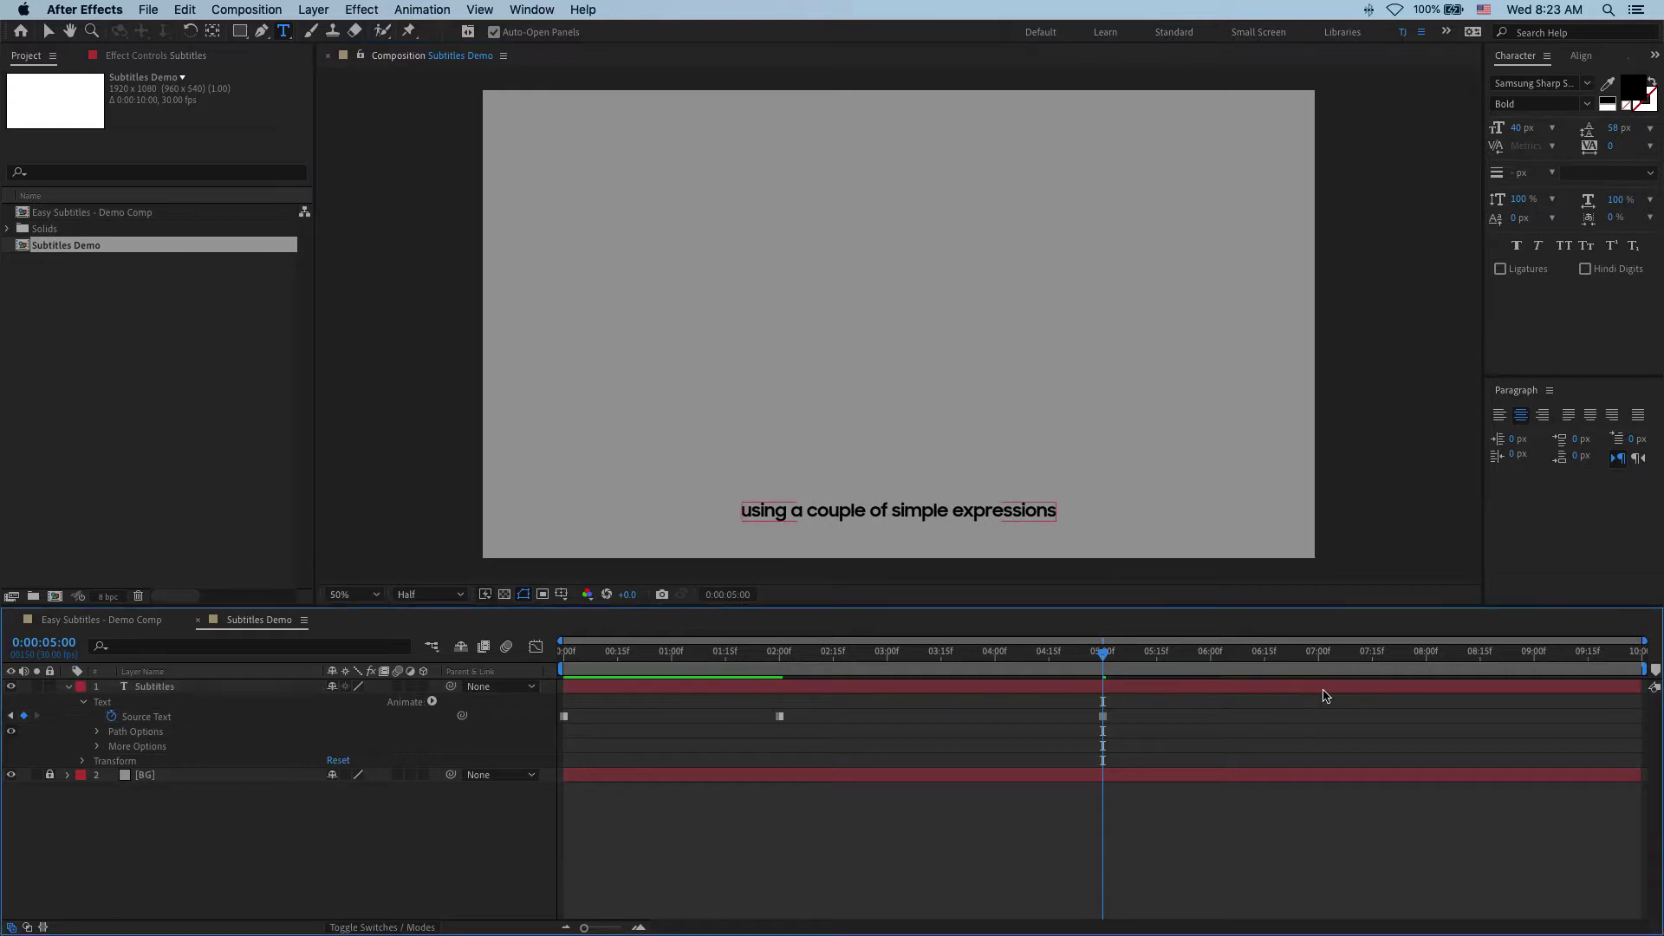
At 7 seconds, change the subtitle to 'Let's get started!'
{"action": "left_click", "coordinate": [1318, 663]}
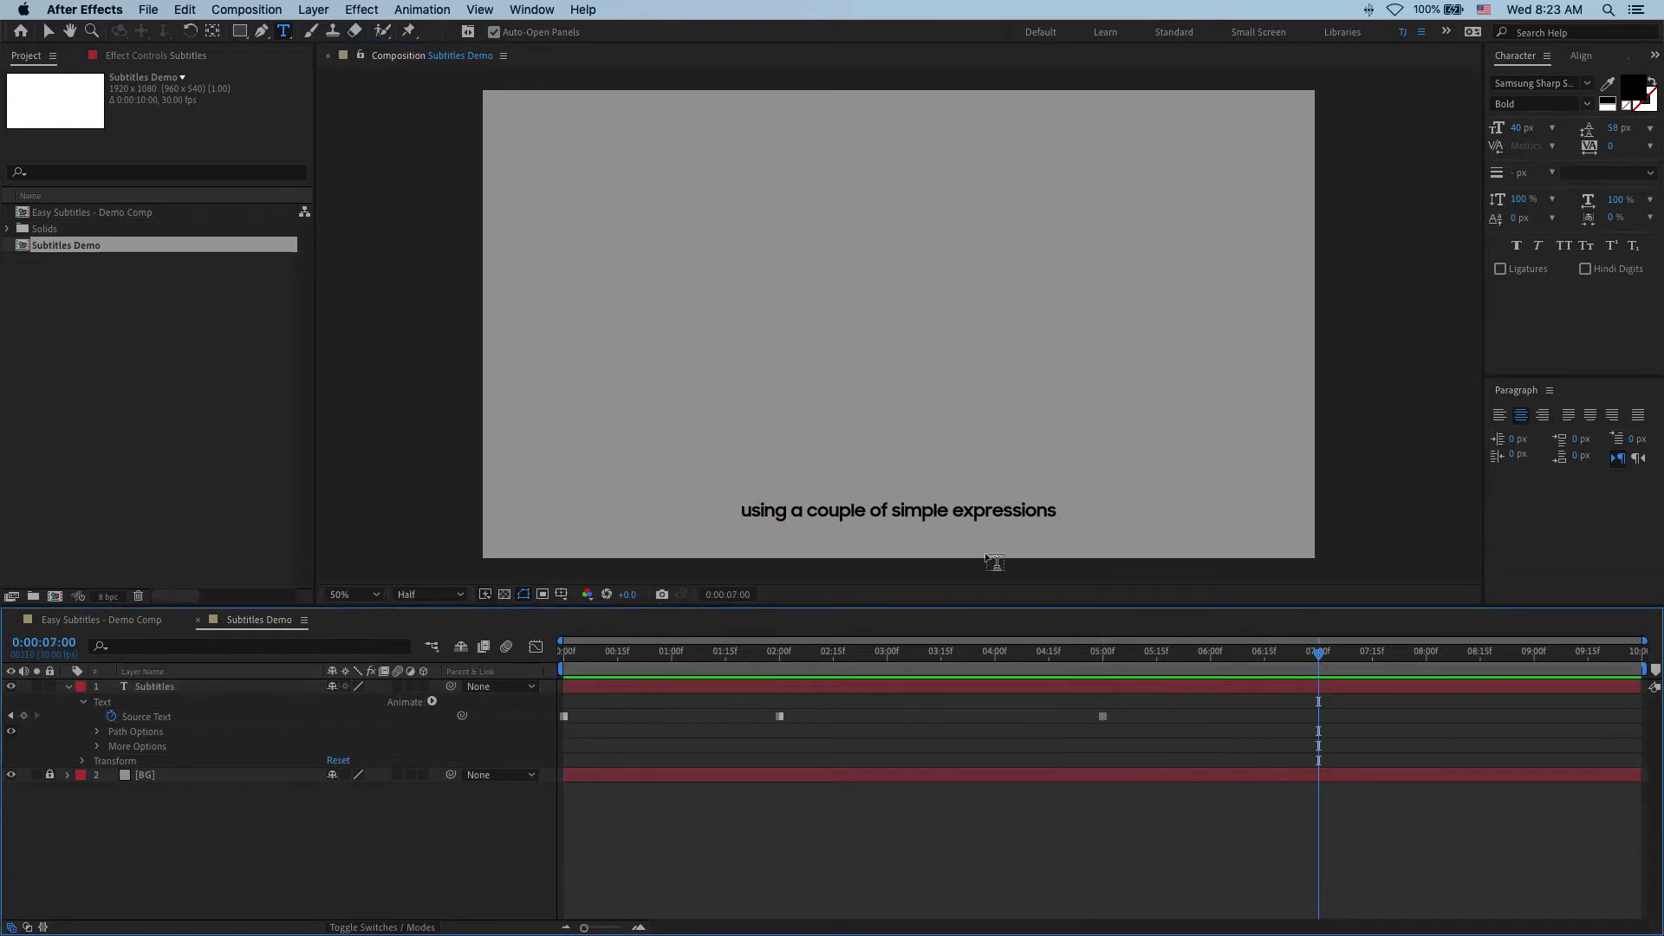
{"action": "left_click", "coordinate": [975, 511]}
{"action": "double_click", "coordinate": [975, 511]}
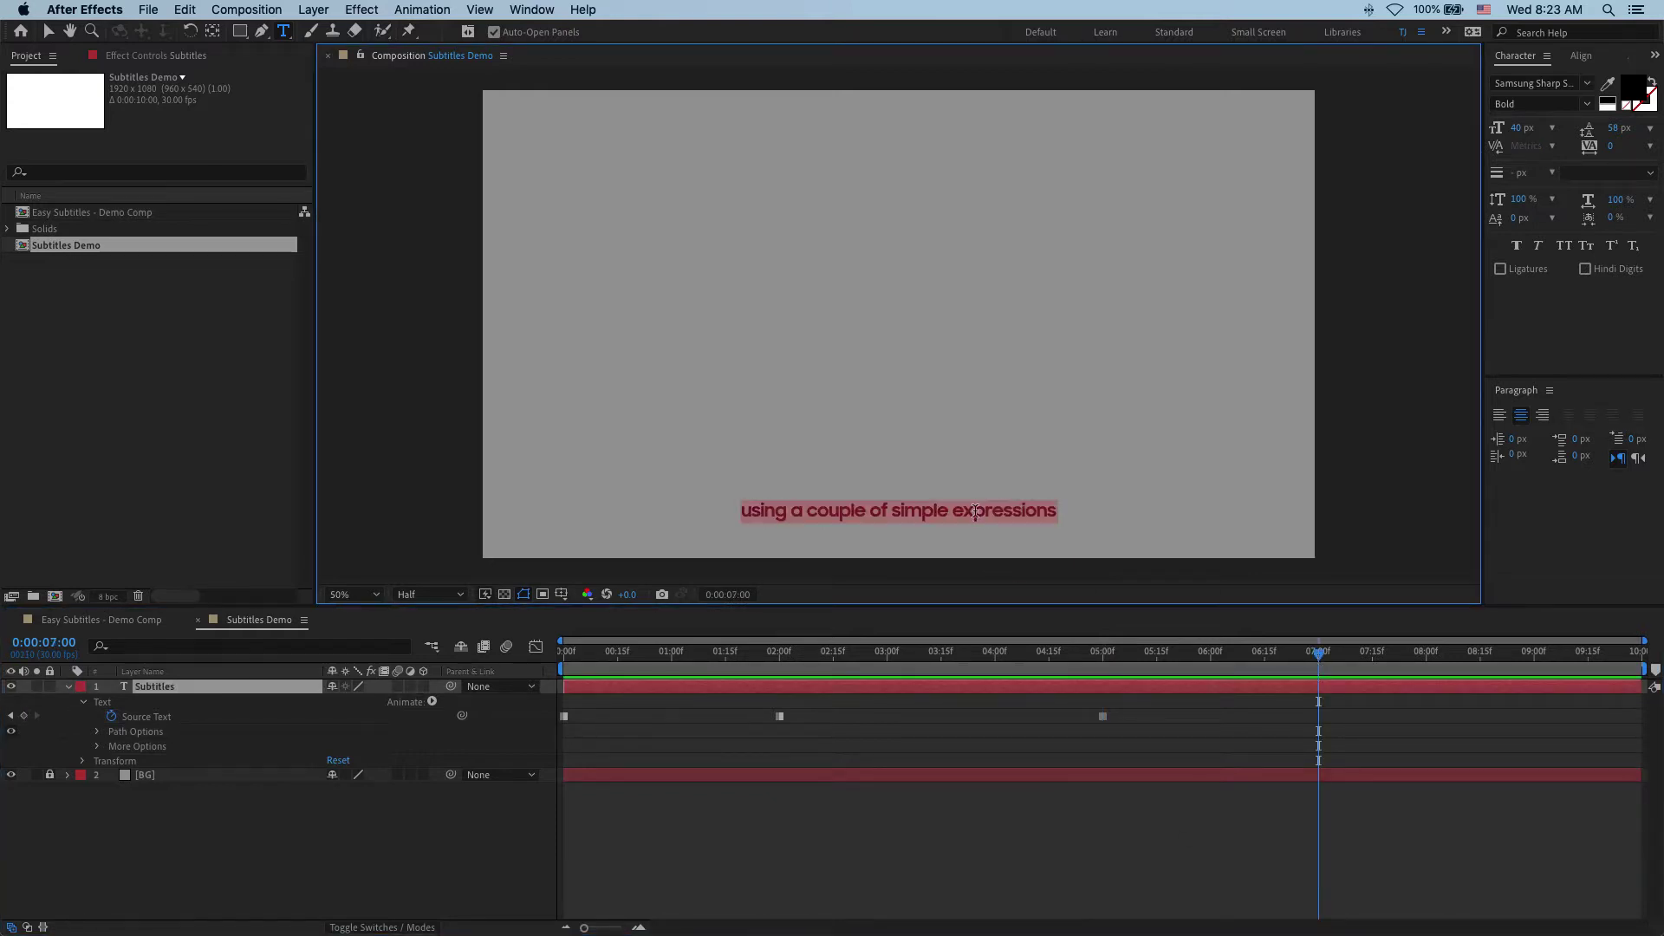
{"action": "type", "text": "Let's get "}
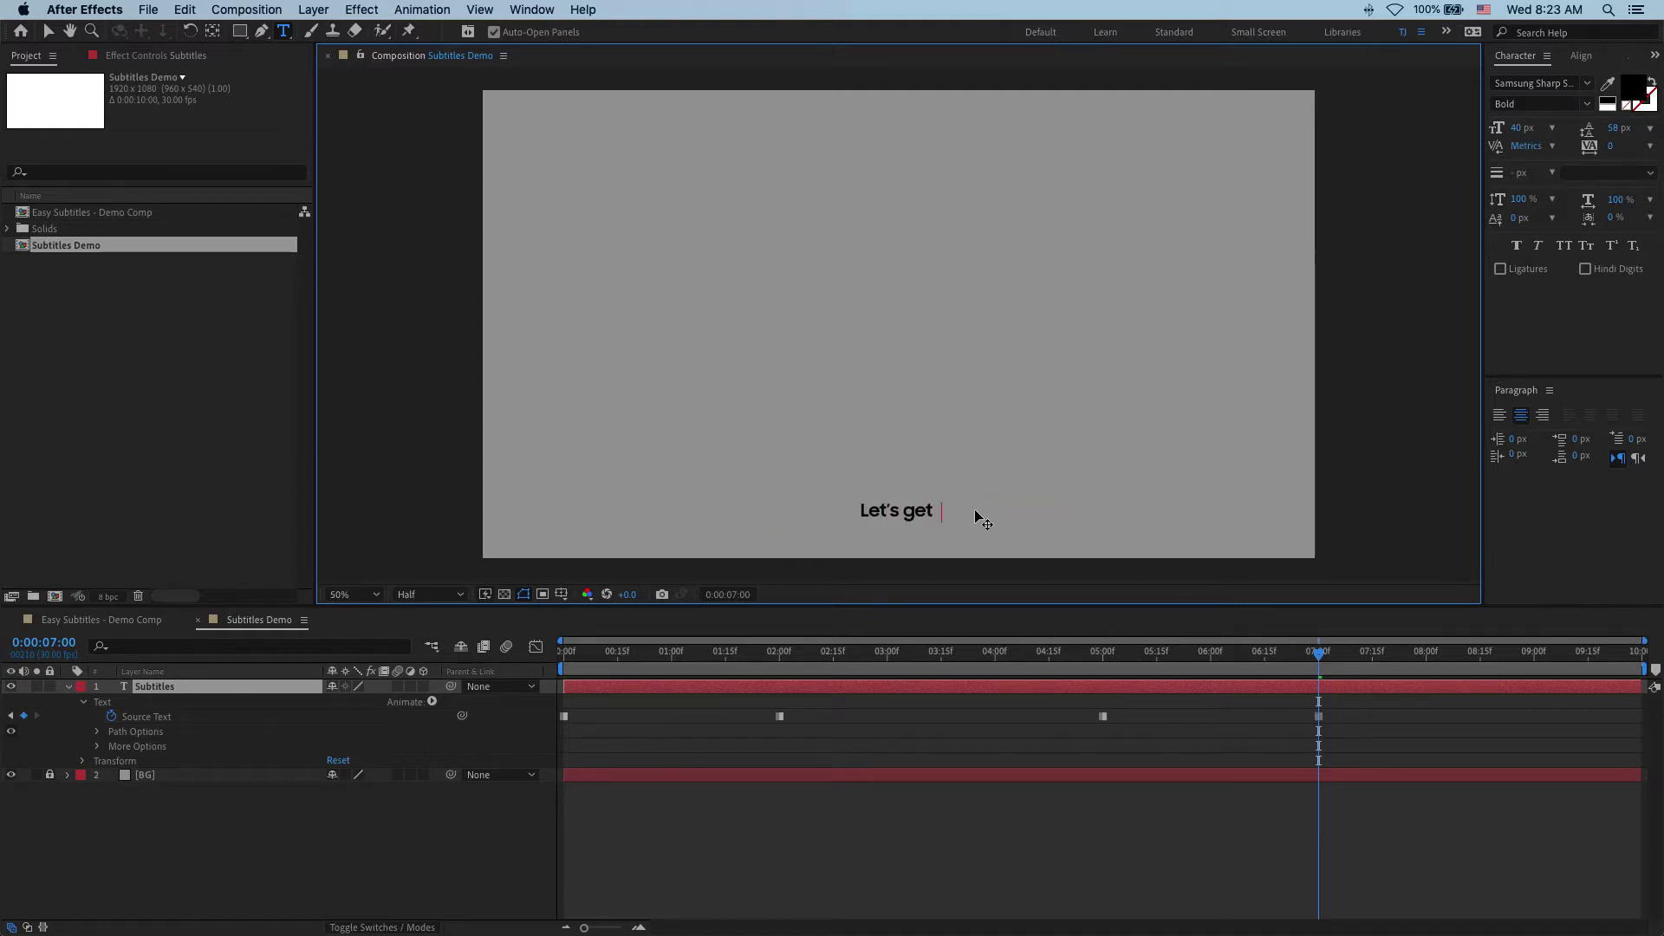
{"action": "type", "text": "started!"}
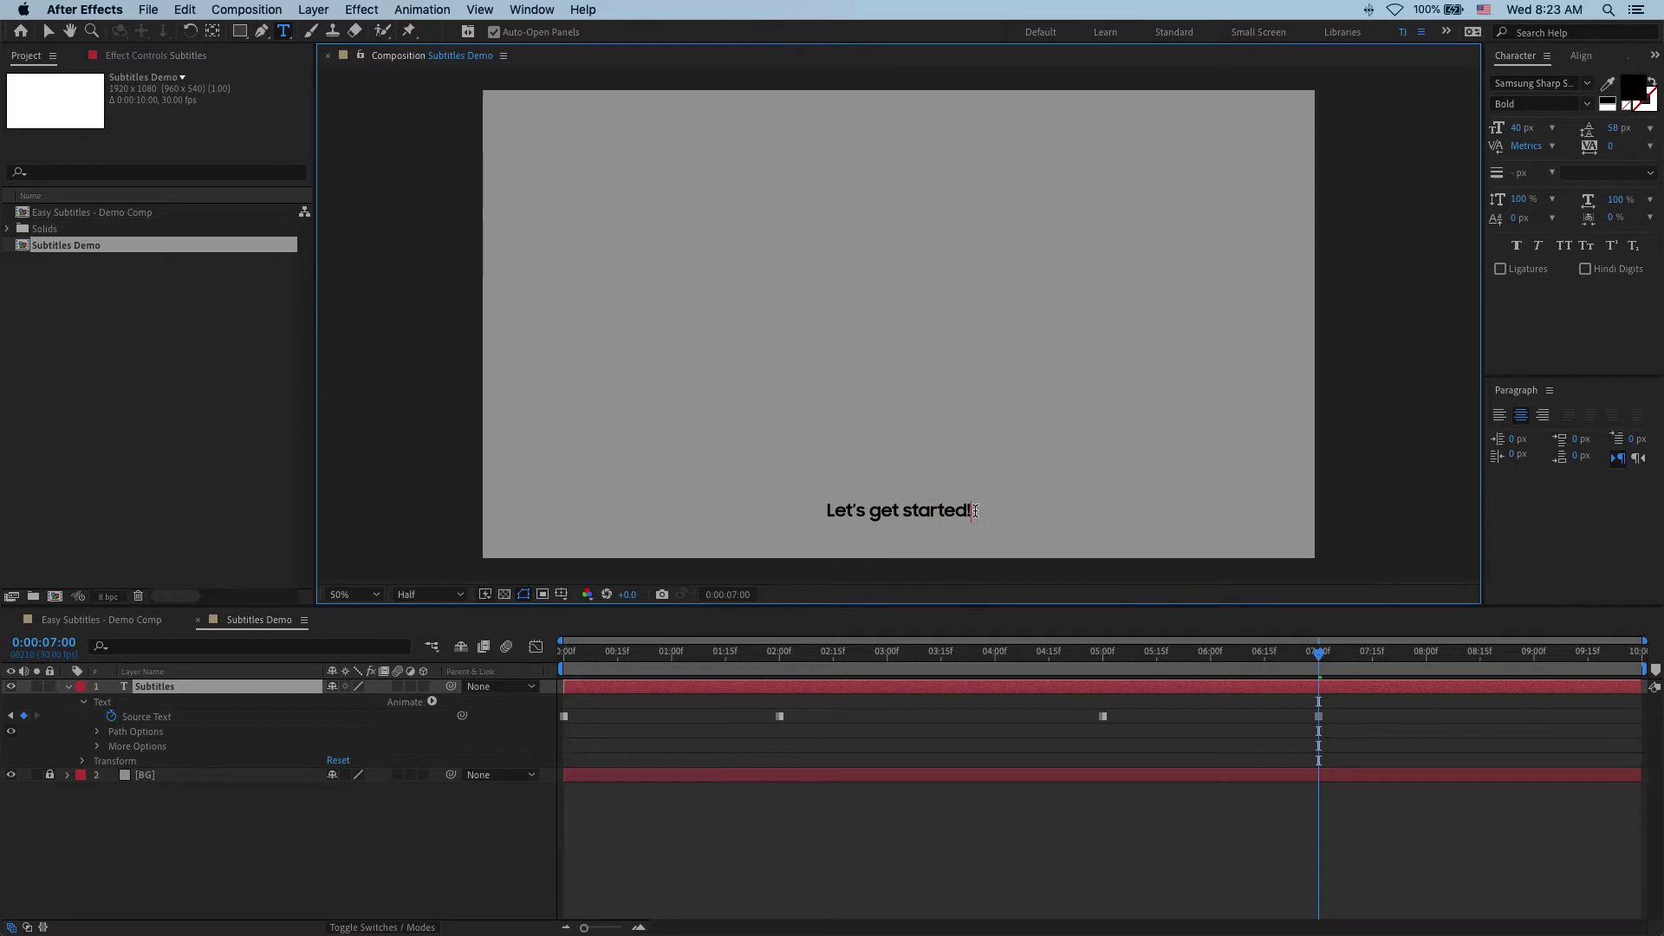
{"action": "left_click", "coordinate": [1270, 836]}
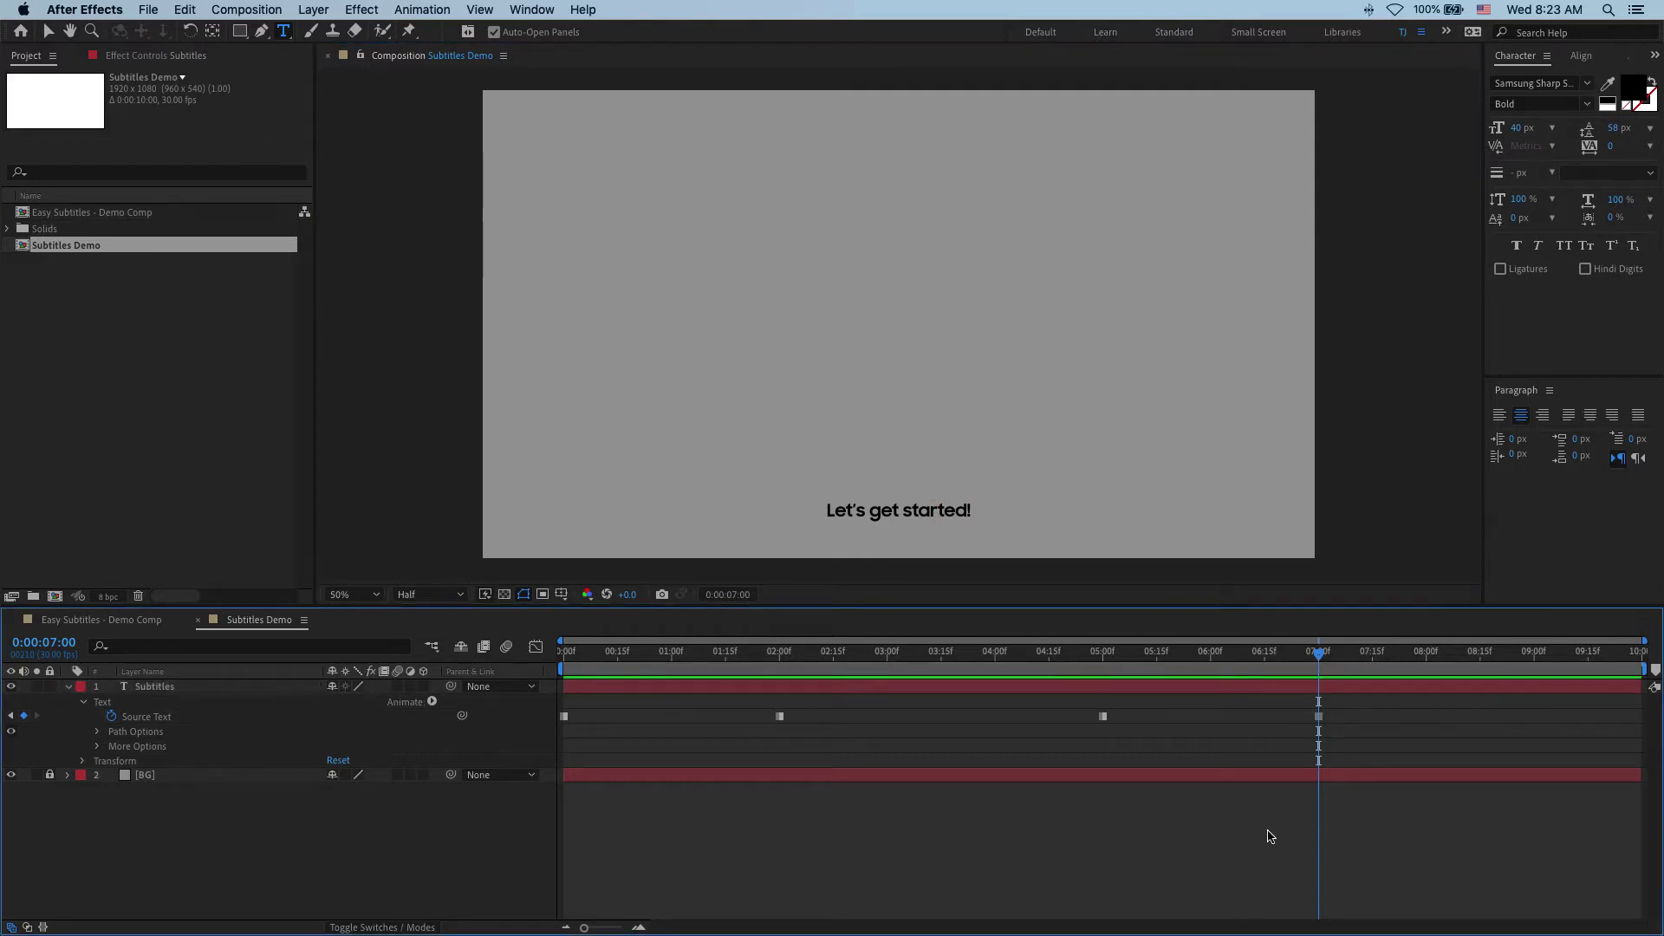
Scrub back through the timeline to check the earlier subtitle lines
{"action": "left_click_drag", "start_coordinate": [1317, 656], "coordinate": [573, 673]}
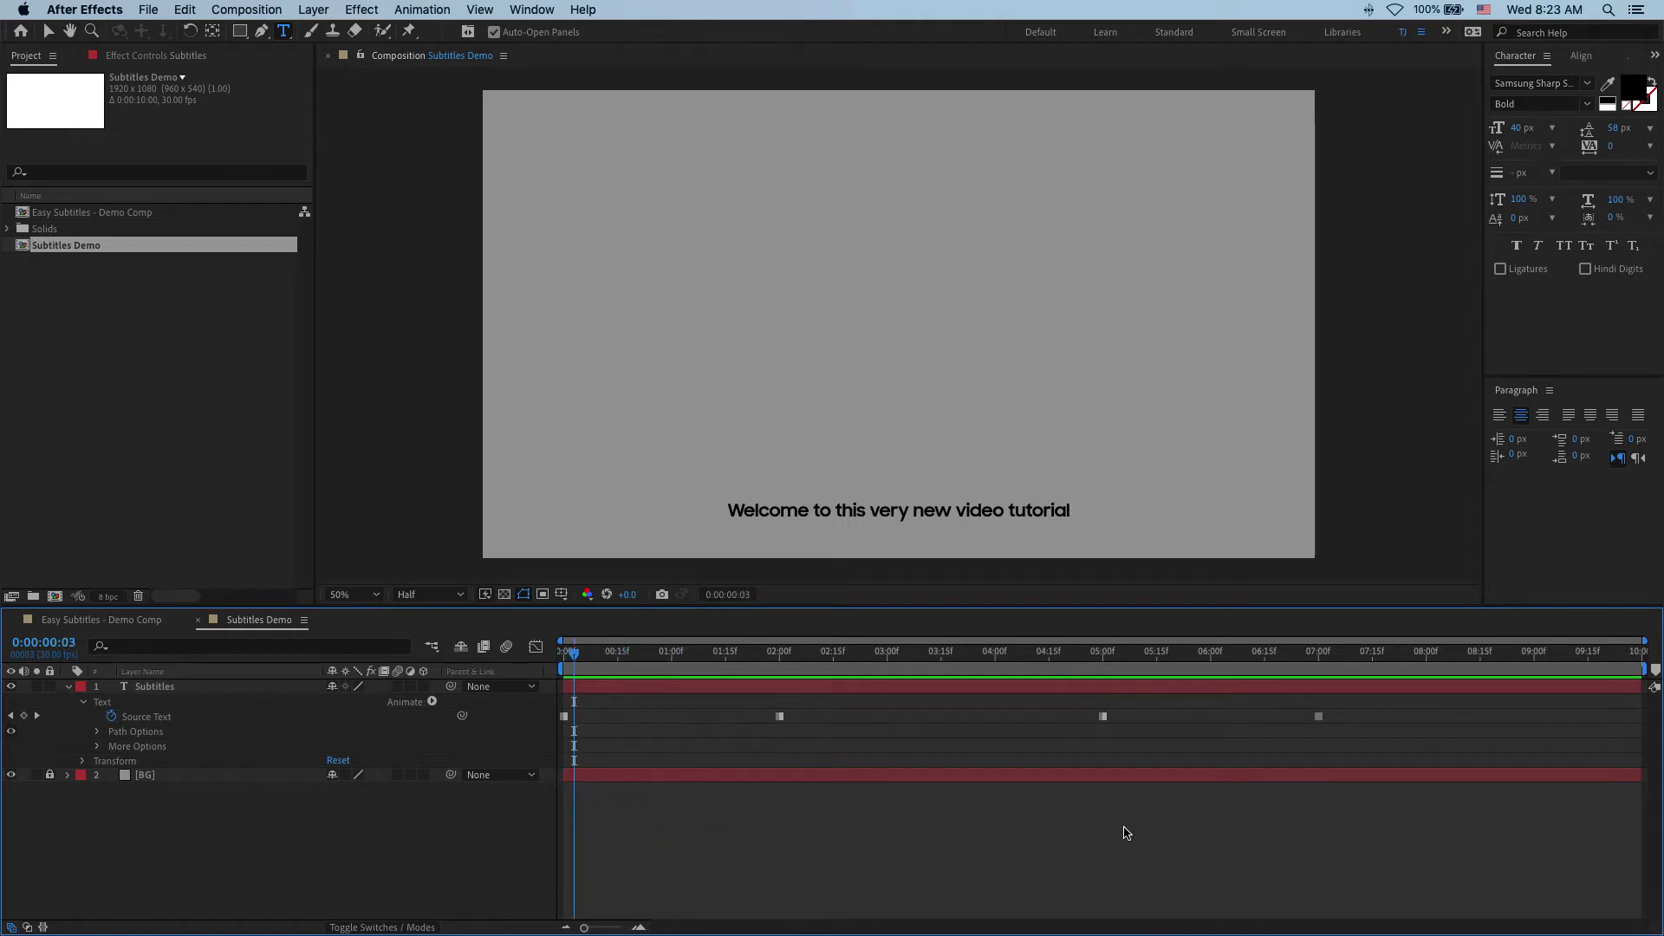
{"action": "left_click", "coordinate": [1189, 689]}
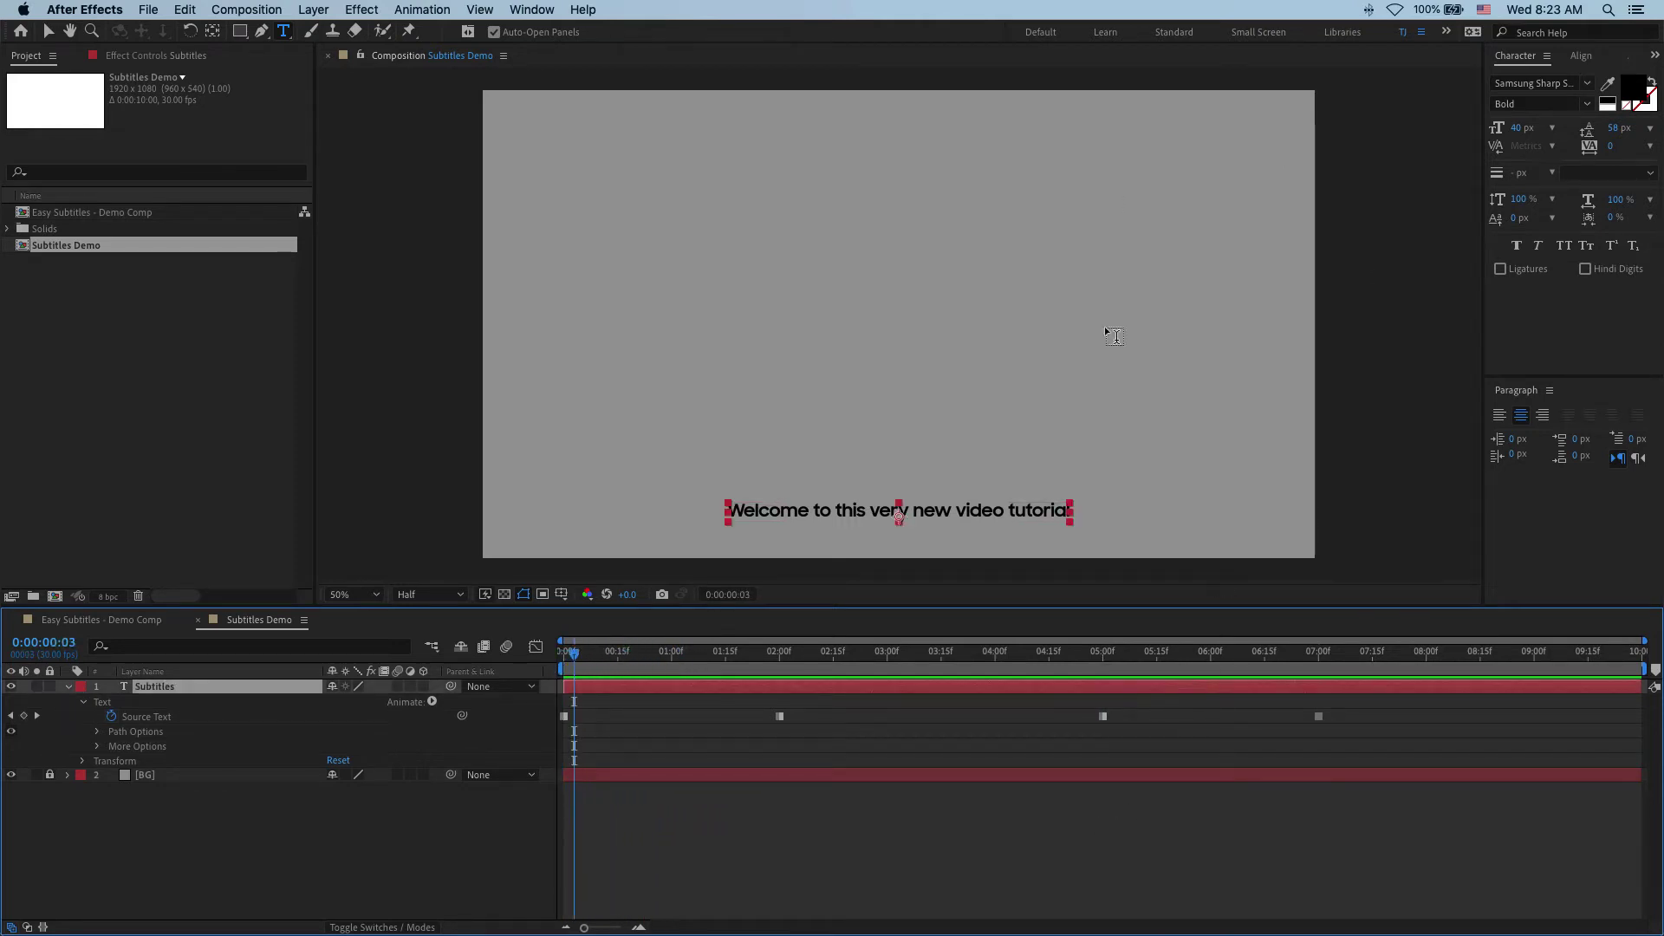
{"action": "key", "text": "v"}
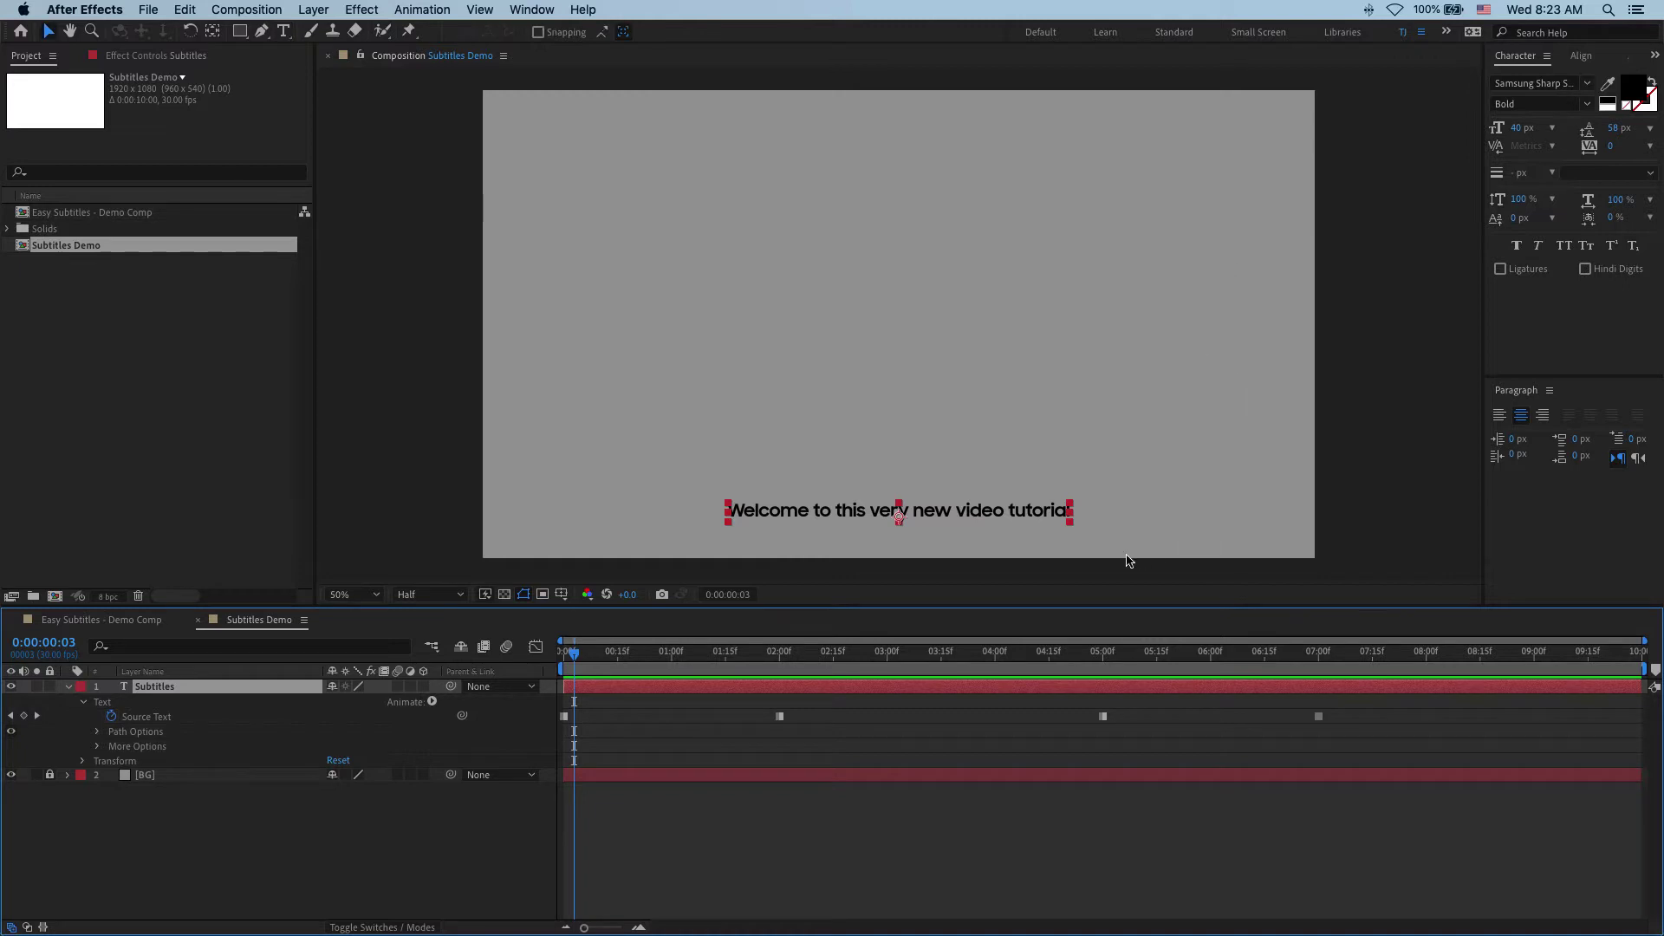
{"action": "left_click", "coordinate": [1023, 511]}
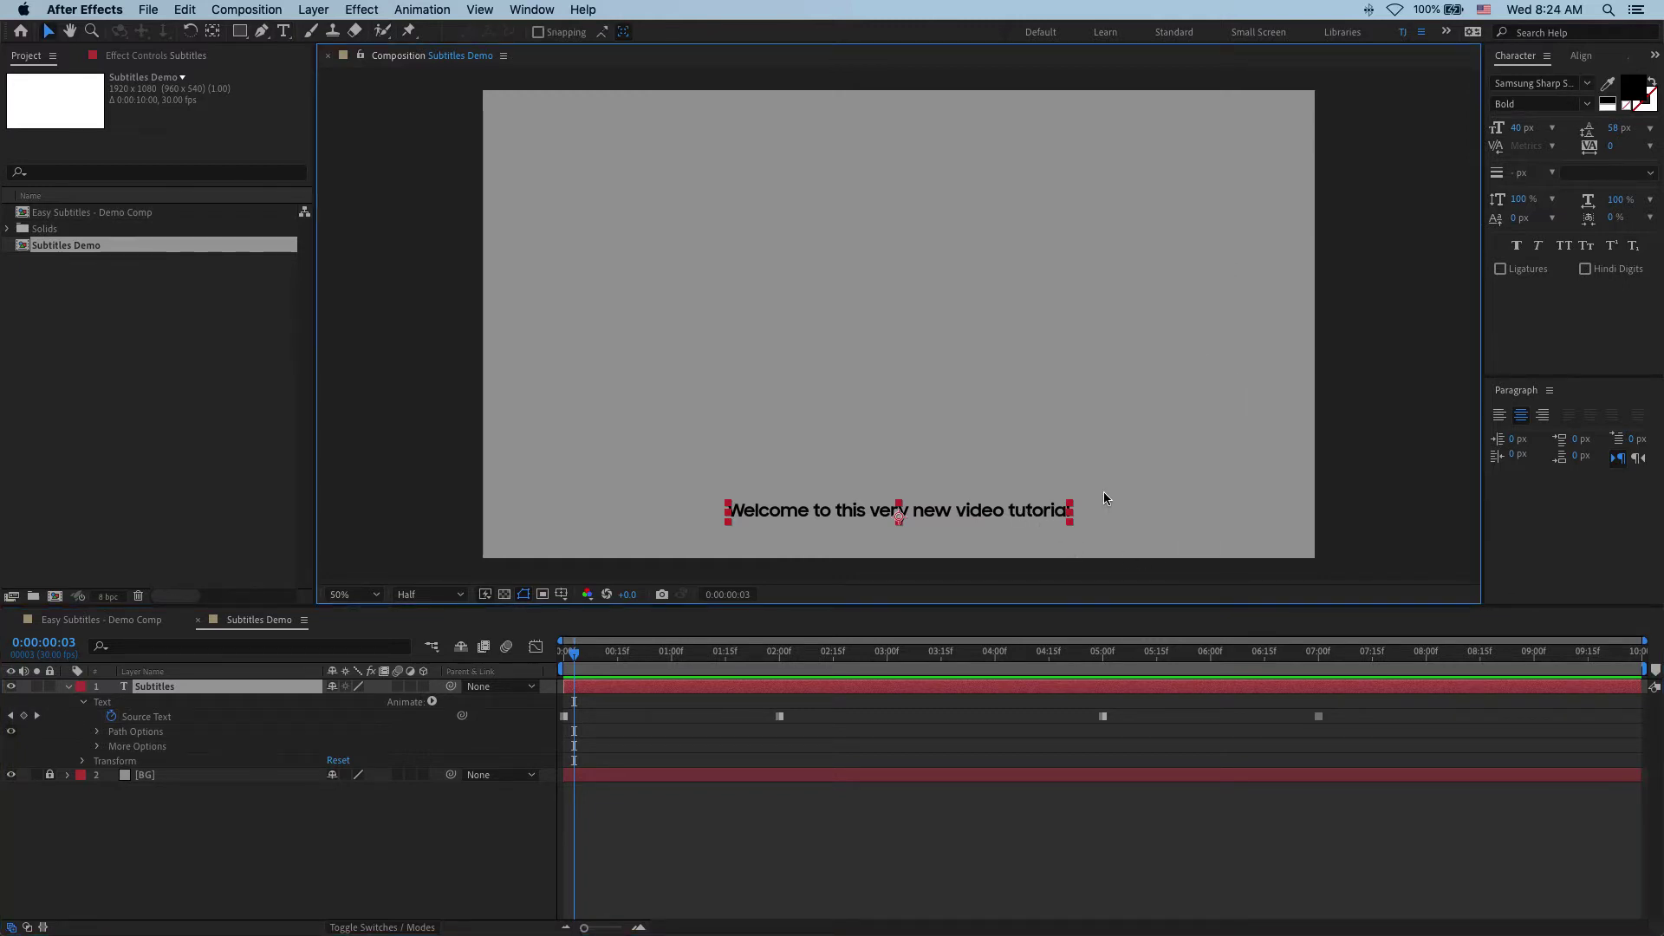
{"action": "left_click", "coordinate": [1030, 839]}
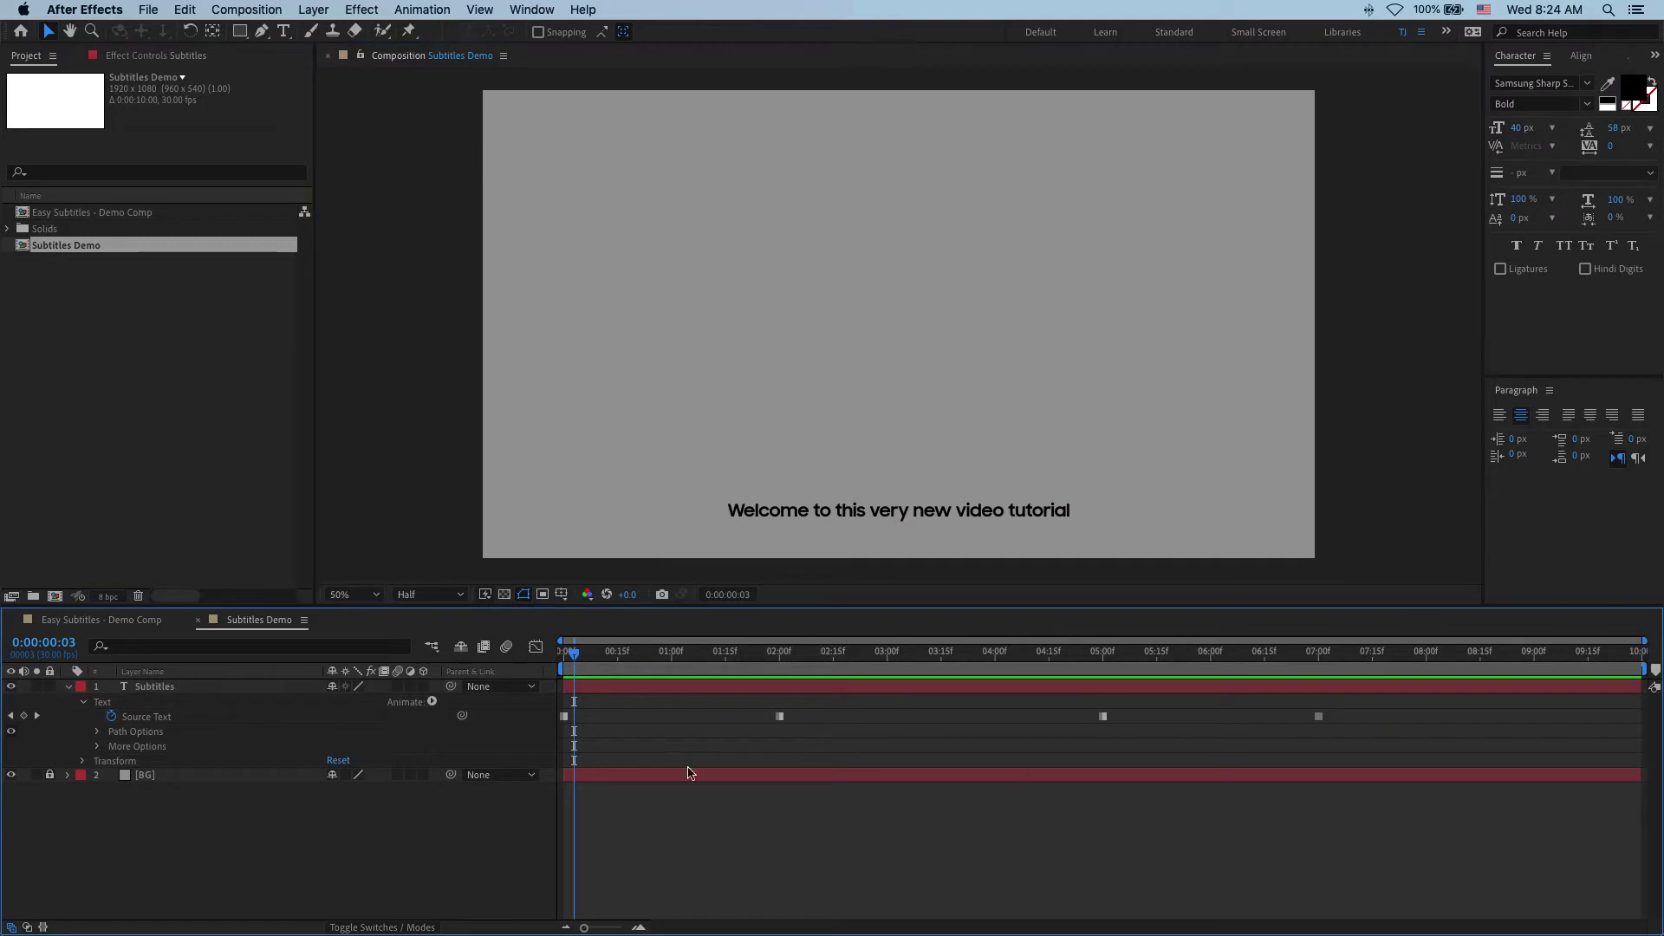
Show the Source Text keyframes and set the subtitle text colour to white
{"action": "left_click", "coordinate": [69, 686]}
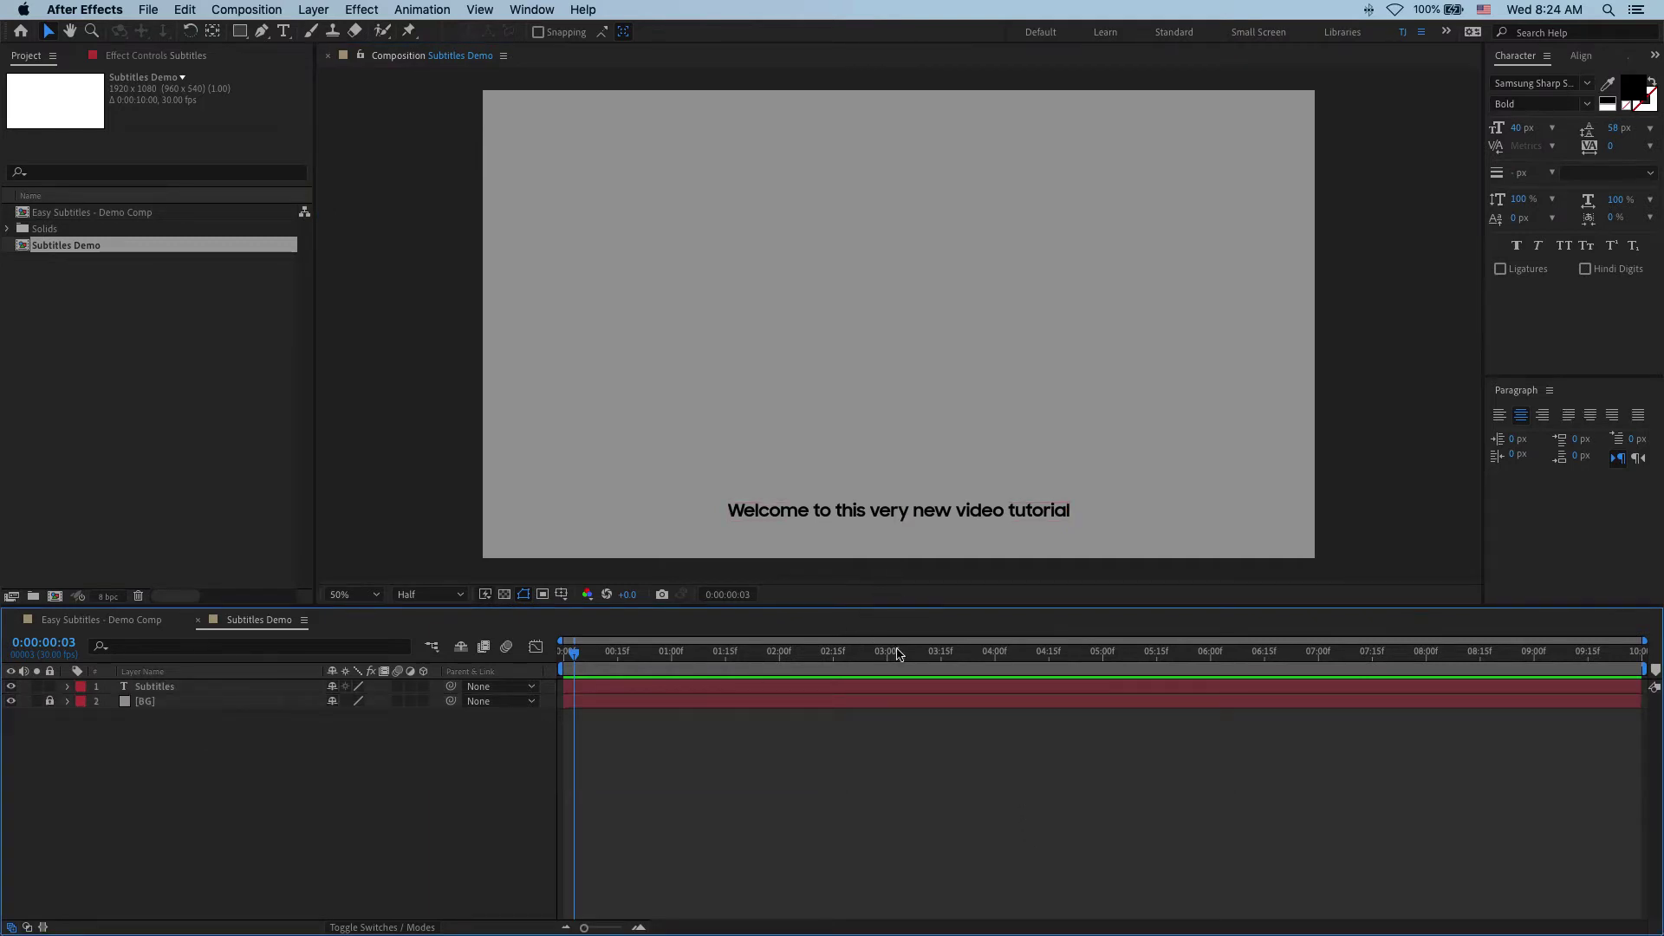
{"action": "left_click", "coordinate": [900, 686]}
{"action": "key", "text": "u"}
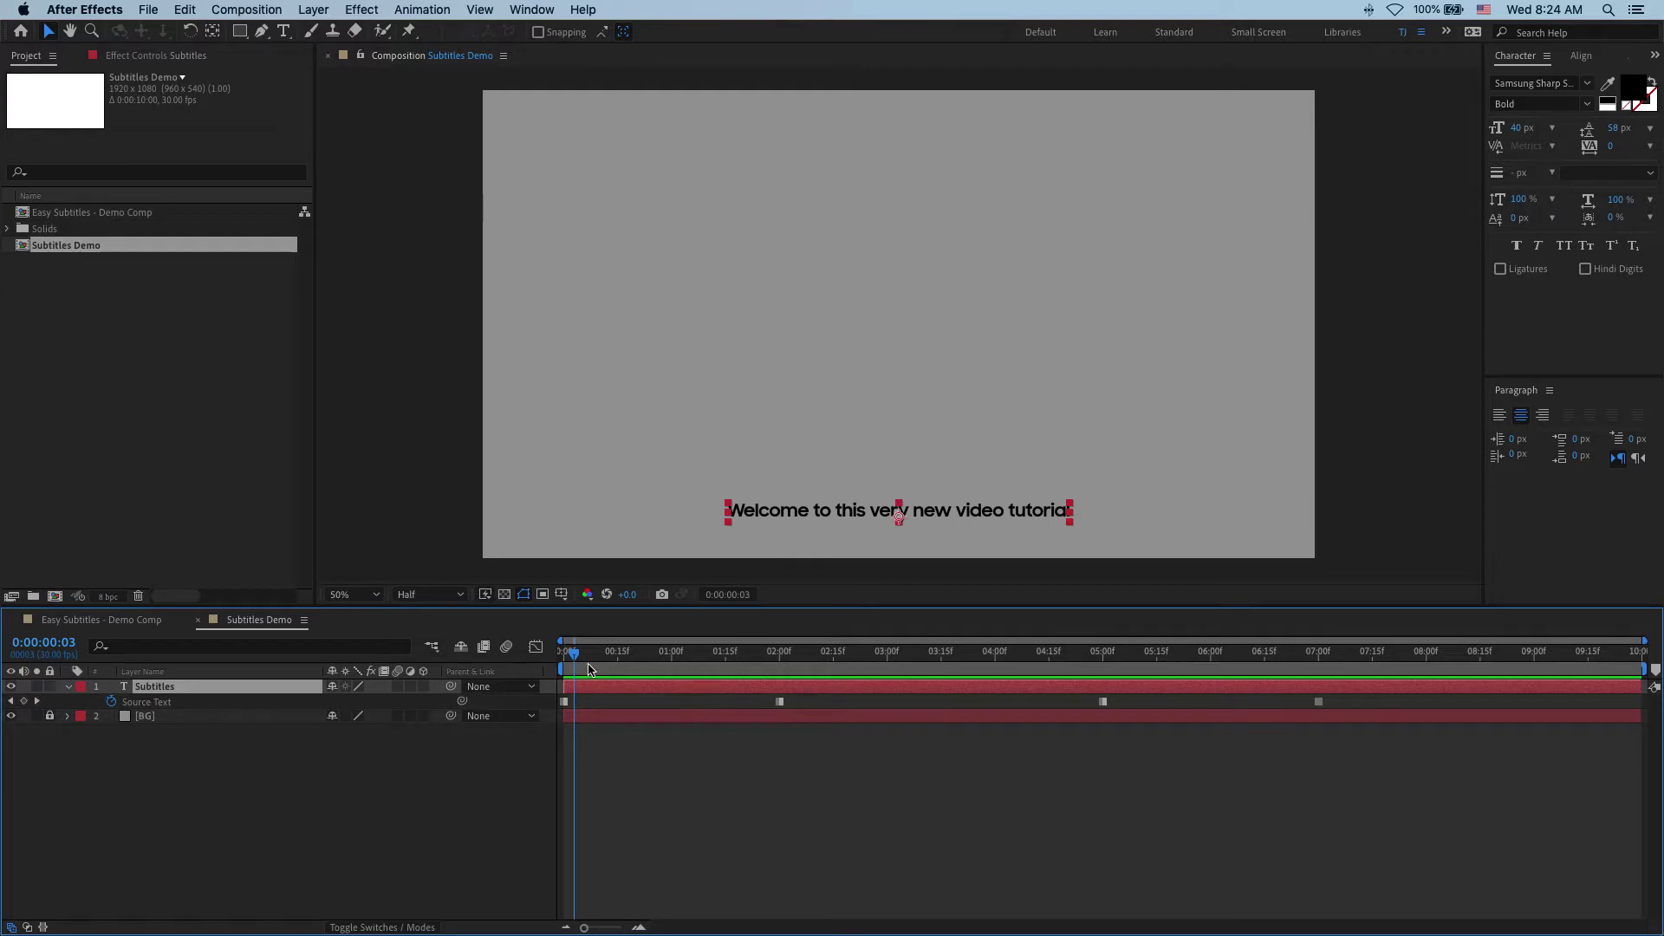
{"action": "left_click_drag", "start_coordinate": [589, 669], "coordinate": [794, 669]}
{"action": "left_click", "coordinate": [1635, 87]}
{"action": "left_click", "coordinate": [1104, 394]}
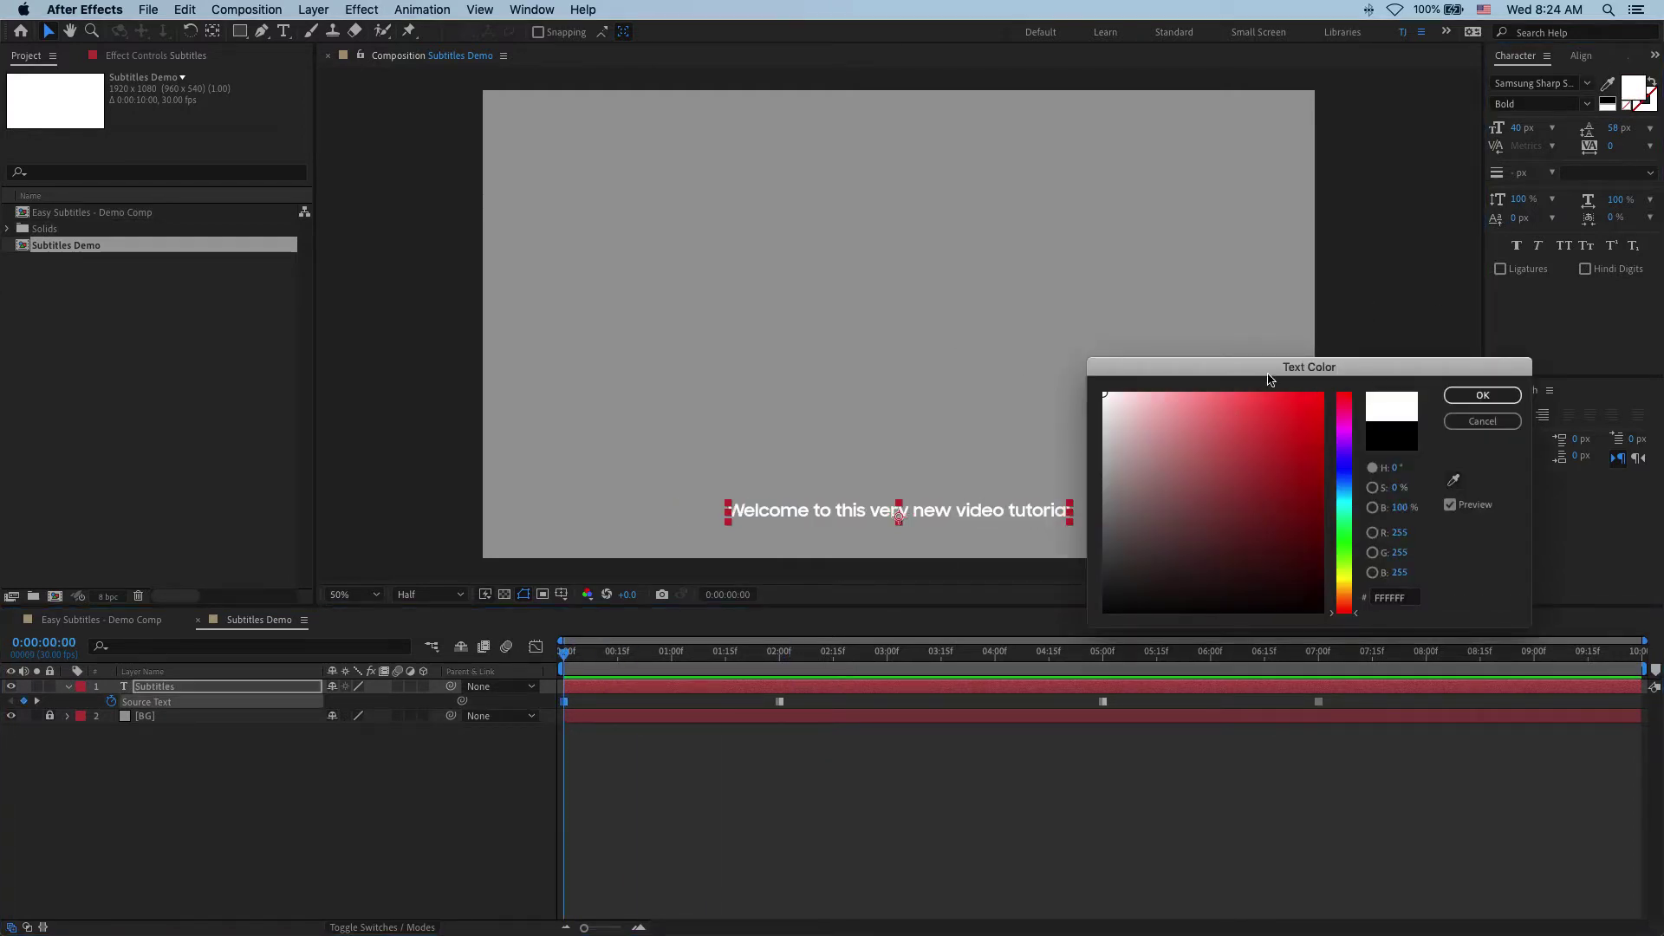
{"action": "left_click", "coordinate": [1481, 395]}
Scrub the timeline, undo the last change, and return to the composition start
{"action": "left_click_drag", "start_coordinate": [725, 654], "coordinate": [1135, 656]}
{"action": "left_click", "coordinate": [611, 657]}
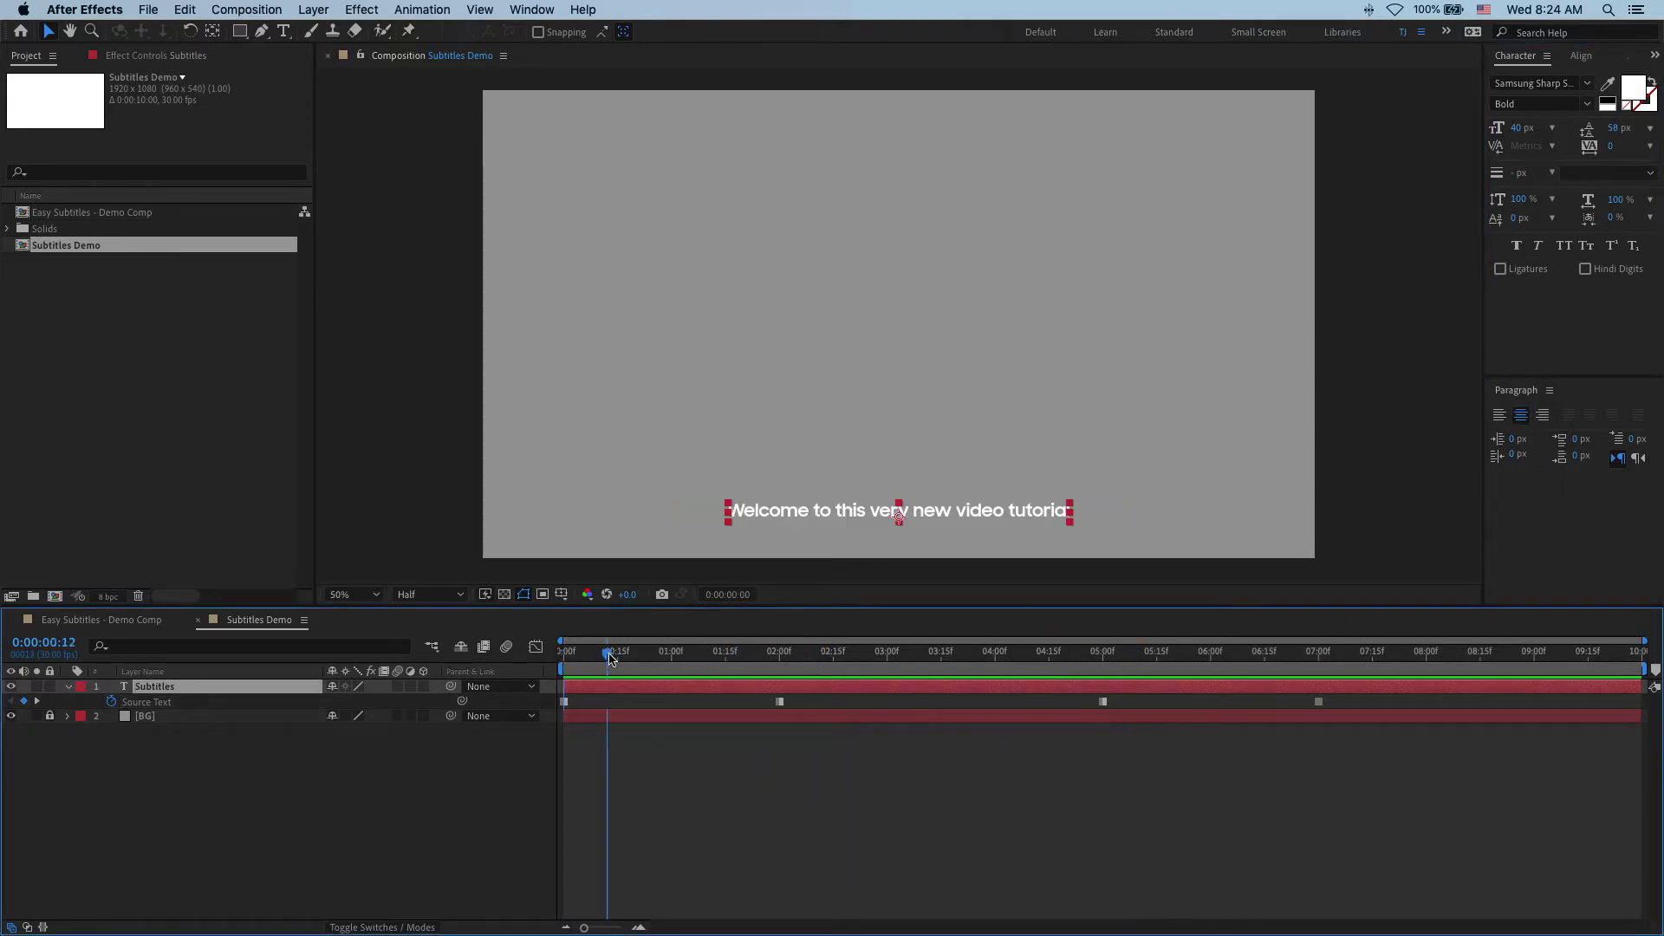
{"action": "key", "text": "super+z"}
{"action": "key", "text": "Home"}
Apply a Fill effect to the Subtitles layer with its colour set to white (FFFFFF)
{"action": "left_click", "coordinate": [137, 59]}
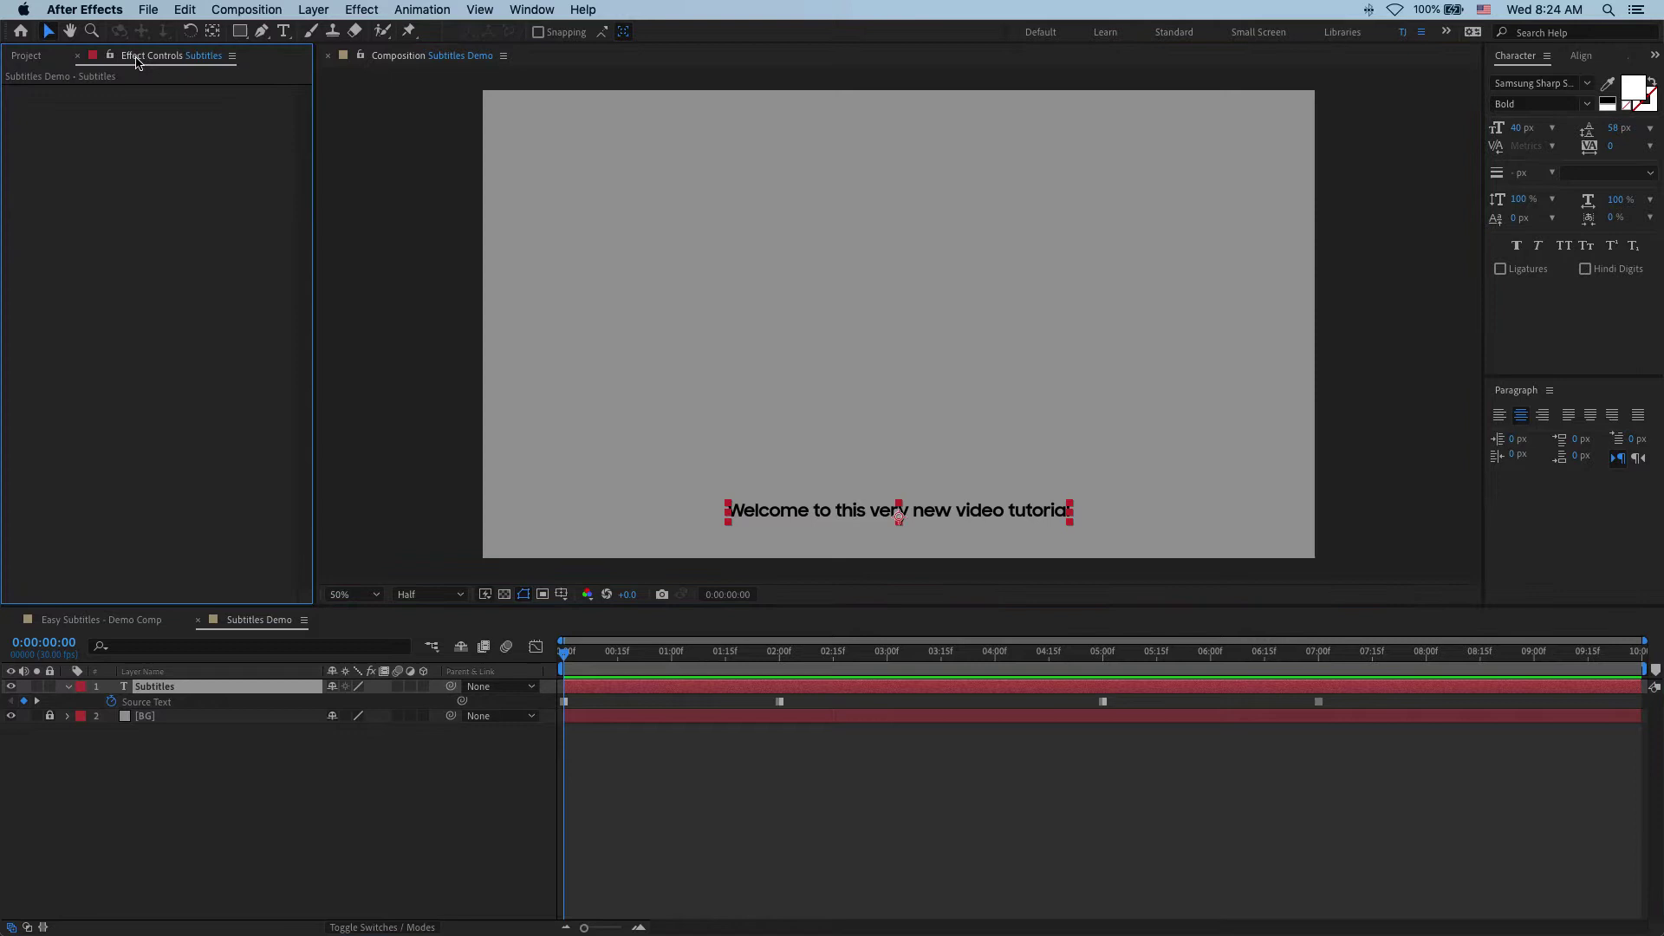
{"action": "right_click", "coordinate": [145, 316]}
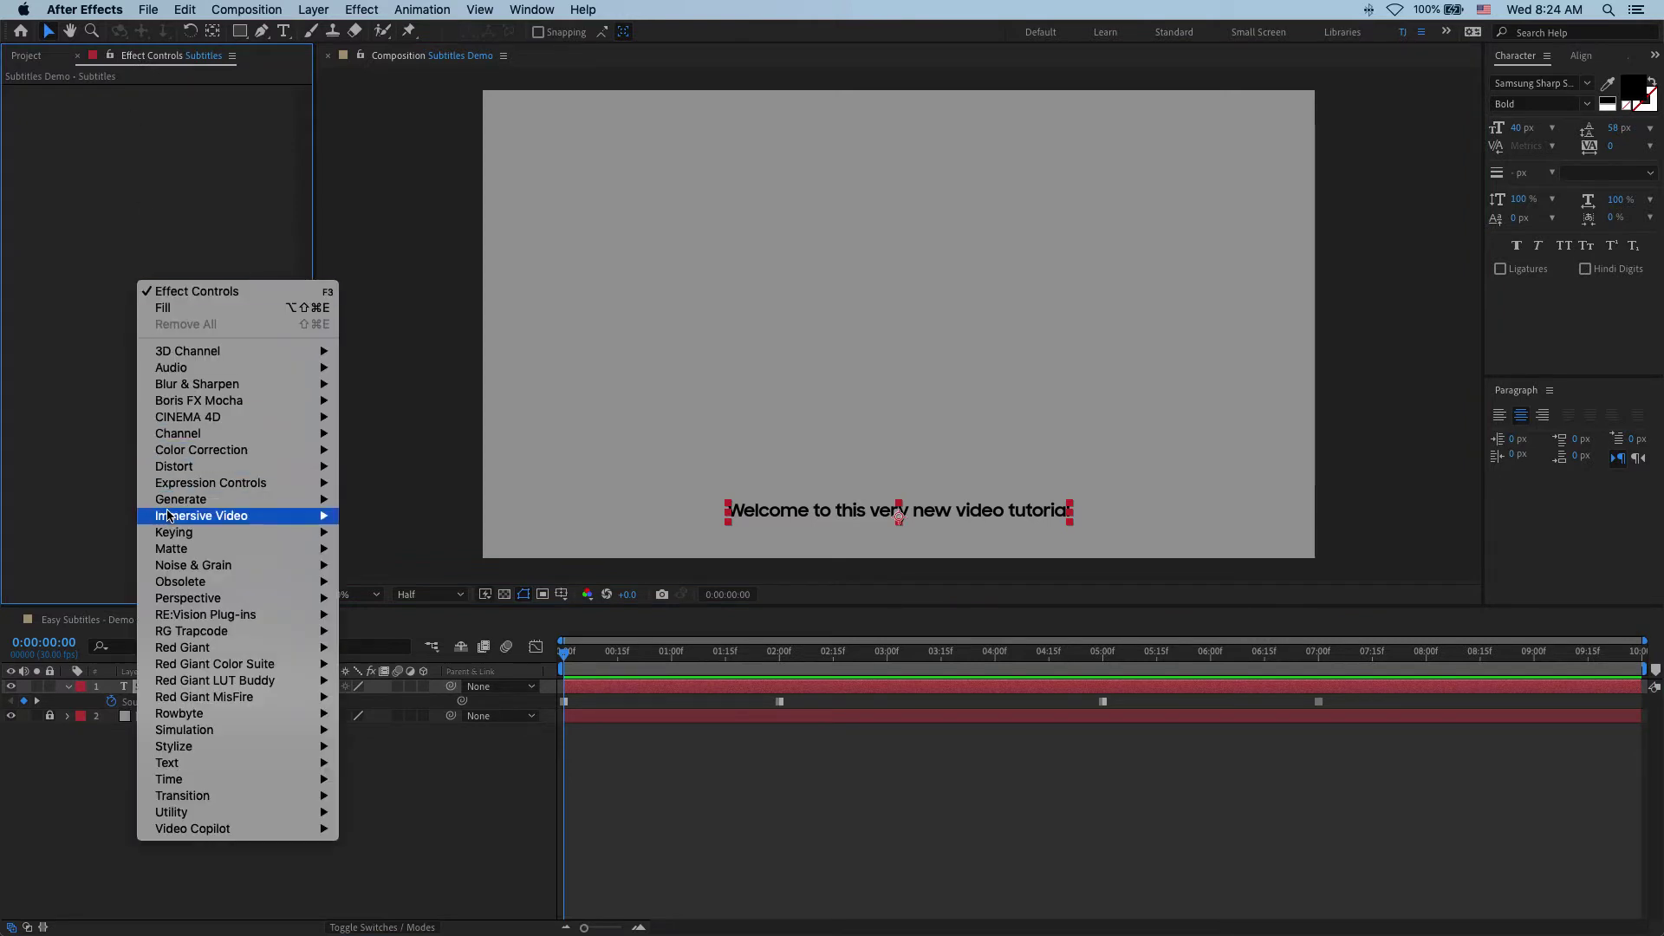
{"action": "mouse_move", "coordinate": [177, 500]}
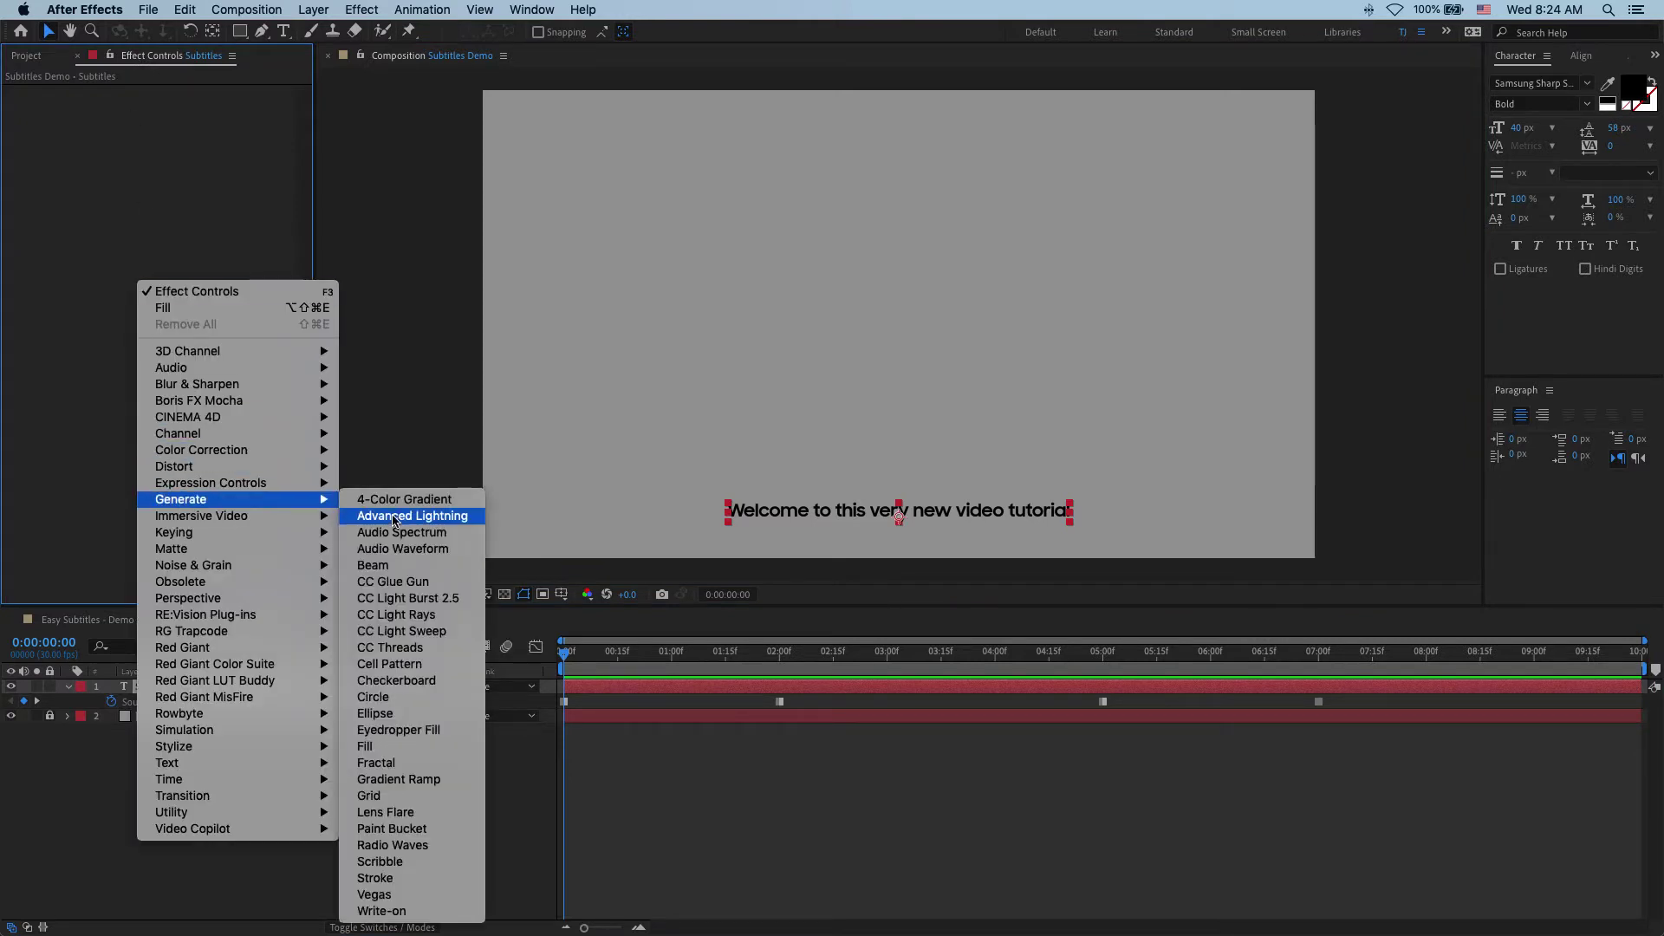
{"action": "left_click", "coordinate": [365, 746]}
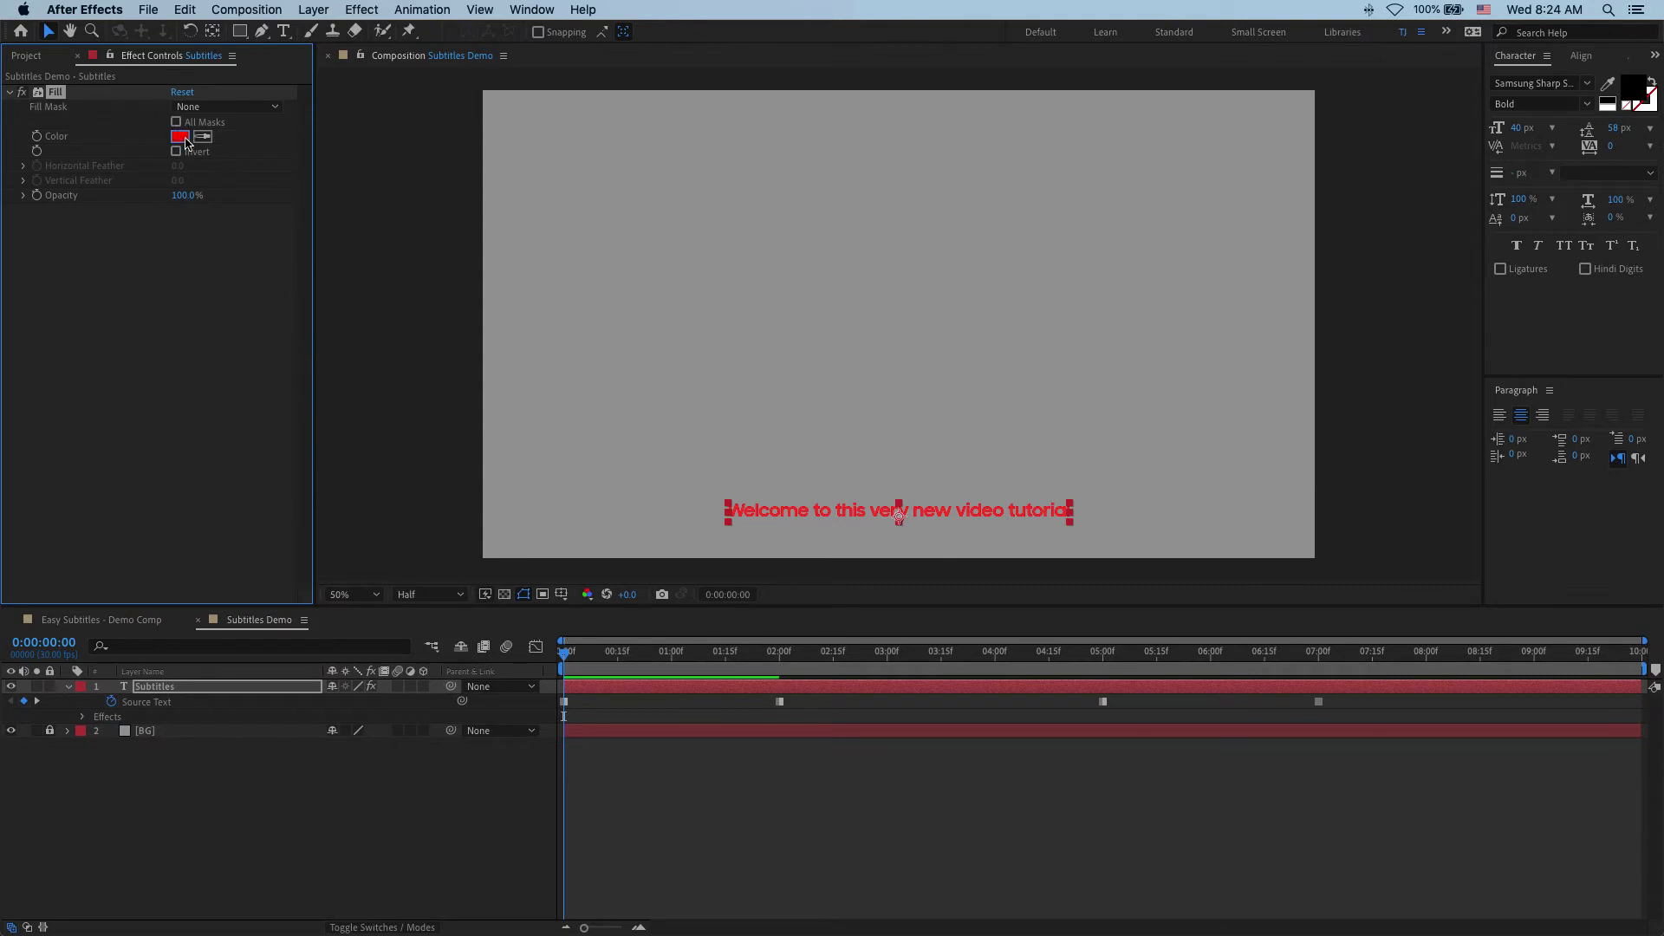
{"action": "left_click", "coordinate": [180, 137]}
{"action": "left_click", "coordinate": [1104, 394]}
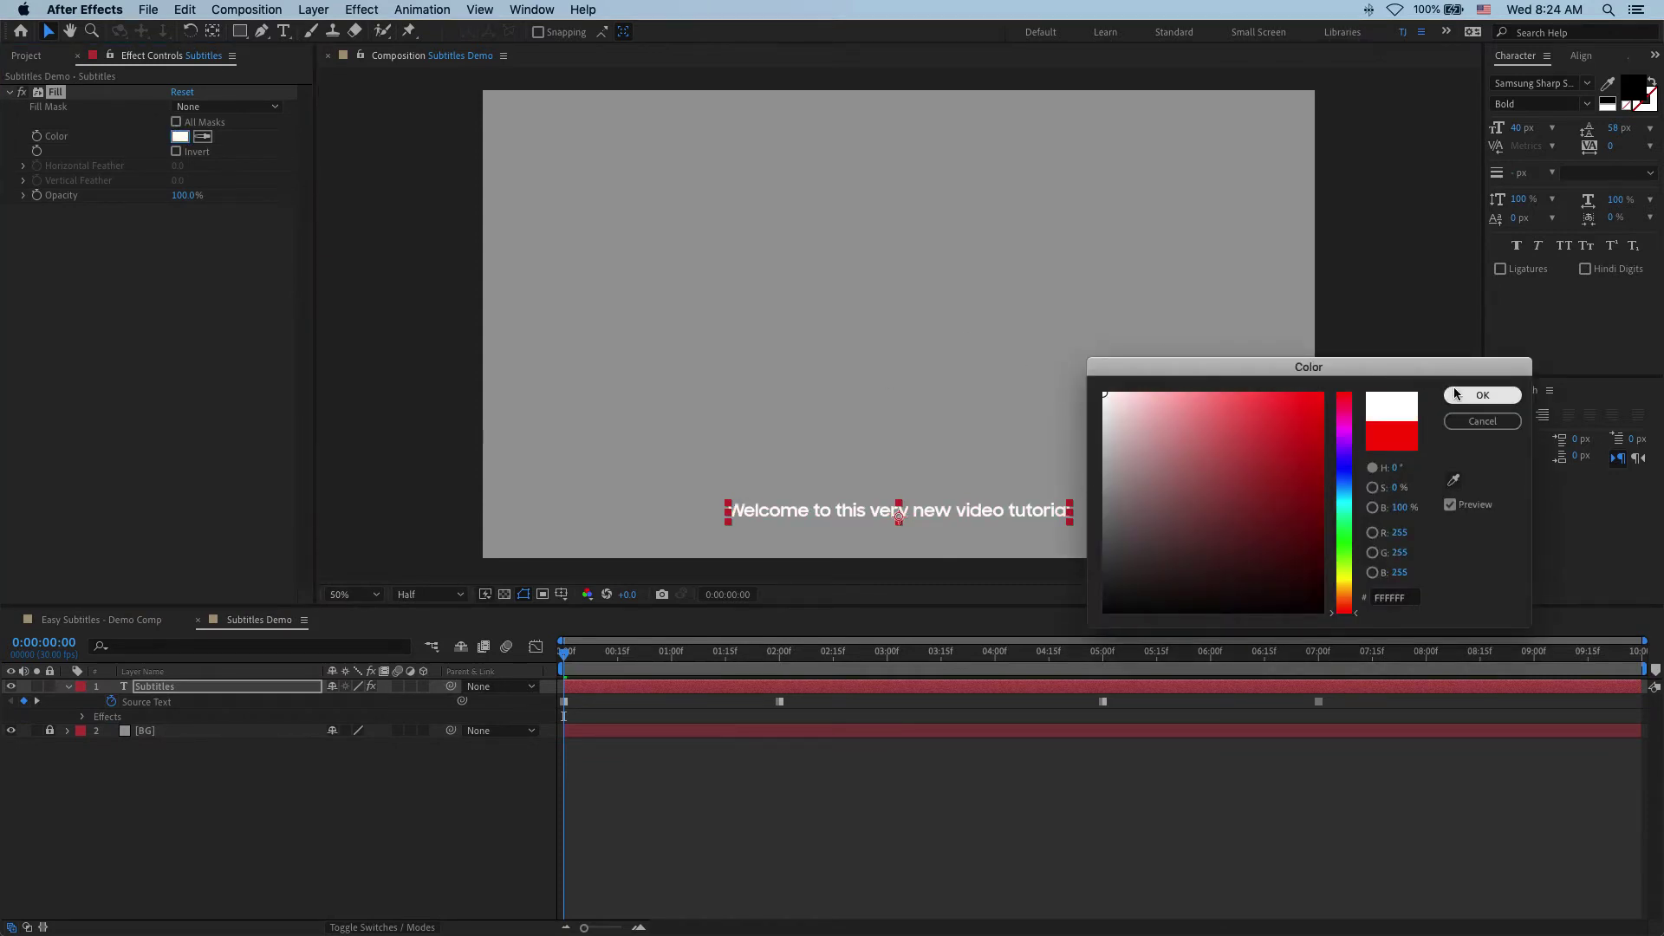
{"action": "left_click", "coordinate": [1482, 395]}
{"action": "left_click", "coordinate": [988, 783]}
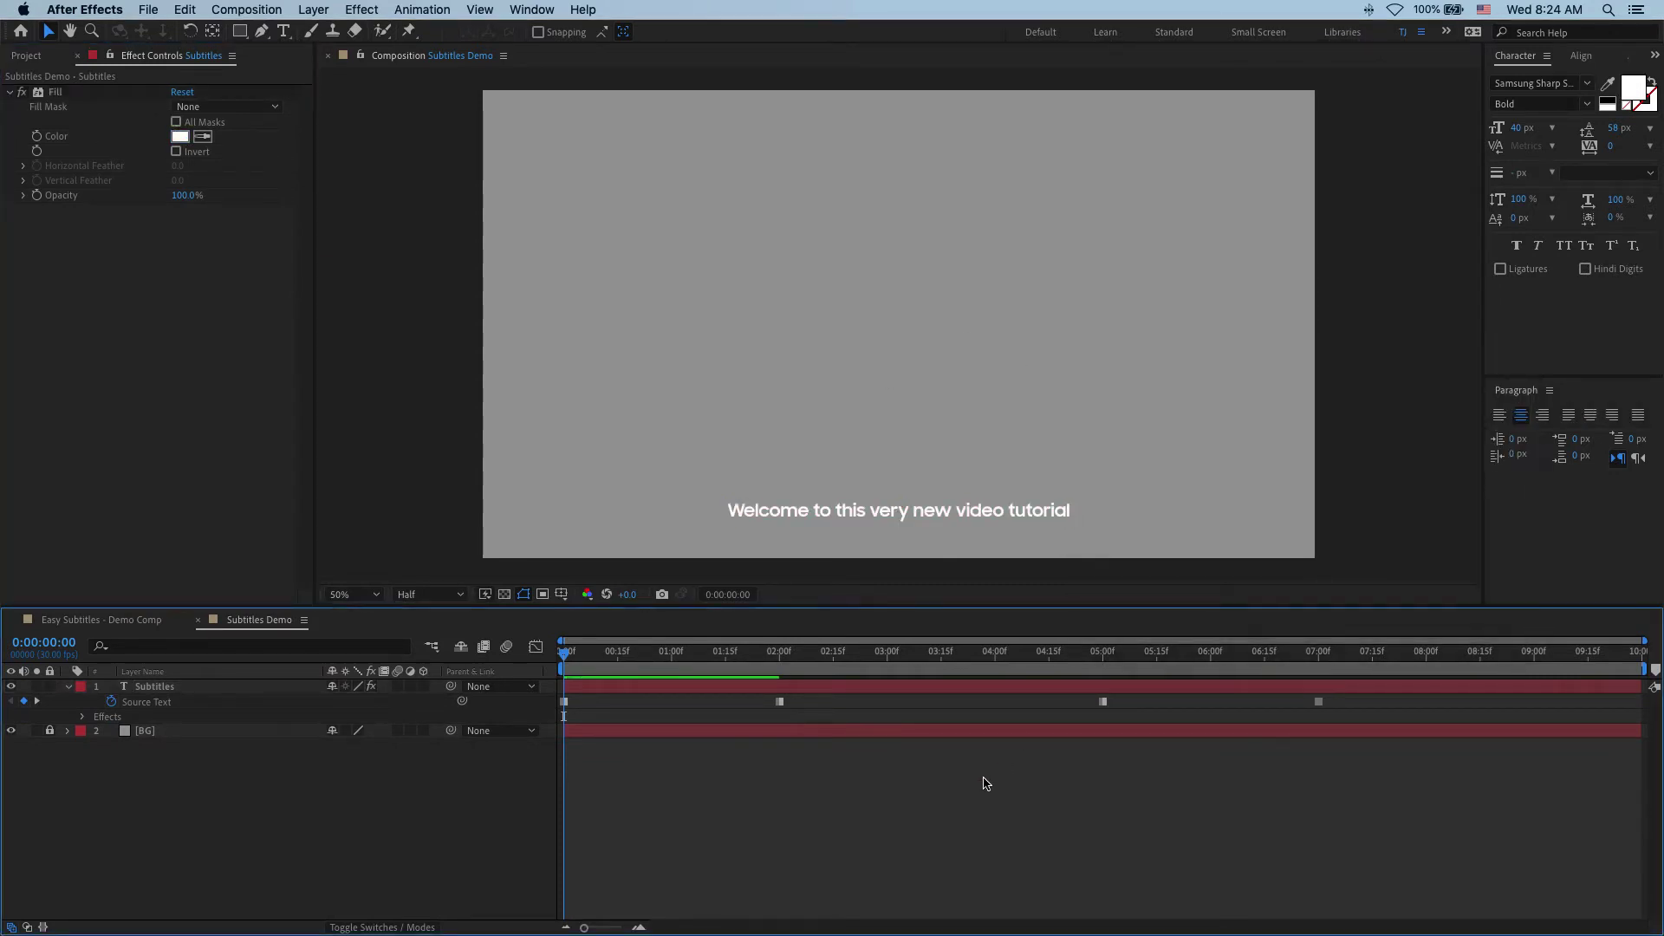
{"action": "left_click", "coordinate": [607, 657]}
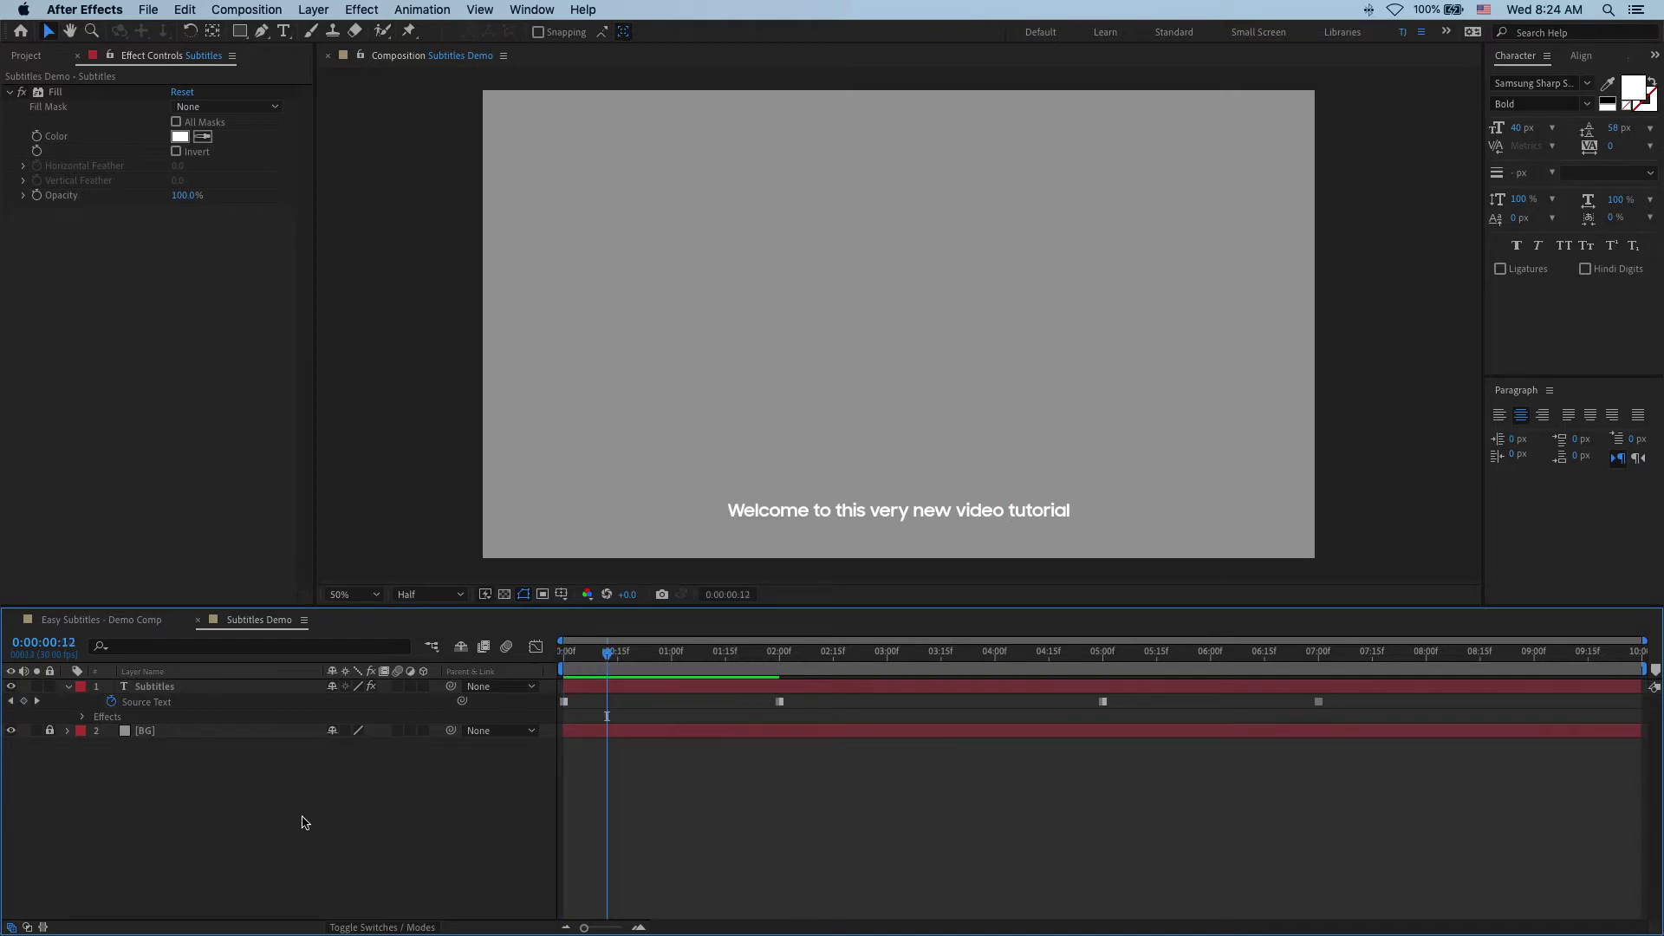
Create a full-frame rectangle shape layer with no stroke and a black fill
{"action": "left_click", "coordinate": [68, 687]}
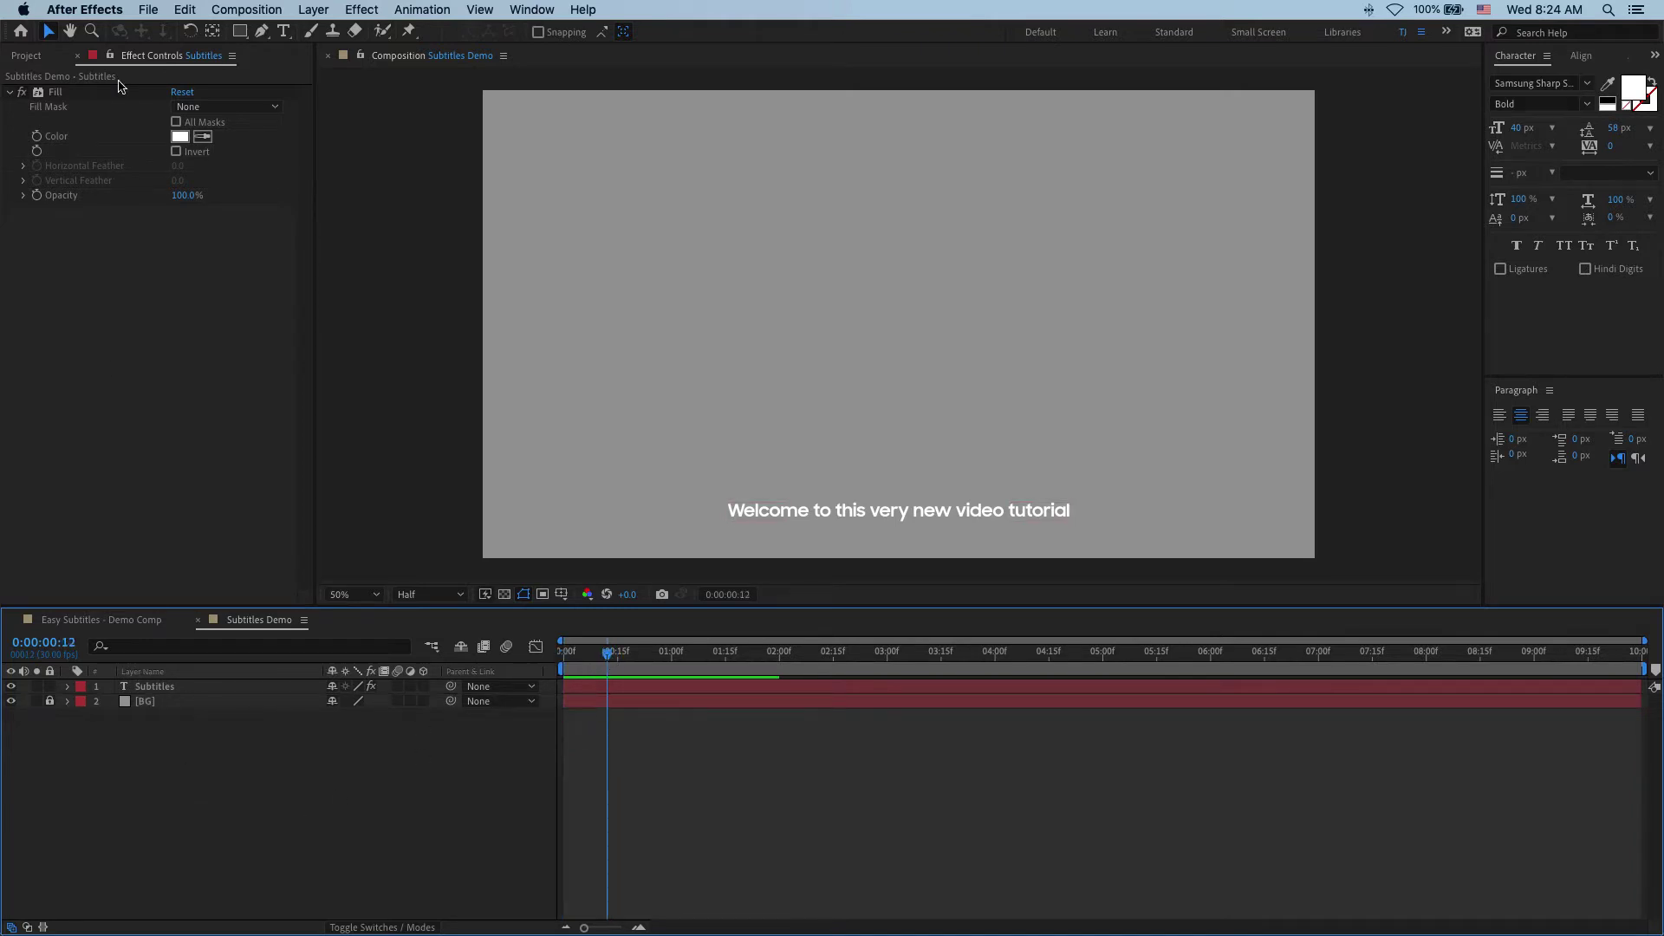
{"action": "double_click", "coordinate": [239, 32]}
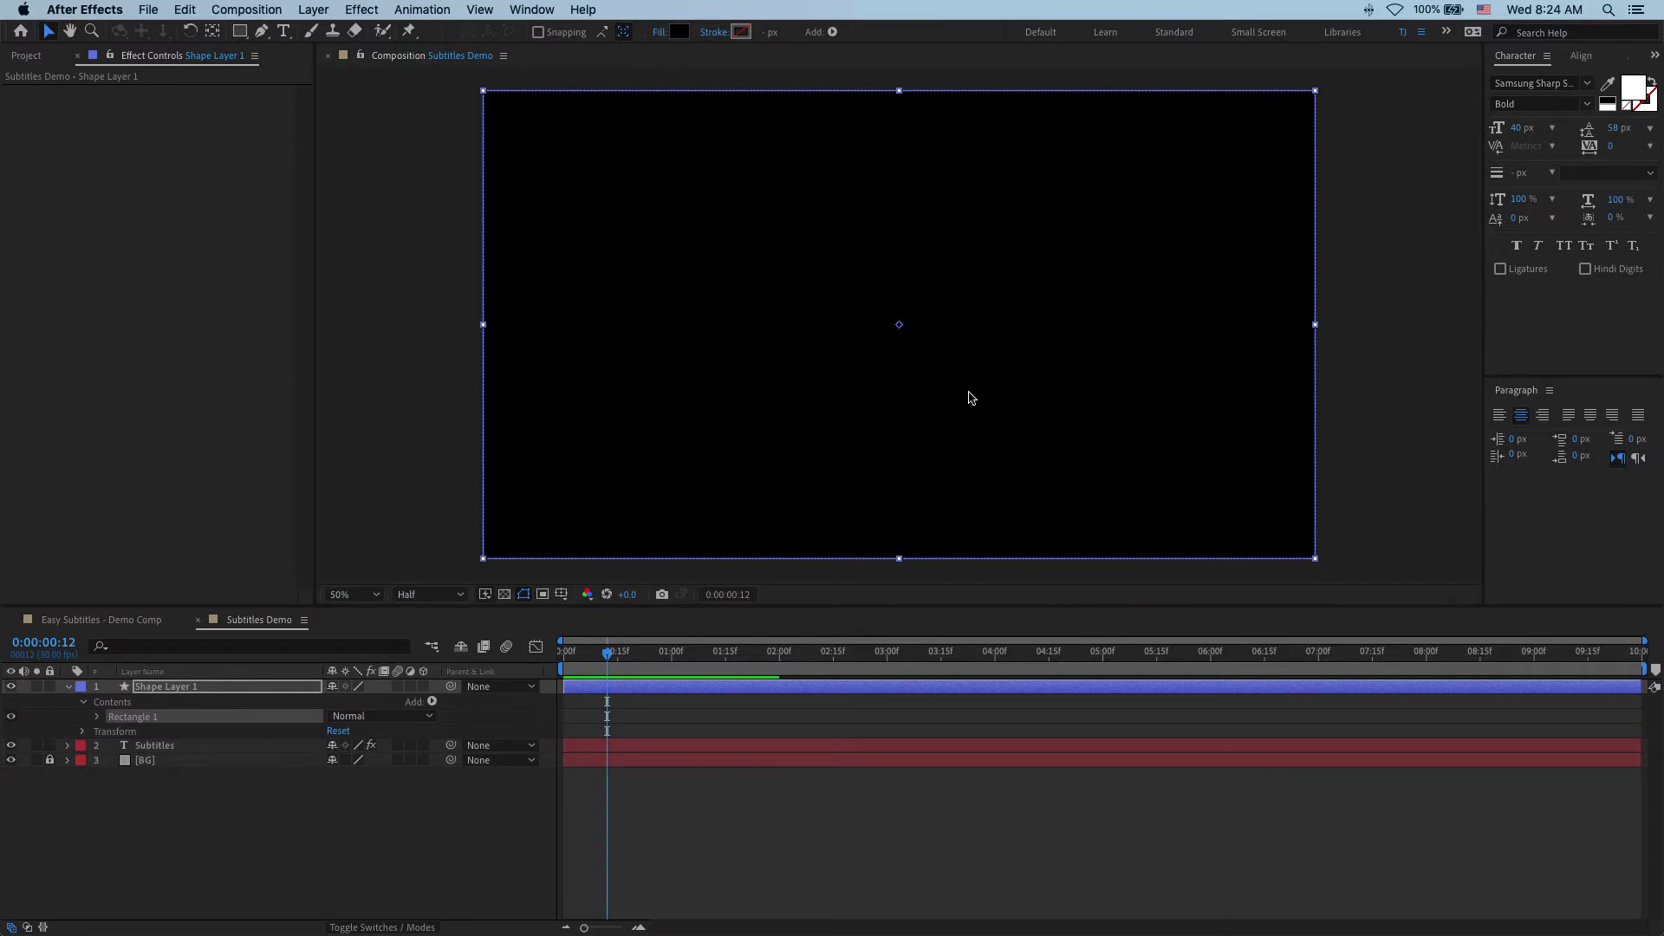
{"action": "left_click", "coordinate": [714, 32]}
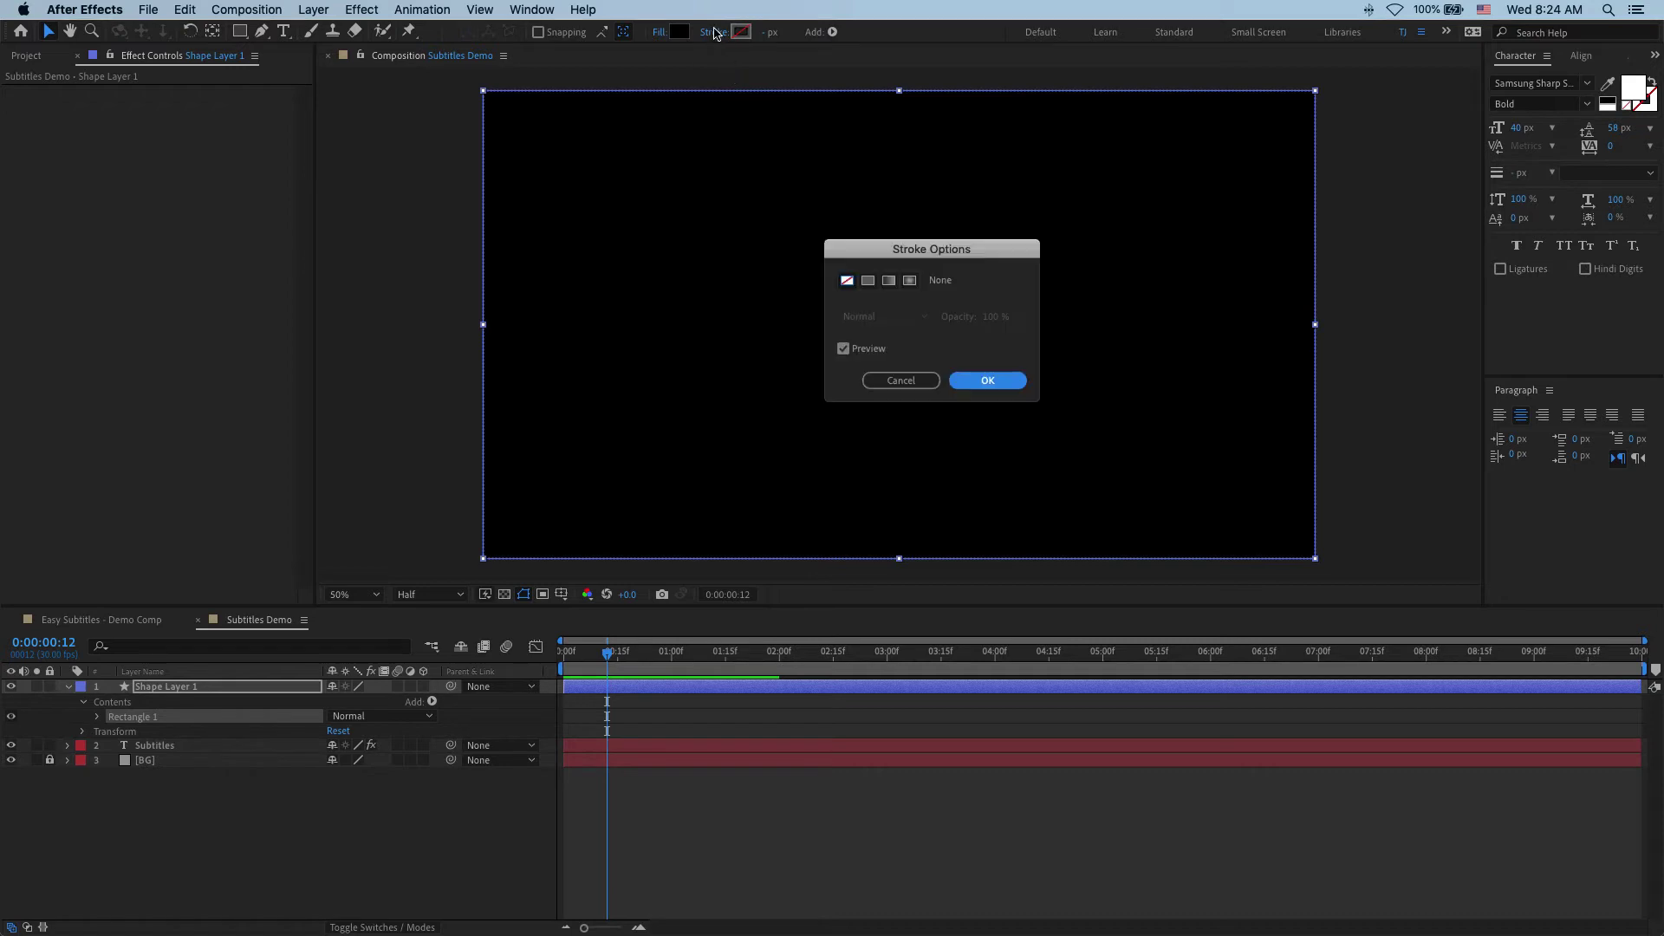
{"action": "key", "text": "Return"}
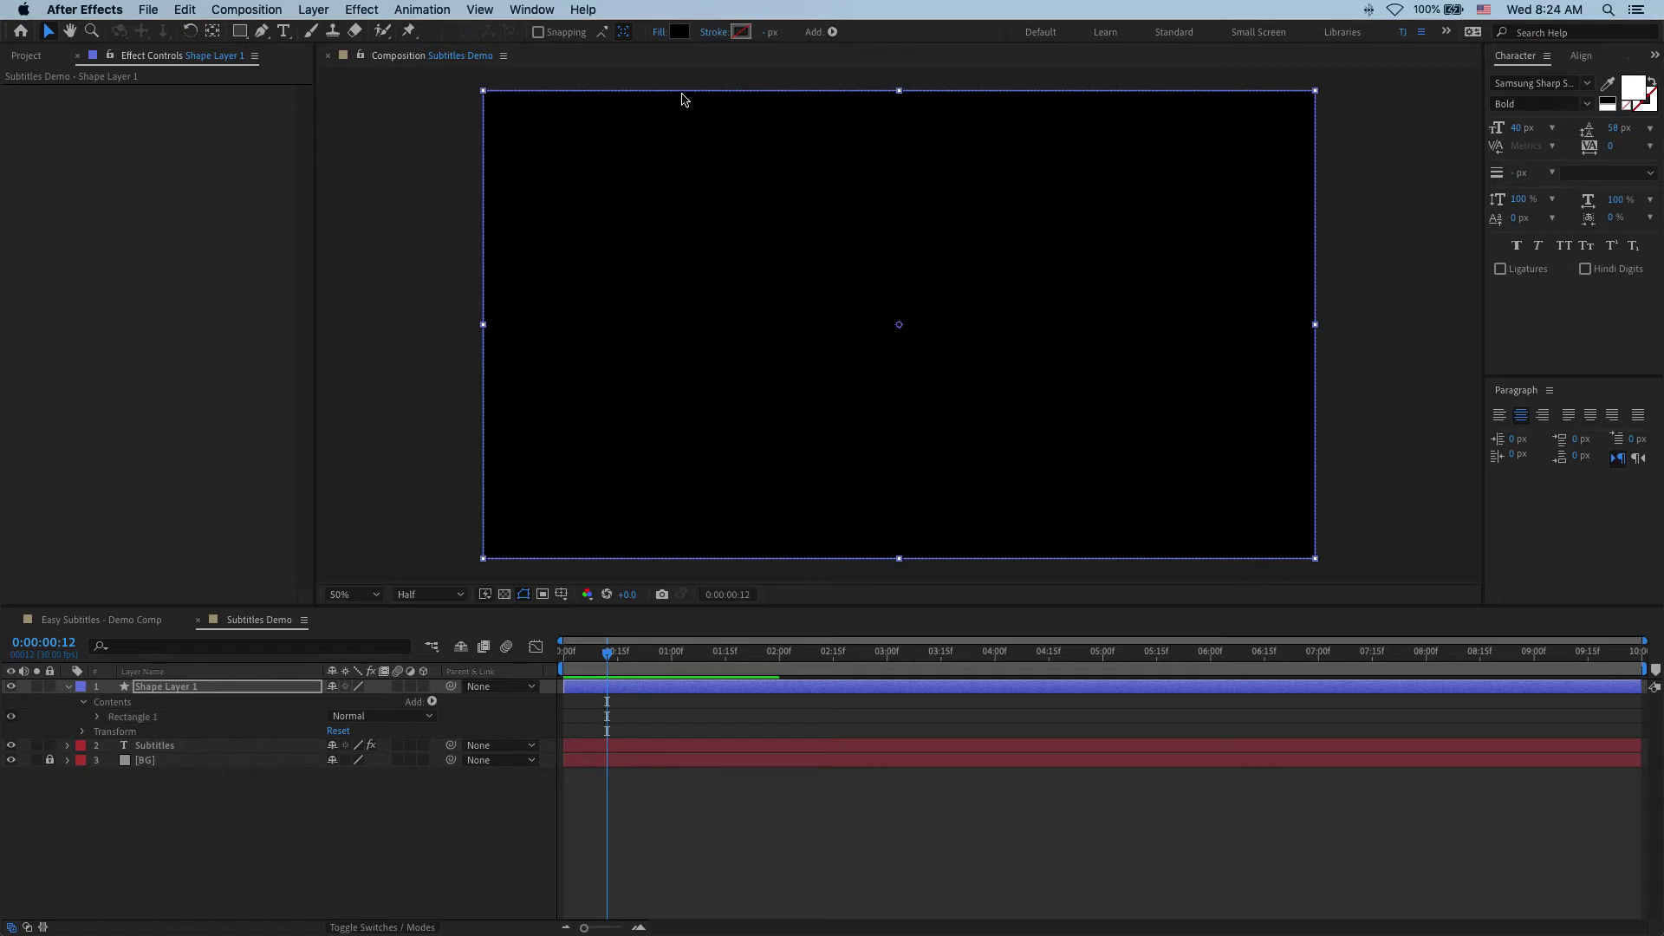
{"action": "left_click", "coordinate": [679, 32]}
{"action": "left_click_drag", "start_coordinate": [1218, 427], "coordinate": [1031, 681]}
{"action": "left_click", "coordinate": [1477, 395]}
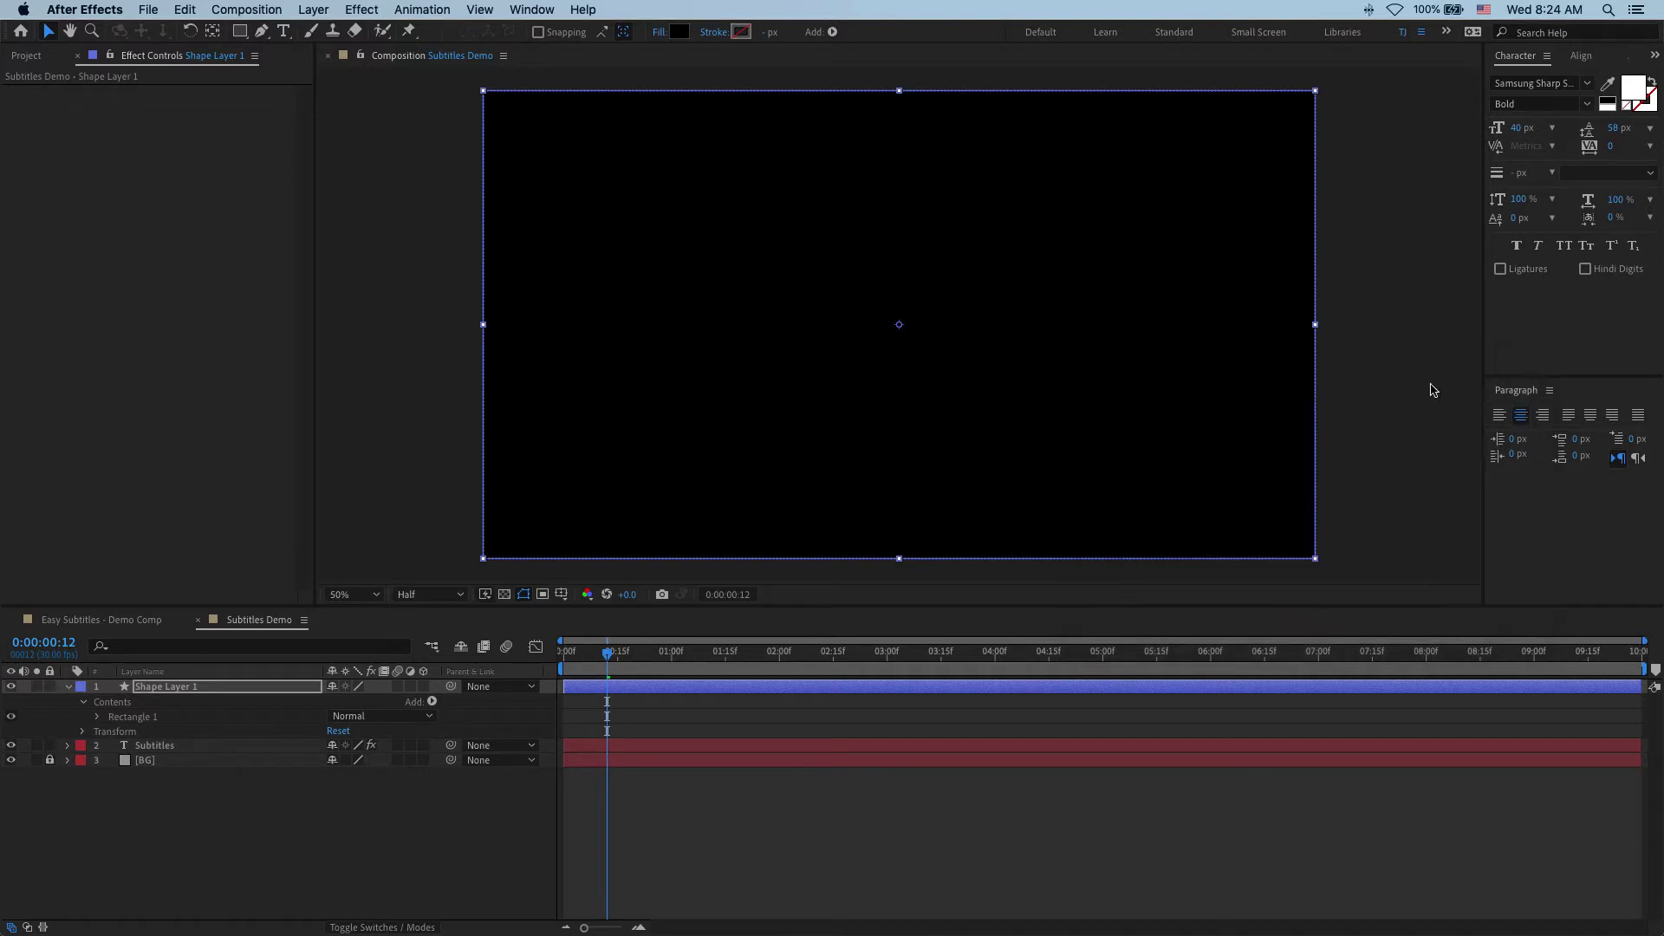
Move the shape layer below Subtitles and rename it 'Subtitles Box'
{"action": "left_click", "coordinate": [910, 450]}
{"action": "left_click", "coordinate": [165, 687]}
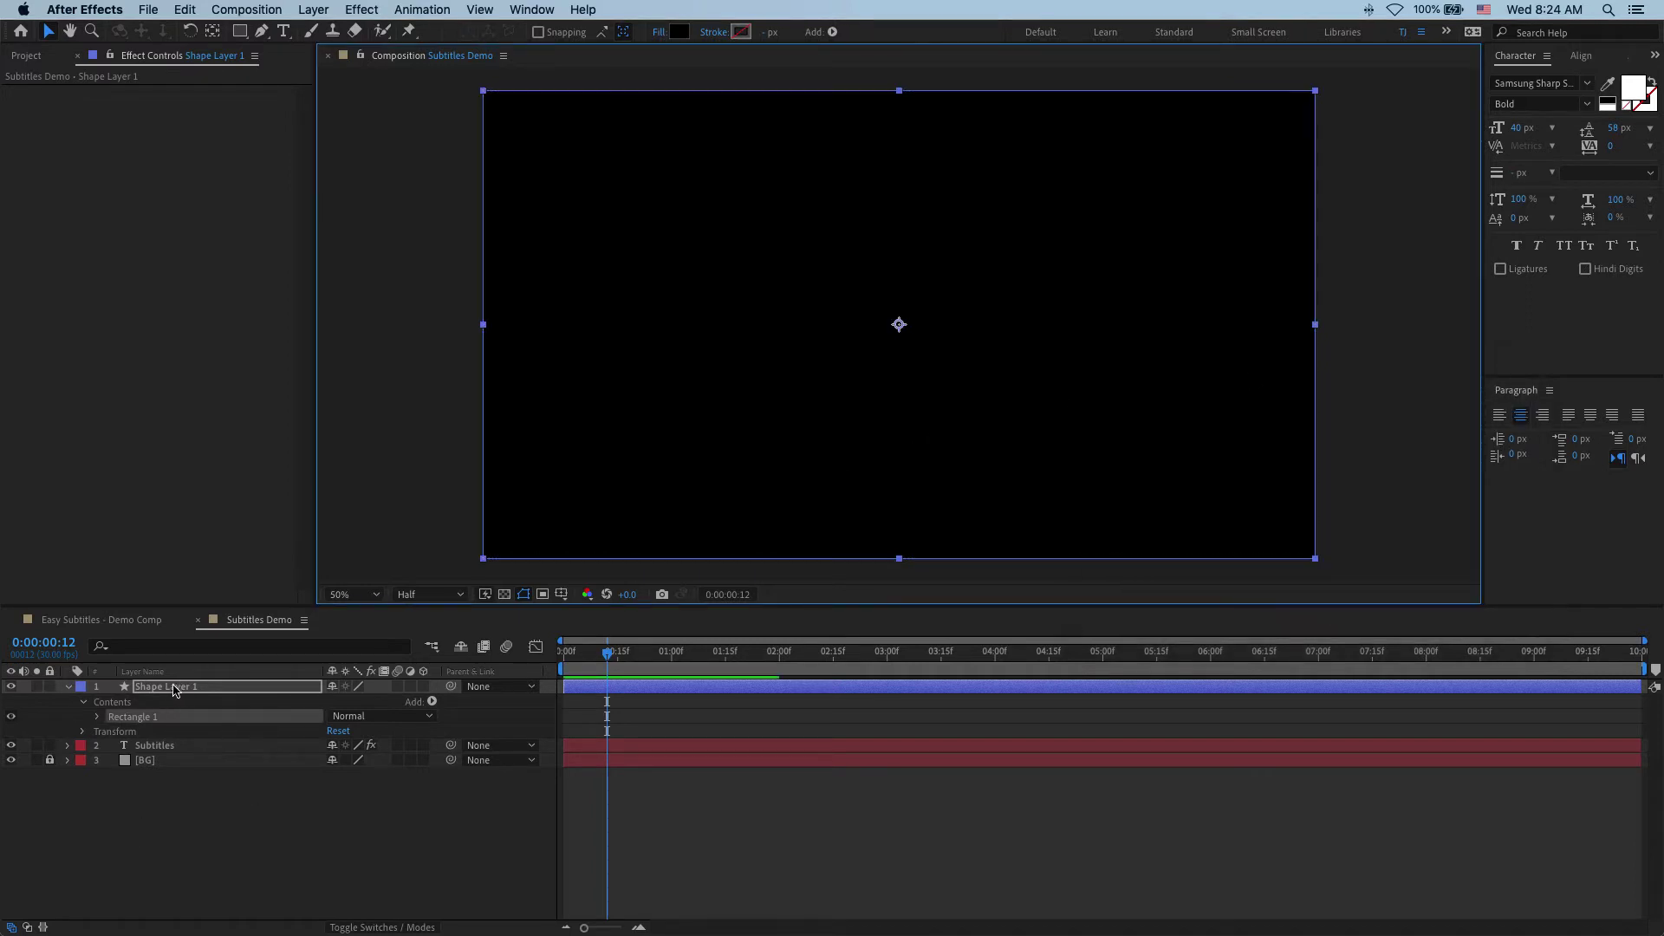
{"action": "left_click_drag", "start_coordinate": [165, 687], "coordinate": [167, 761]}
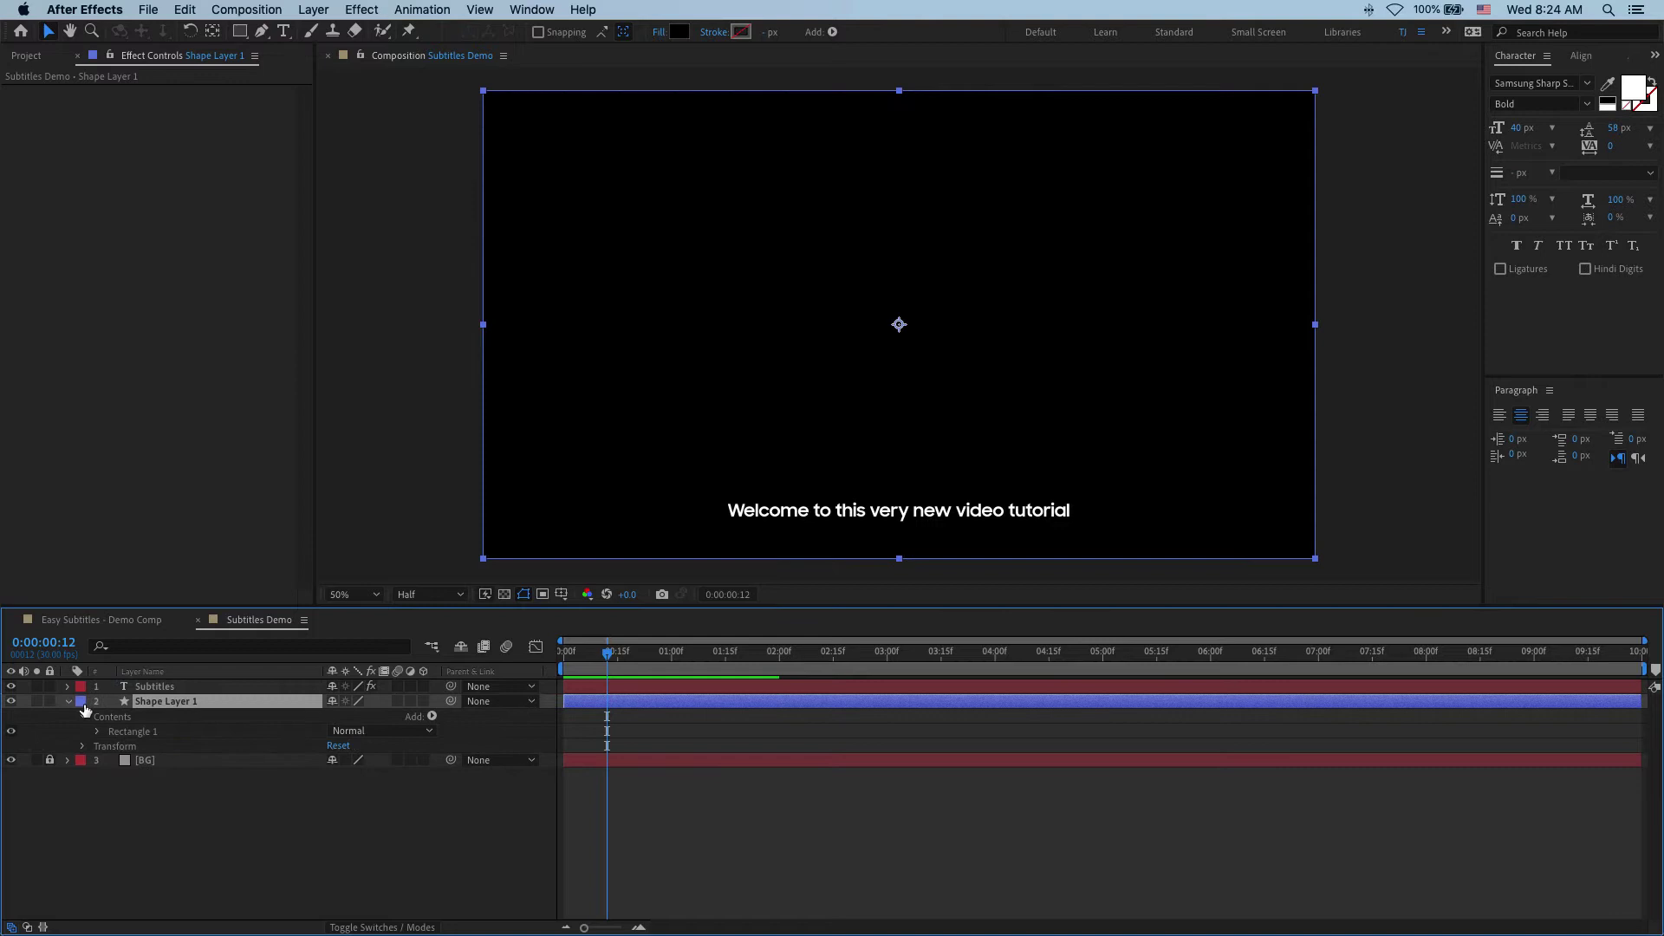
{"action": "left_click", "coordinate": [69, 703]}
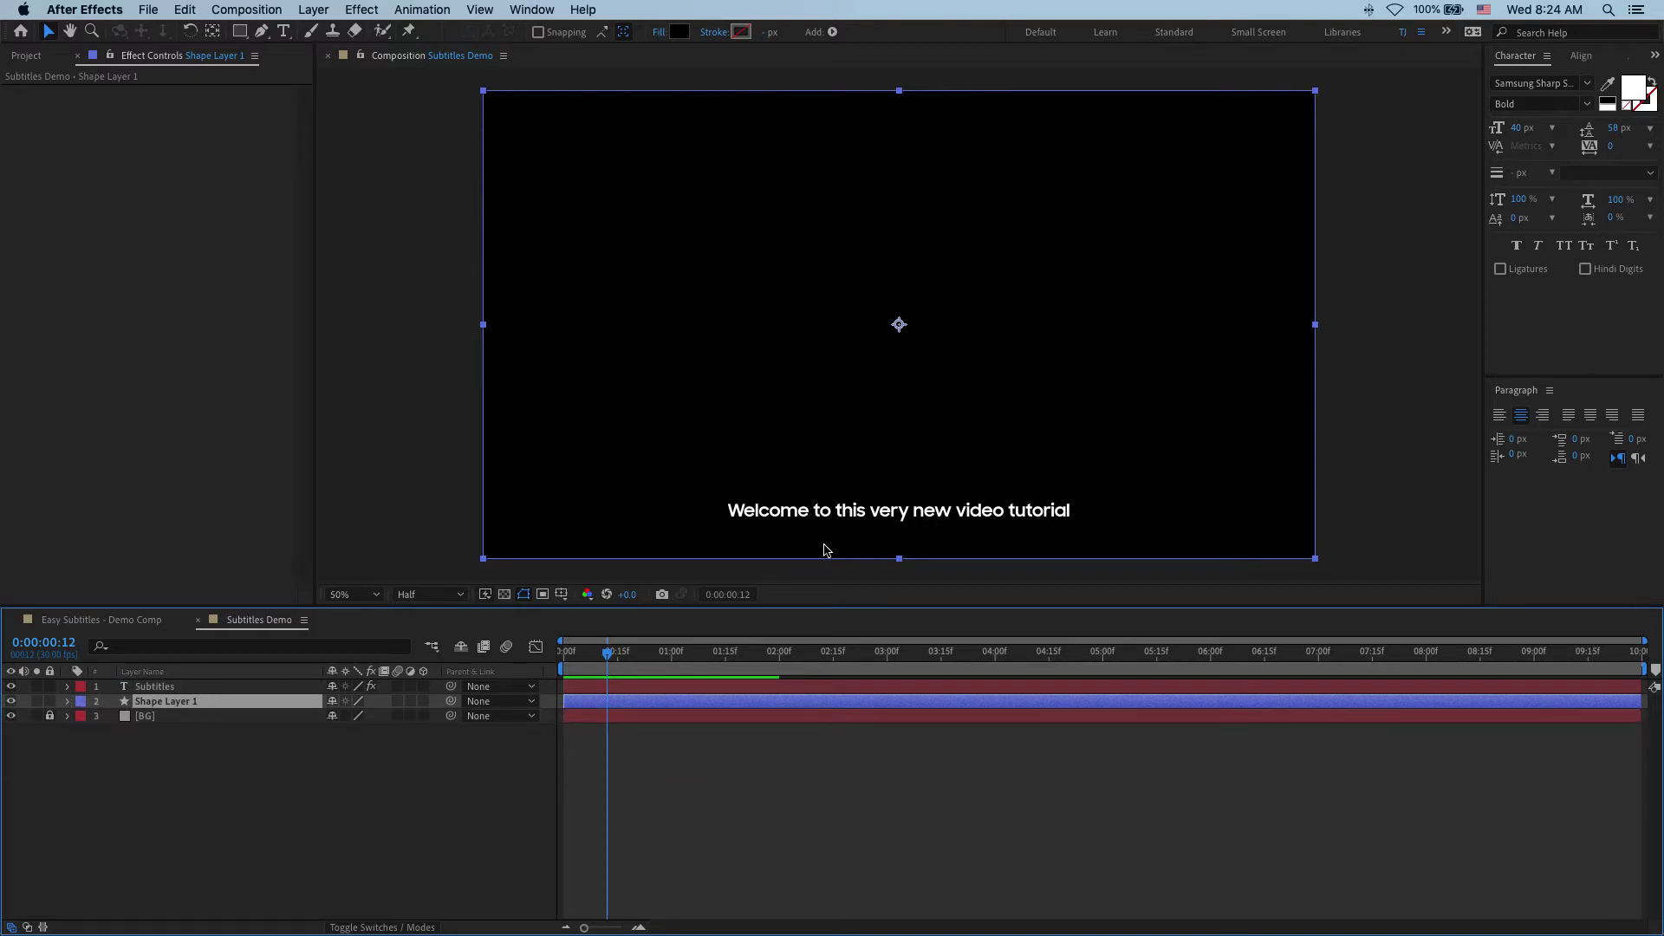
{"action": "key", "text": "Return"}
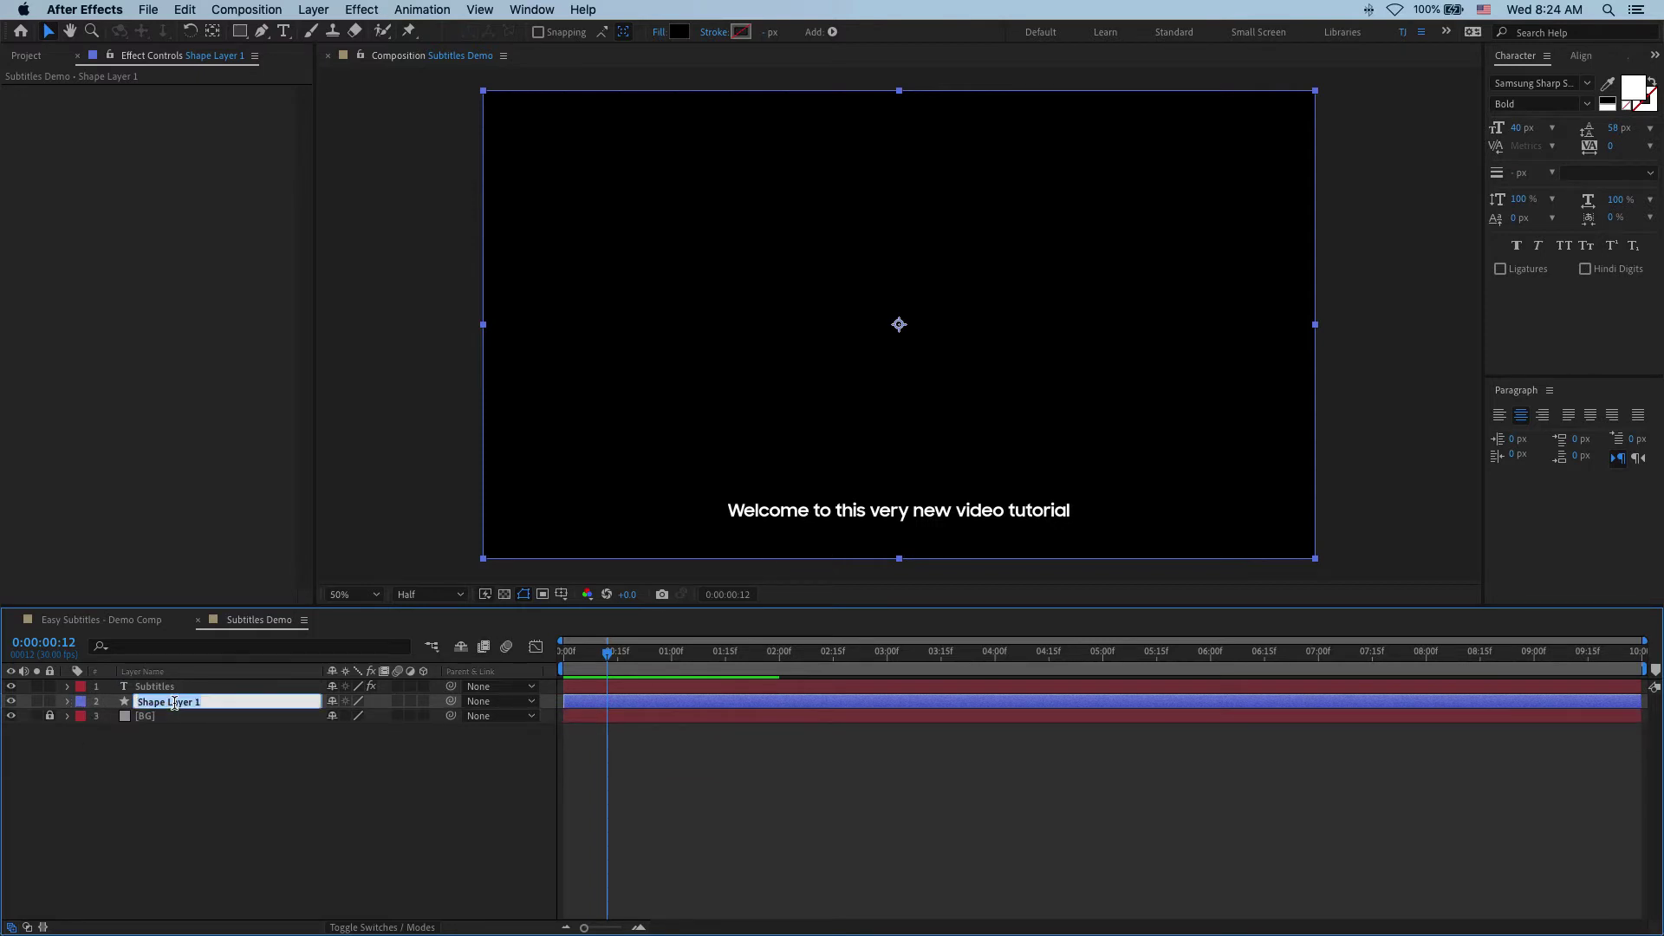
{"action": "type", "text": "Subtitles Box"}
{"action": "key", "text": "Return"}
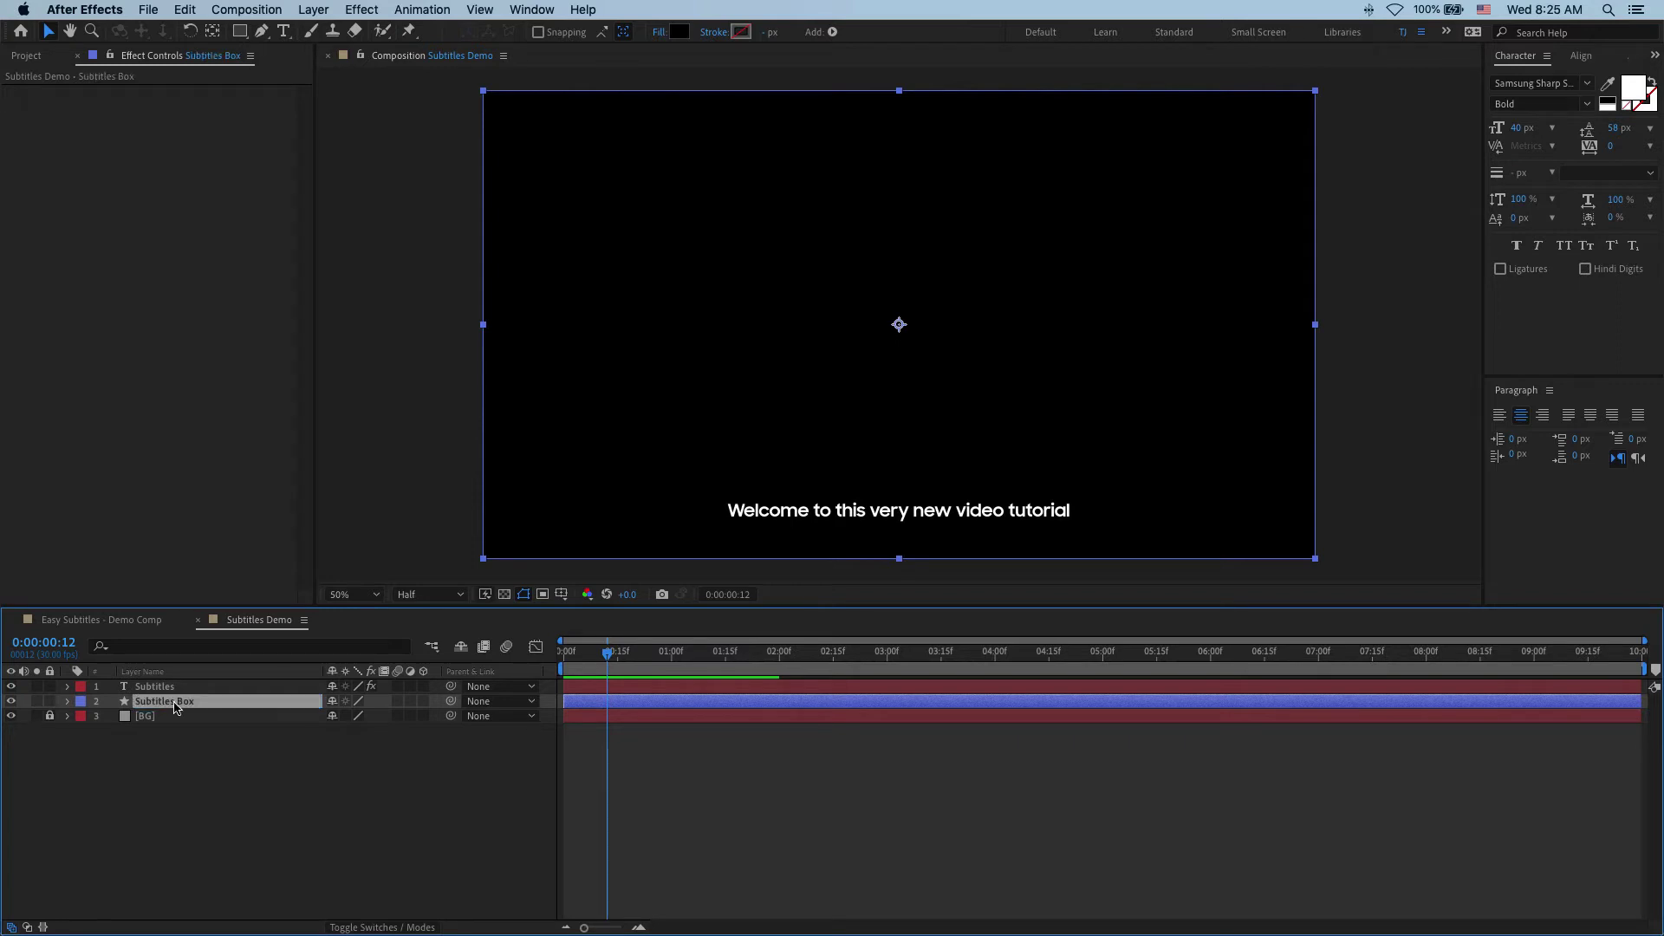
Set the rectangle's Size to 992×124 and drag the box down behind the subtitle text
{"action": "left_click", "coordinate": [68, 701]}
{"action": "left_click", "coordinate": [85, 717]}
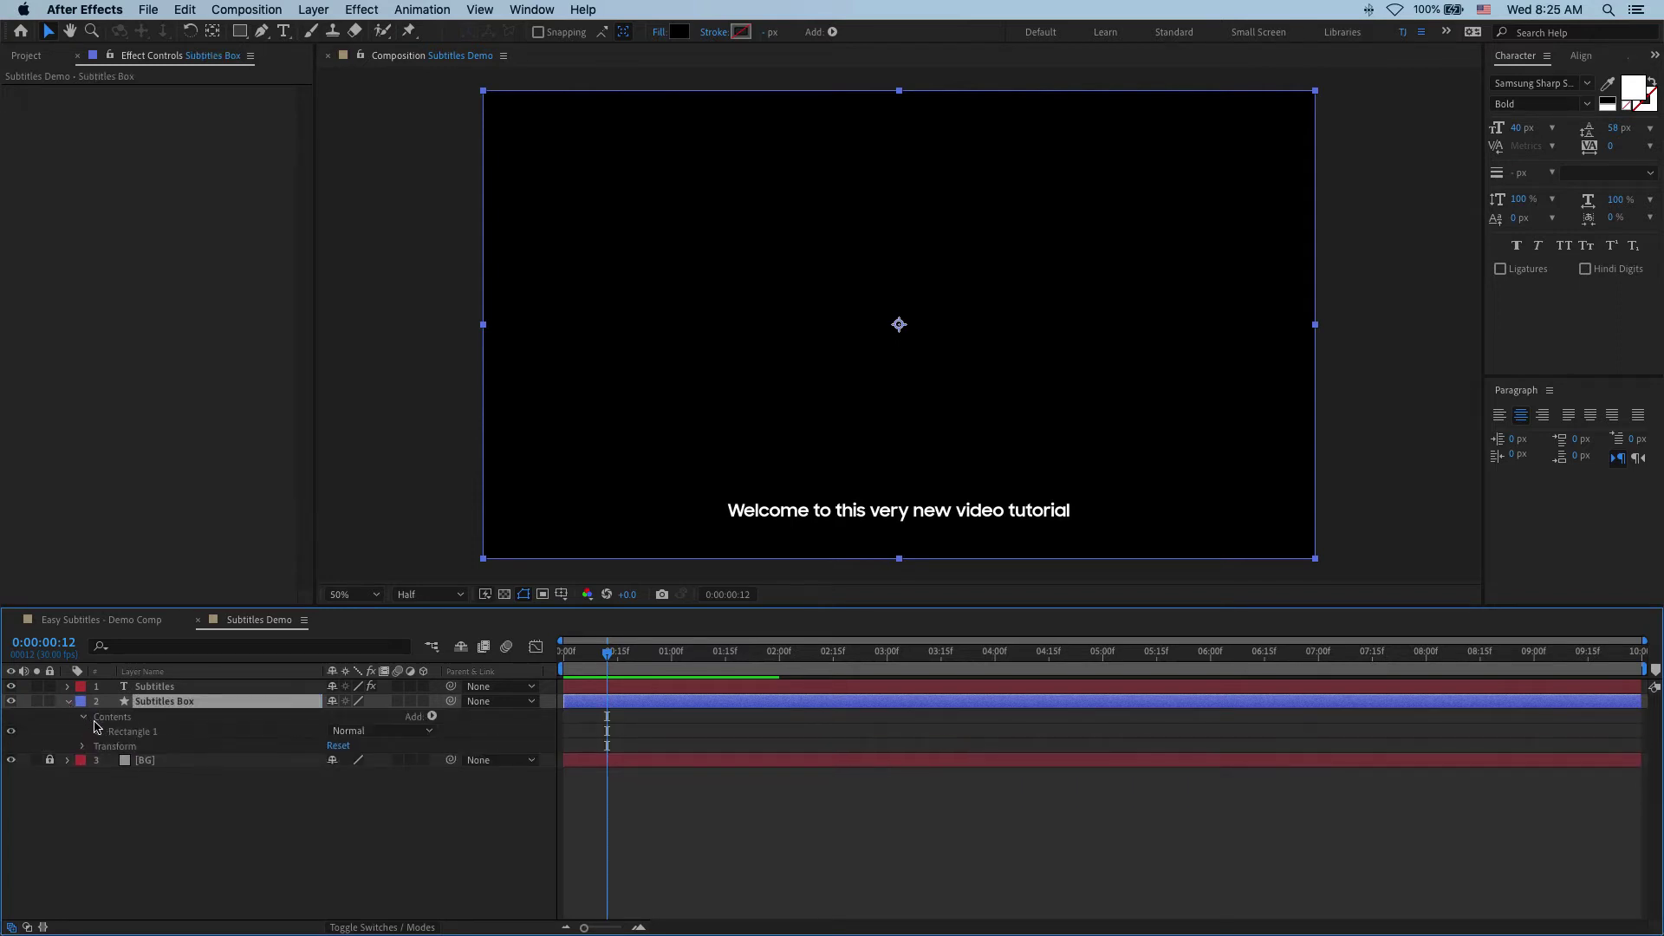
{"action": "left_click", "coordinate": [98, 731]}
{"action": "left_click", "coordinate": [122, 746]}
{"action": "left_click", "coordinate": [113, 746]}
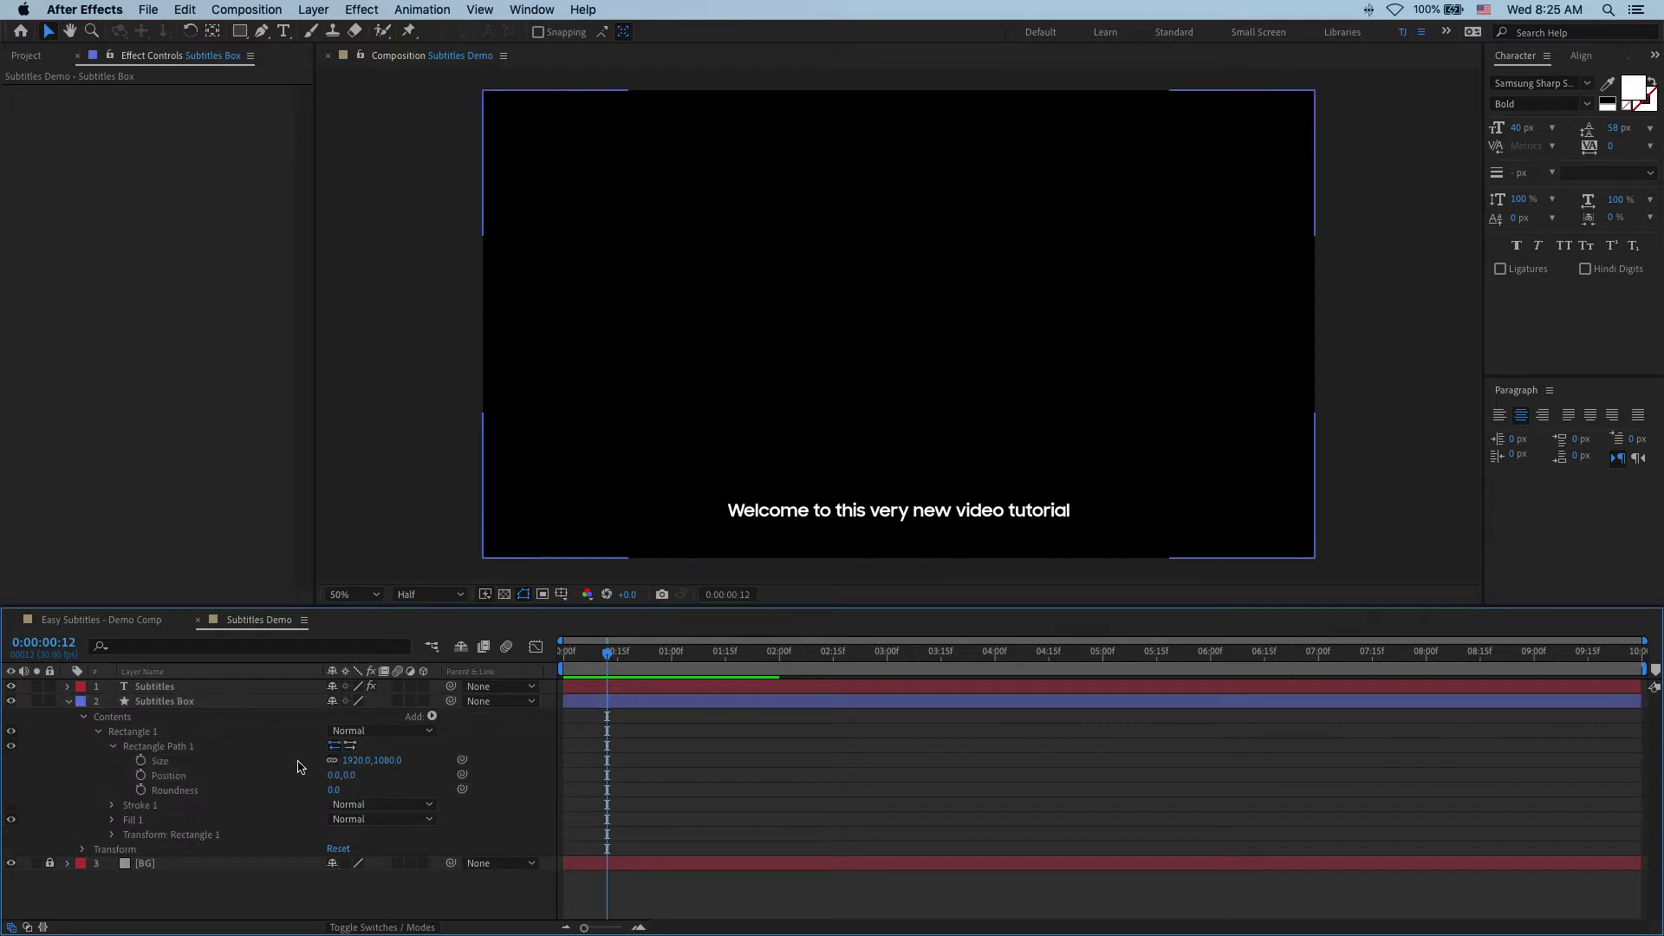
{"action": "left_click_drag", "start_coordinate": [351, 760], "coordinate": [57, 810]}
{"action": "left_click_drag", "start_coordinate": [355, 760], "coordinate": [39, 811]}
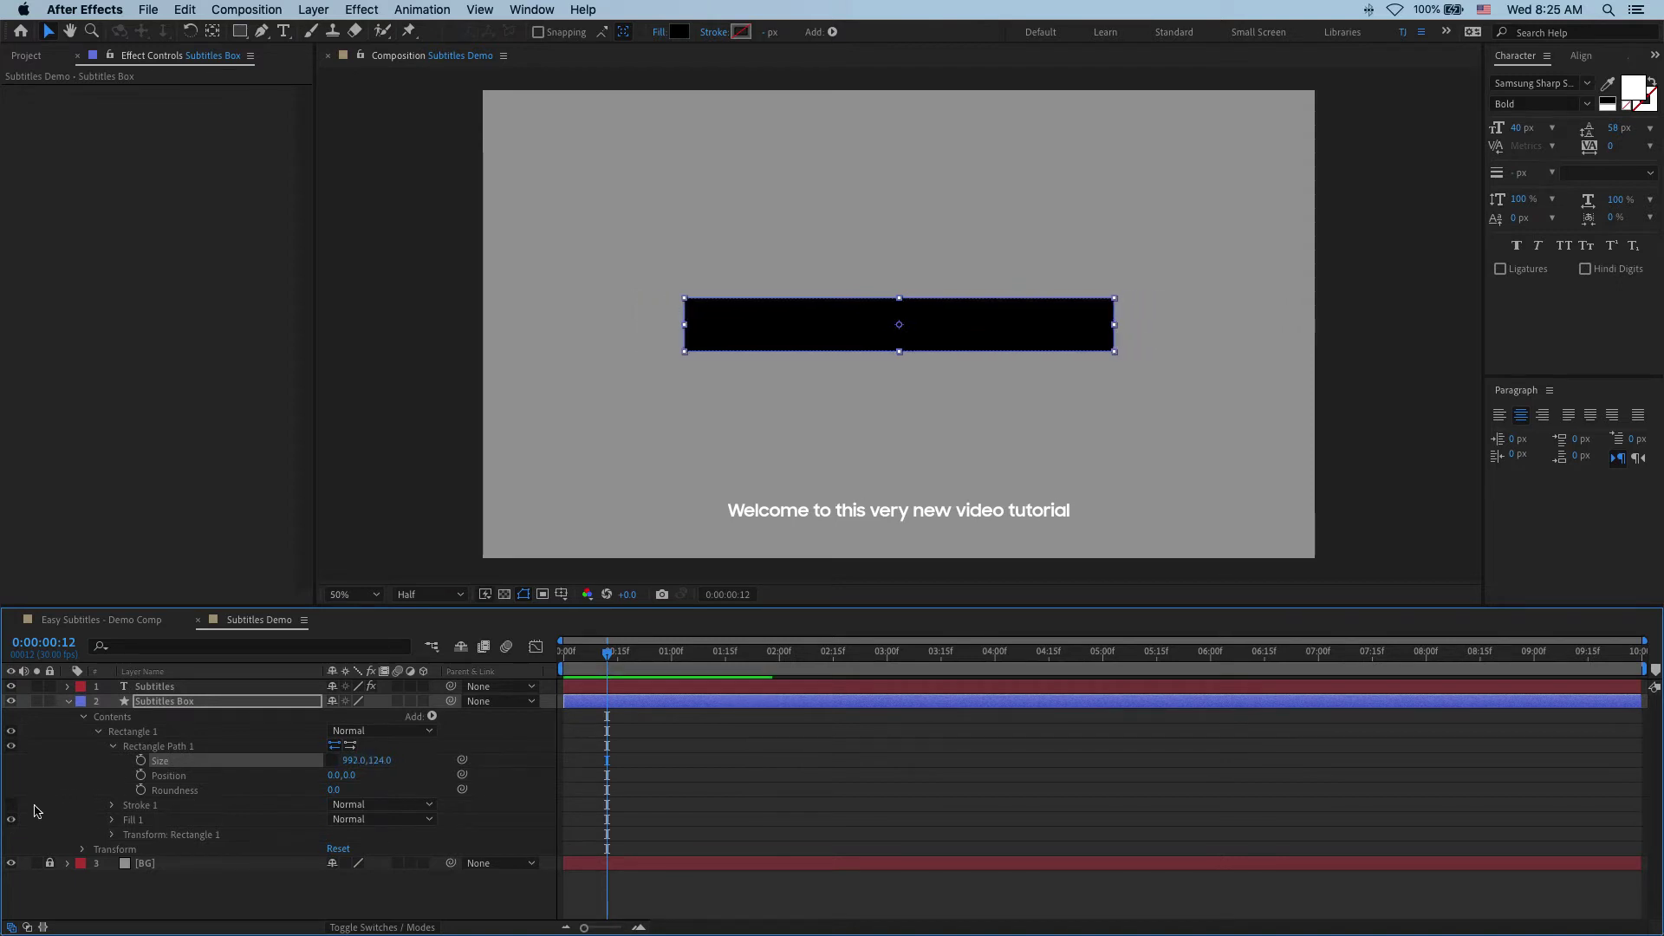
{"action": "left_click_drag", "start_coordinate": [1057, 327], "coordinate": [1057, 511]}
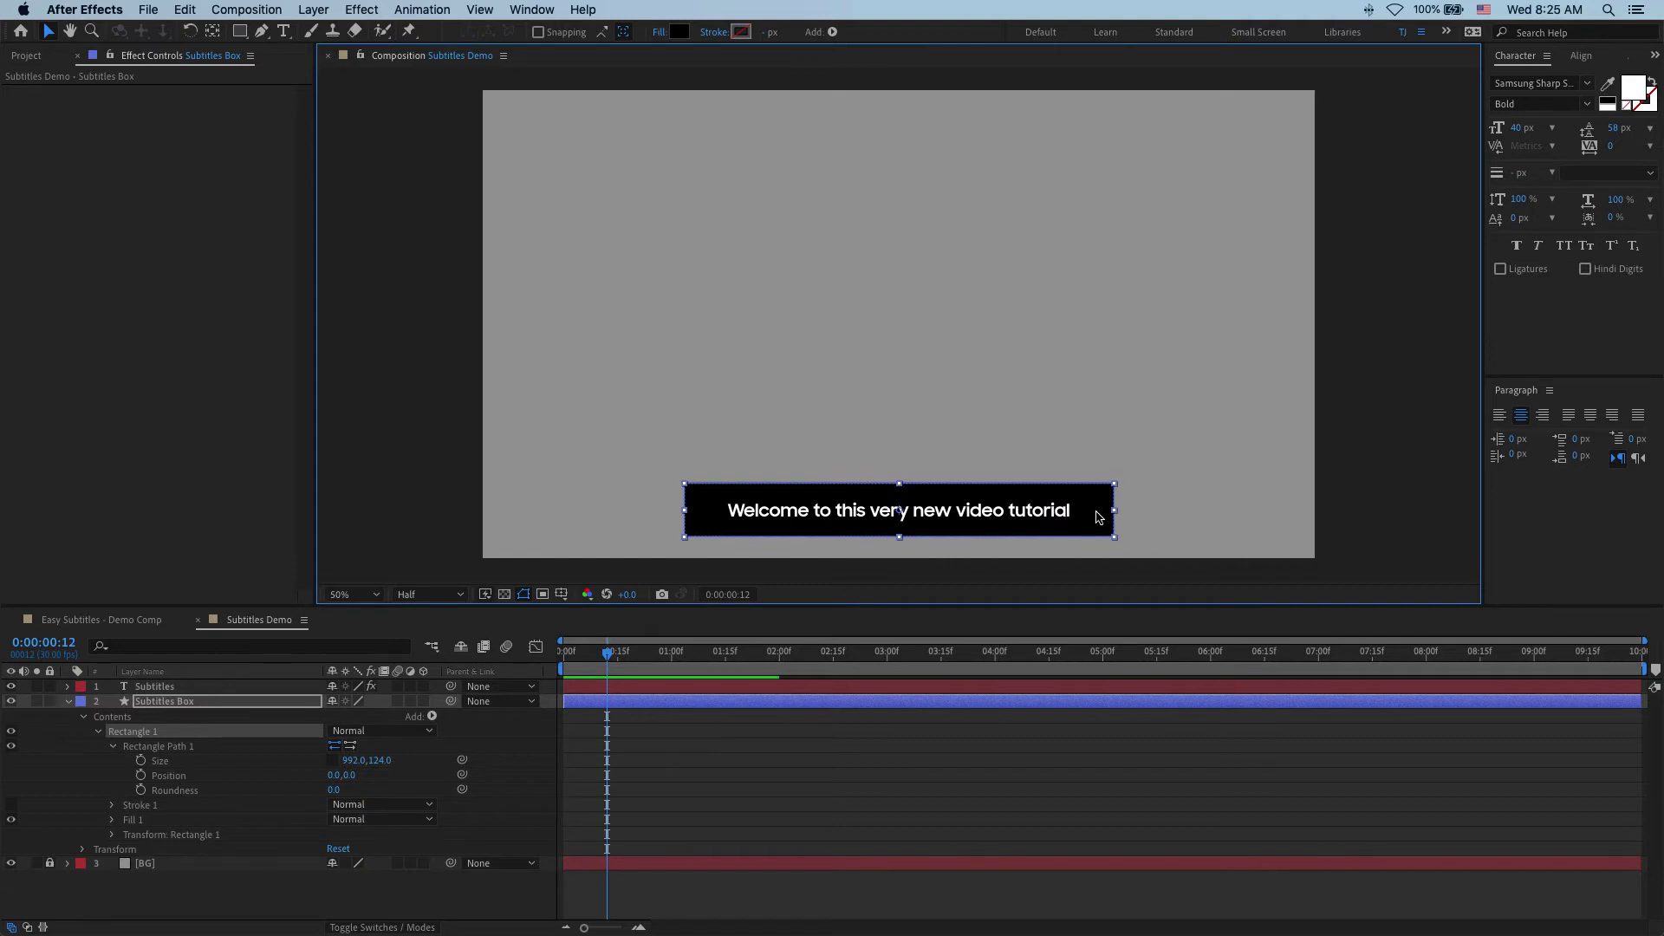
{"action": "left_click", "coordinate": [157, 688], "text": "shift"}
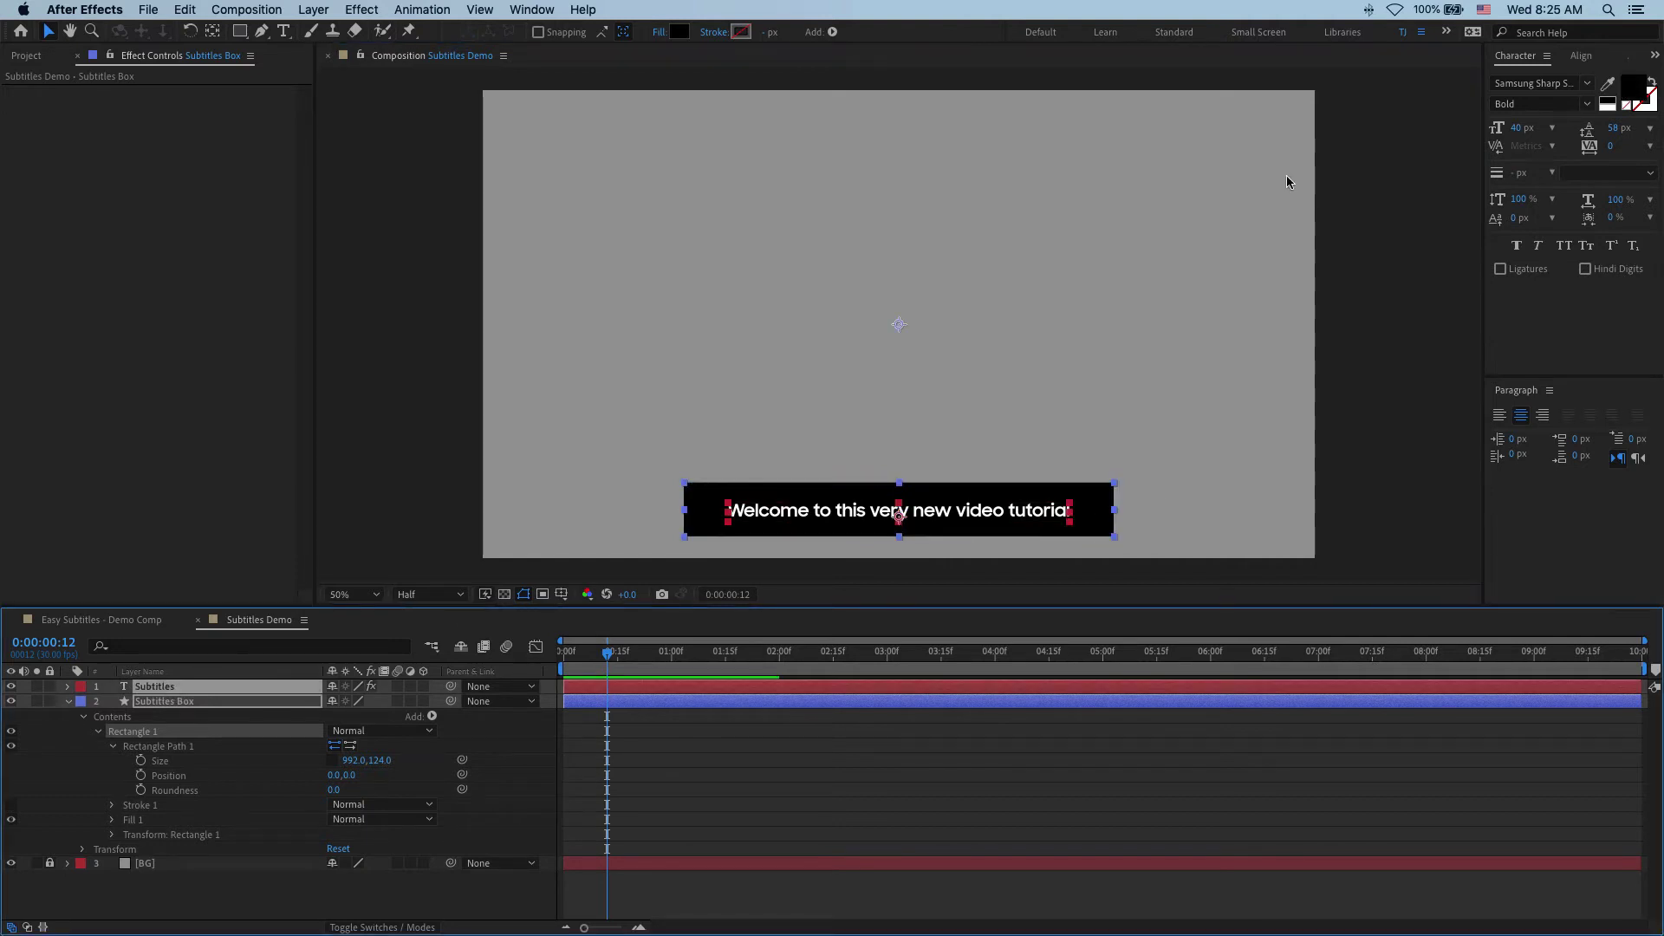
{"action": "left_click", "coordinate": [1584, 63]}
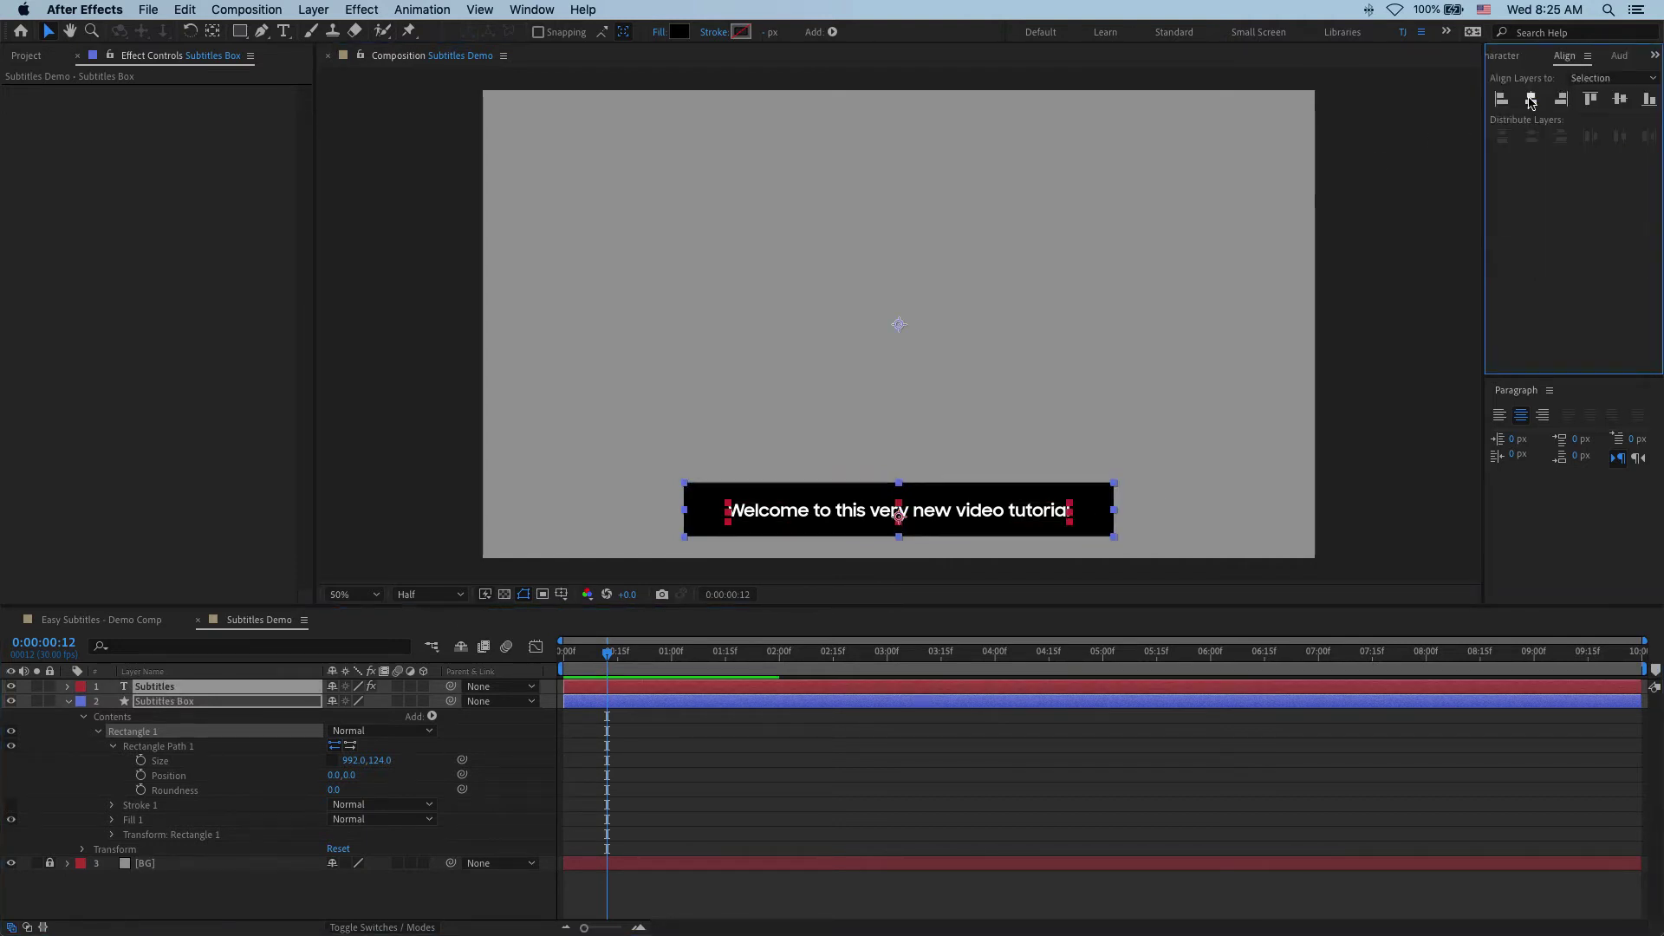
{"action": "left_click", "coordinate": [192, 863]}
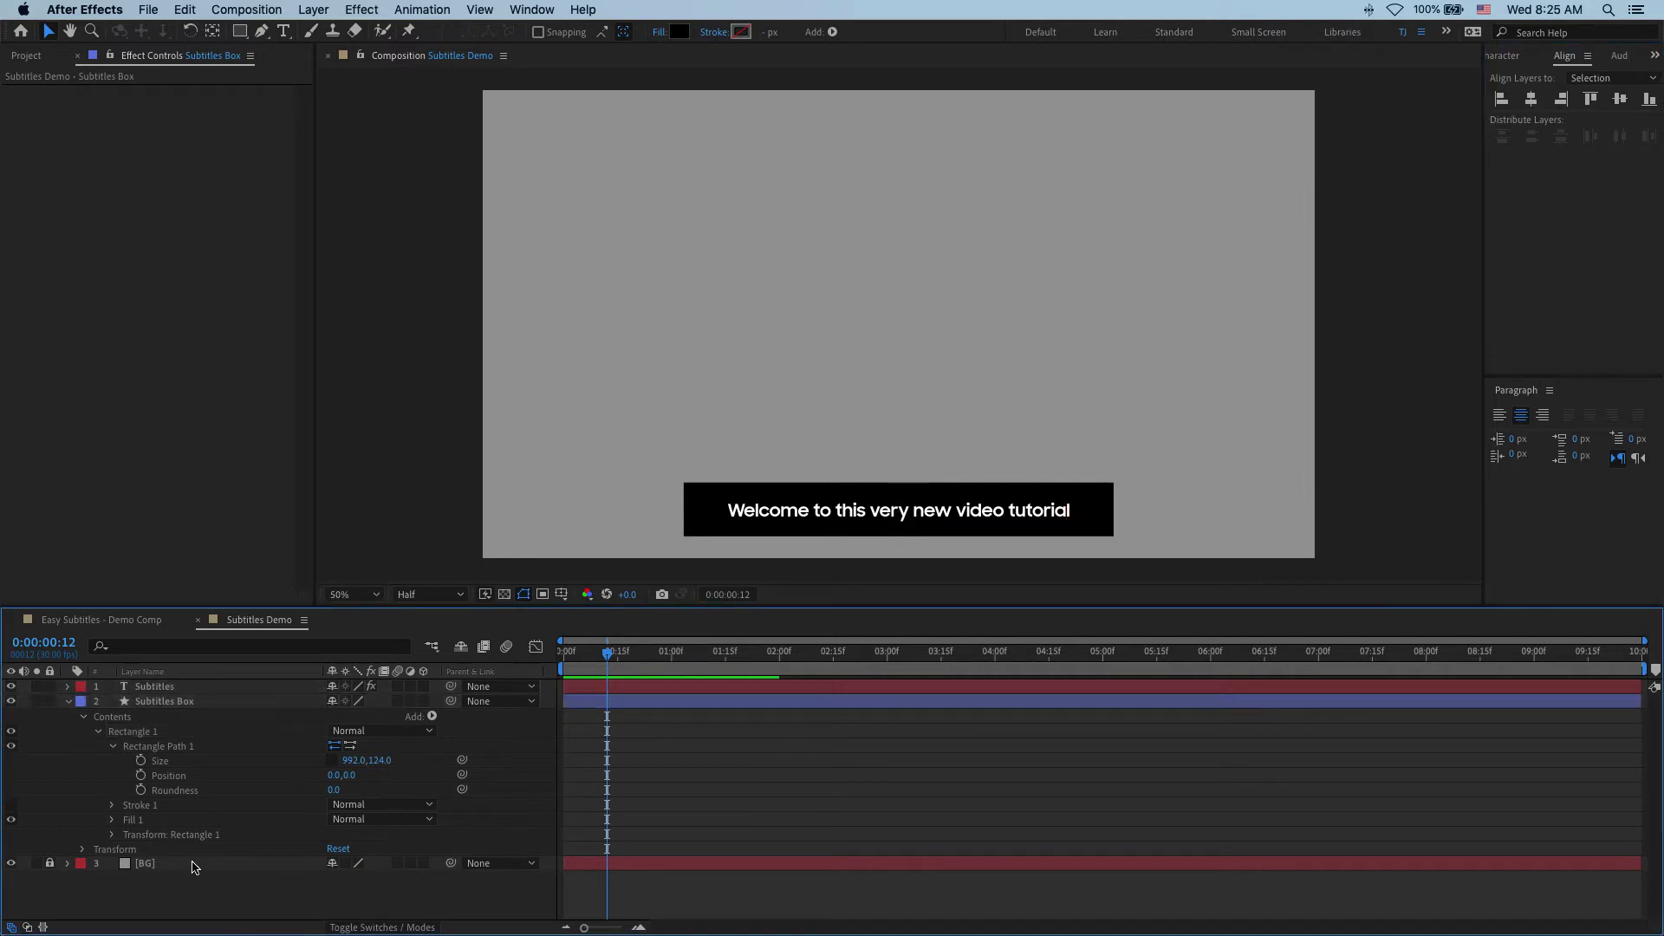
{"action": "left_click", "coordinate": [68, 701]}
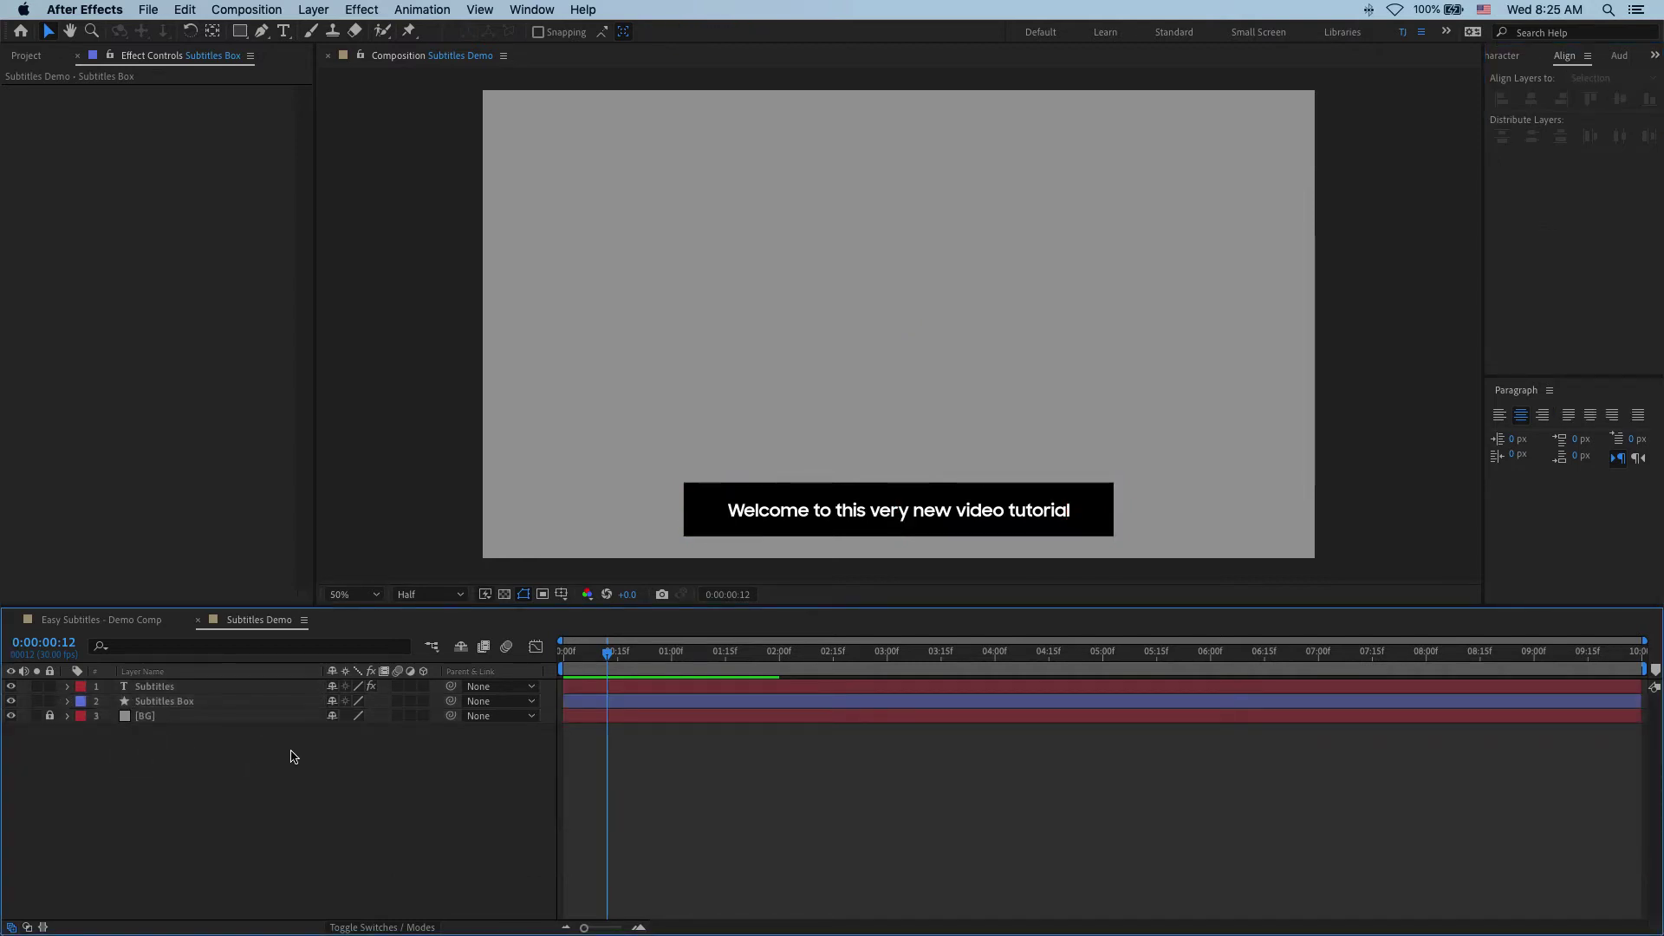
{"action": "left_click", "coordinate": [1110, 505]}
{"action": "key", "text": "t"}
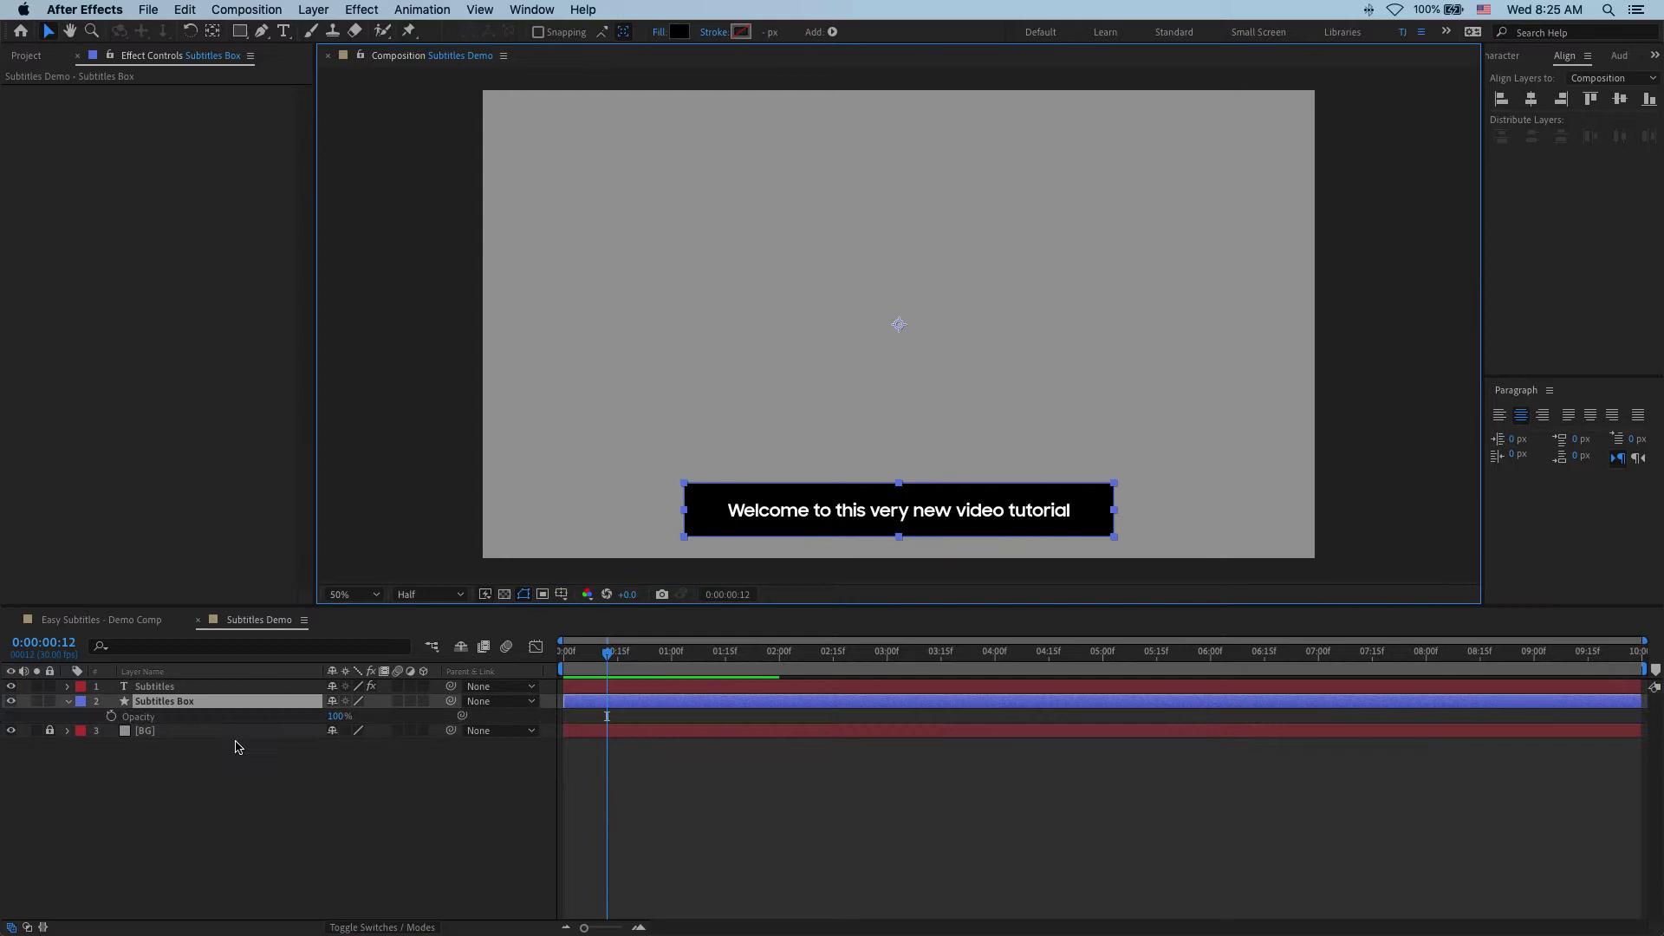
{"action": "left_click", "coordinate": [336, 716]}
{"action": "type", "text": "70"}
{"action": "key", "text": "Return"}
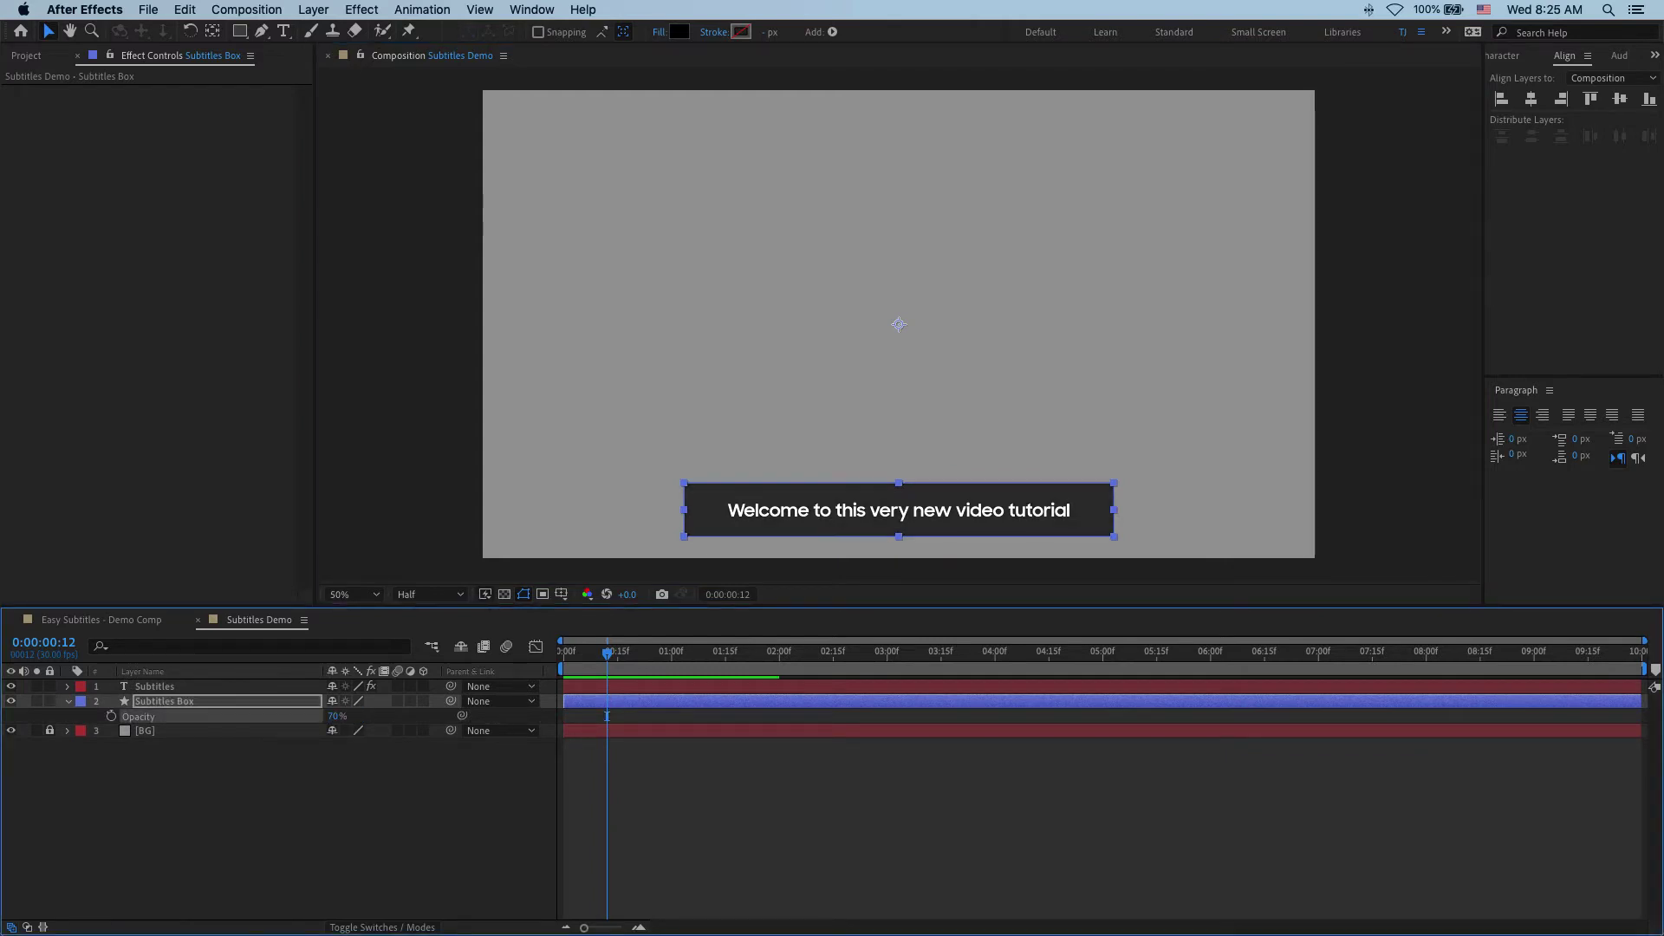
{"action": "left_click", "coordinate": [69, 701]}
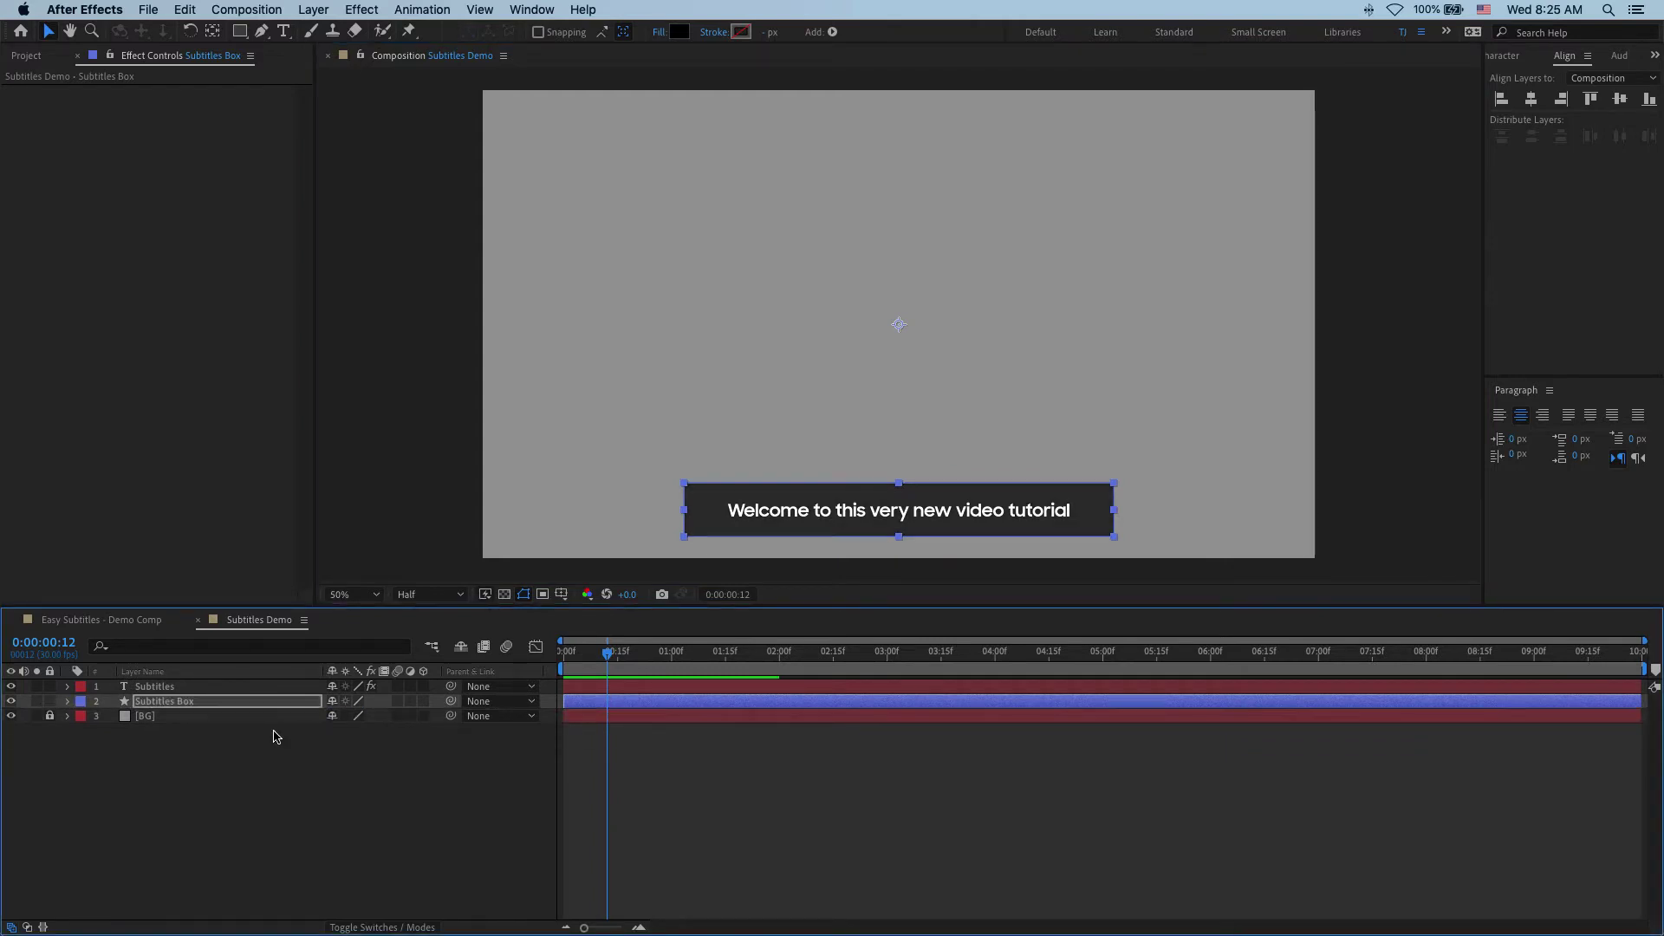
{"action": "left_click", "coordinate": [272, 738]}
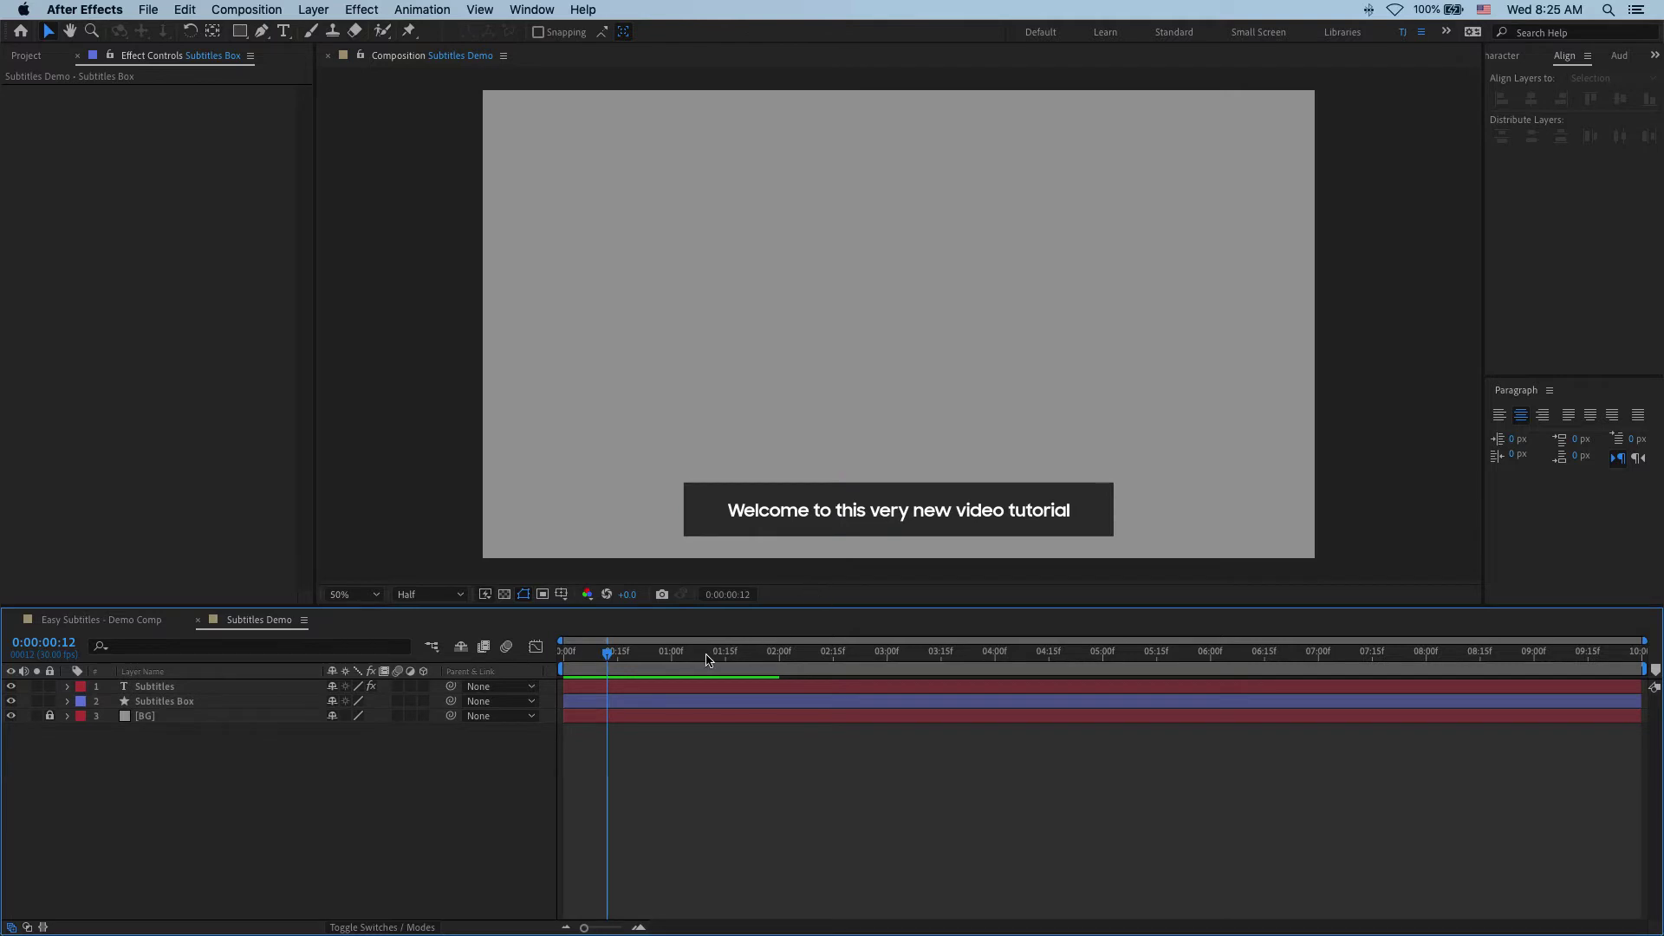
{"action": "left_click_drag", "start_coordinate": [778, 656], "coordinate": [665, 663]}
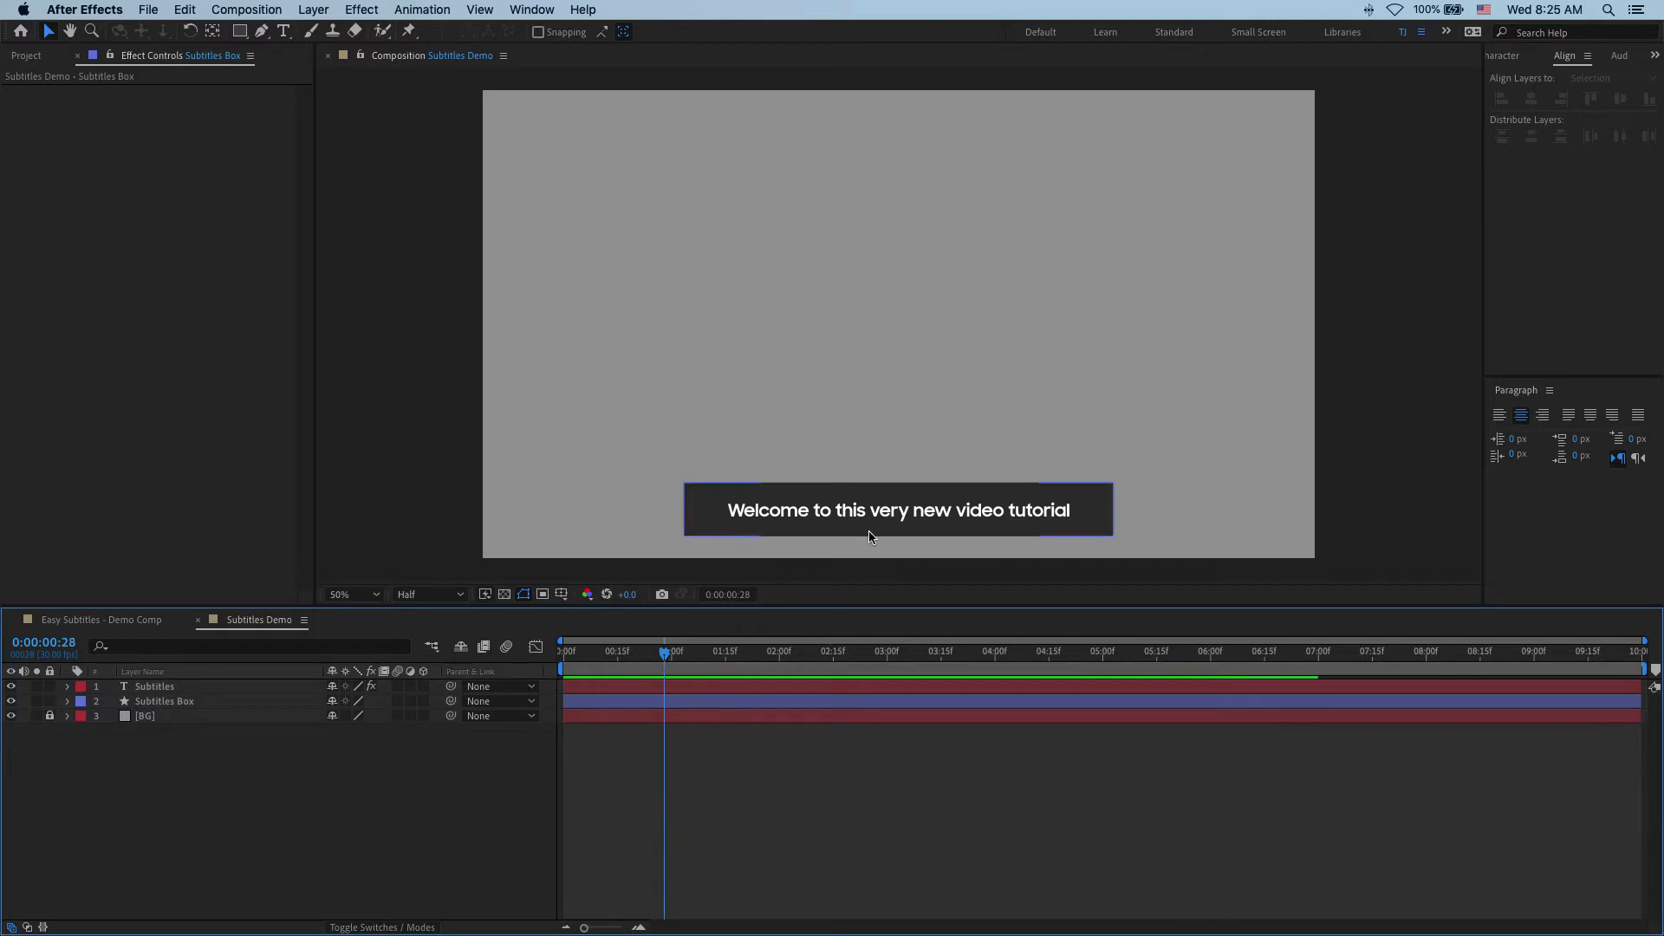
Expand Subtitles Box to Rectangle Path 1 and narrow its Size to 915×124
{"action": "left_click", "coordinate": [193, 705]}
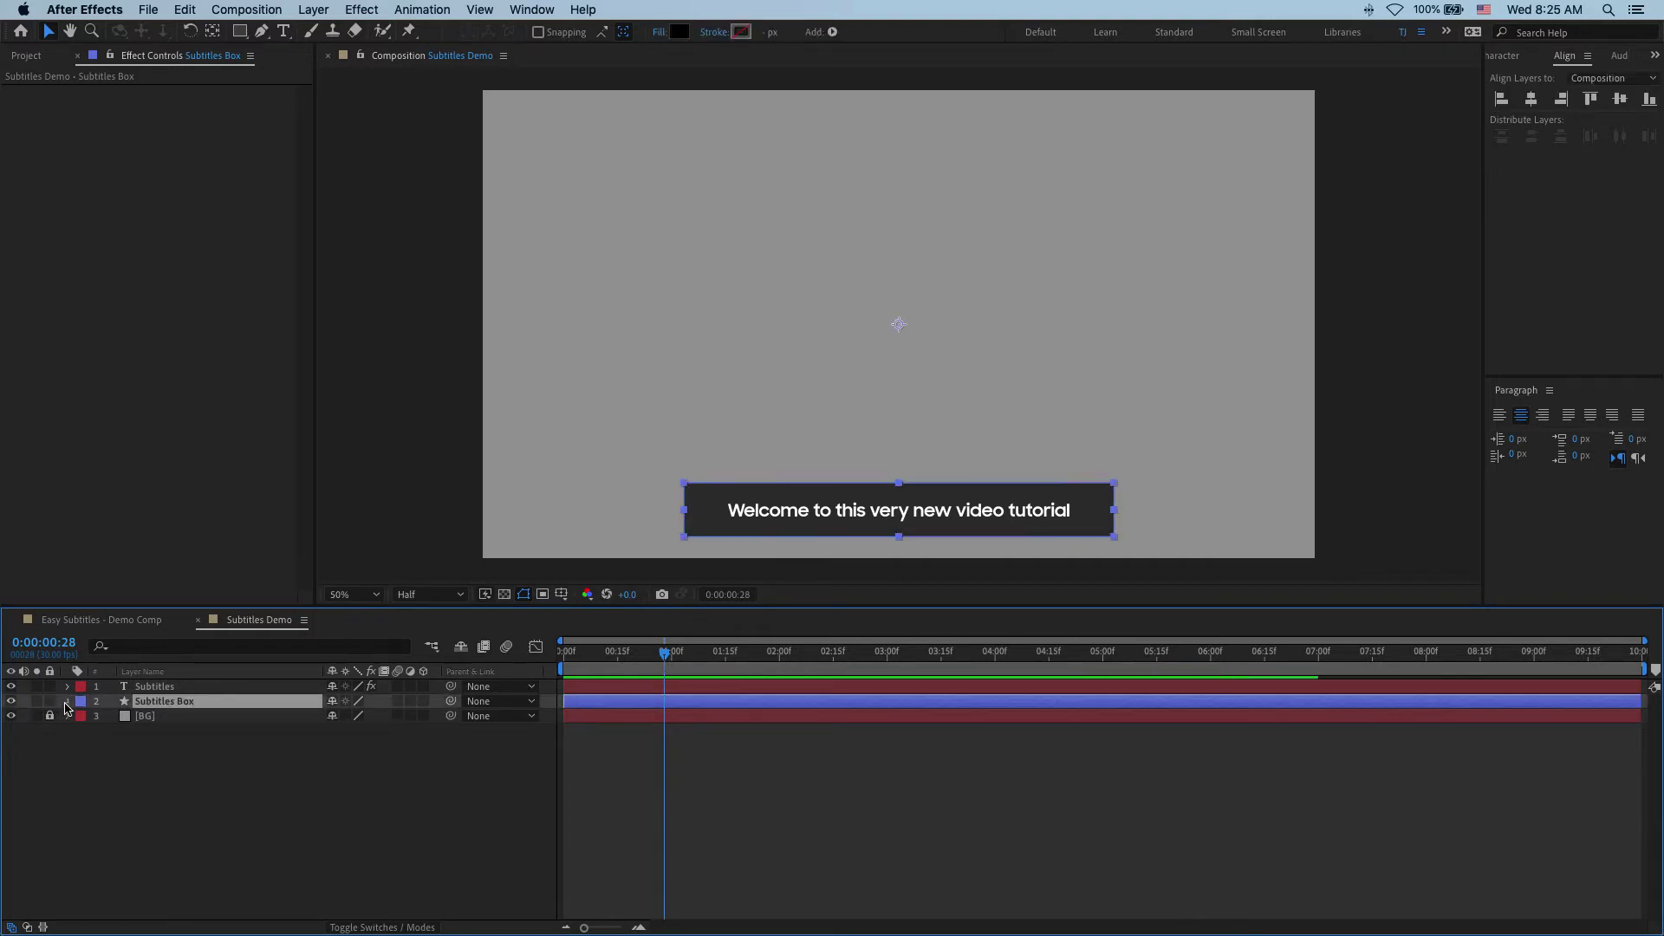
{"action": "left_click", "coordinate": [67, 702]}
{"action": "left_click", "coordinate": [97, 733]}
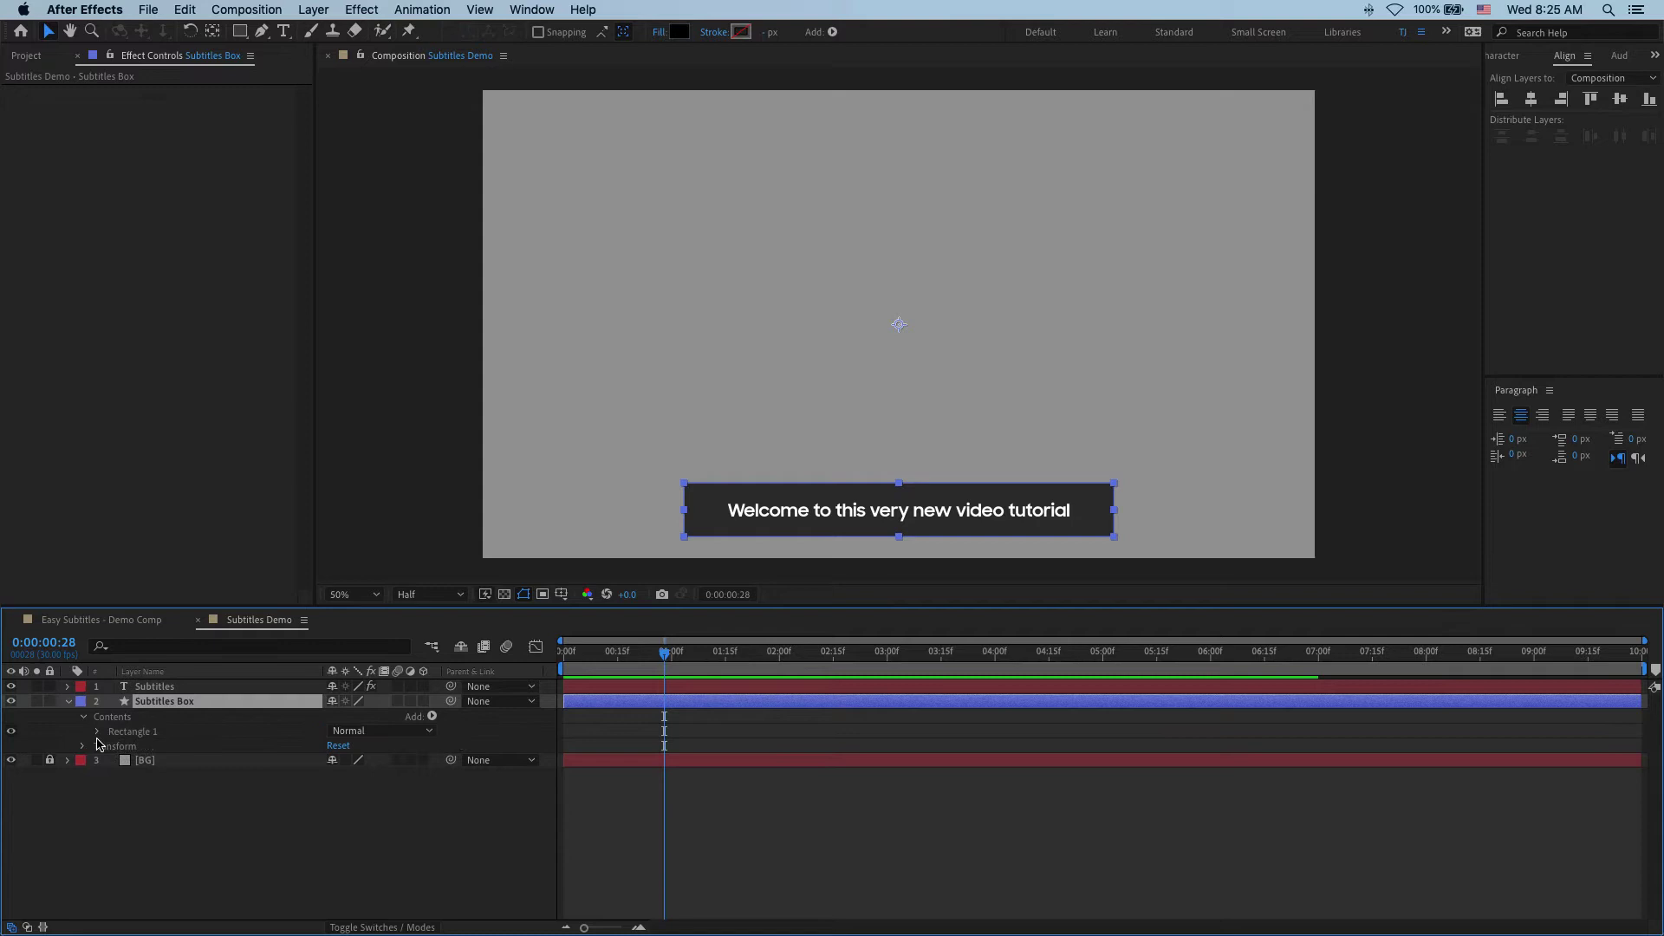
{"action": "left_click", "coordinate": [98, 733]}
{"action": "left_click", "coordinate": [113, 747]}
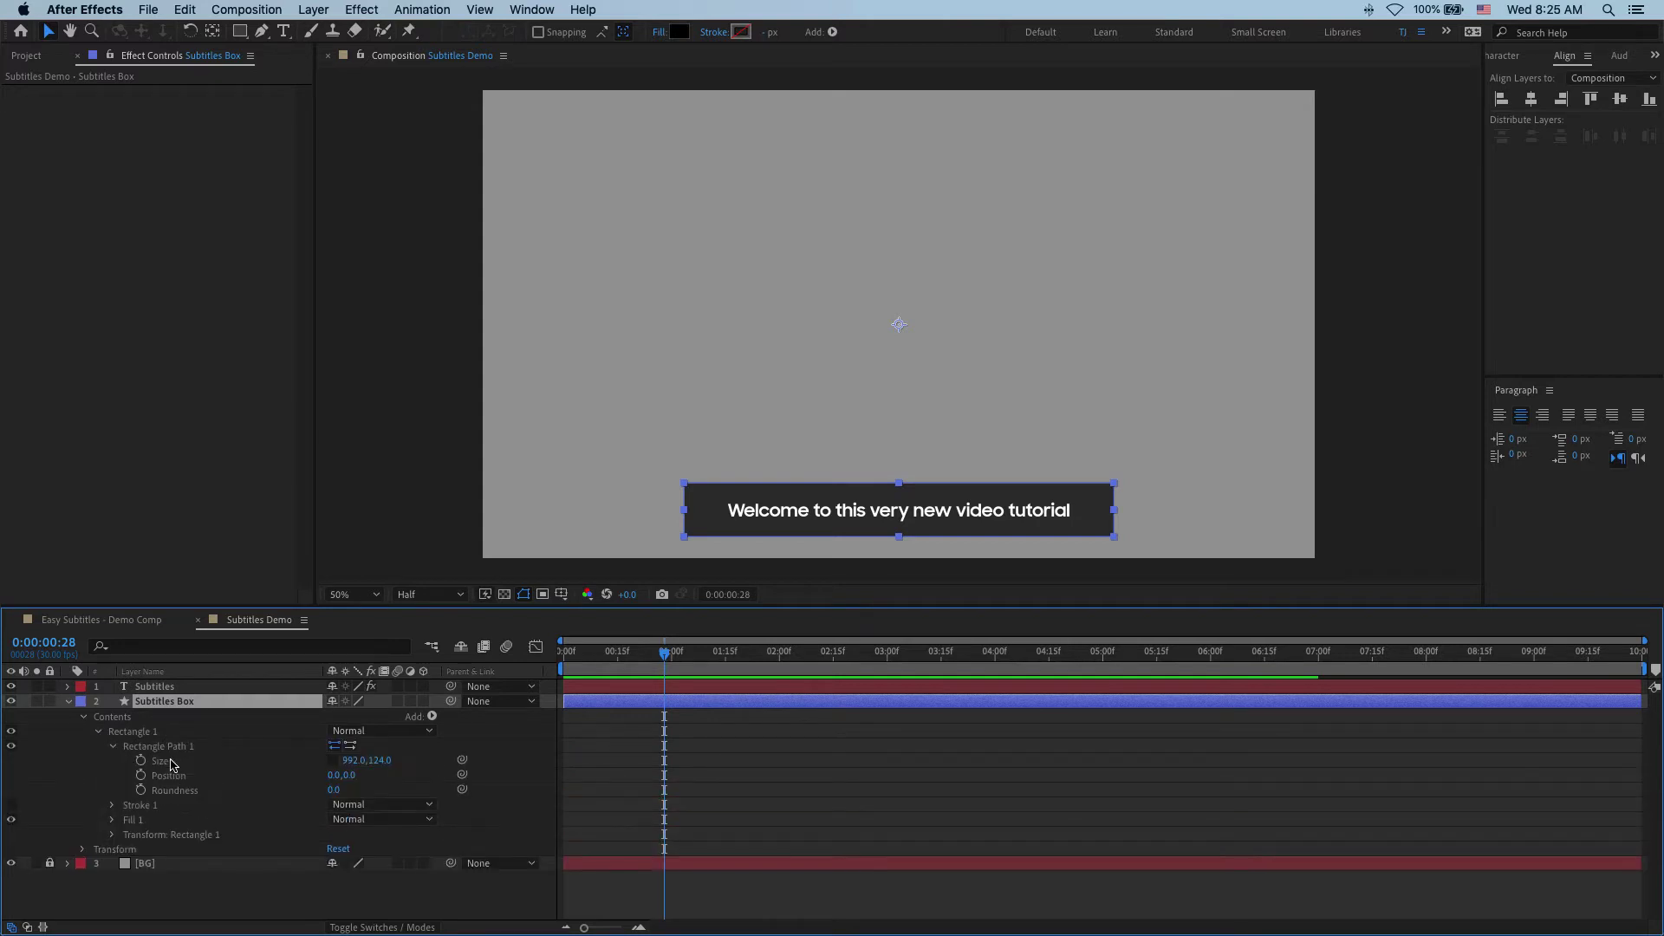
{"action": "left_click", "coordinate": [165, 761]}
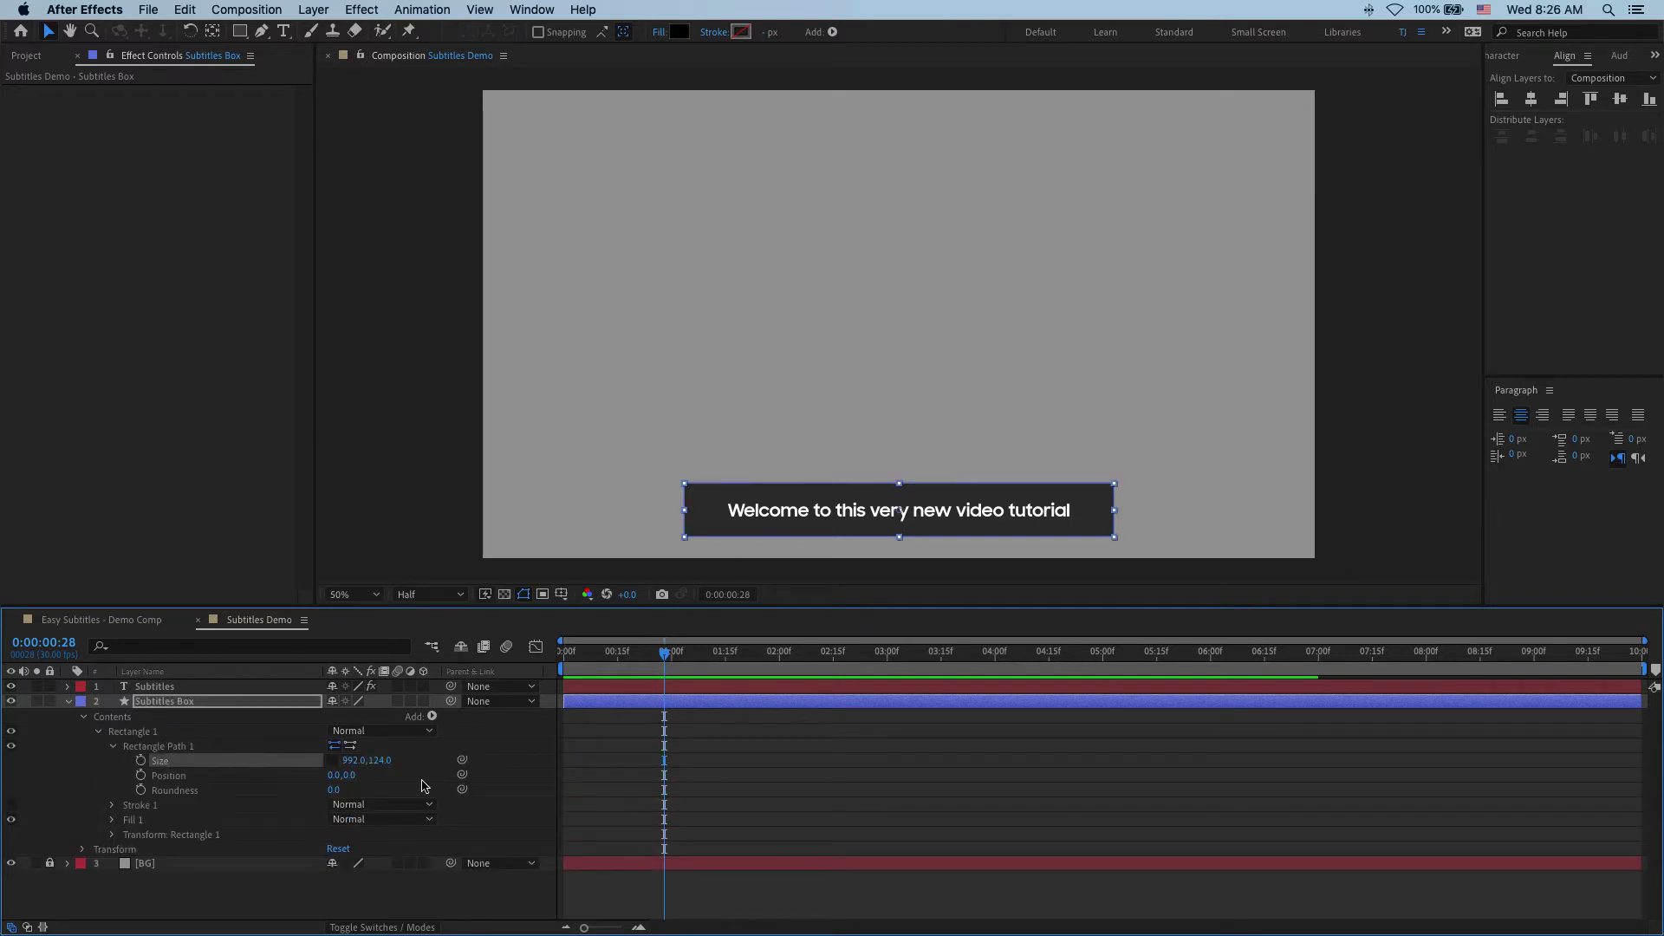
{"action": "left_click_drag", "start_coordinate": [359, 760], "coordinate": [294, 774]}
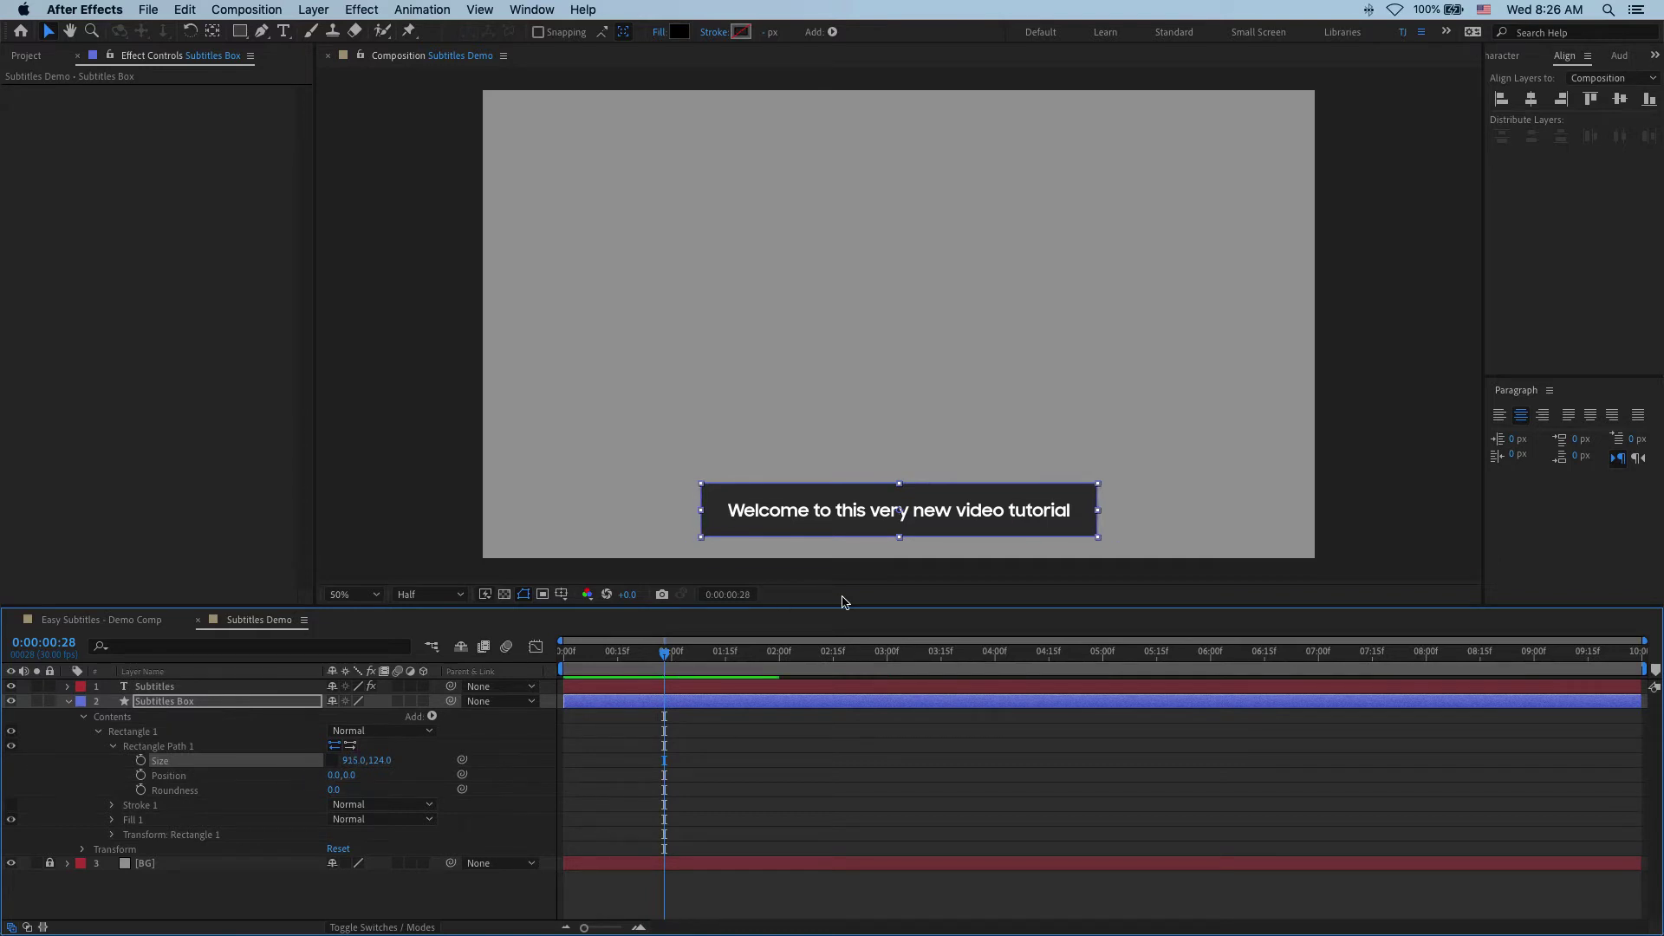
{"action": "left_click", "coordinate": [819, 686]}
{"action": "left_click", "coordinate": [728, 703]}
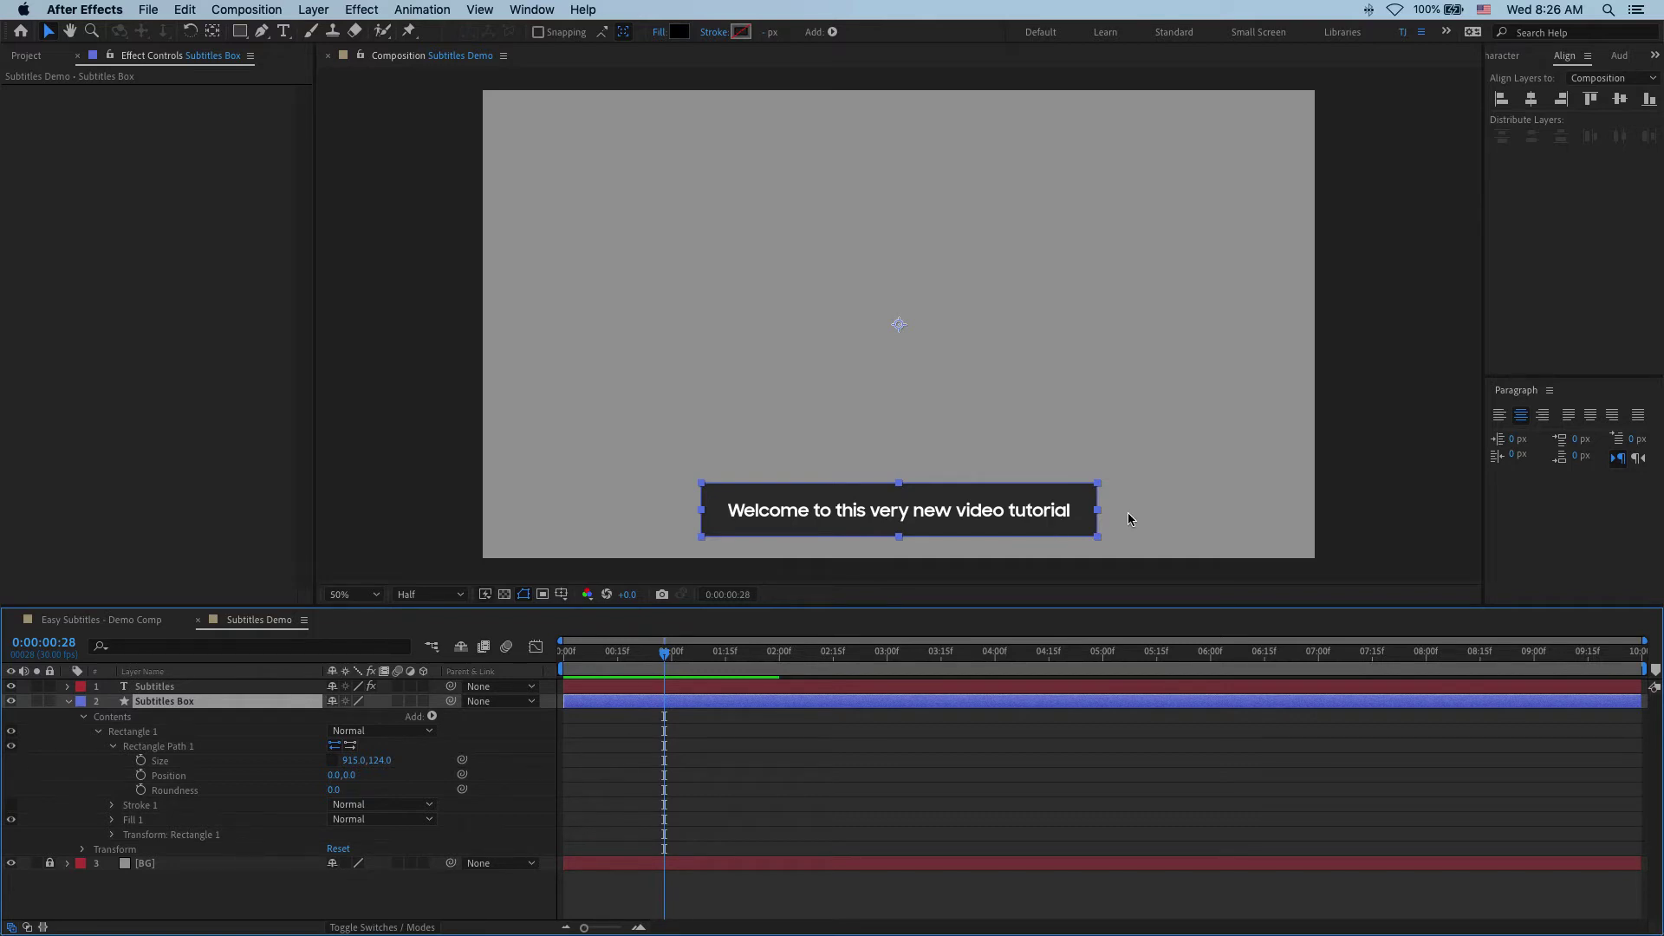
{"action": "left_click", "coordinate": [181, 766]}
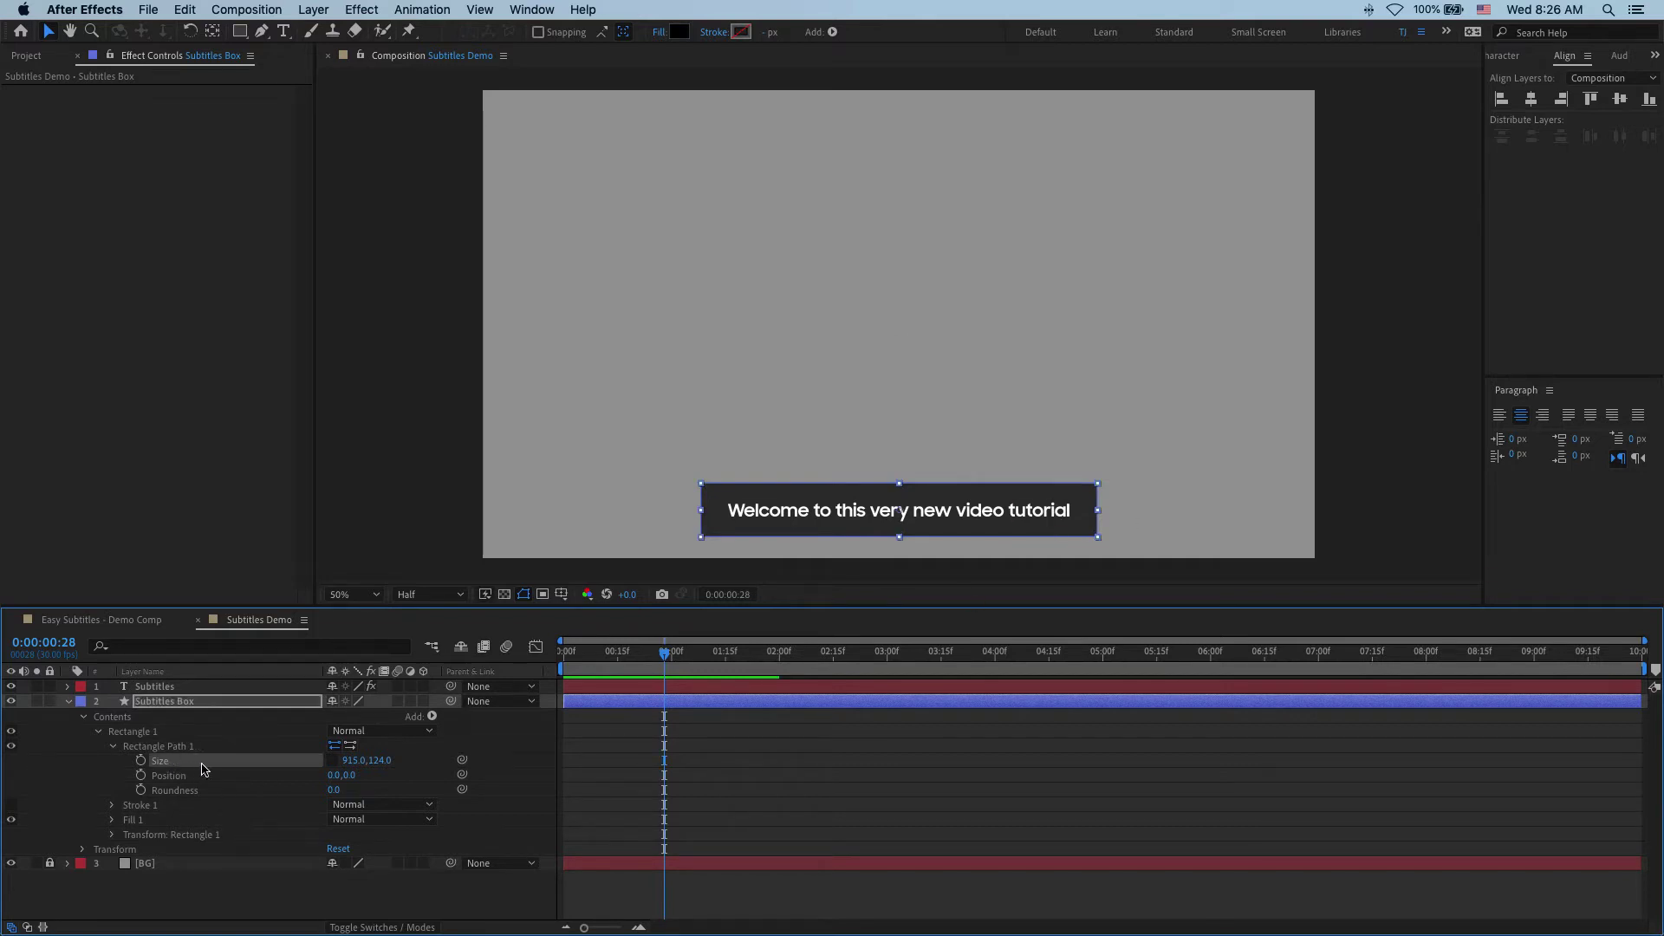
Replace the Size expression with a first line subText = thisComp.layer("Subtitles") via pickwhip
{"action": "left_click", "coordinate": [141, 761], "text": "alt"}
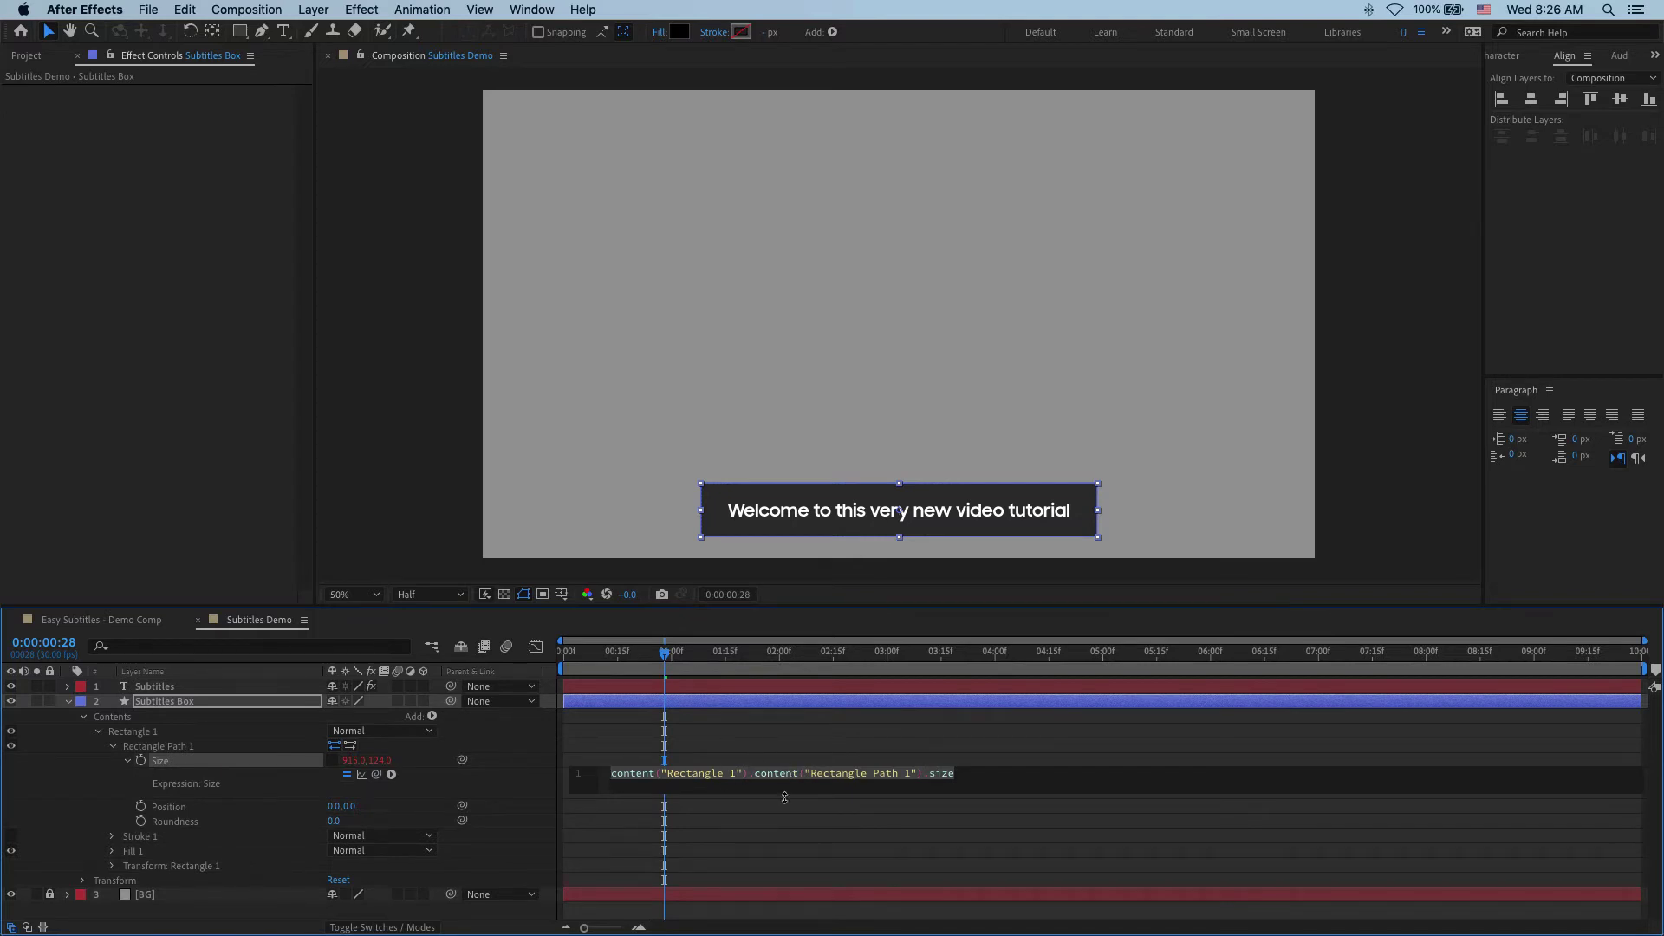
{"action": "left_click_drag", "start_coordinate": [991, 775], "coordinate": [576, 770]}
{"action": "key", "text": "BackSpace"}
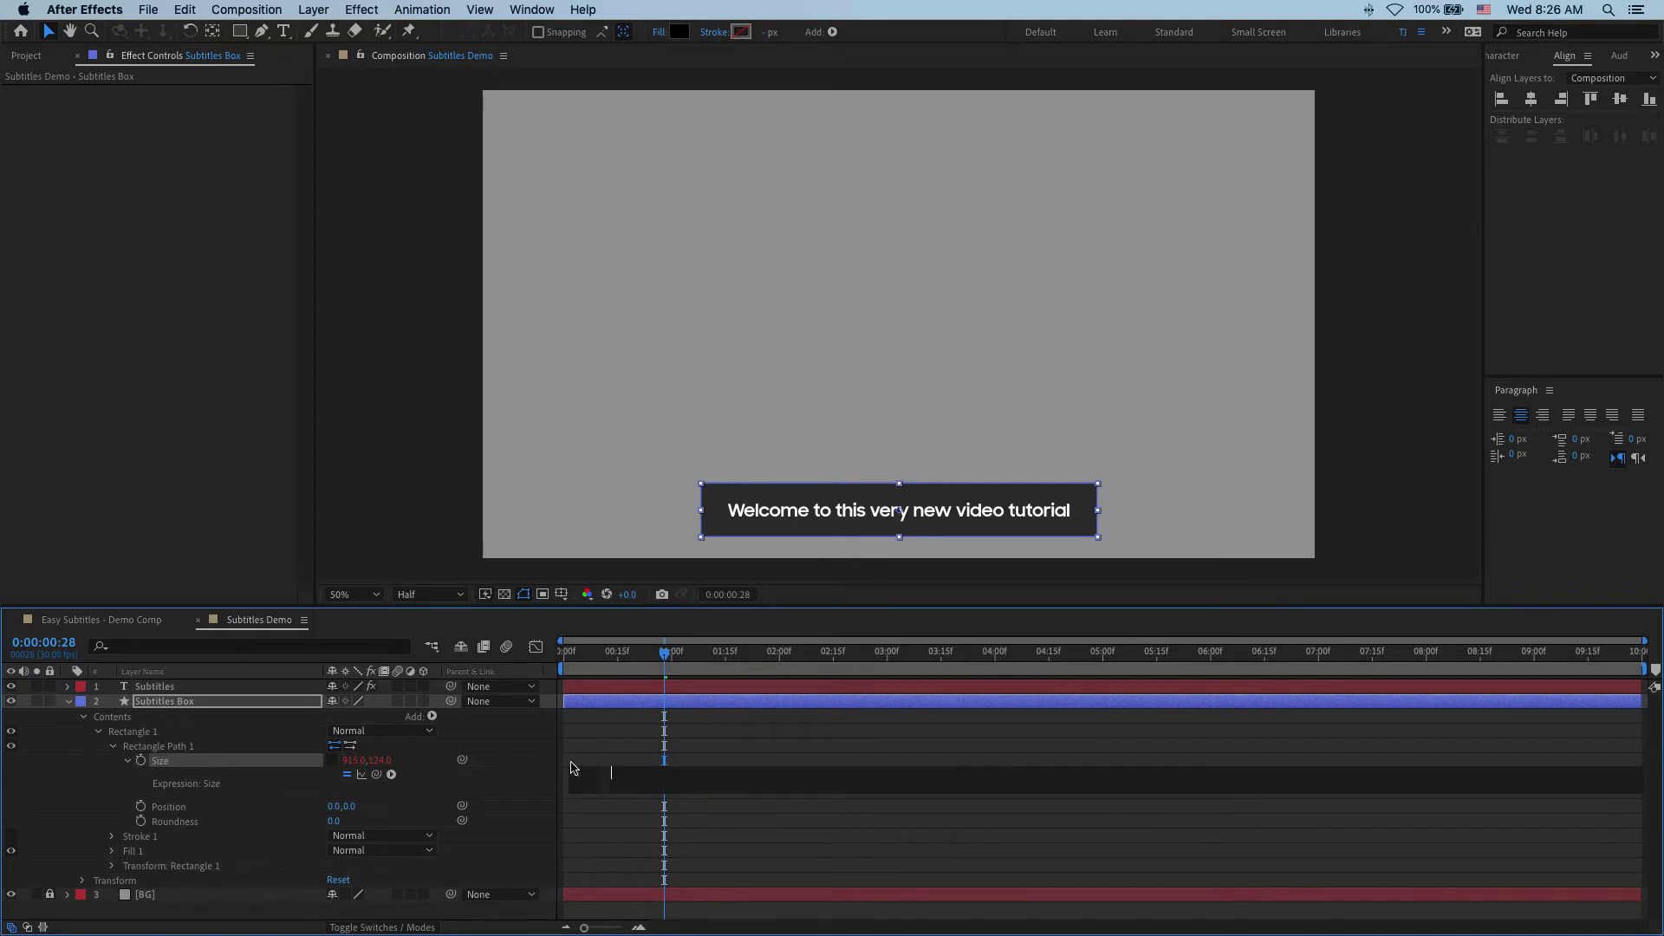
{"action": "key", "text": "Return"}
{"action": "key", "text": "Return"}
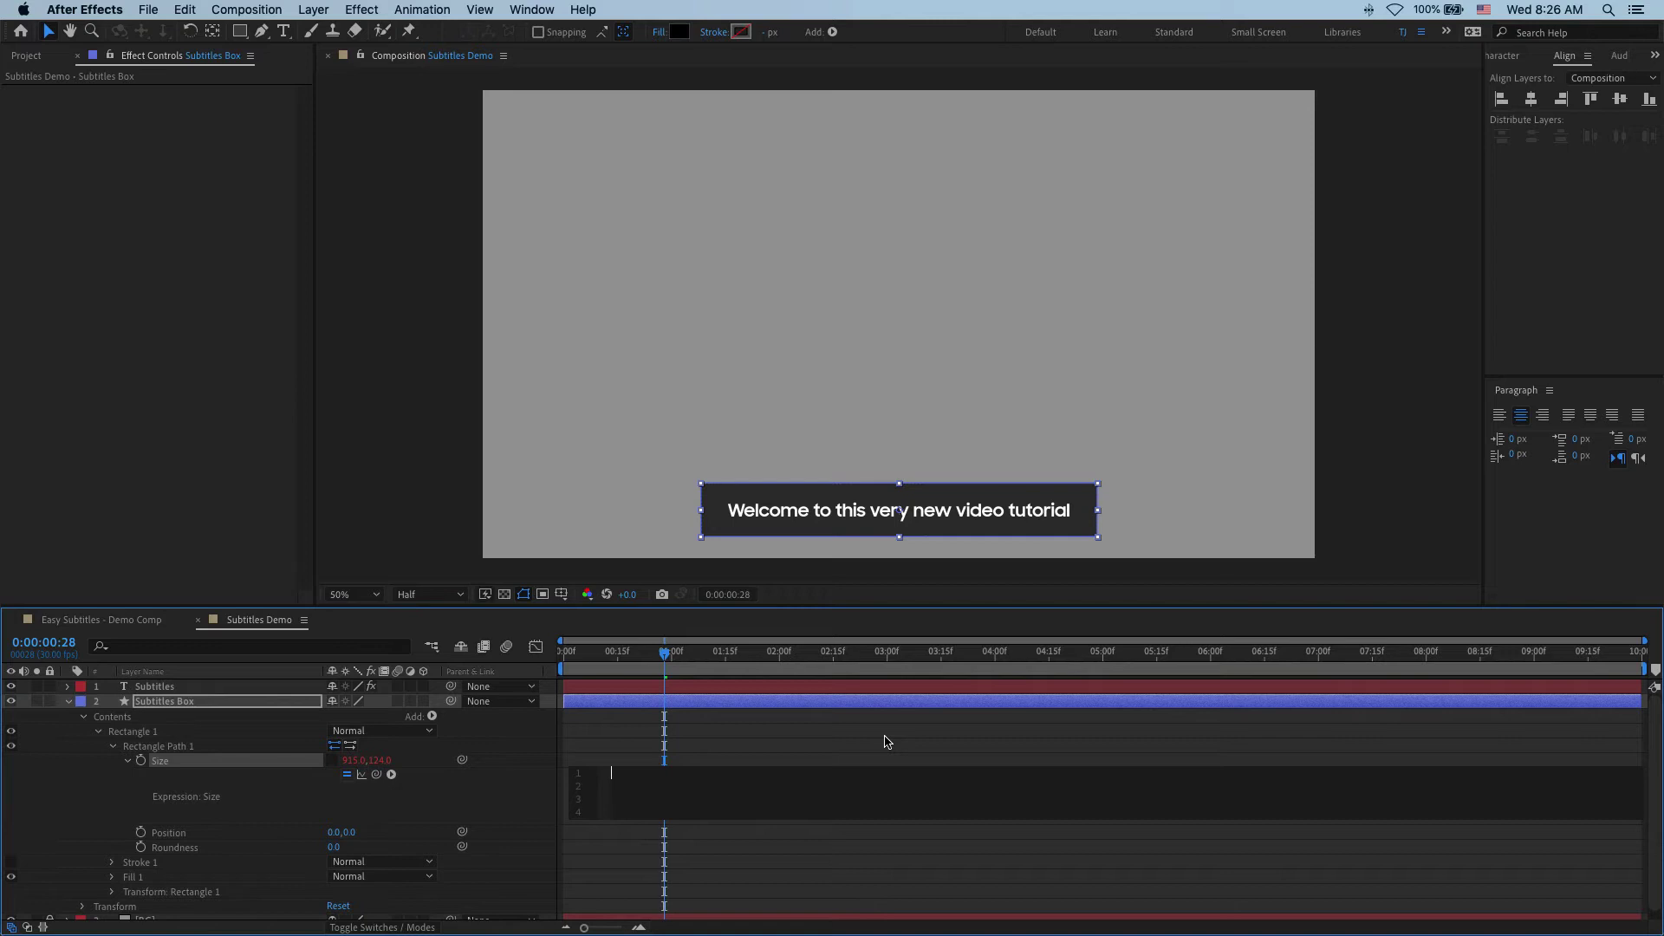
{"action": "type", "text": "subText ="}
{"action": "left_click_drag", "start_coordinate": [376, 774], "coordinate": [191, 691]}
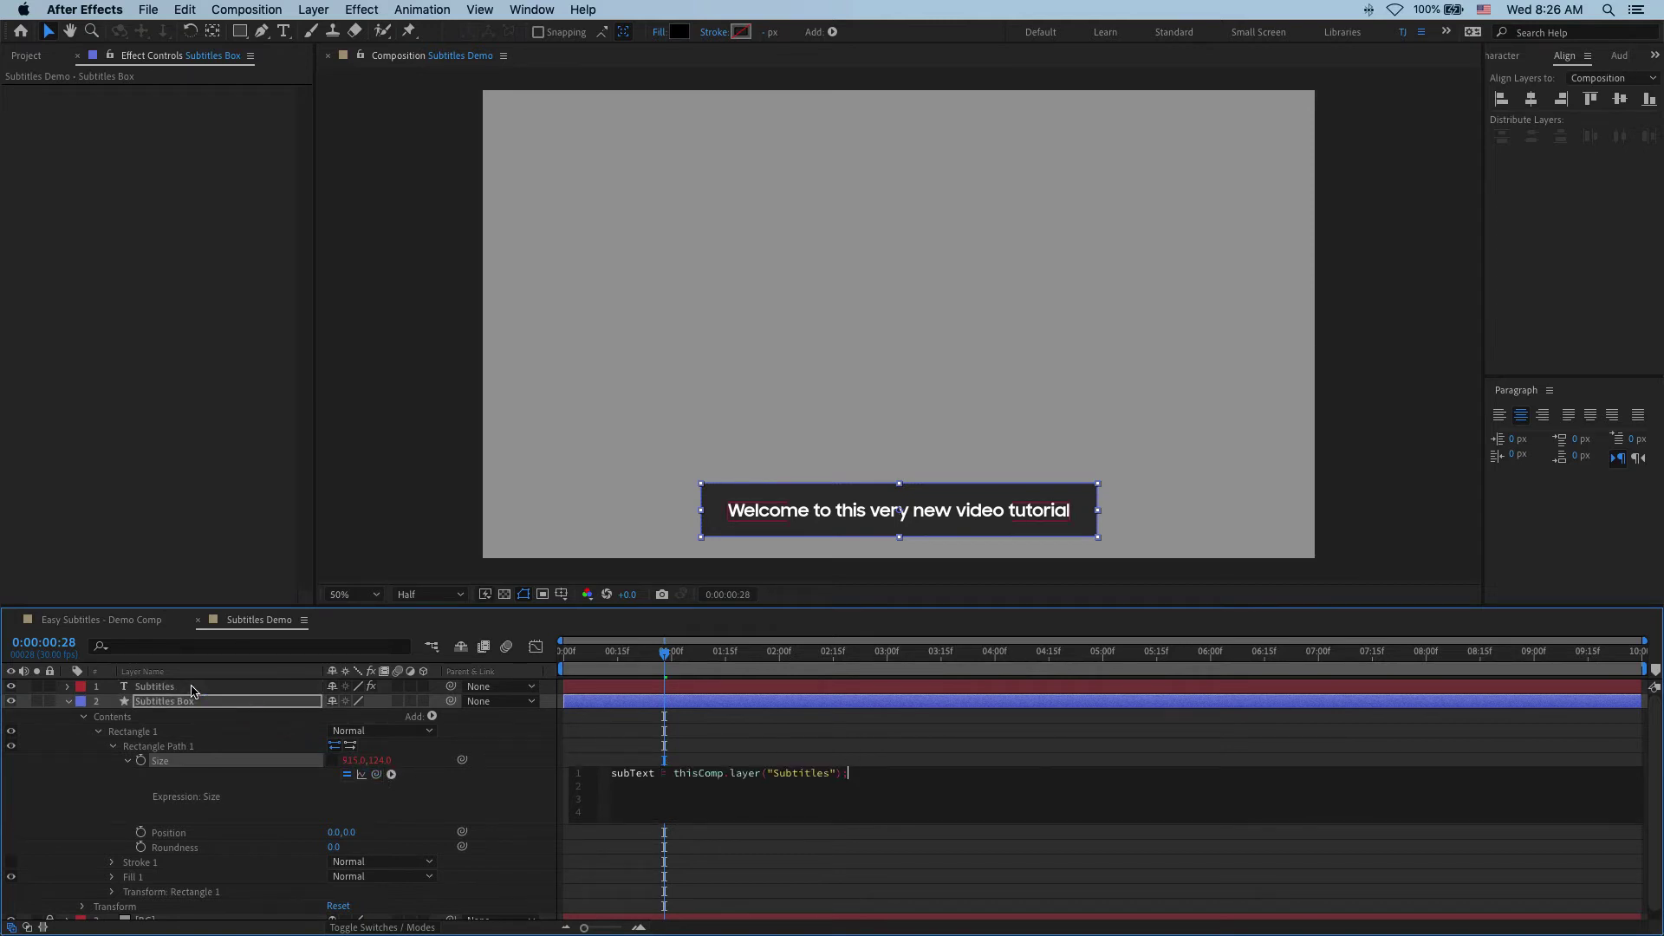
{"action": "left_click", "coordinate": [884, 772]}
Add the line textWidth = subText.sourceRectAtTime(time).width; to the Size expression
{"action": "key", "text": "Return"}
{"action": "key", "text": "Return"}
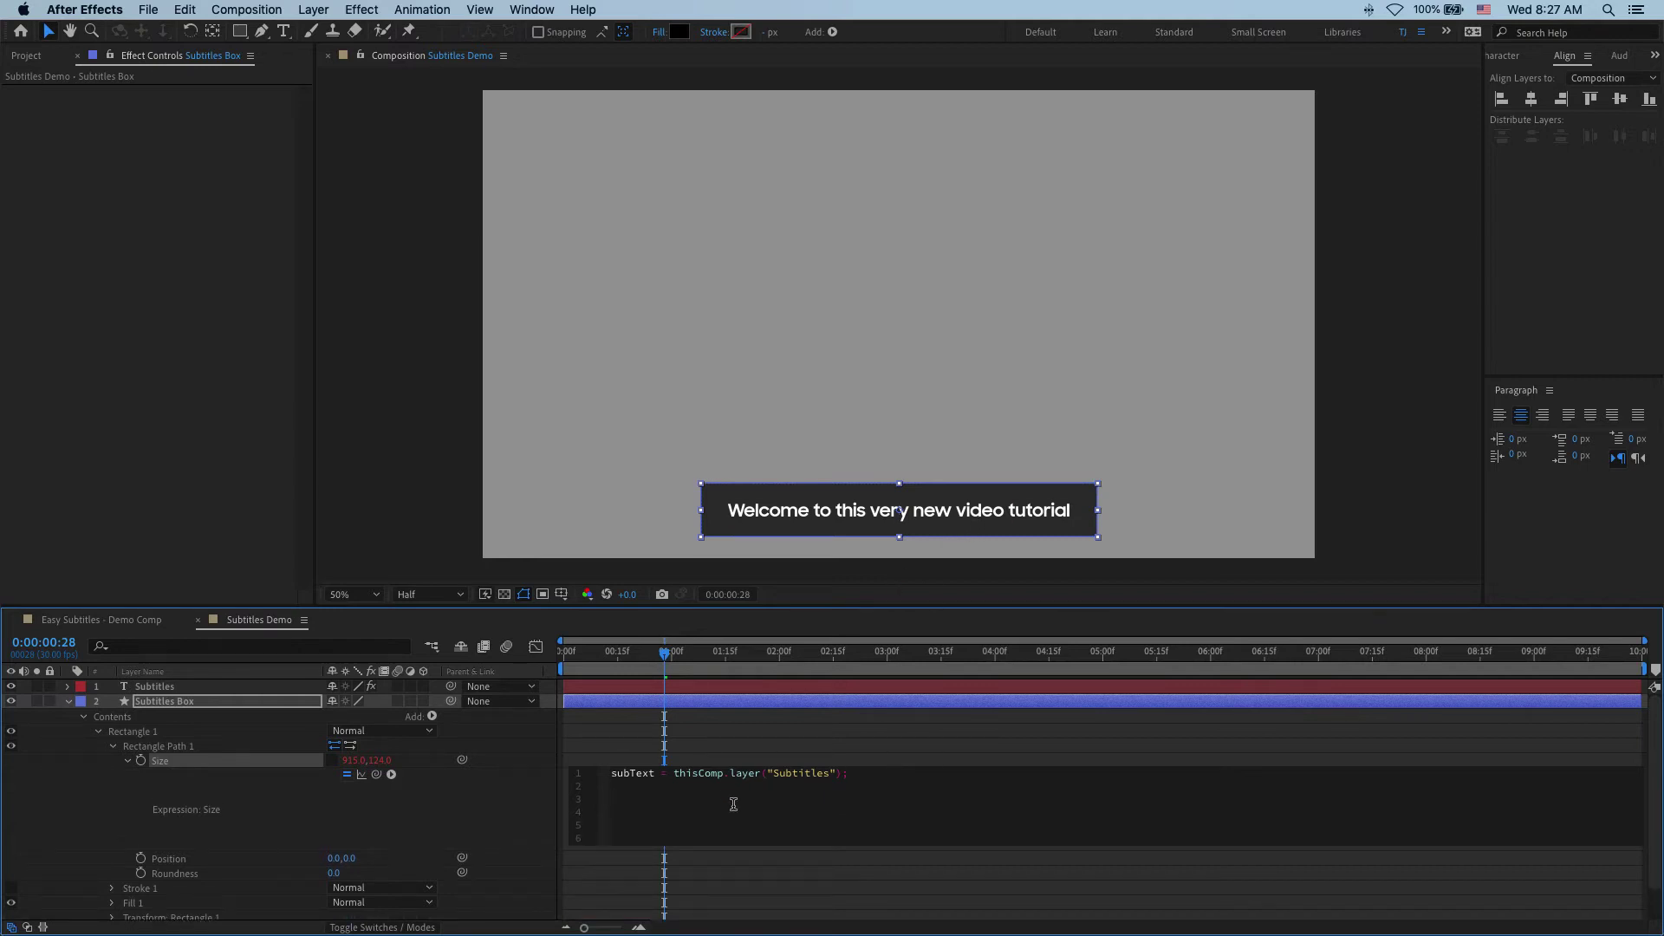
{"action": "type", "text": "textWi"}
{"action": "type", "text": "dth = subText"}
{"action": "left_click", "coordinate": [749, 797]}
{"action": "type", "text": "source"}
{"action": "key", "text": "Down"}
{"action": "key", "text": "Down"}
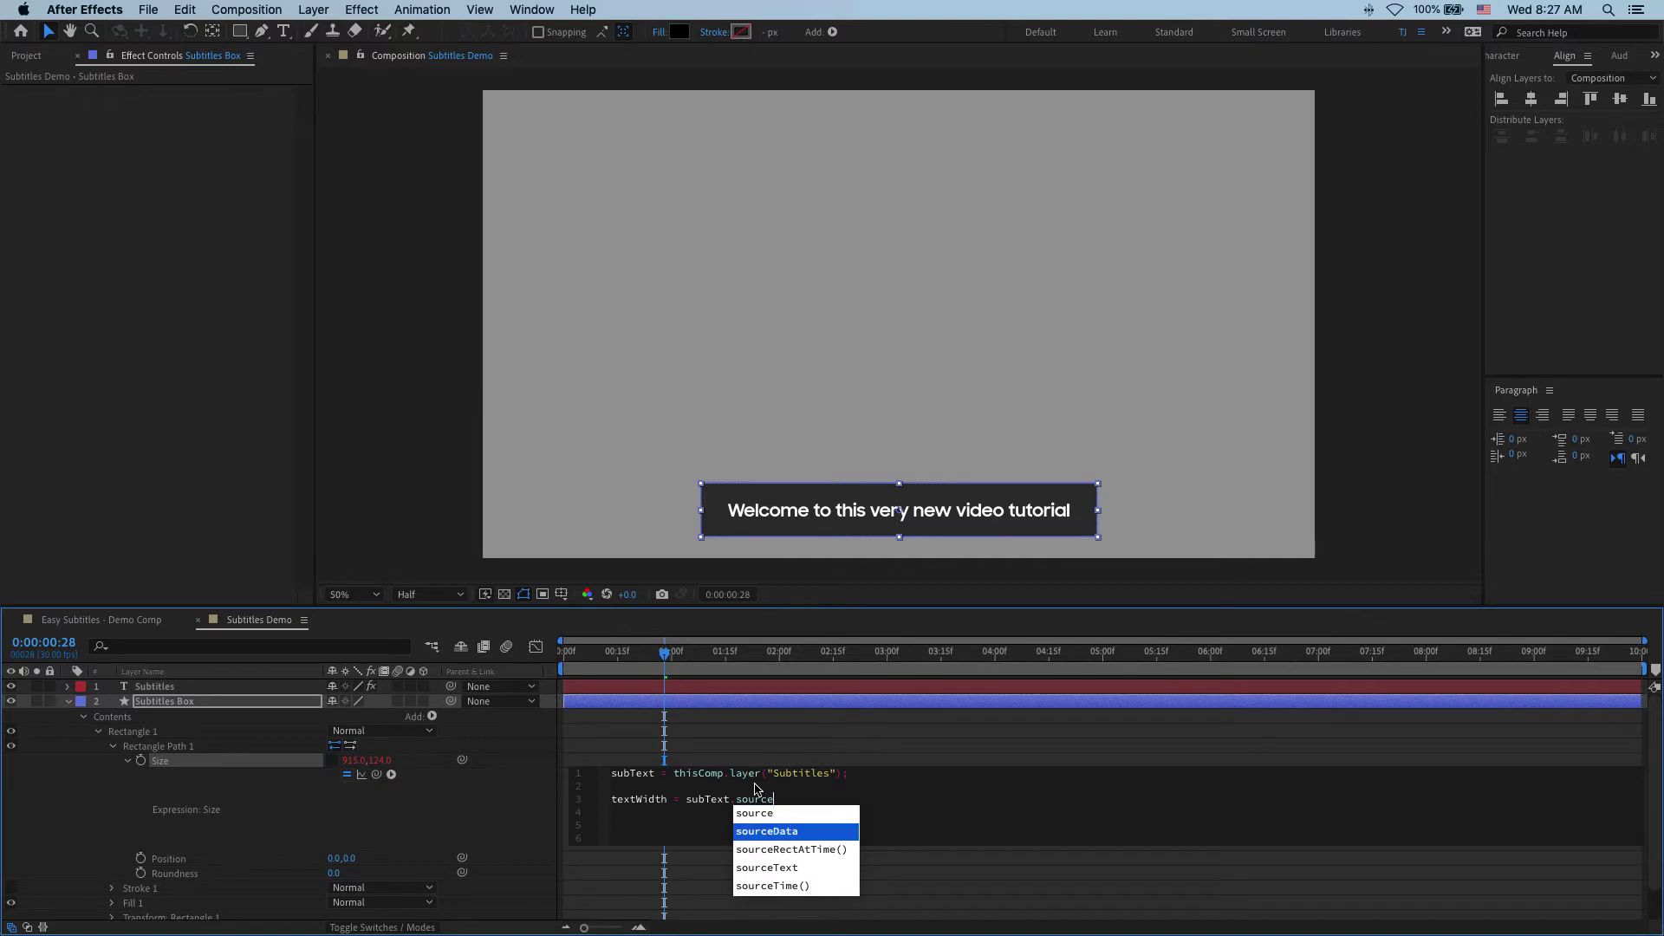
{"action": "key", "text": "Return"}
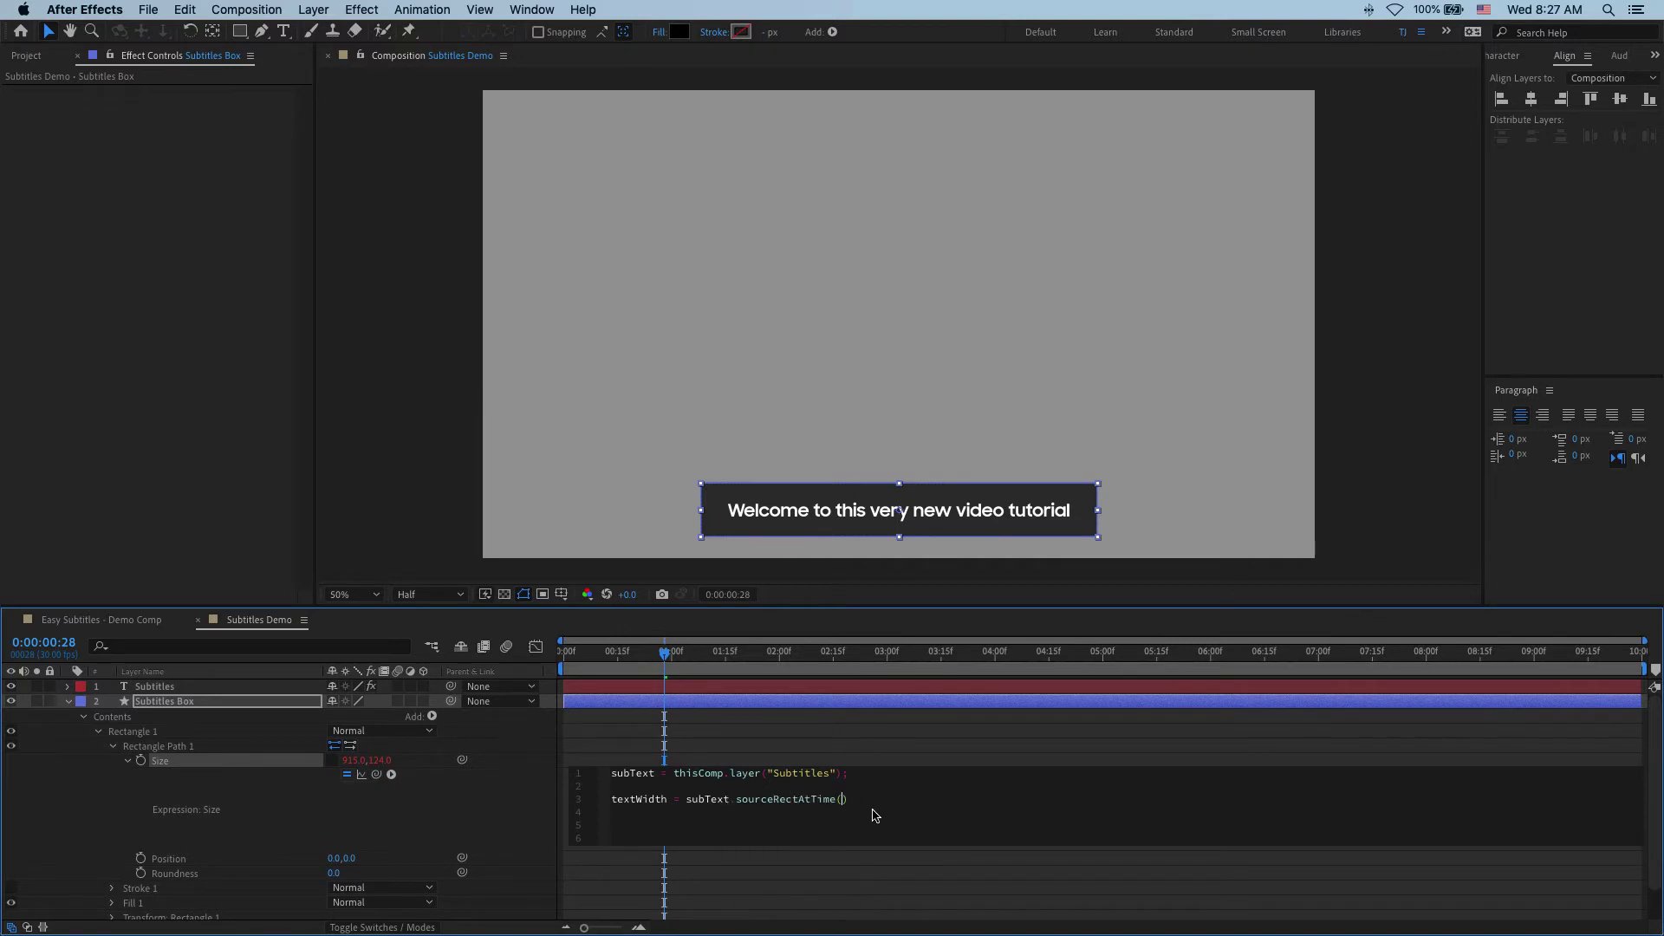
{"action": "type", "text": "time"}
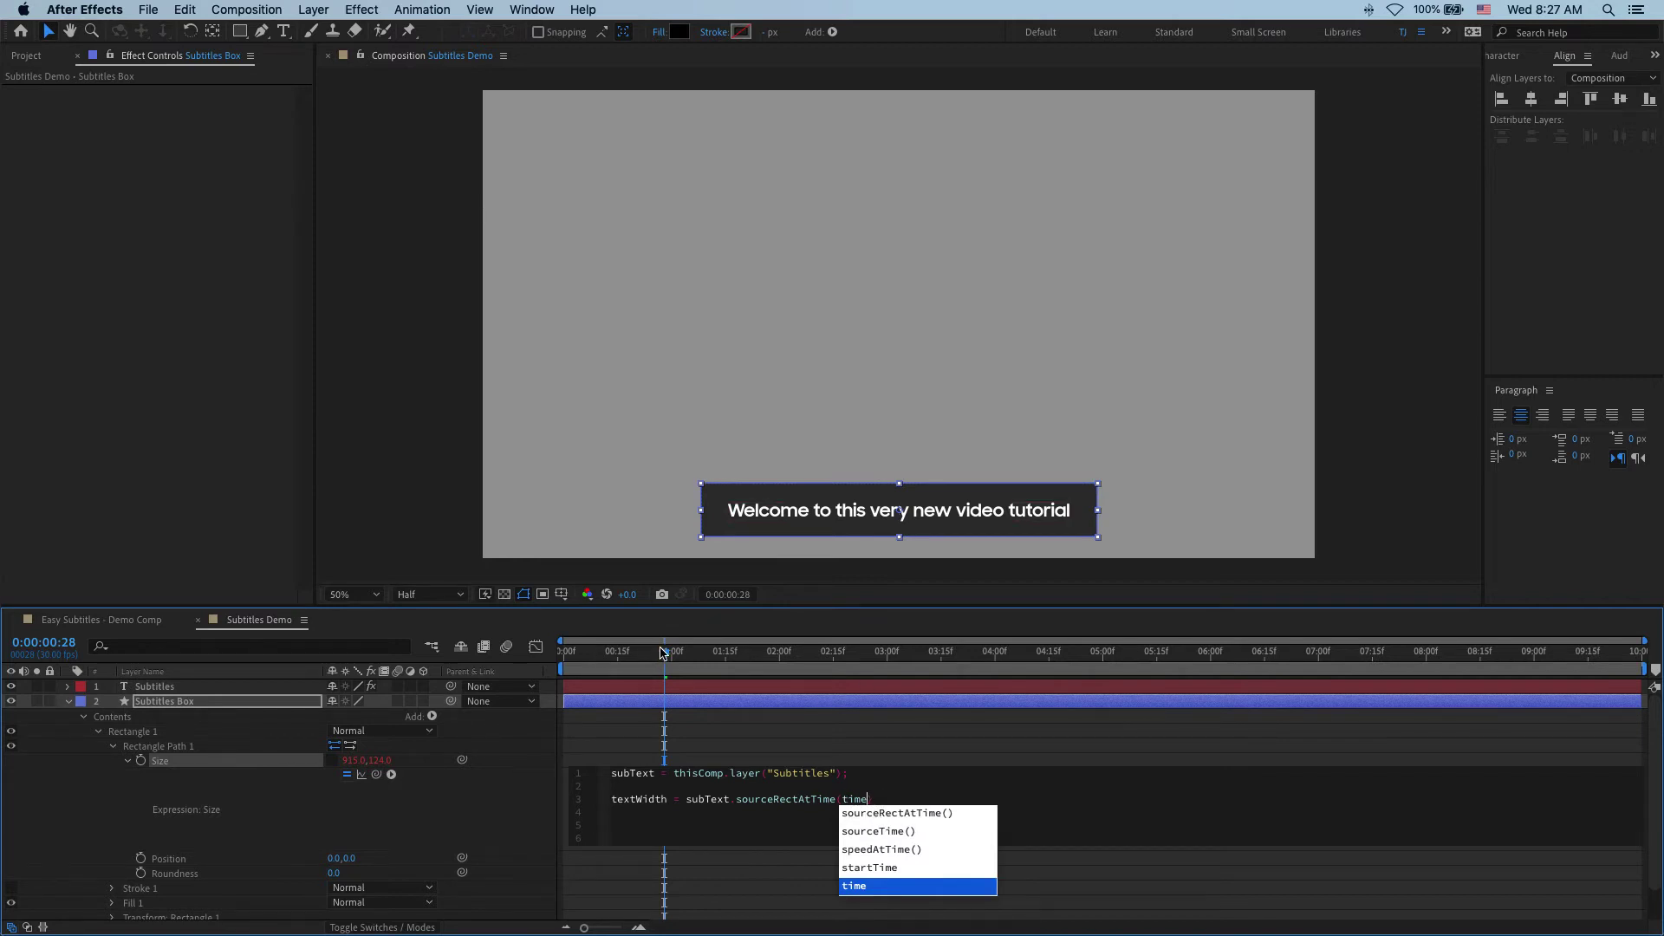
{"action": "type", "text": ")"}
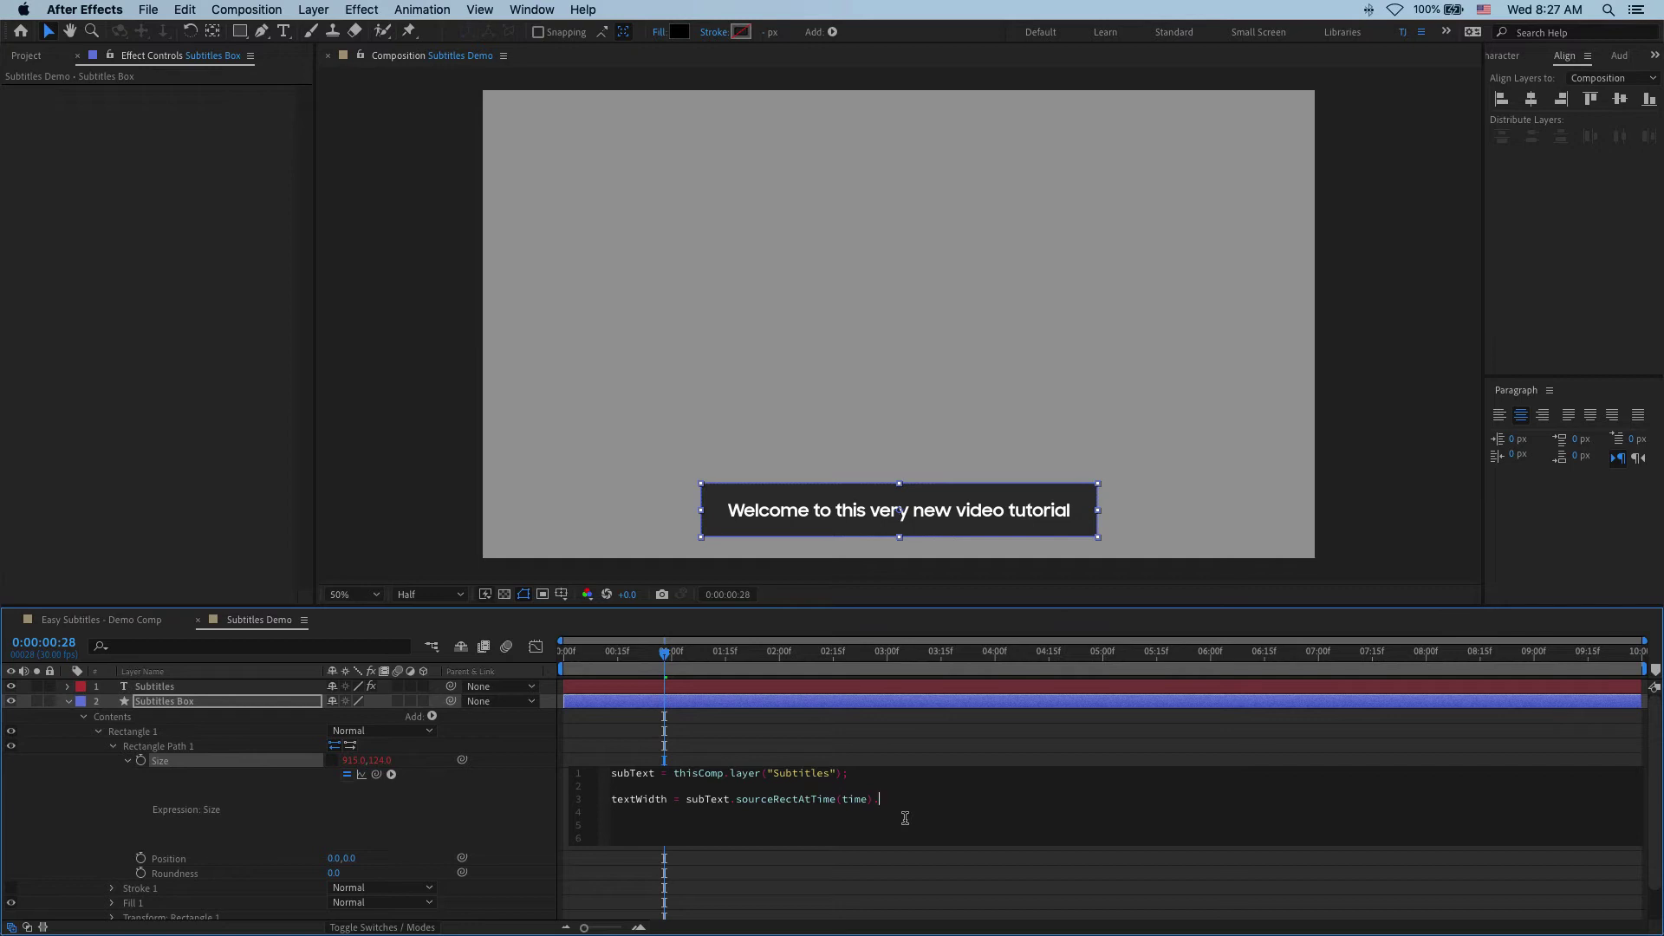
{"action": "type", "text": ".width"}
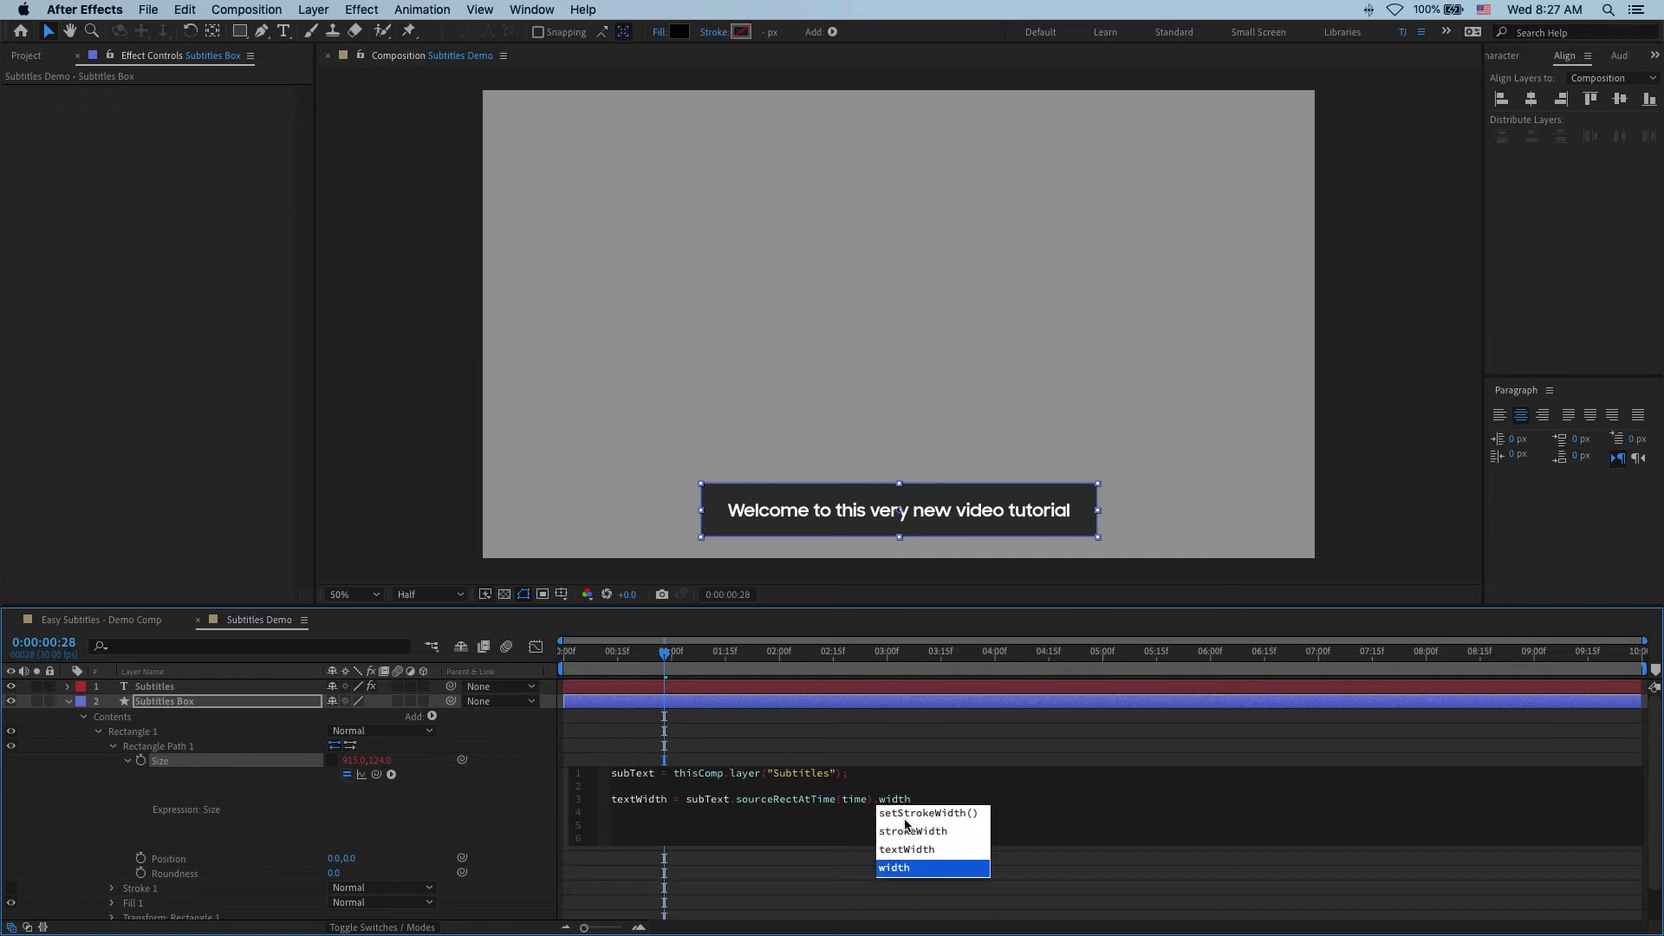
{"action": "type", "text": ";"}
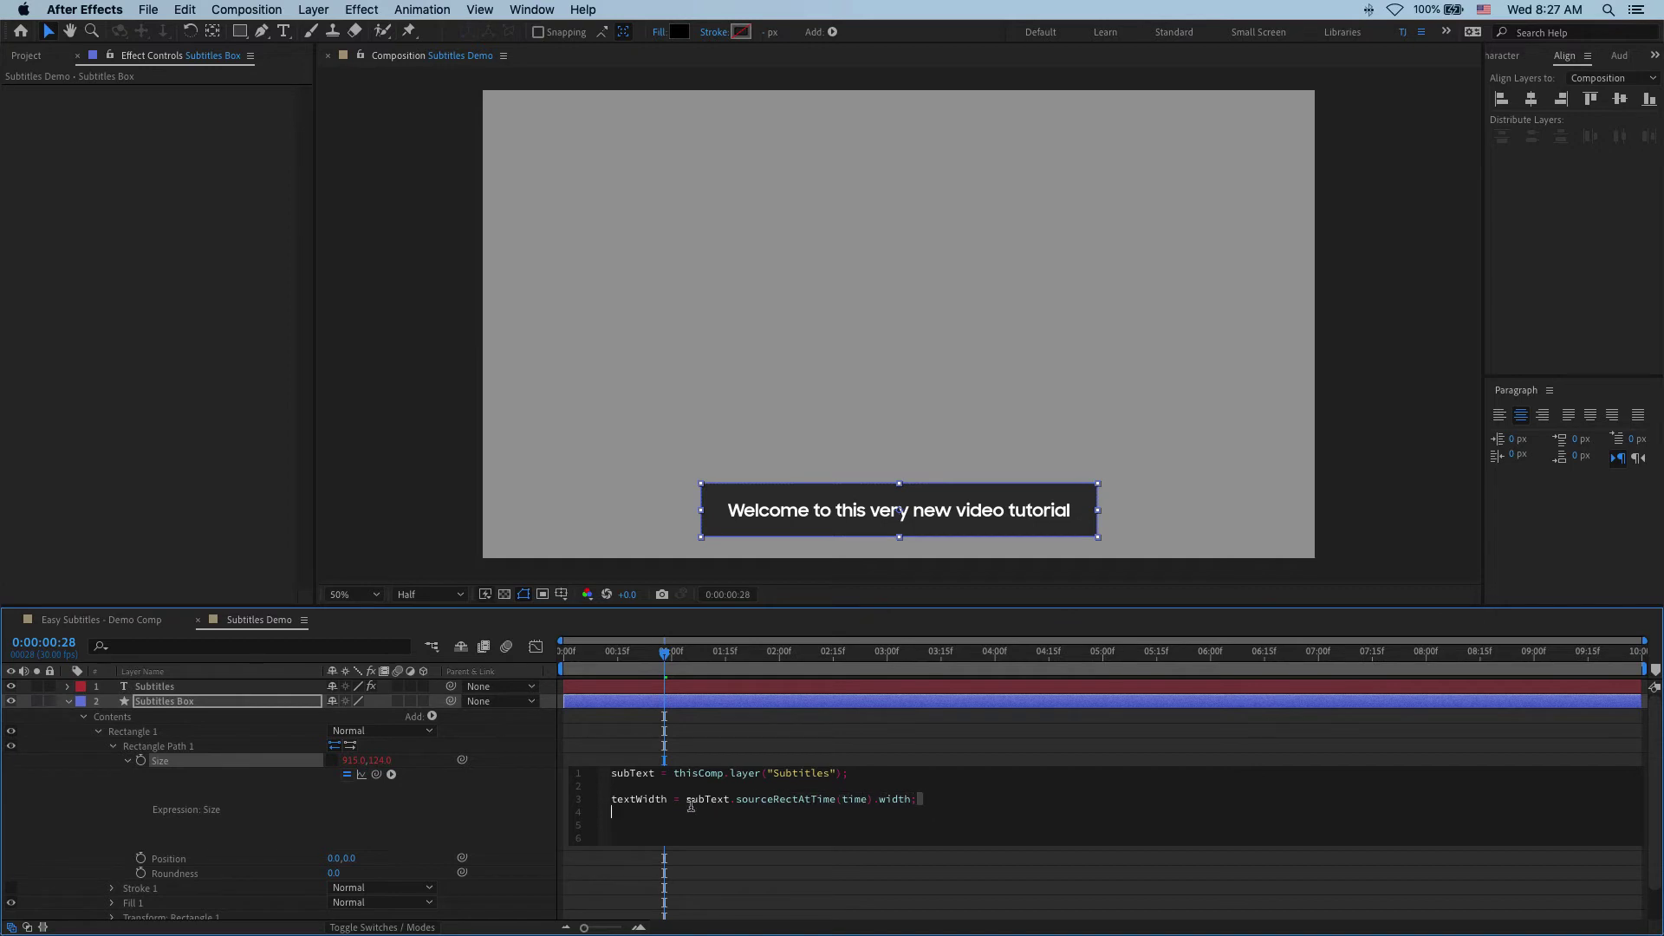
Duplicate that line as textHeight = subText.sourceRectAtTime(time).height;
{"action": "left_click_drag", "start_coordinate": [917, 798], "coordinate": [611, 798]}
{"action": "key", "text": "super+c"}
{"action": "left_click", "coordinate": [957, 795]}
{"action": "key", "text": "Return"}
{"action": "key", "text": "super+v"}
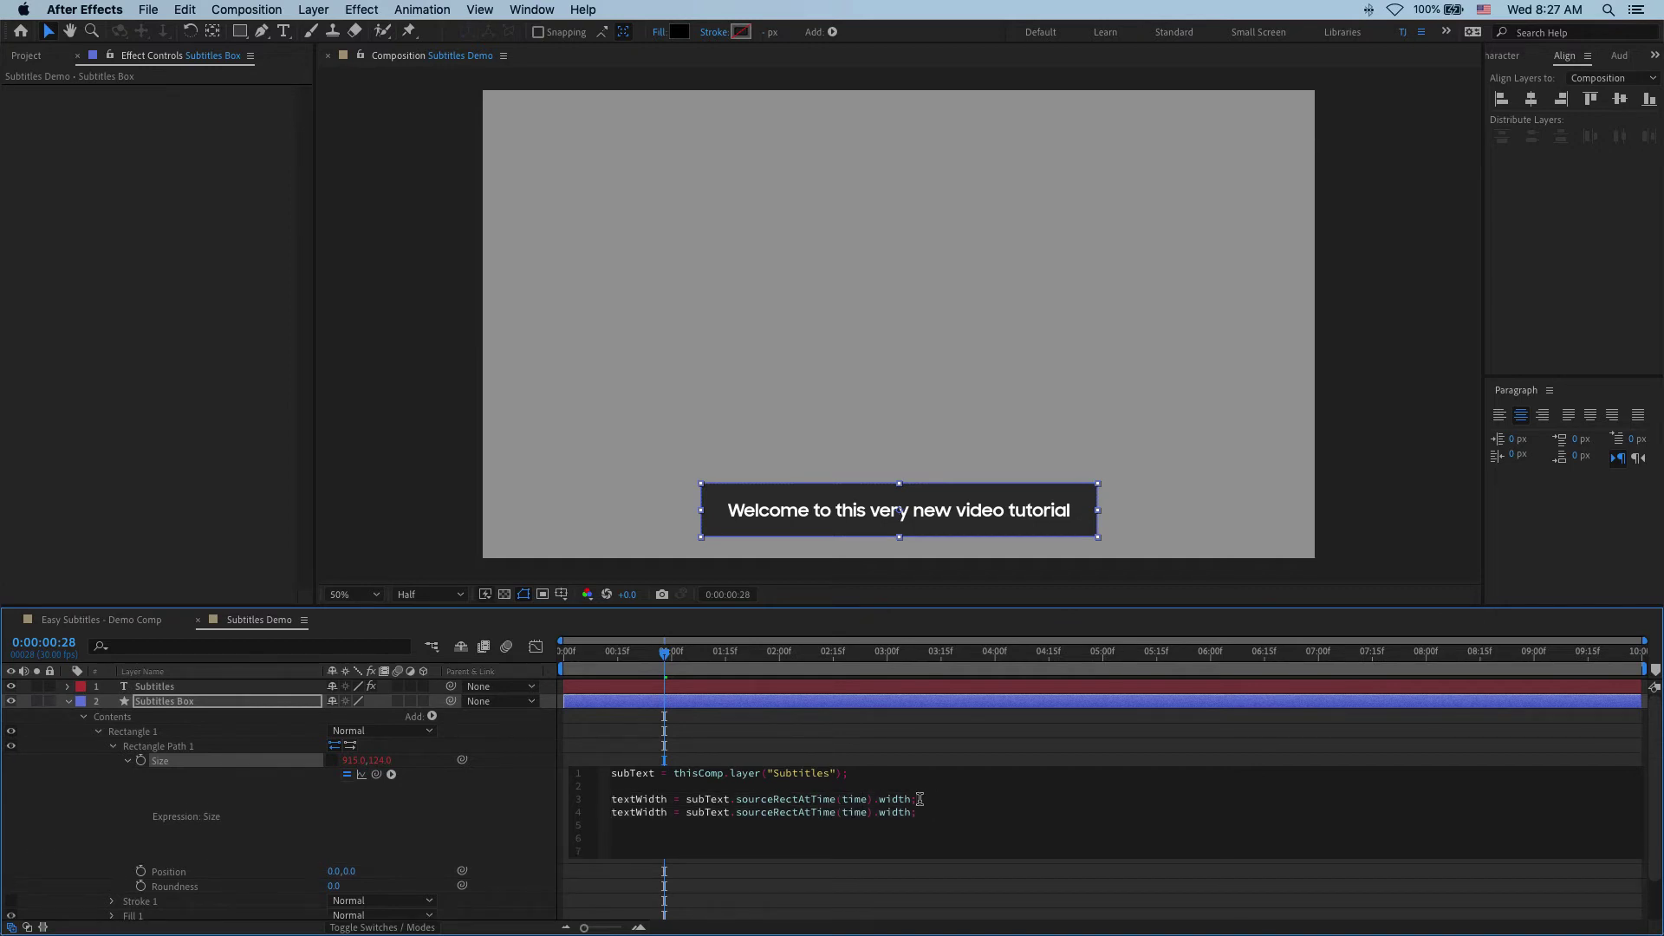
{"action": "left_click", "coordinate": [664, 812]}
{"action": "key", "text": "BackSpace"}
{"action": "key", "text": "BackSpace"}
{"action": "key", "text": "BackSpace"}
{"action": "key", "text": "BackSpace"}
{"action": "key", "text": "BackSpace"}
{"action": "type", "text": "Height"}
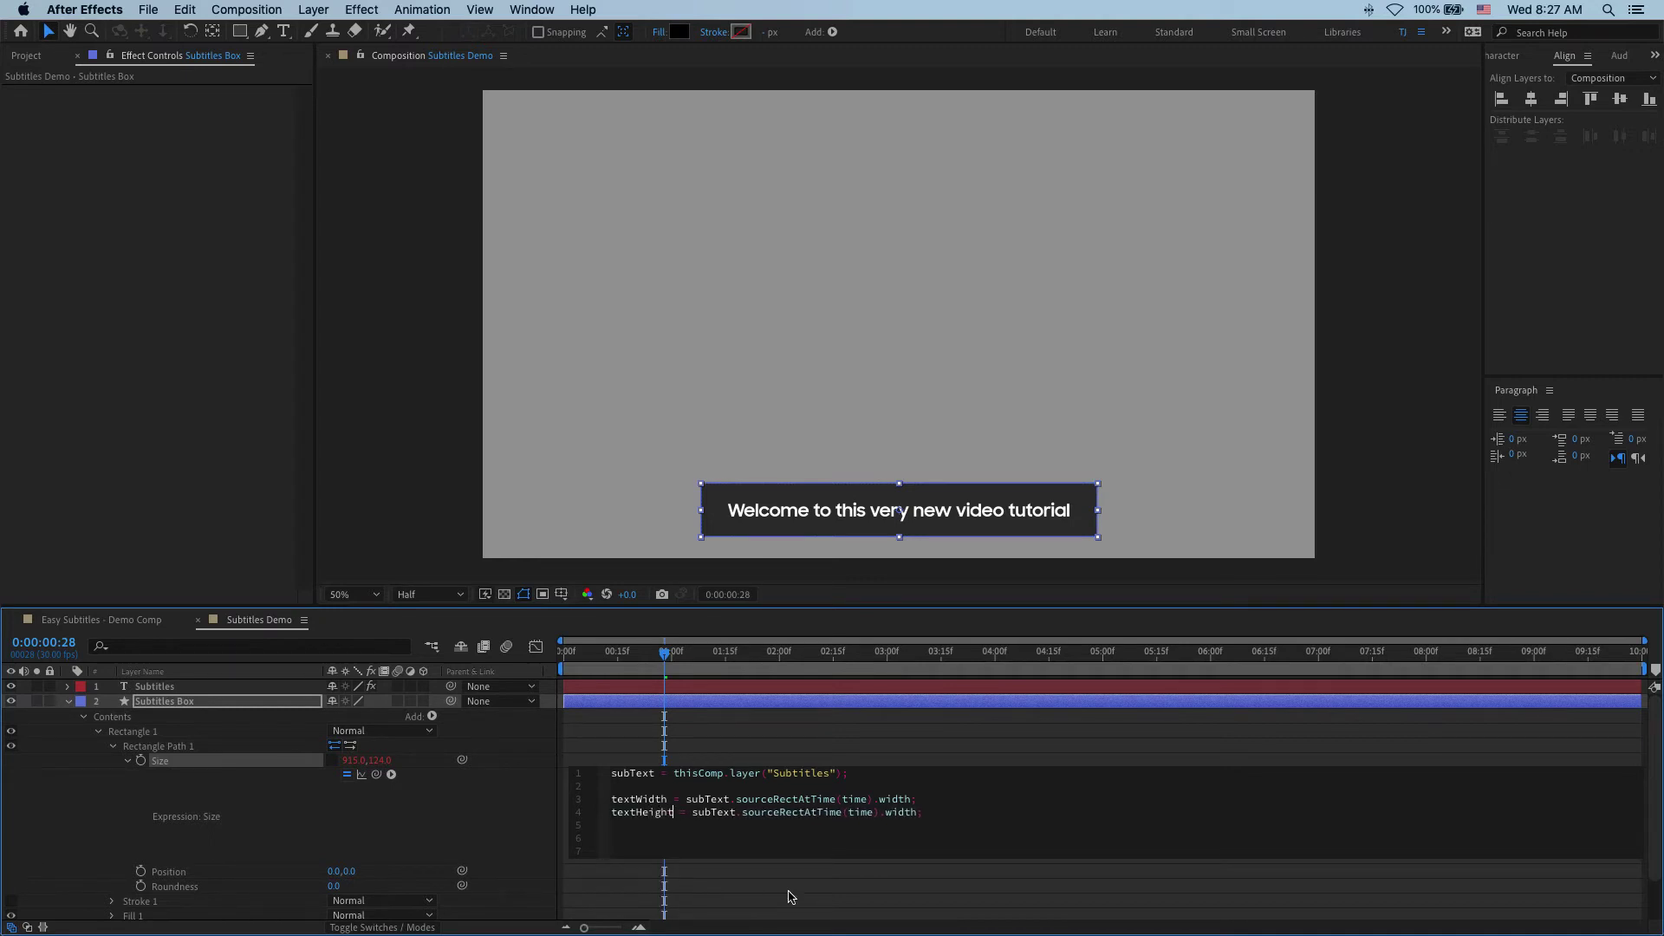
{"action": "double_click", "coordinate": [908, 812]}
{"action": "type", "text": "height;"}
Return [textWidth, textHeight] and apply the expression so the box fits the text
{"action": "key", "text": "Return"}
{"action": "key", "text": "Return"}
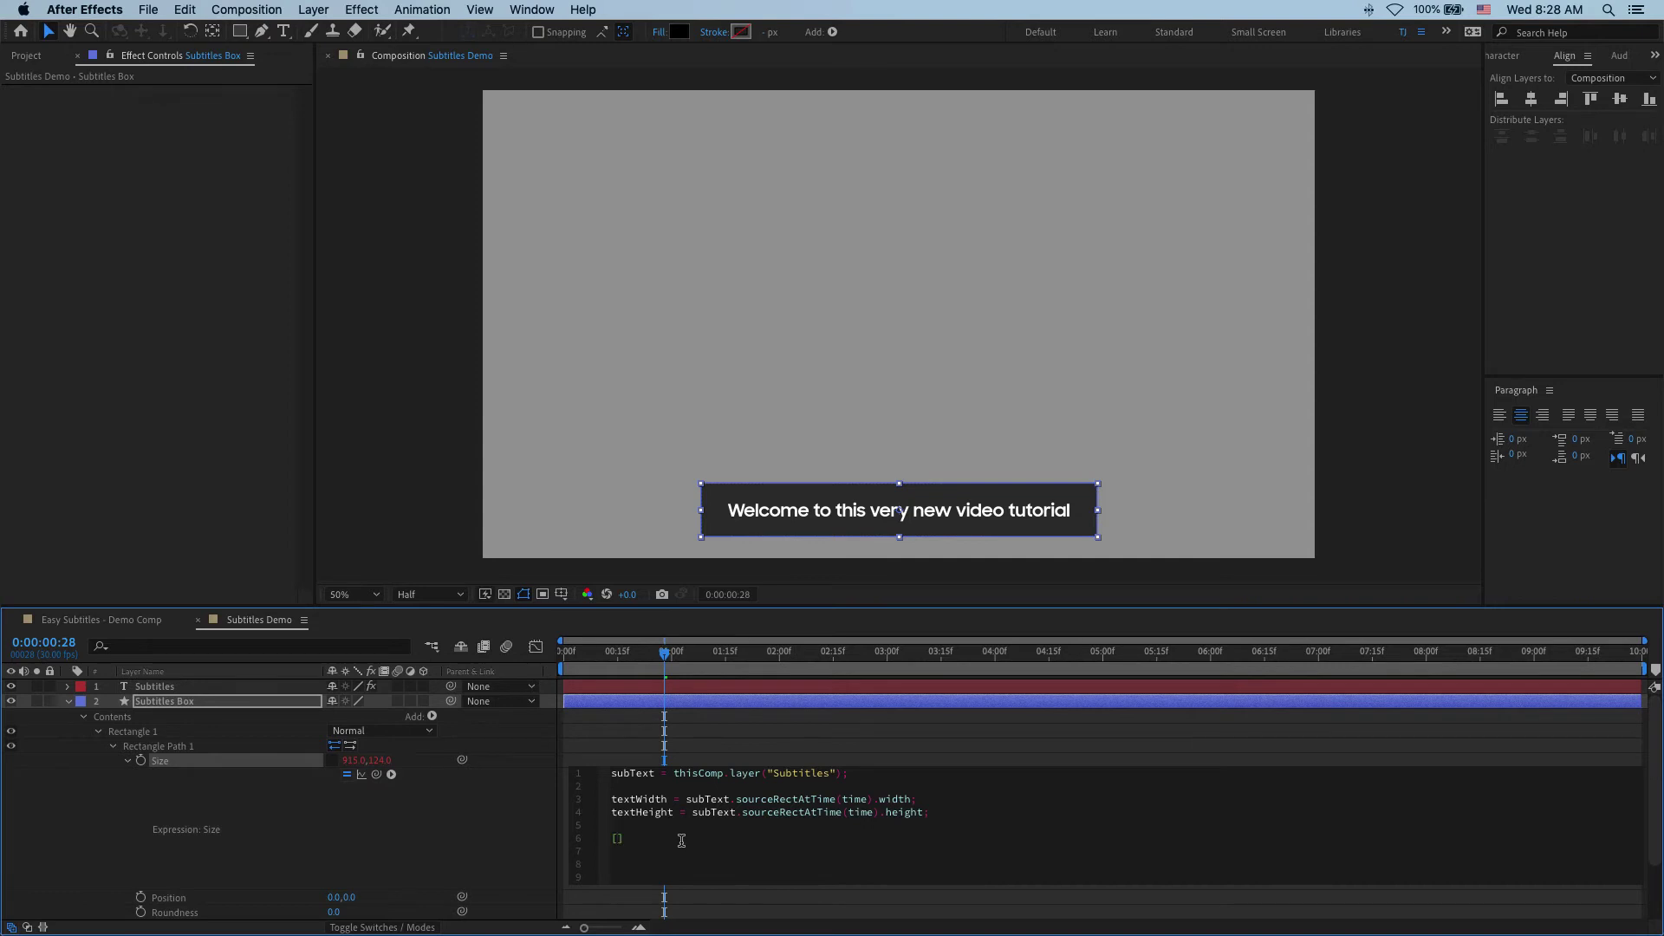
{"action": "type", "text": "extWidth, "}
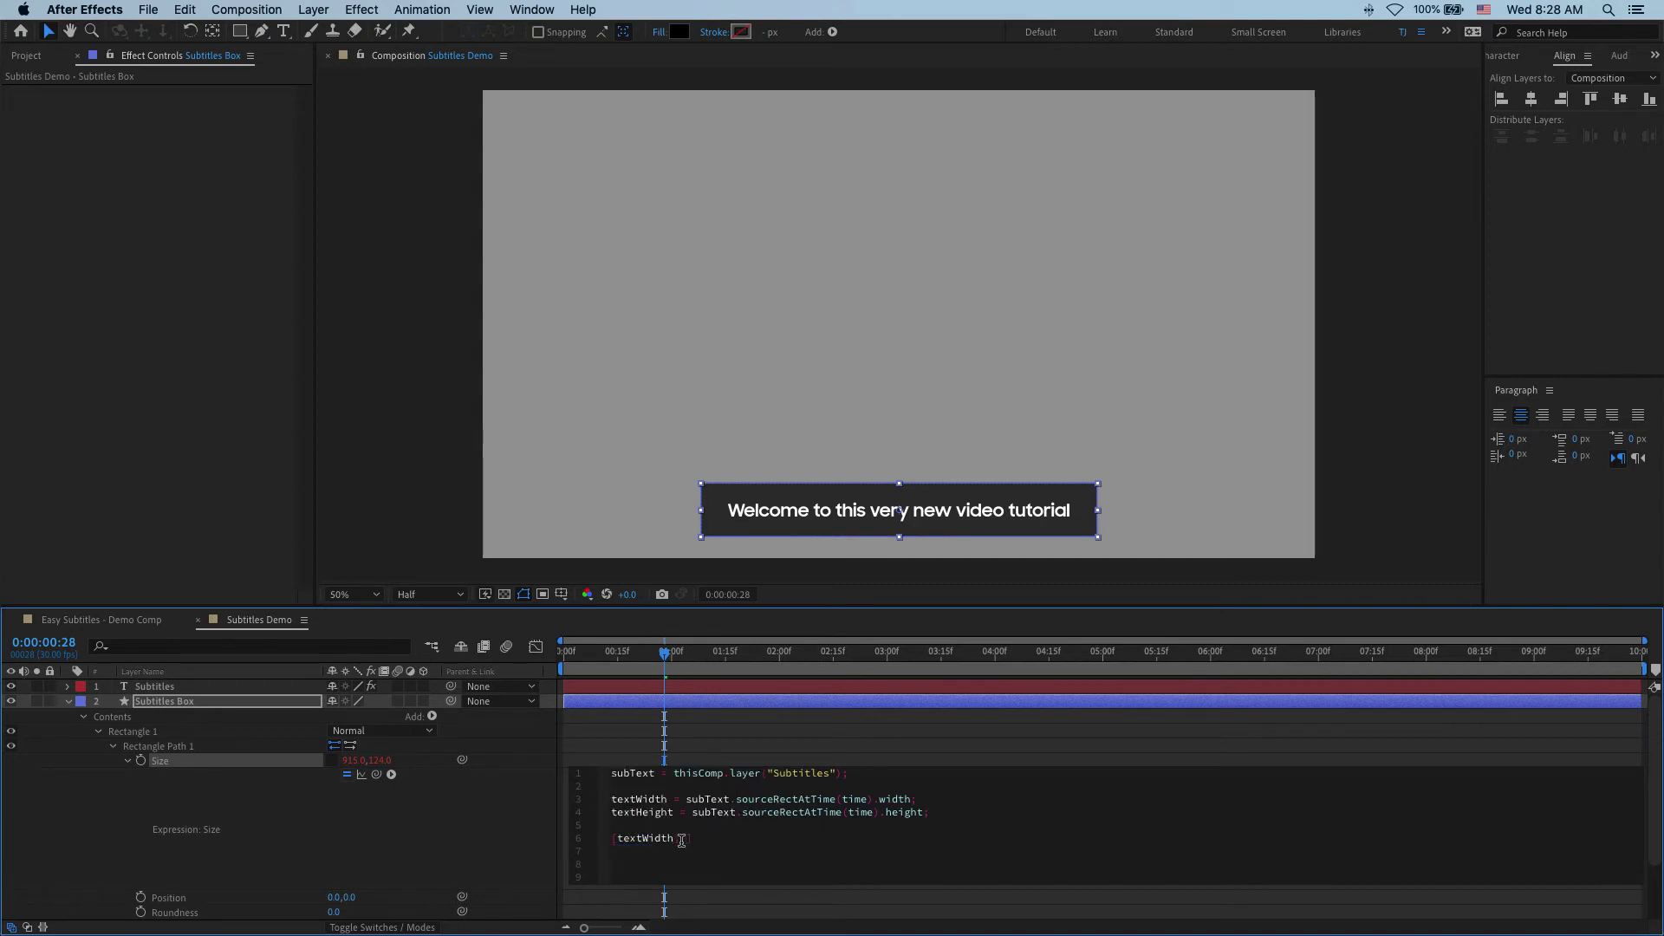
{"action": "type", "text": "text"}
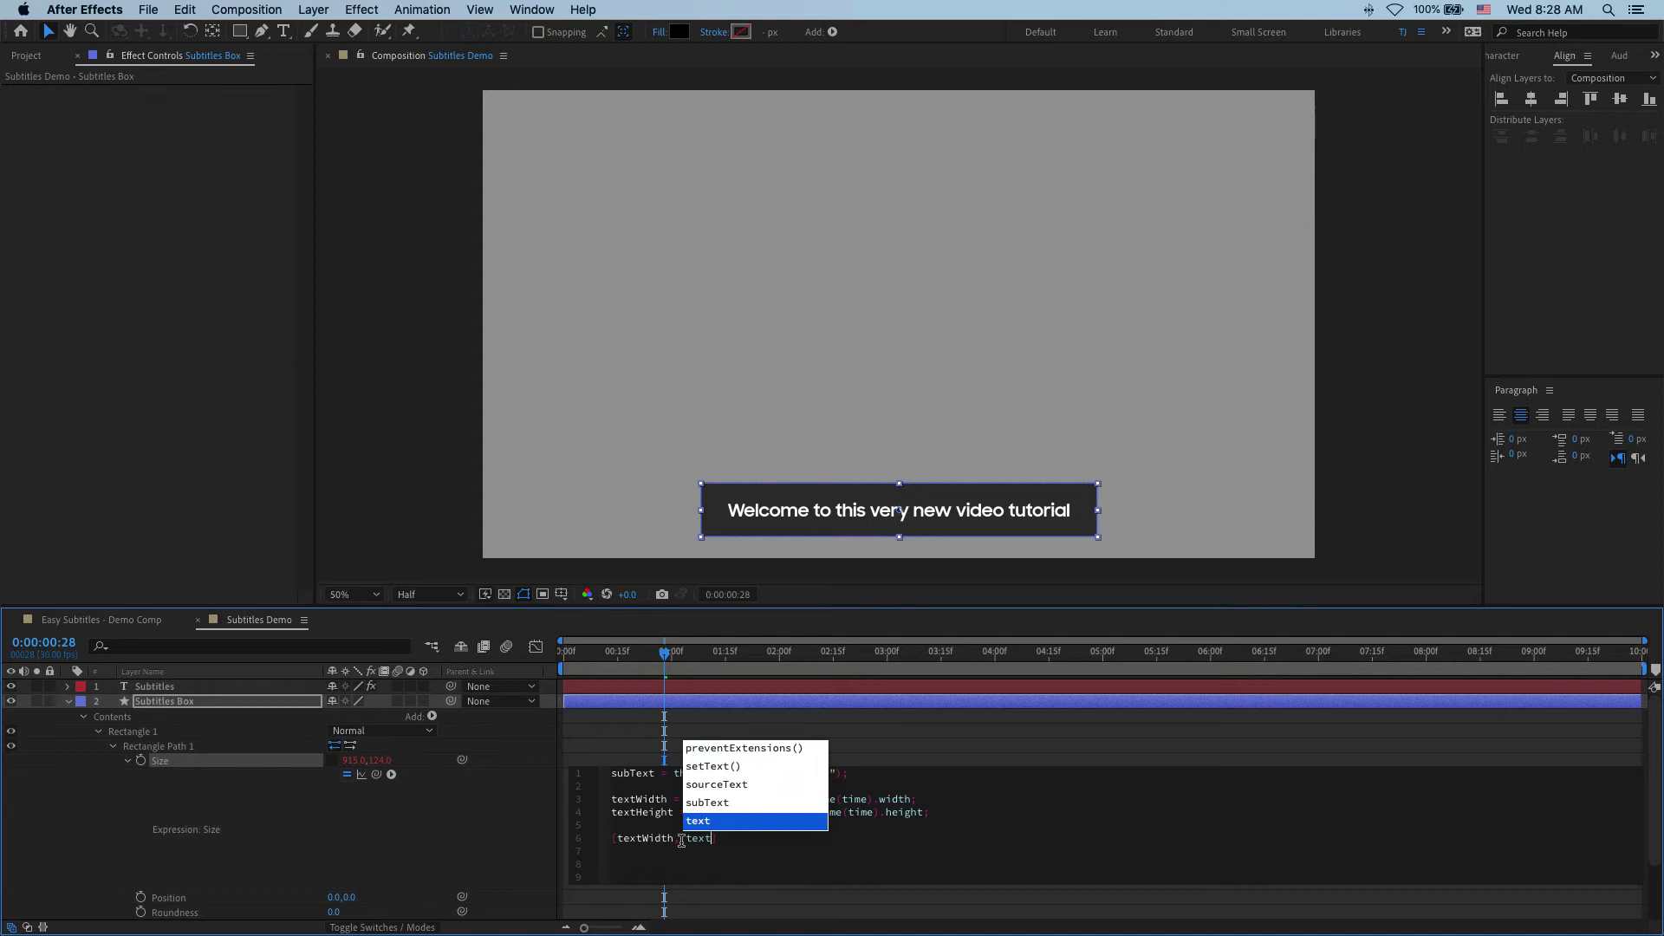
{"action": "type", "text": "Height"}
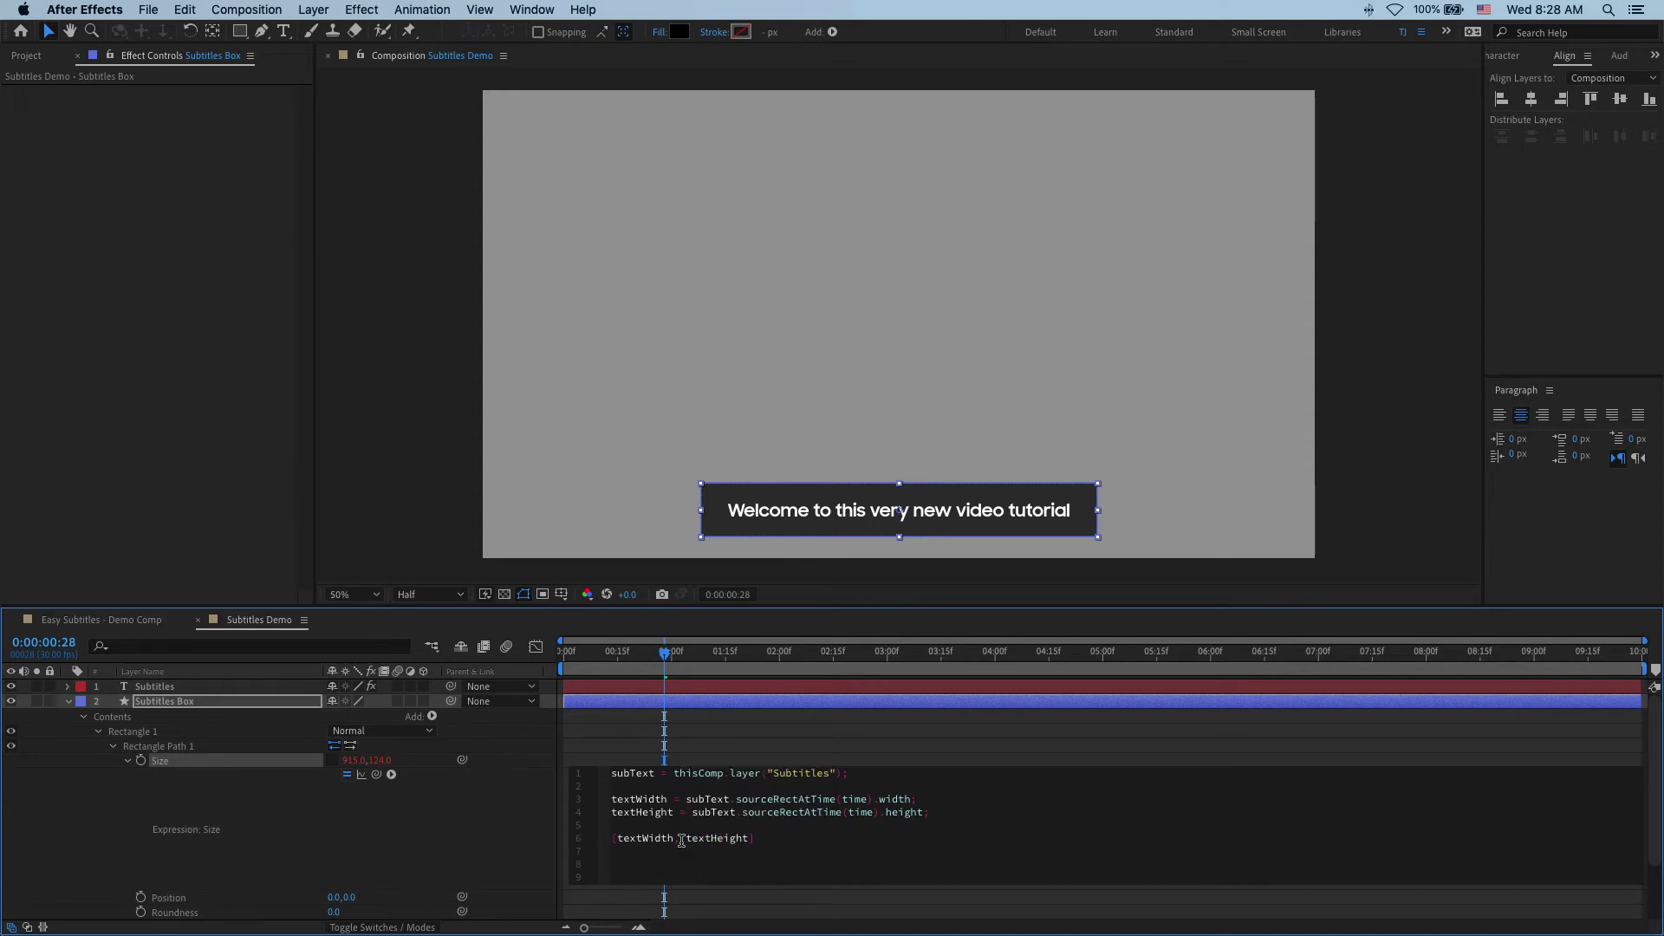
{"action": "left_click", "coordinate": [499, 836]}
Preview the fitted box, then add + 100 padding to the width line of the Size expression
{"action": "key", "text": "space"}
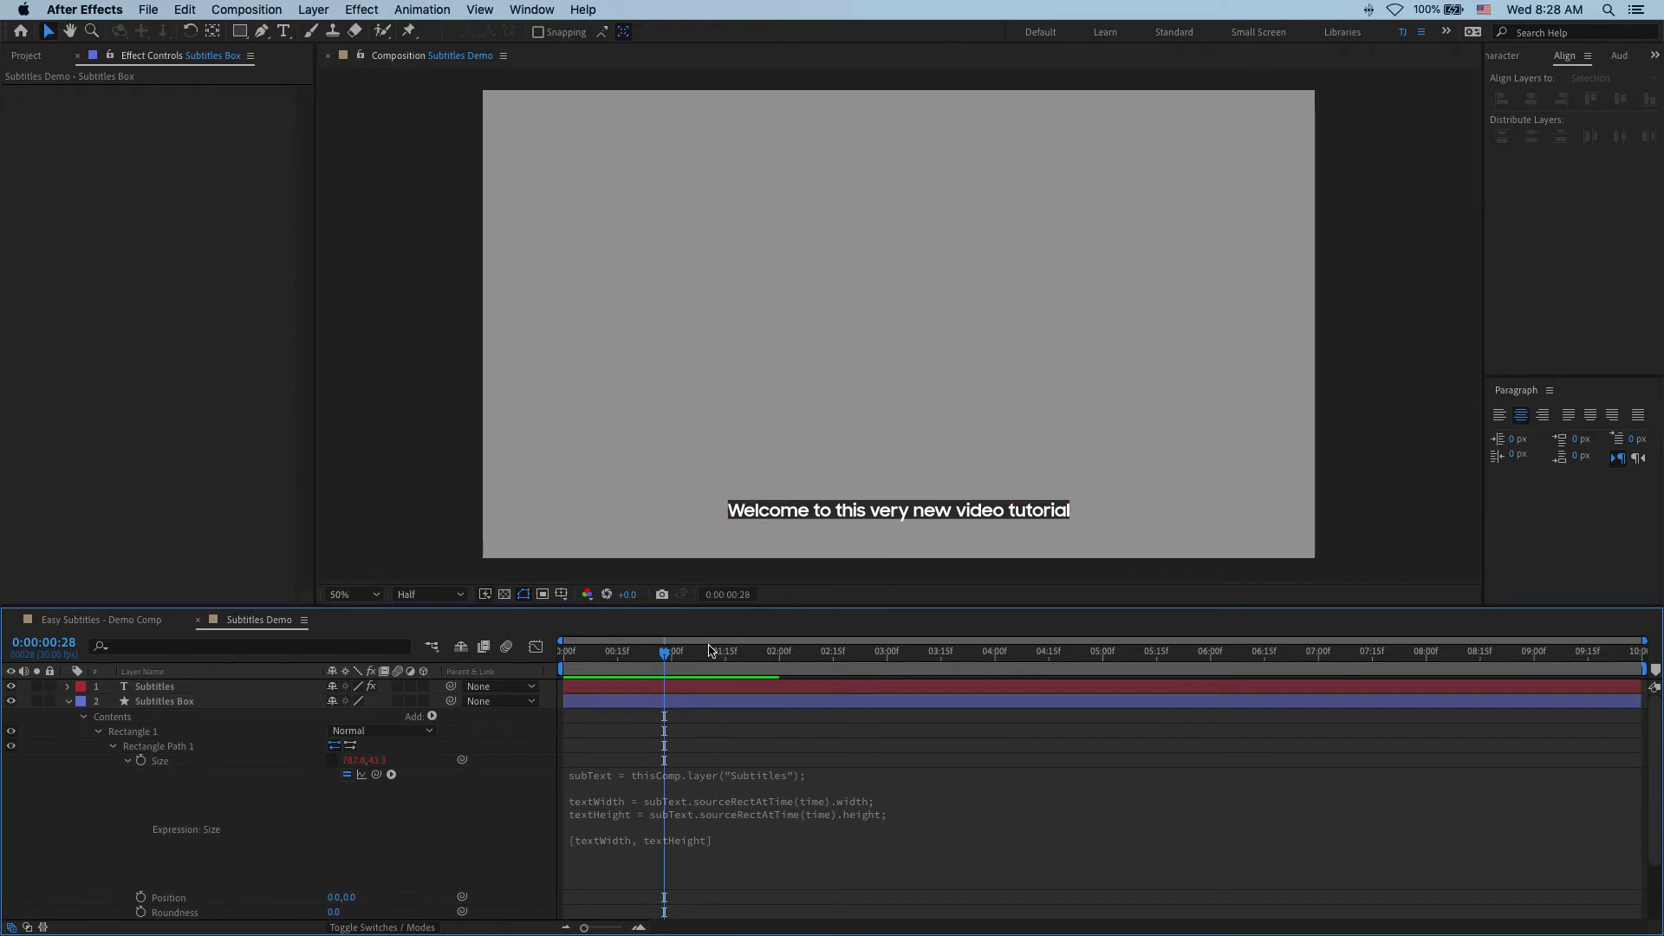
{"action": "left_click_drag", "start_coordinate": [1126, 675], "coordinate": [678, 678]}
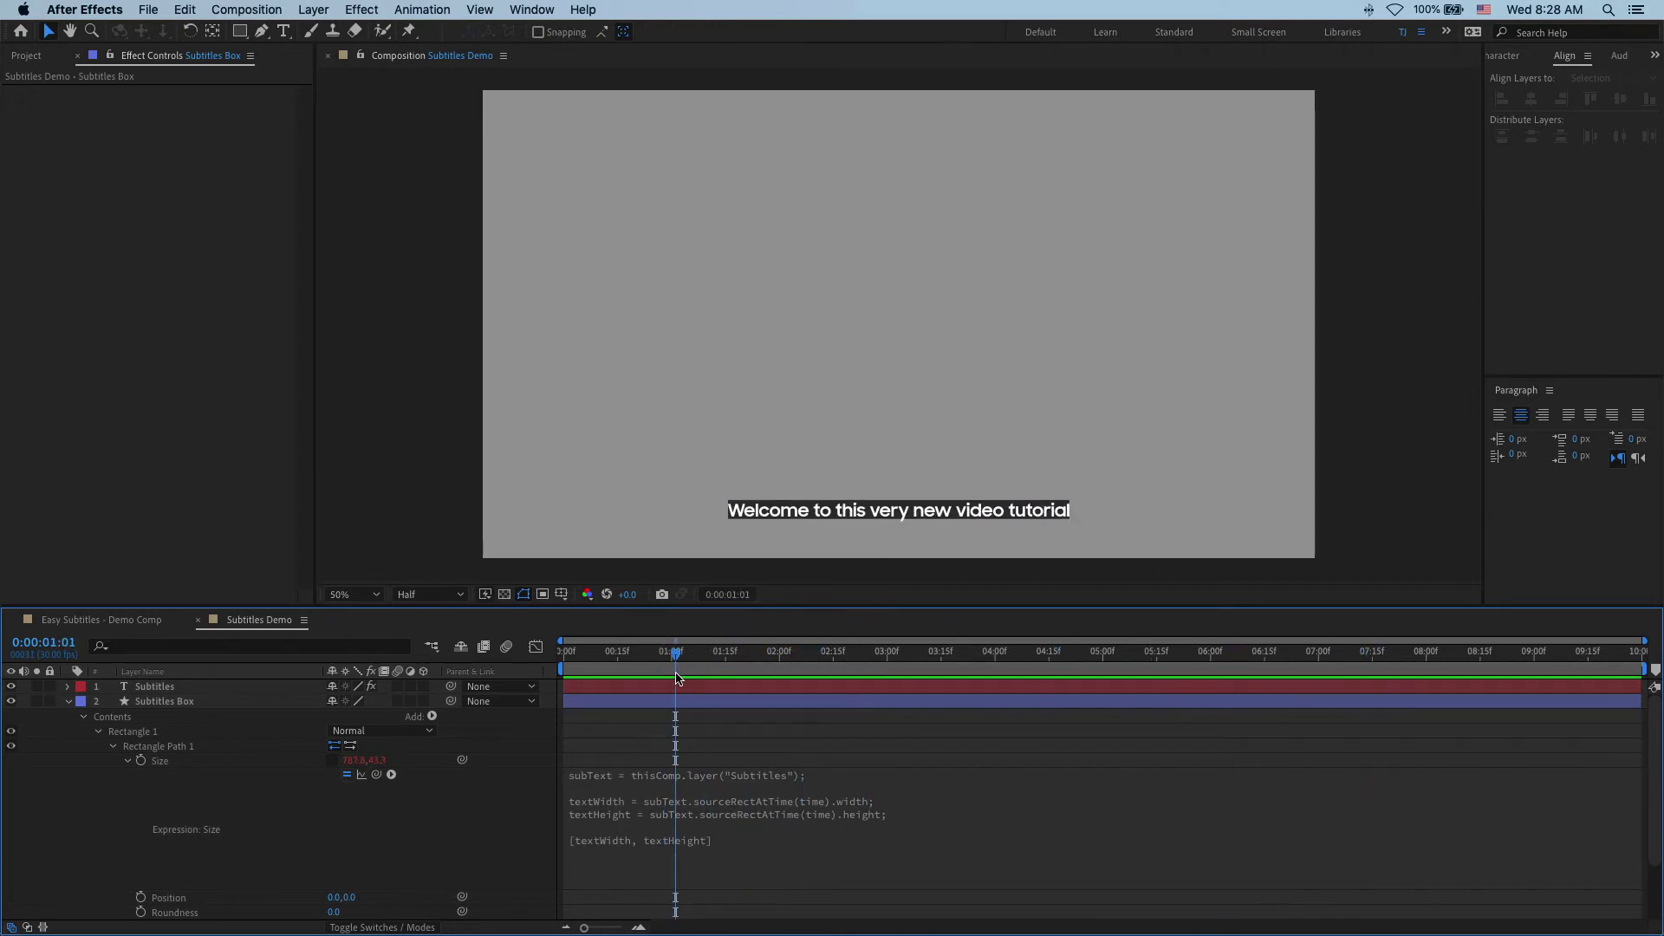
{"action": "left_click", "coordinate": [812, 808]}
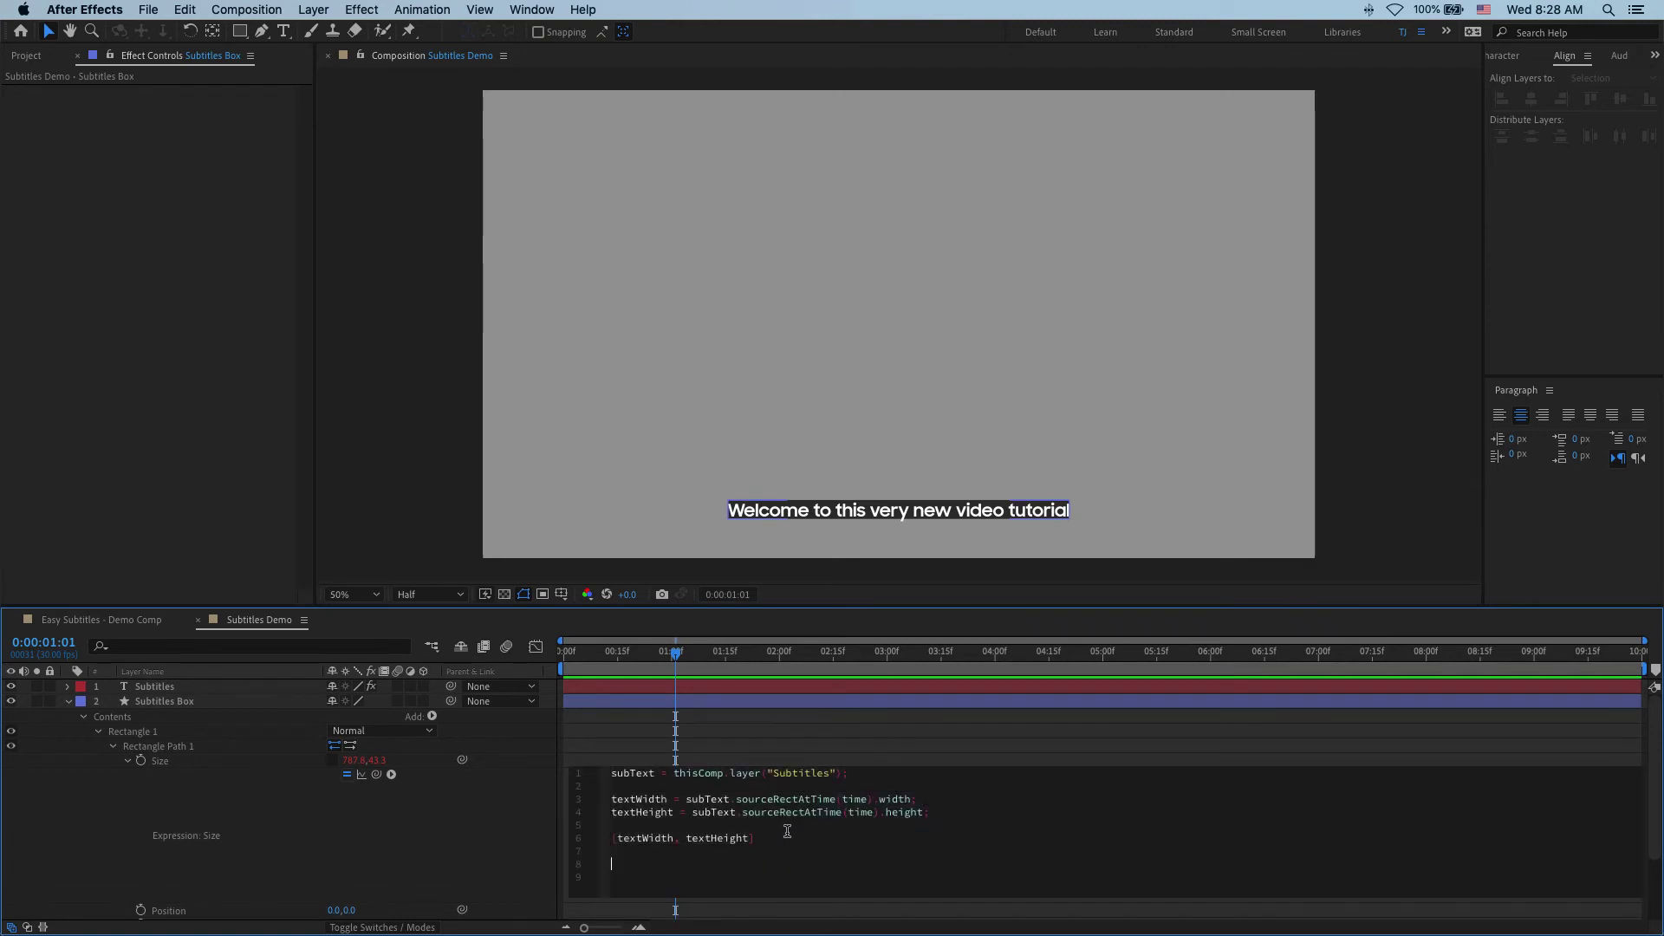
{"action": "triple_click", "coordinate": [923, 795]}
{"action": "left_click", "coordinate": [918, 793]}
{"action": "left_click_drag", "start_coordinate": [693, 799], "coordinate": [916, 799]}
{"action": "left_click", "coordinate": [918, 799]}
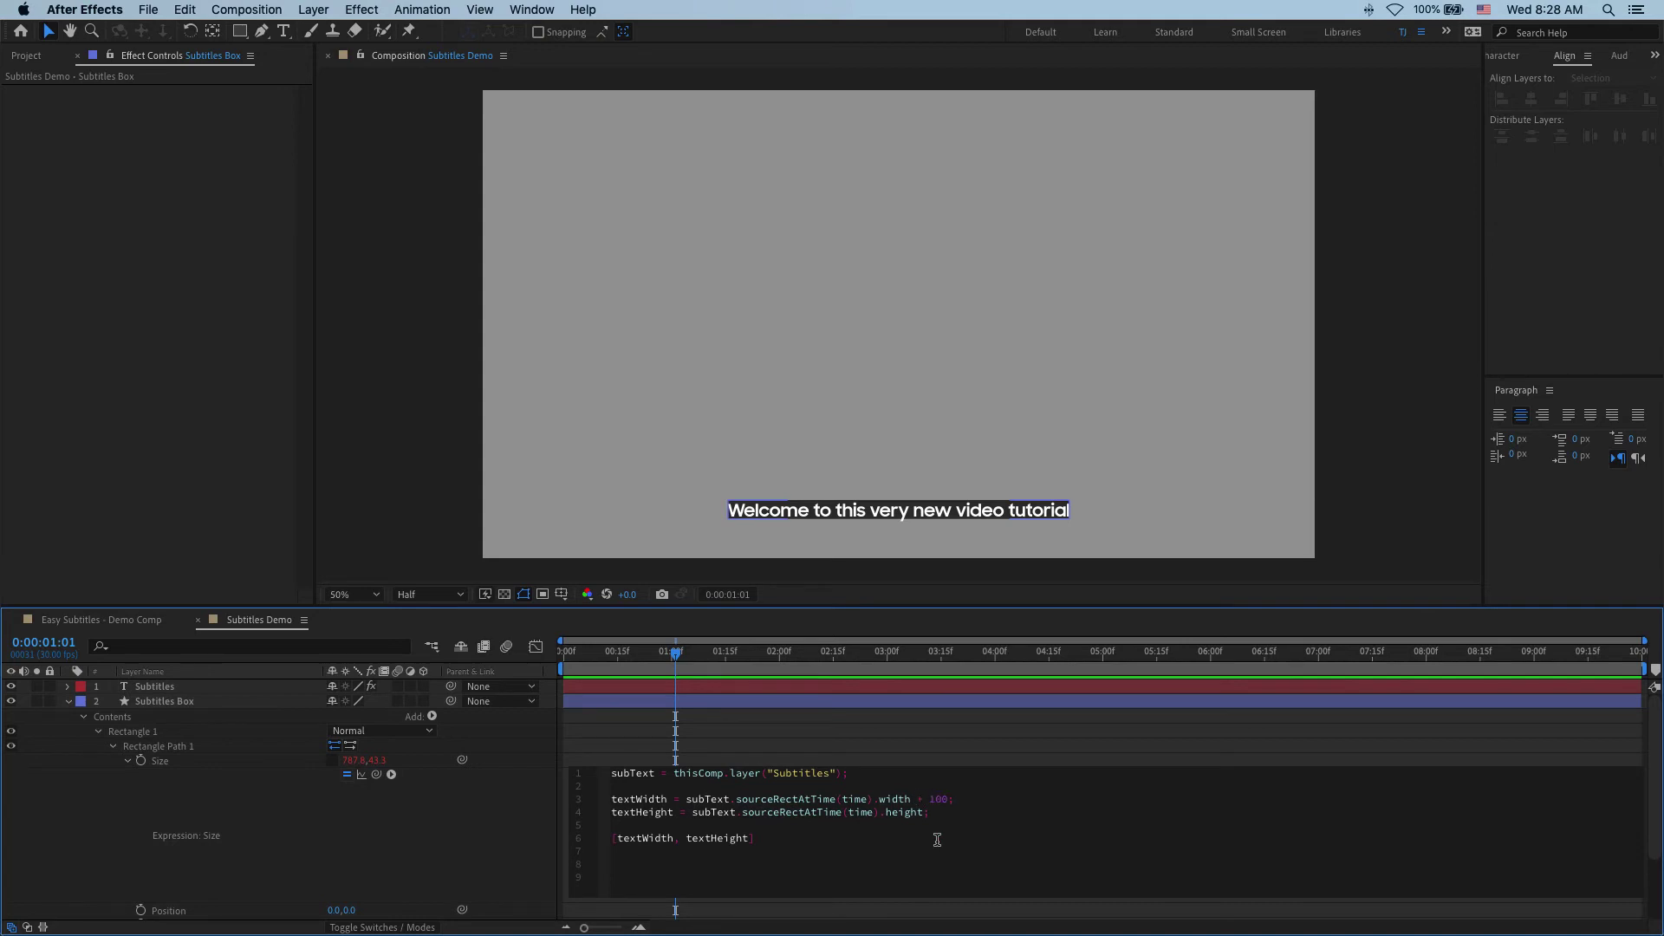
{"action": "left_click", "coordinate": [962, 798]}
{"action": "left_click", "coordinate": [448, 831]}
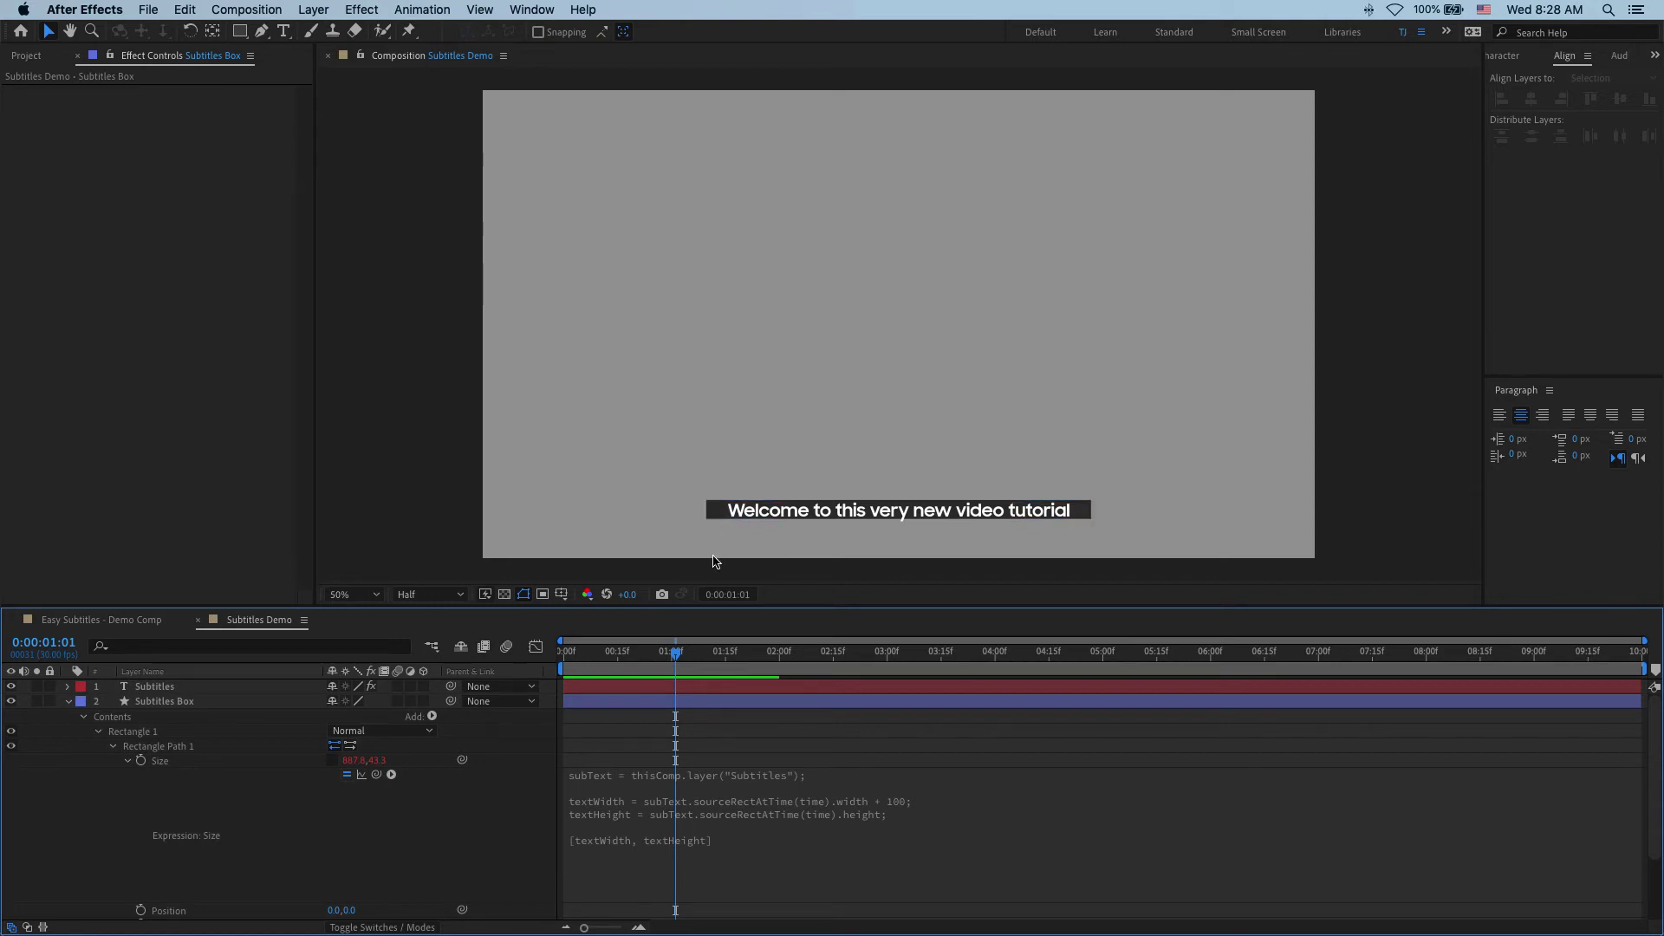
Set the height line's padding to 40 and preview the box around later subtitles
{"action": "left_click", "coordinate": [884, 817]}
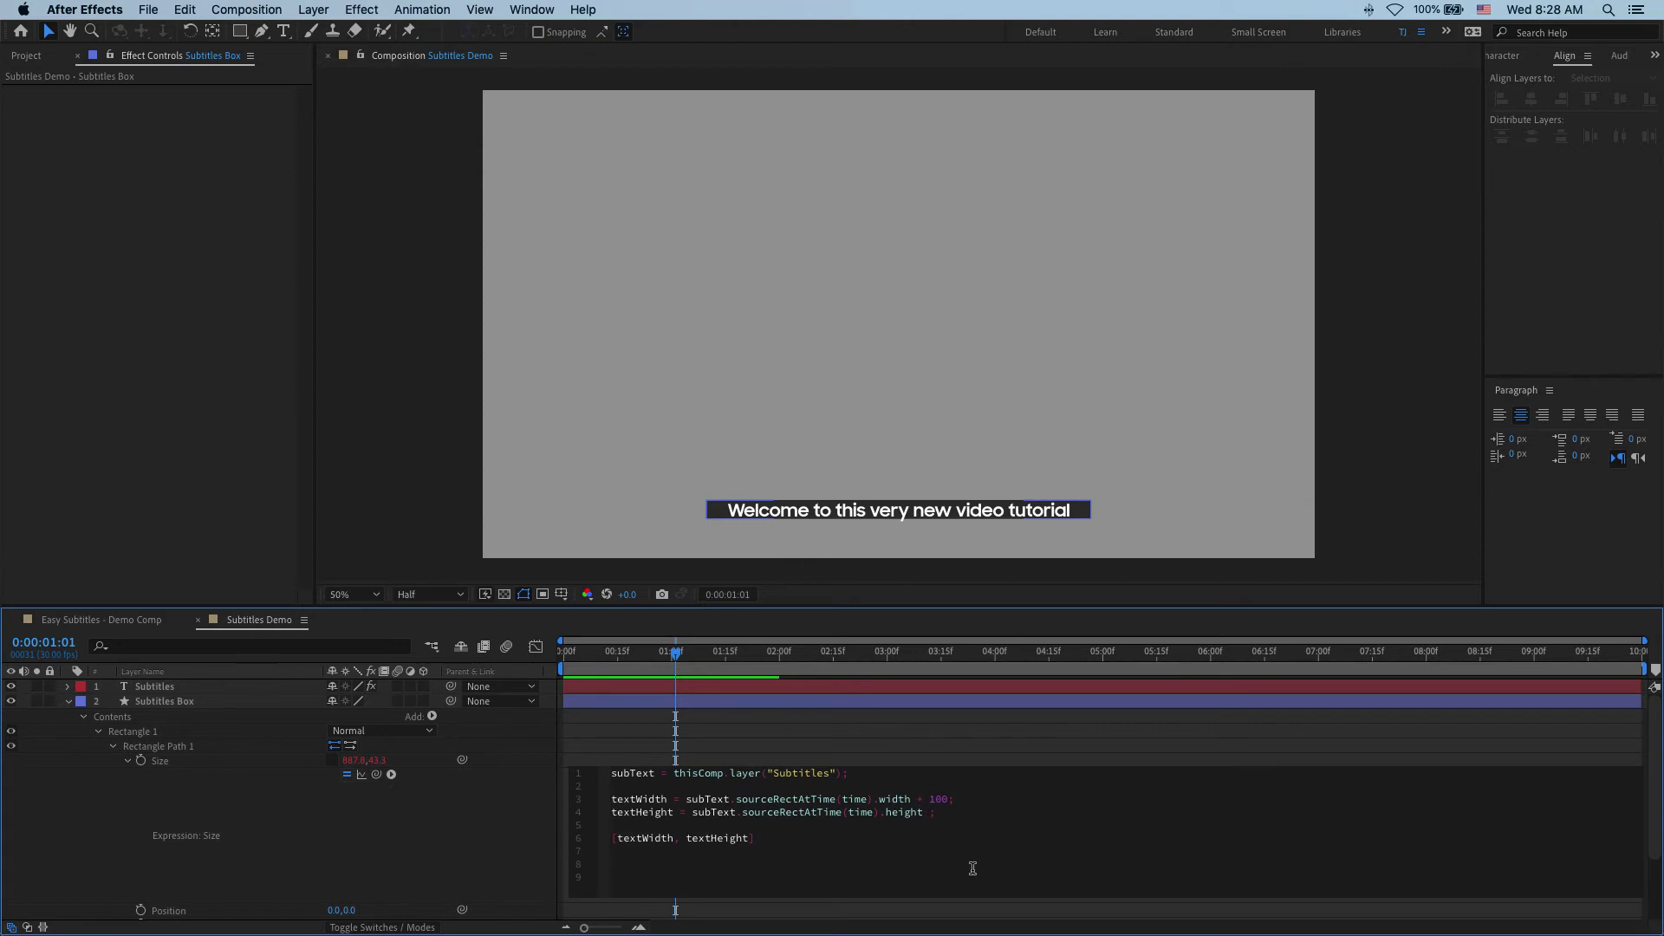
{"action": "key", "text": "BackSpace"}
{"action": "key", "text": "BackSpace"}
{"action": "key", "text": "BackSpace"}
{"action": "type", "text": "40"}
{"action": "left_click", "coordinate": [471, 815]}
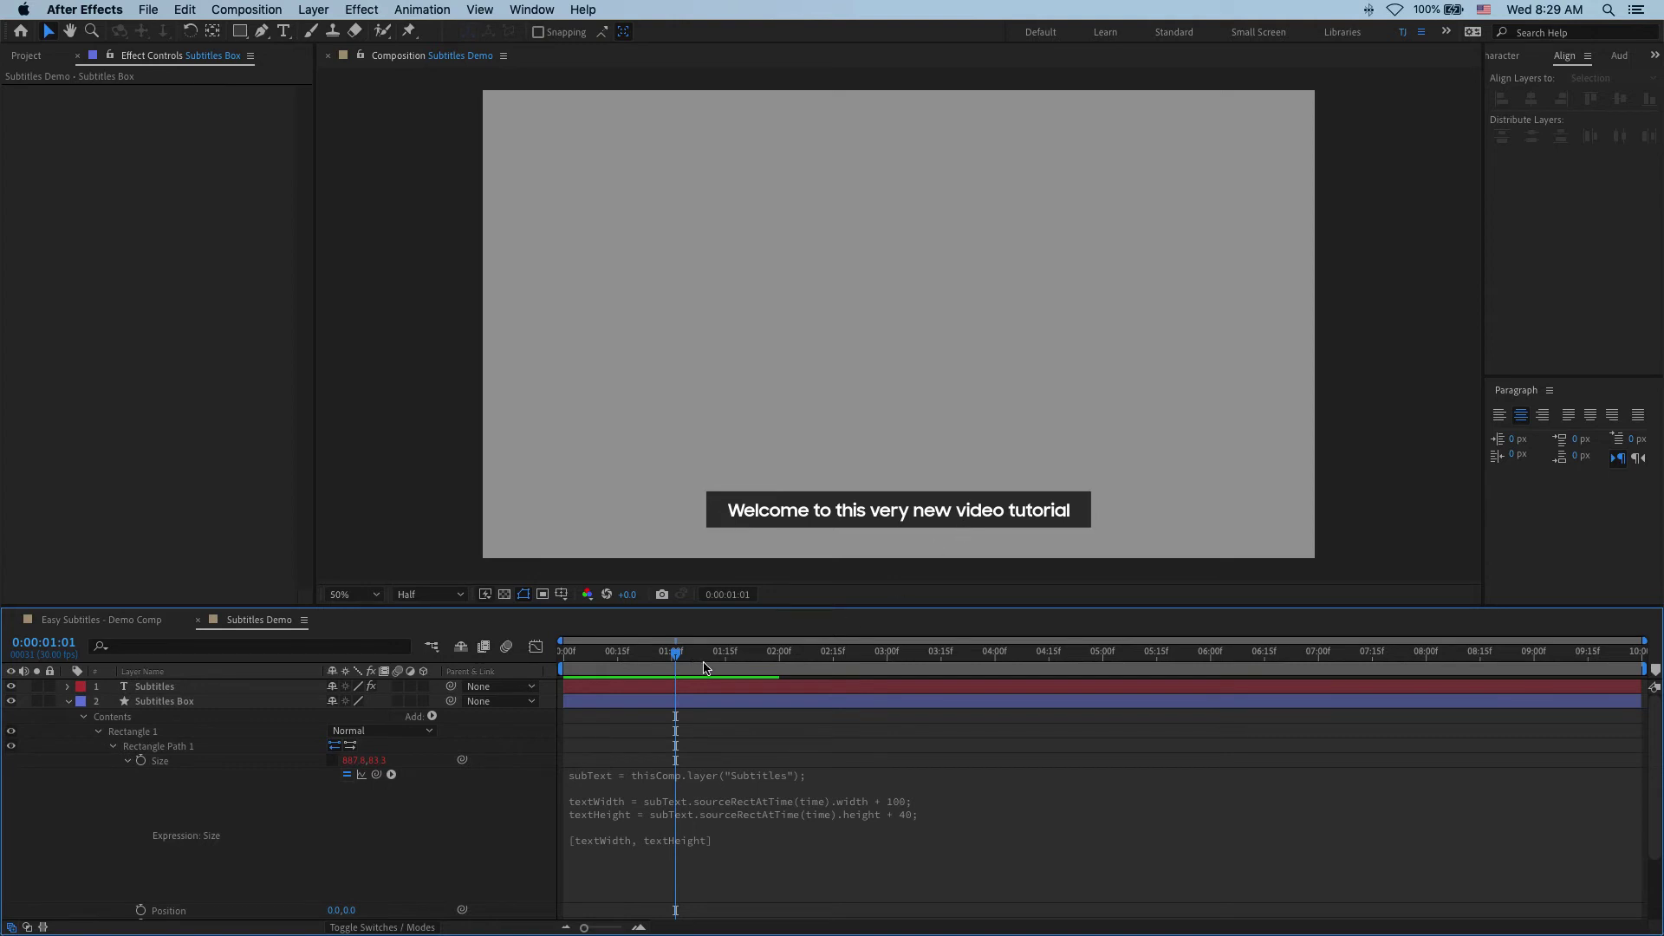
{"action": "left_click_drag", "start_coordinate": [704, 667], "coordinate": [1185, 697]}
Set the Subtitles Box Rectangle Path 1 Roundness to 20, then collapse the layer and deselect
{"action": "left_click", "coordinate": [90, 703]}
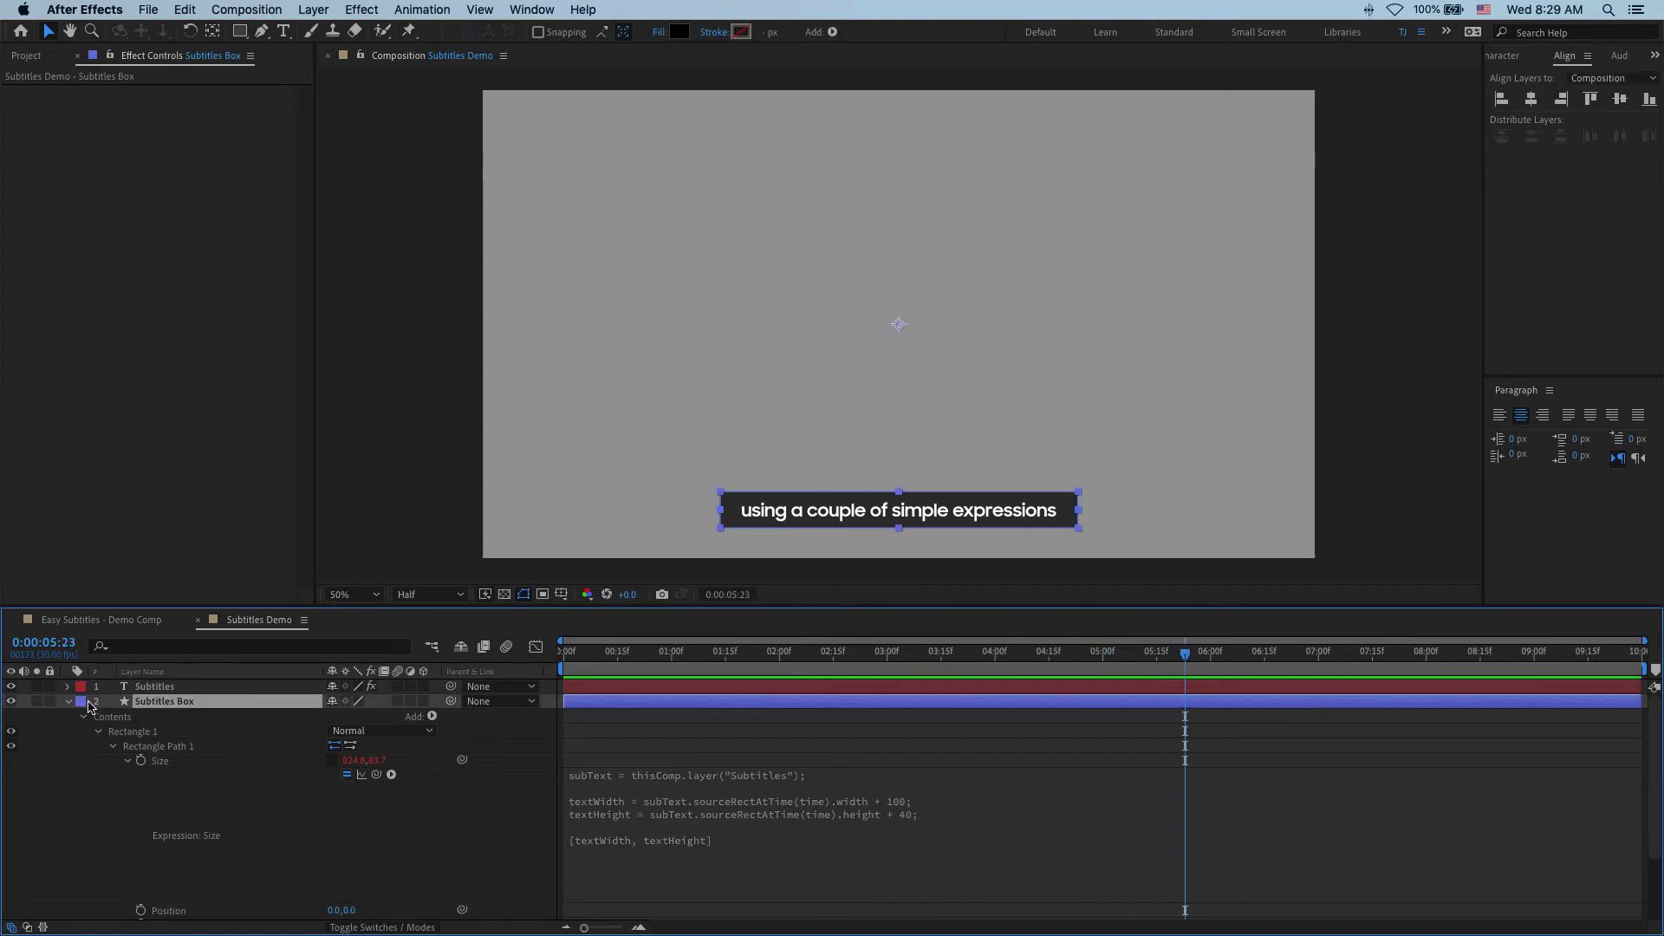
{"action": "left_click", "coordinate": [128, 761]}
{"action": "left_click_drag", "start_coordinate": [336, 790], "coordinate": [485, 796]}
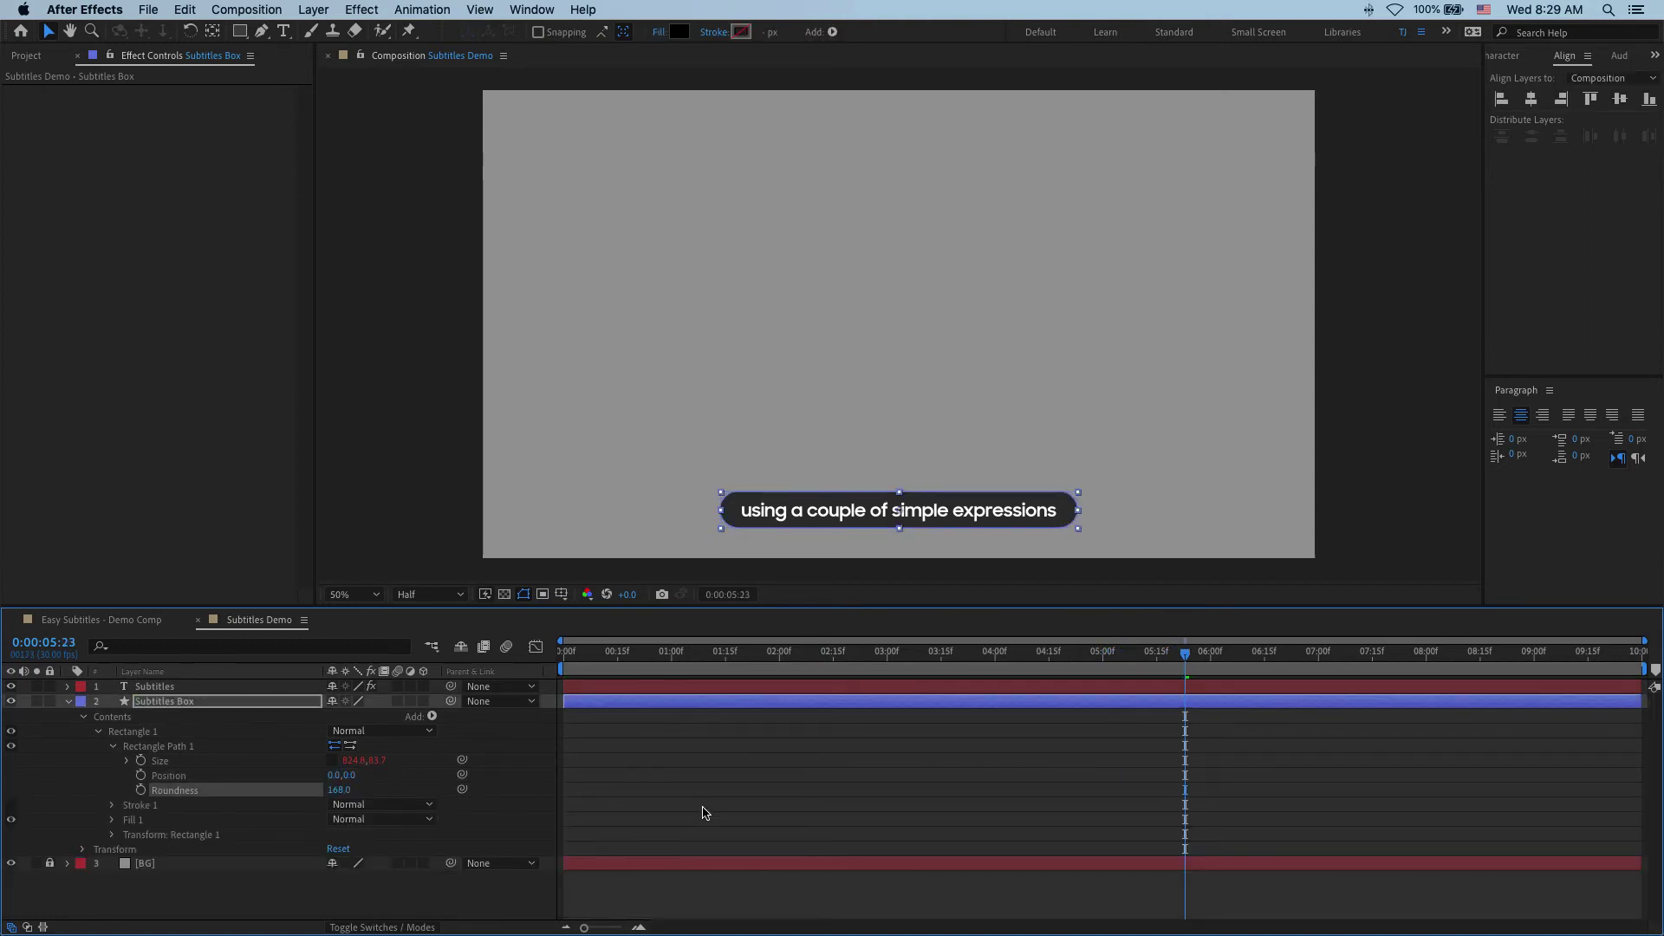
{"action": "left_click", "coordinate": [795, 804]}
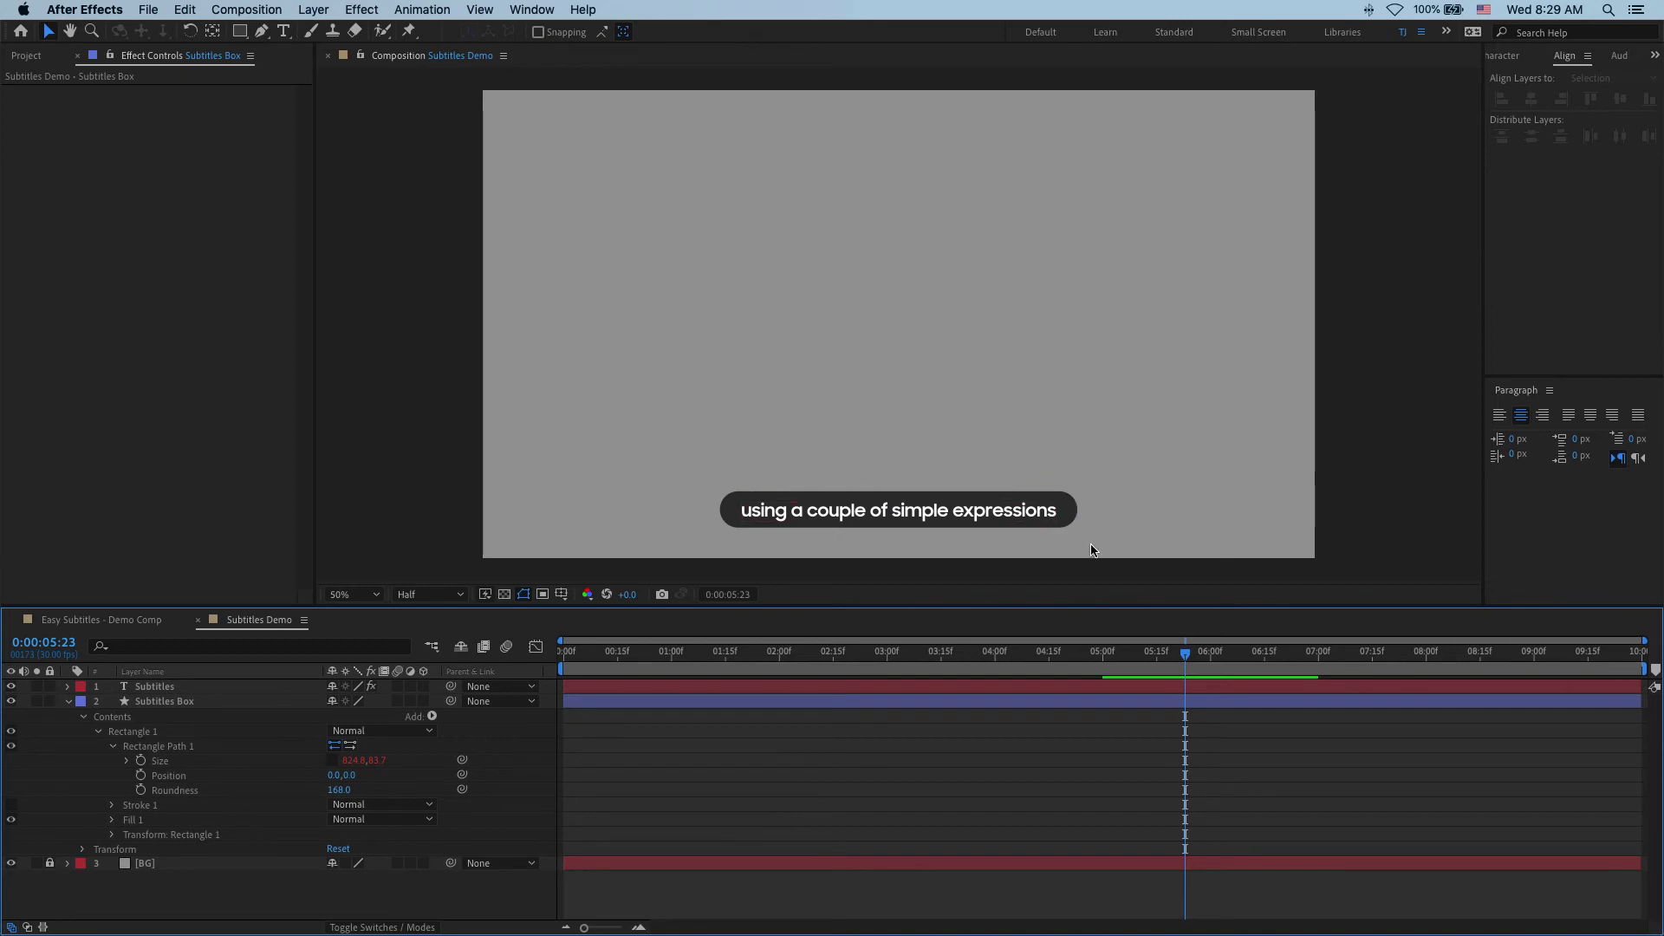
{"action": "left_click", "coordinate": [338, 791]}
{"action": "type", "text": "20"}
{"action": "key", "text": "Return"}
{"action": "left_click", "coordinate": [1185, 703]}
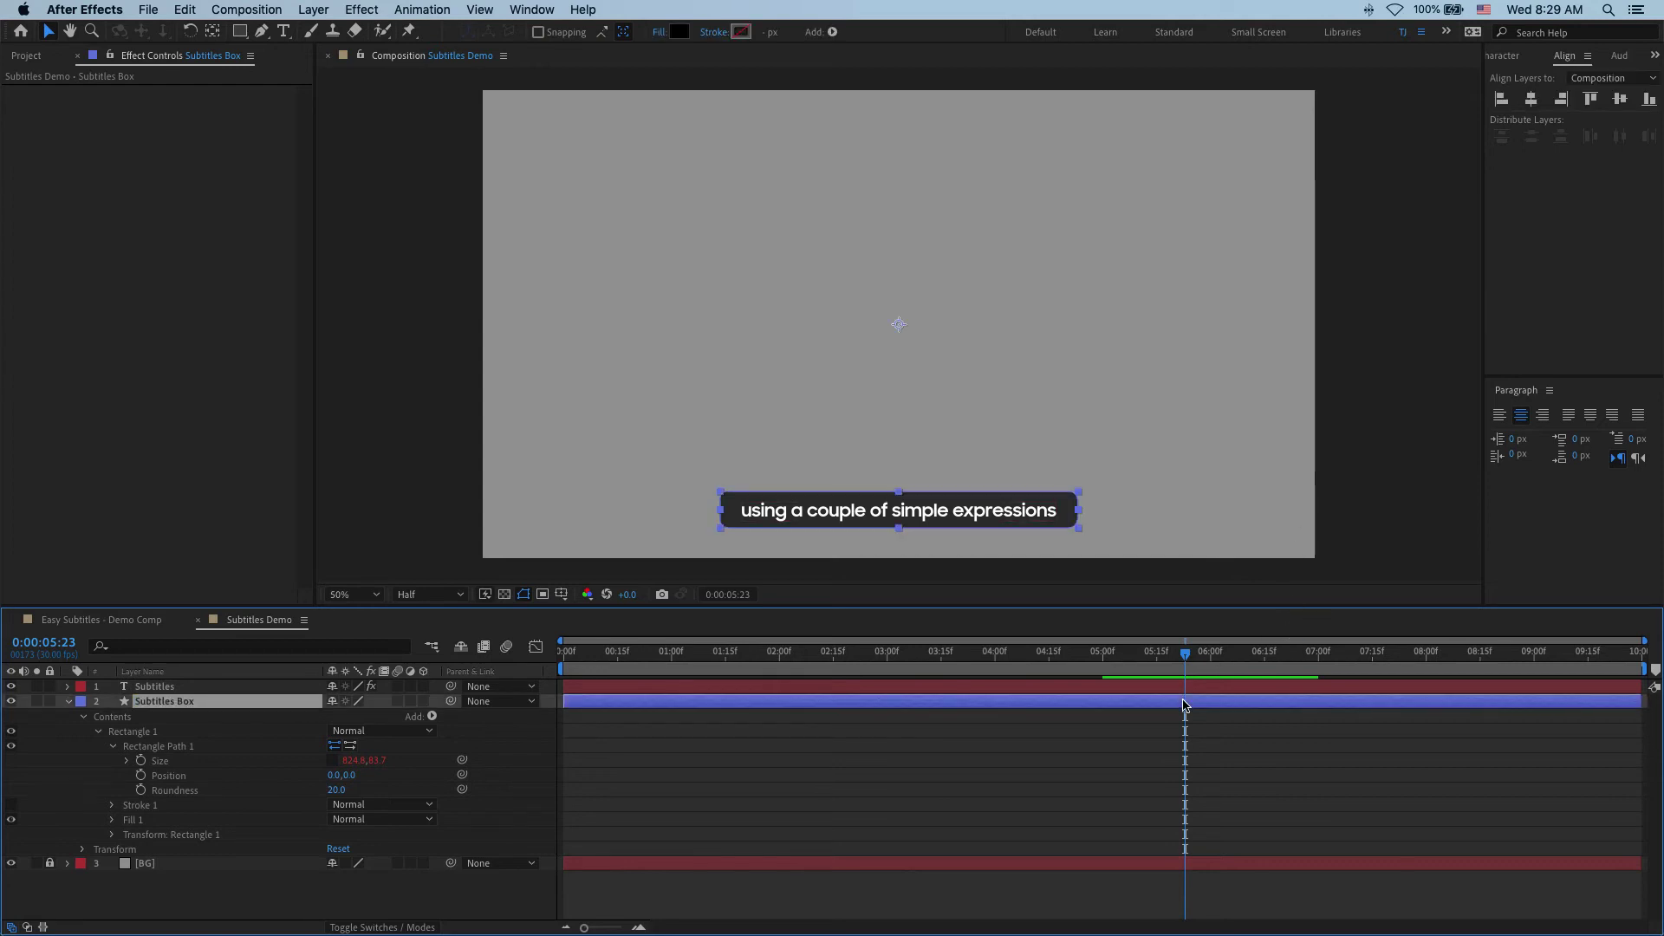
{"action": "key", "text": "u"}
{"action": "left_click", "coordinate": [1130, 775]}
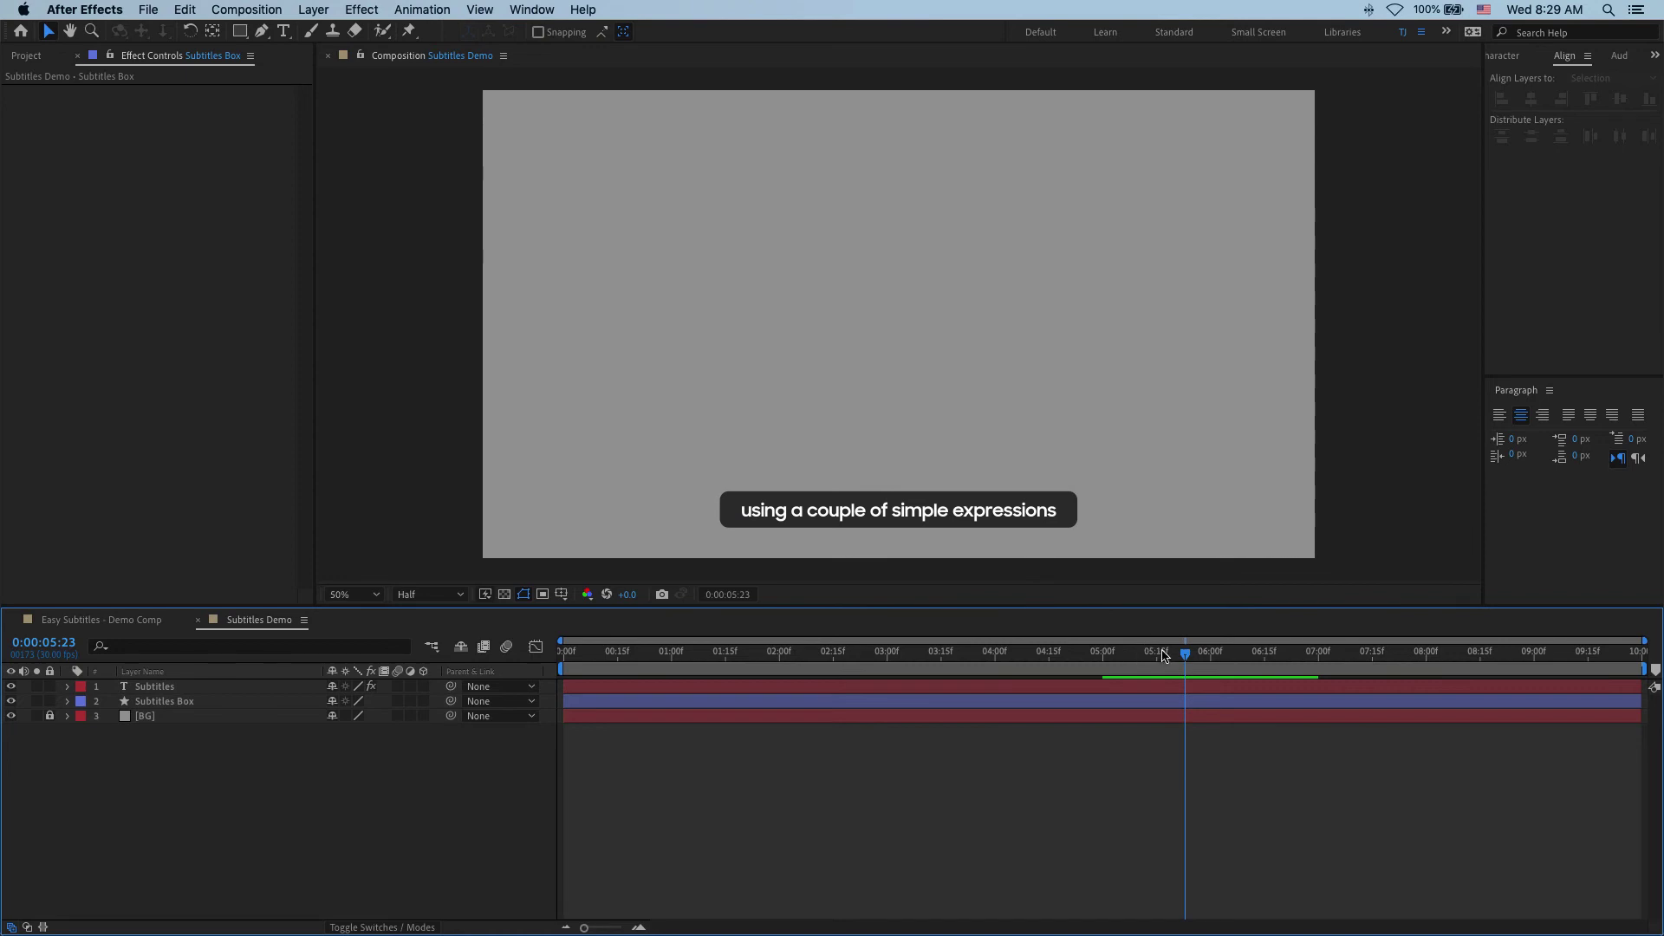
Show the Subtitles Source Text keyframes, go to 02:00, and place the cursor after "you" in the text
{"action": "left_click_drag", "start_coordinate": [1166, 656], "coordinate": [940, 658]}
{"action": "left_click", "coordinate": [1057, 691]}
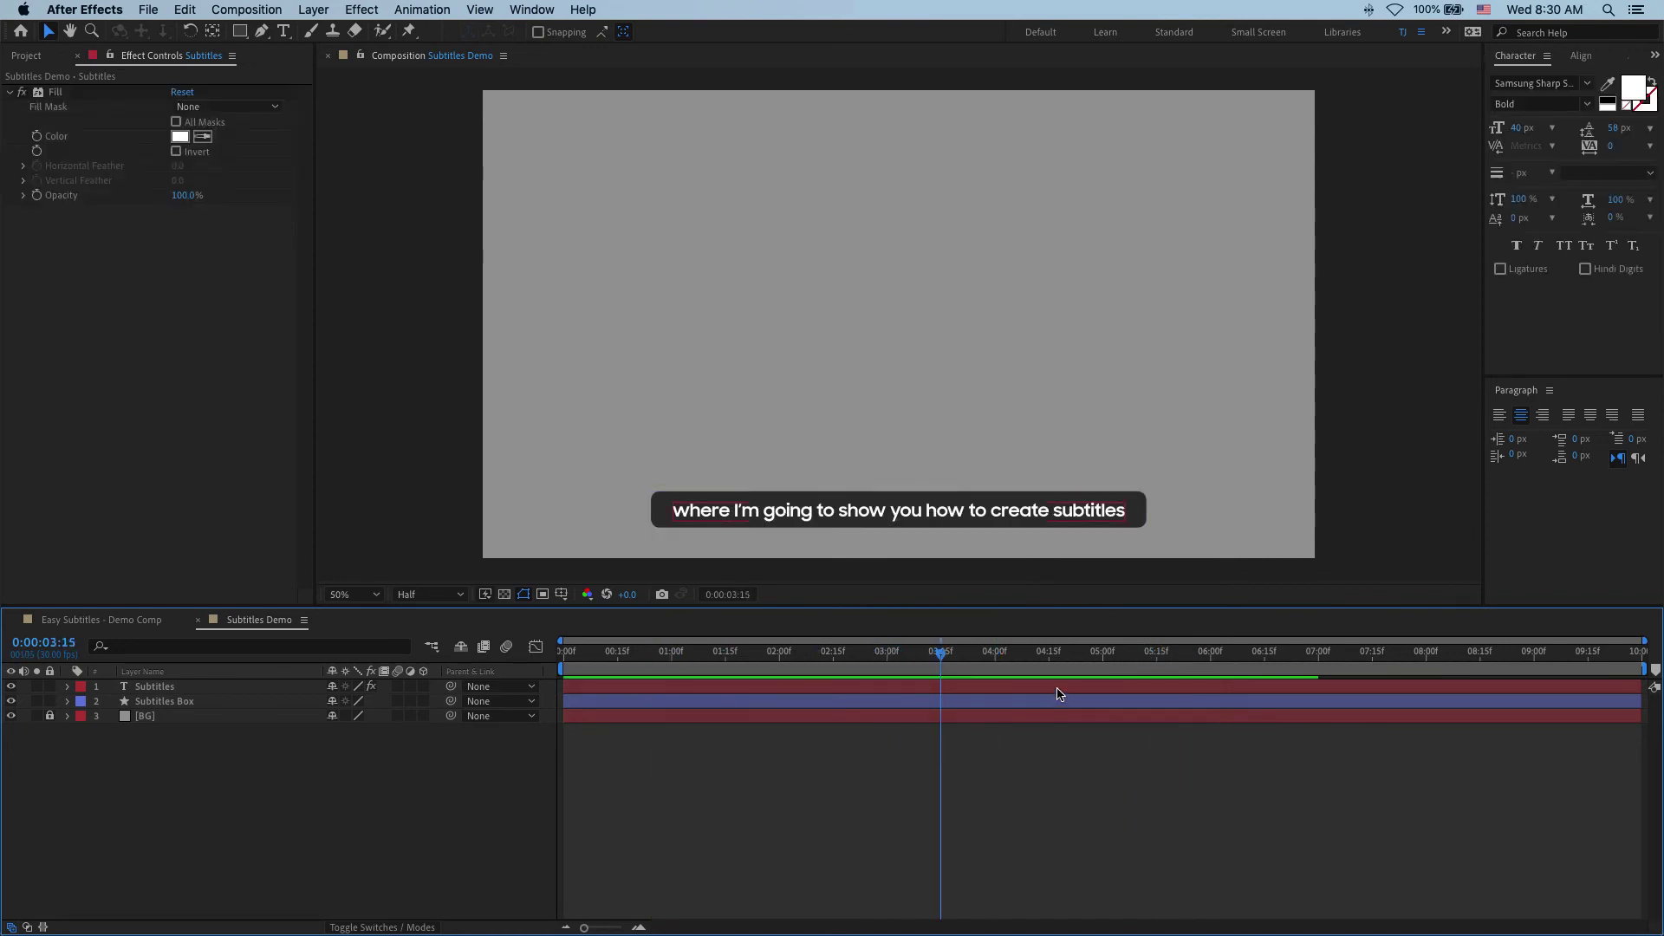
{"action": "left_click", "coordinate": [1057, 693]}
{"action": "key", "text": "u"}
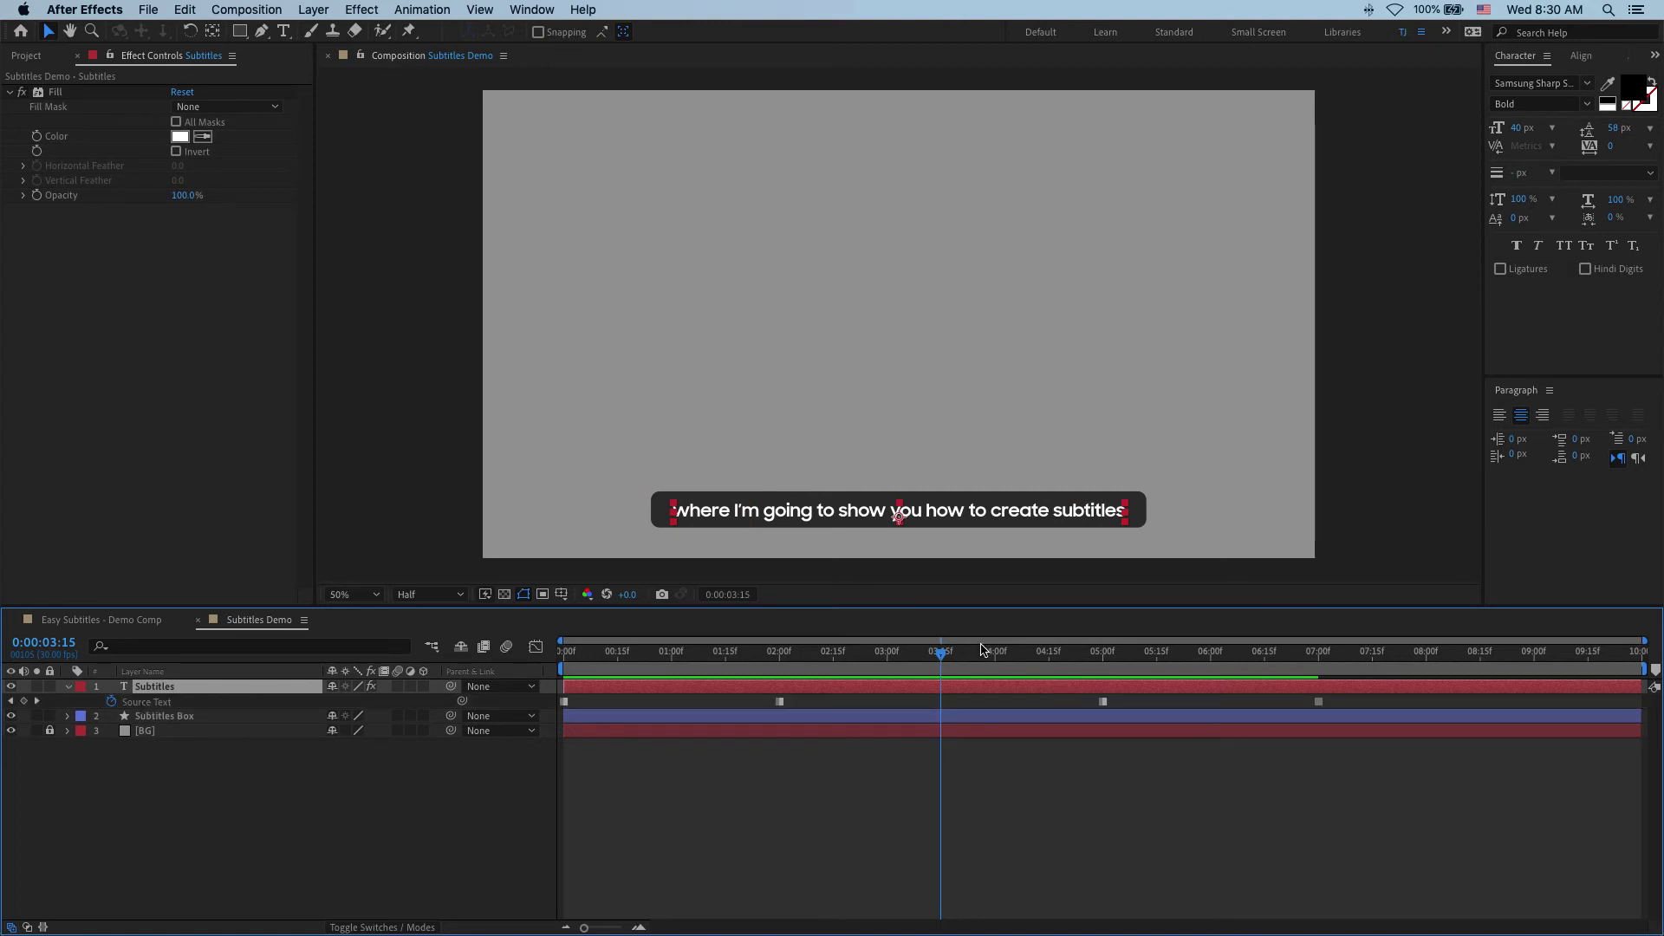
{"action": "mouse_move", "coordinate": [786, 659]}
{"action": "left_mouse_down"}
{"action": "mouse_move", "coordinate": [737, 659]}
{"action": "mouse_move", "coordinate": [1000, 664]}
{"action": "mouse_move", "coordinate": [780, 658]}
{"action": "left_mouse_up"}
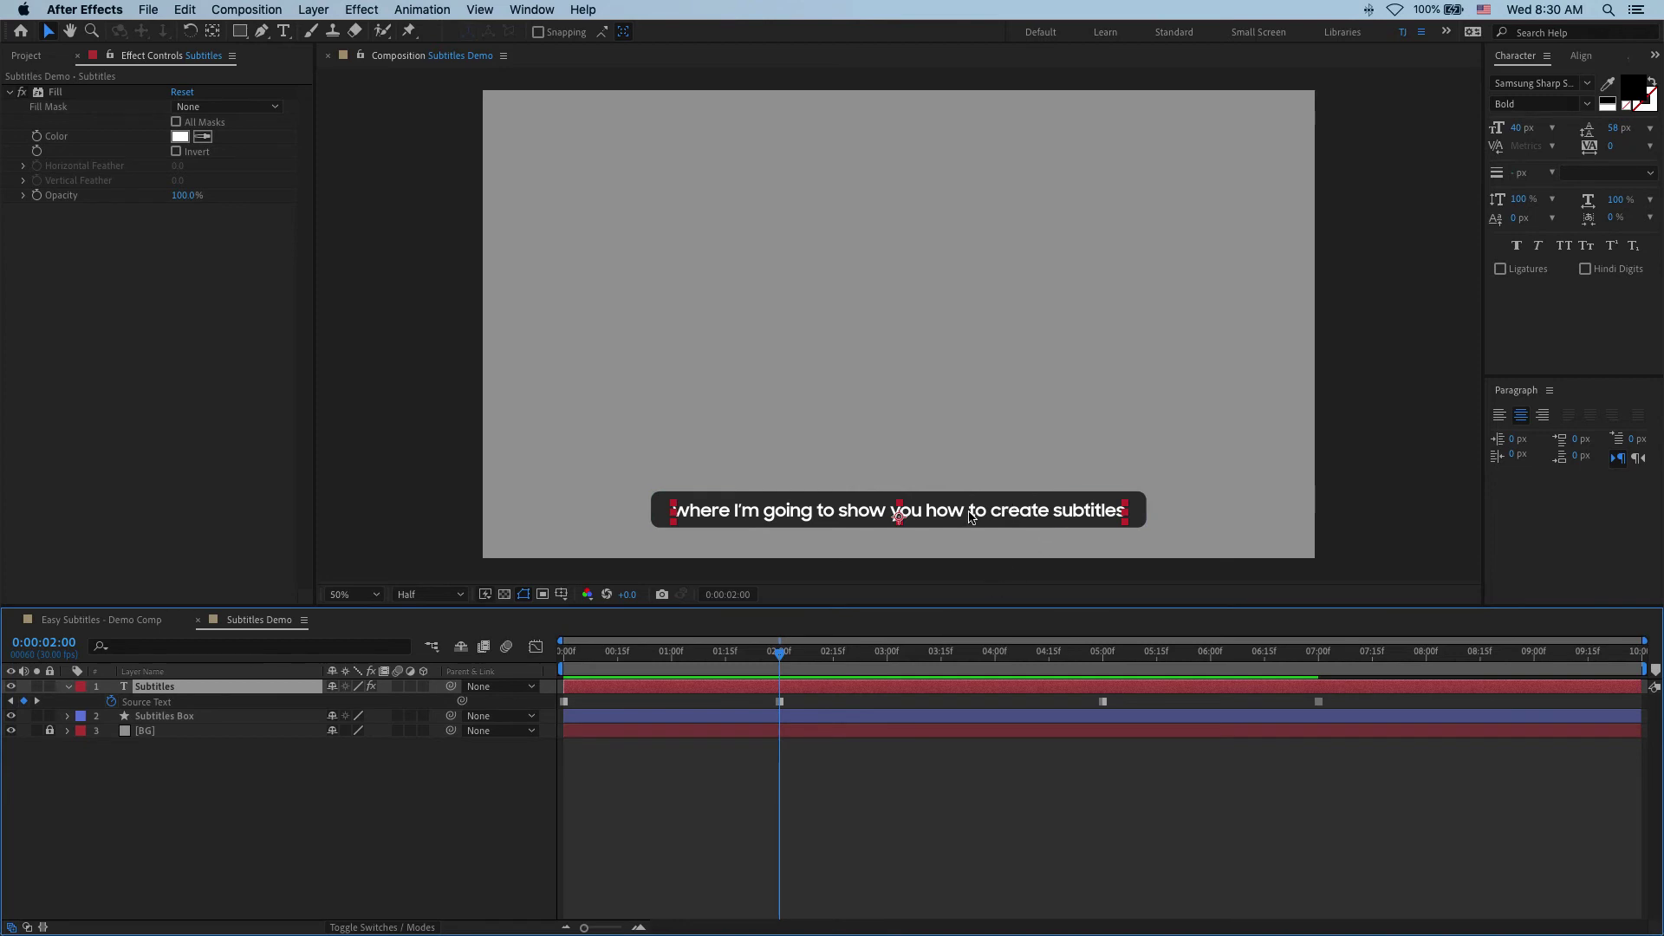
{"action": "double_click", "coordinate": [970, 517]}
{"action": "left_click", "coordinate": [925, 511]}
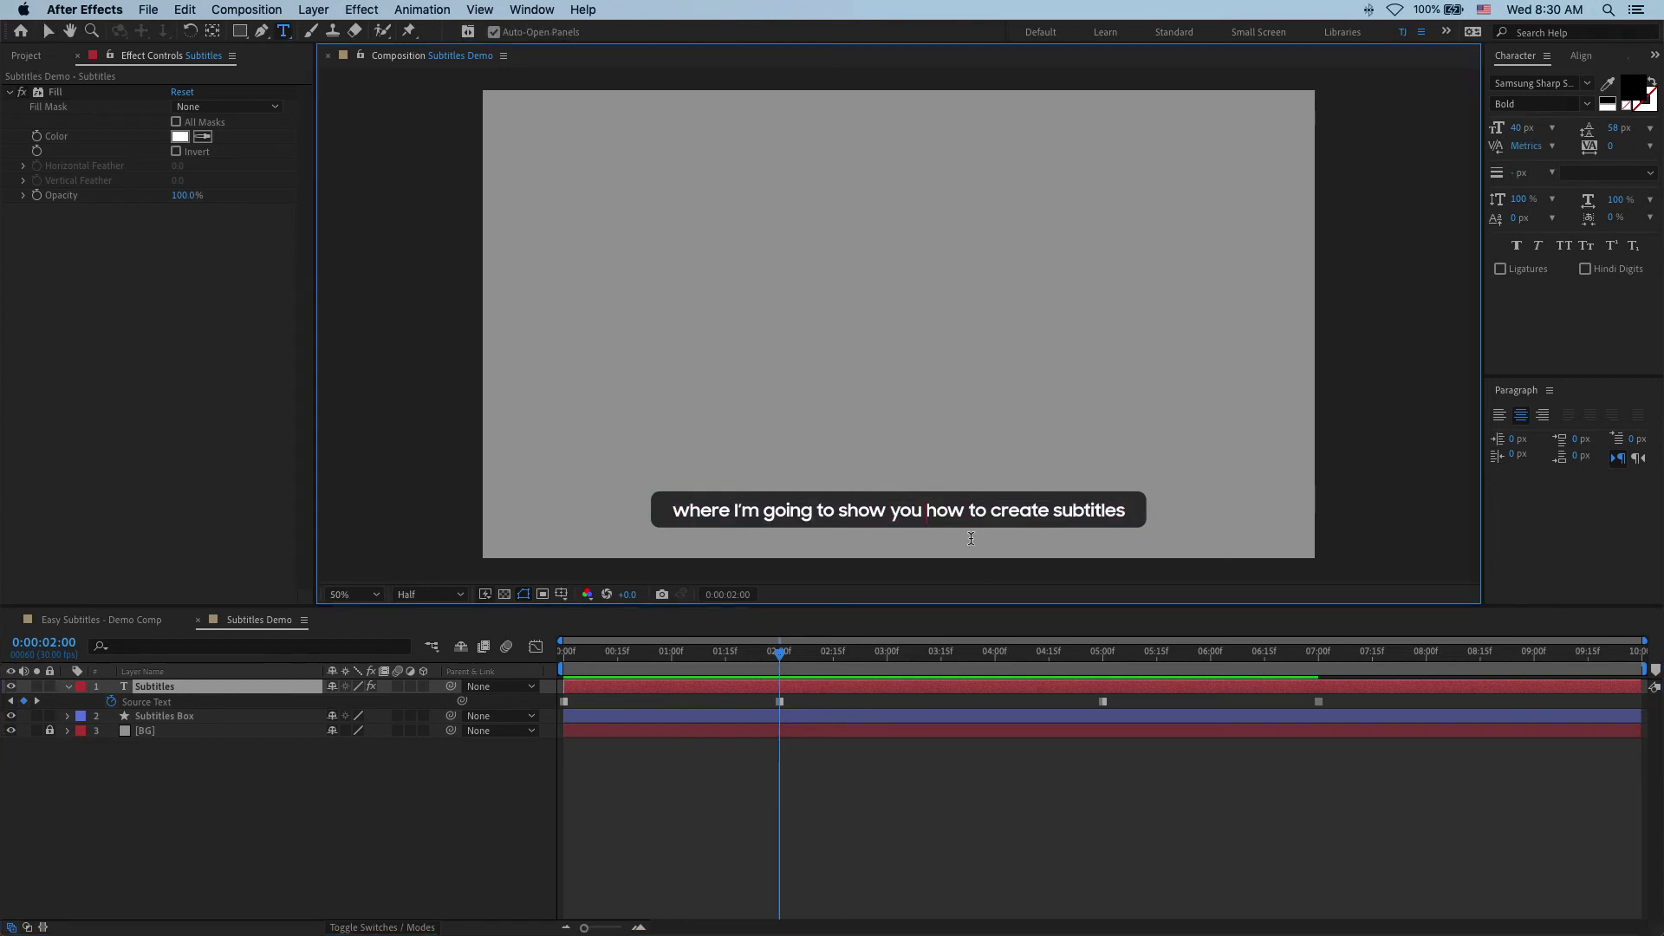
Break the 2-second subtitle onto two lines after "you" and commit the edit
{"action": "key", "text": "BackSpace"}
{"action": "key", "text": "Return"}
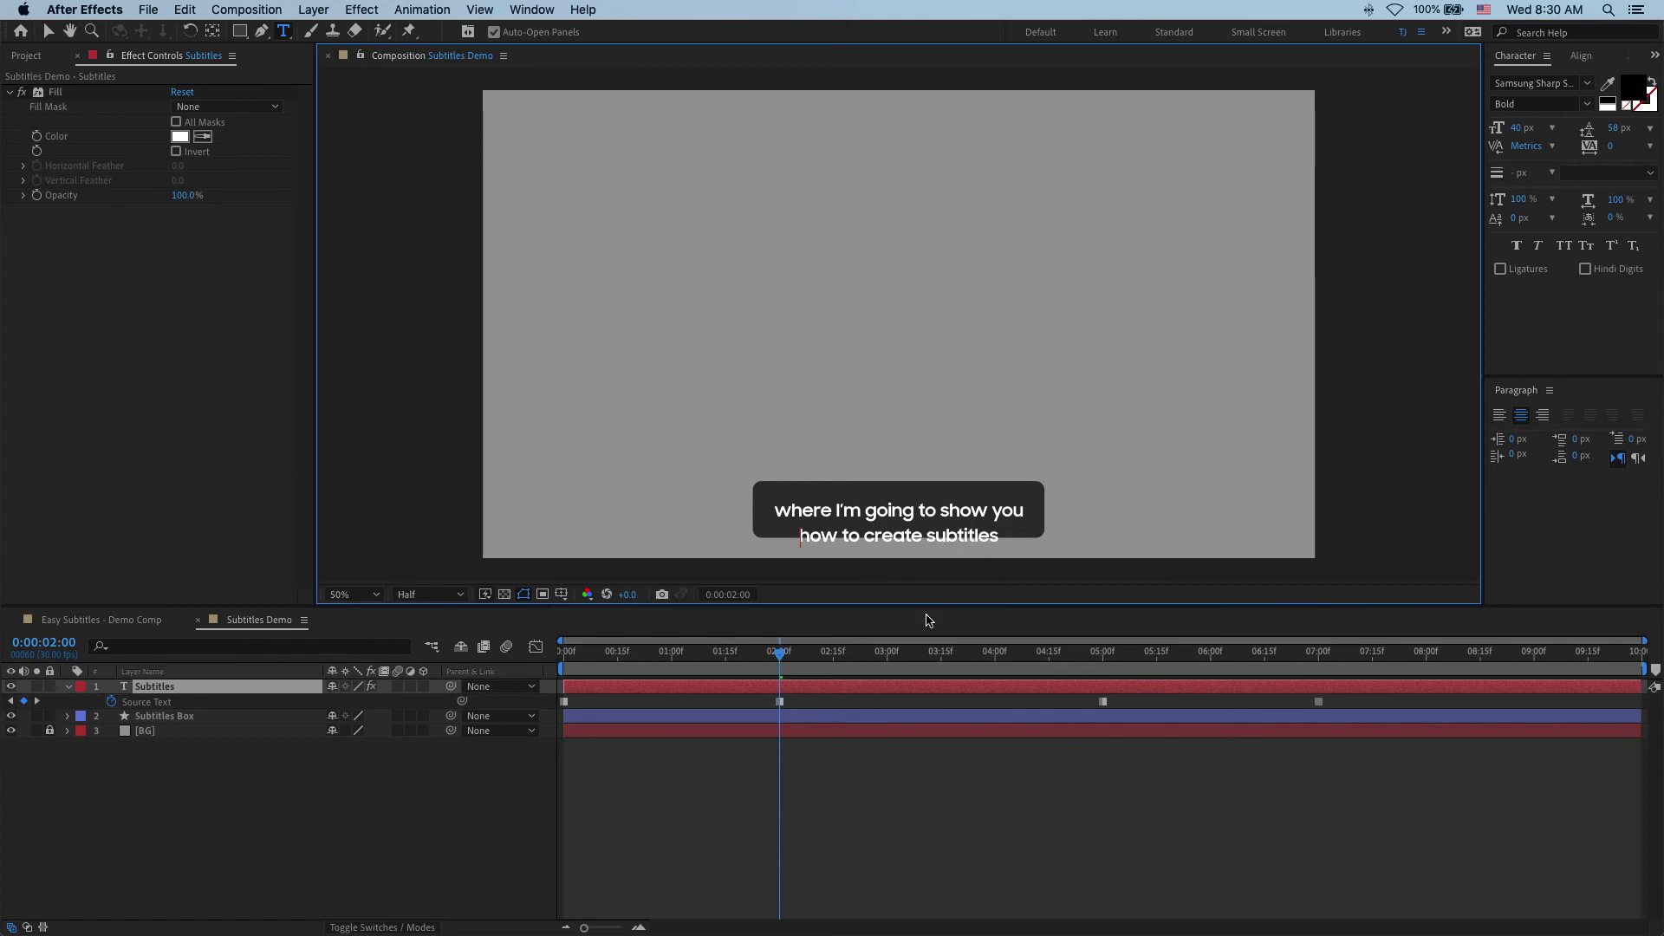
{"action": "left_click", "coordinate": [852, 686]}
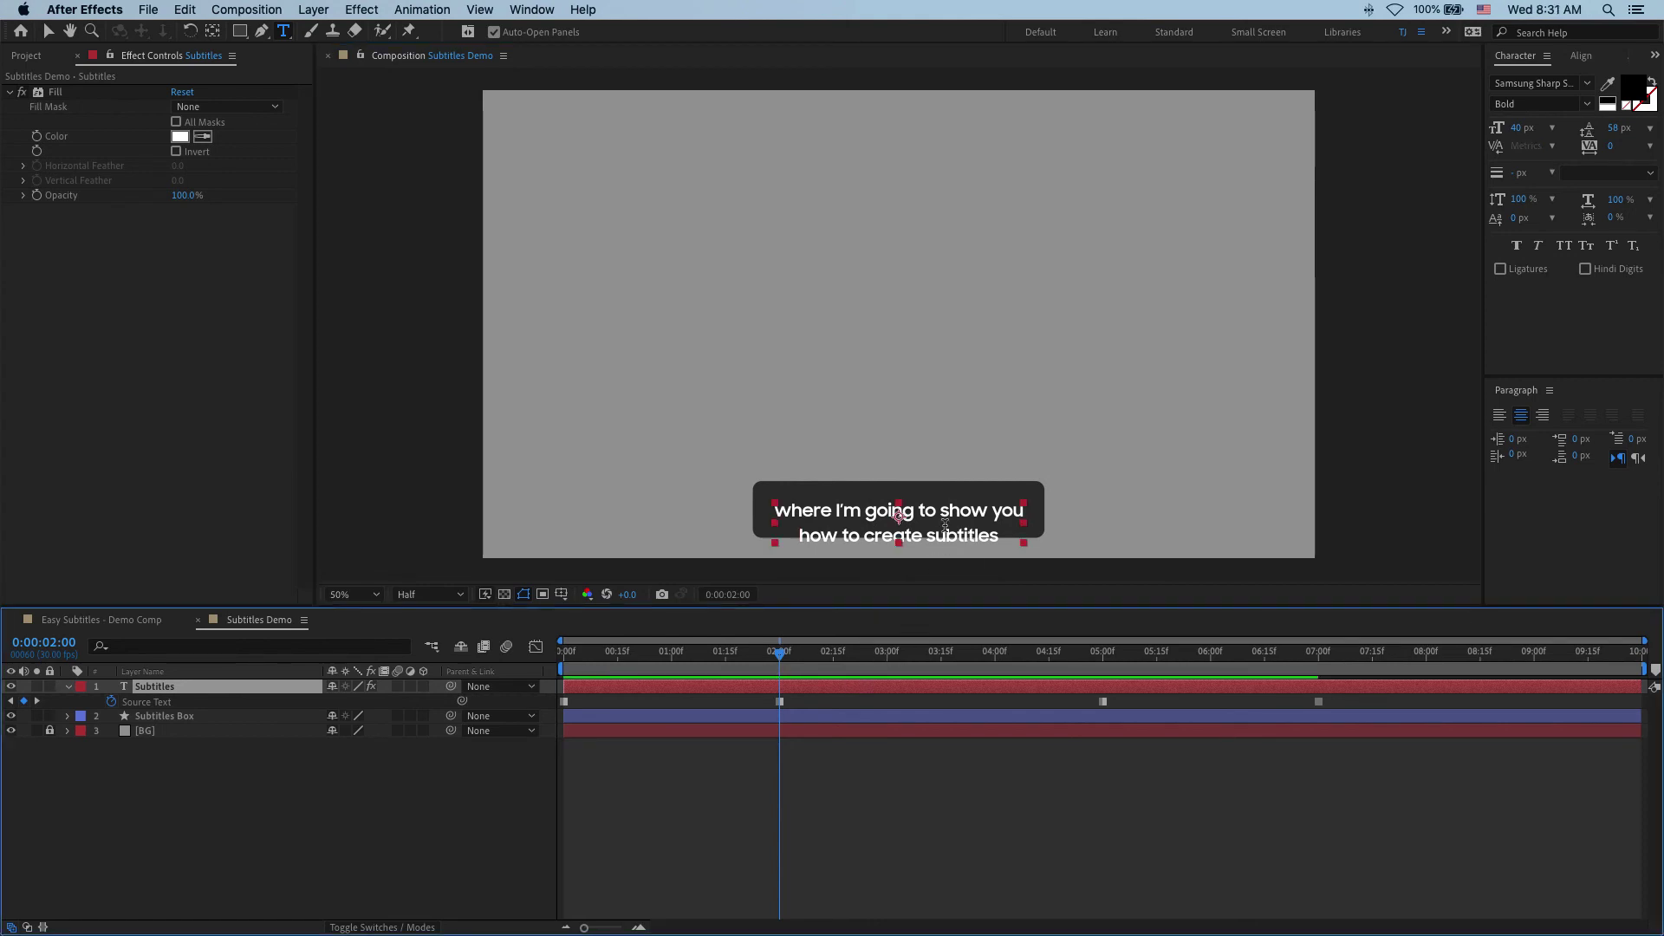
{"action": "key", "text": "v"}
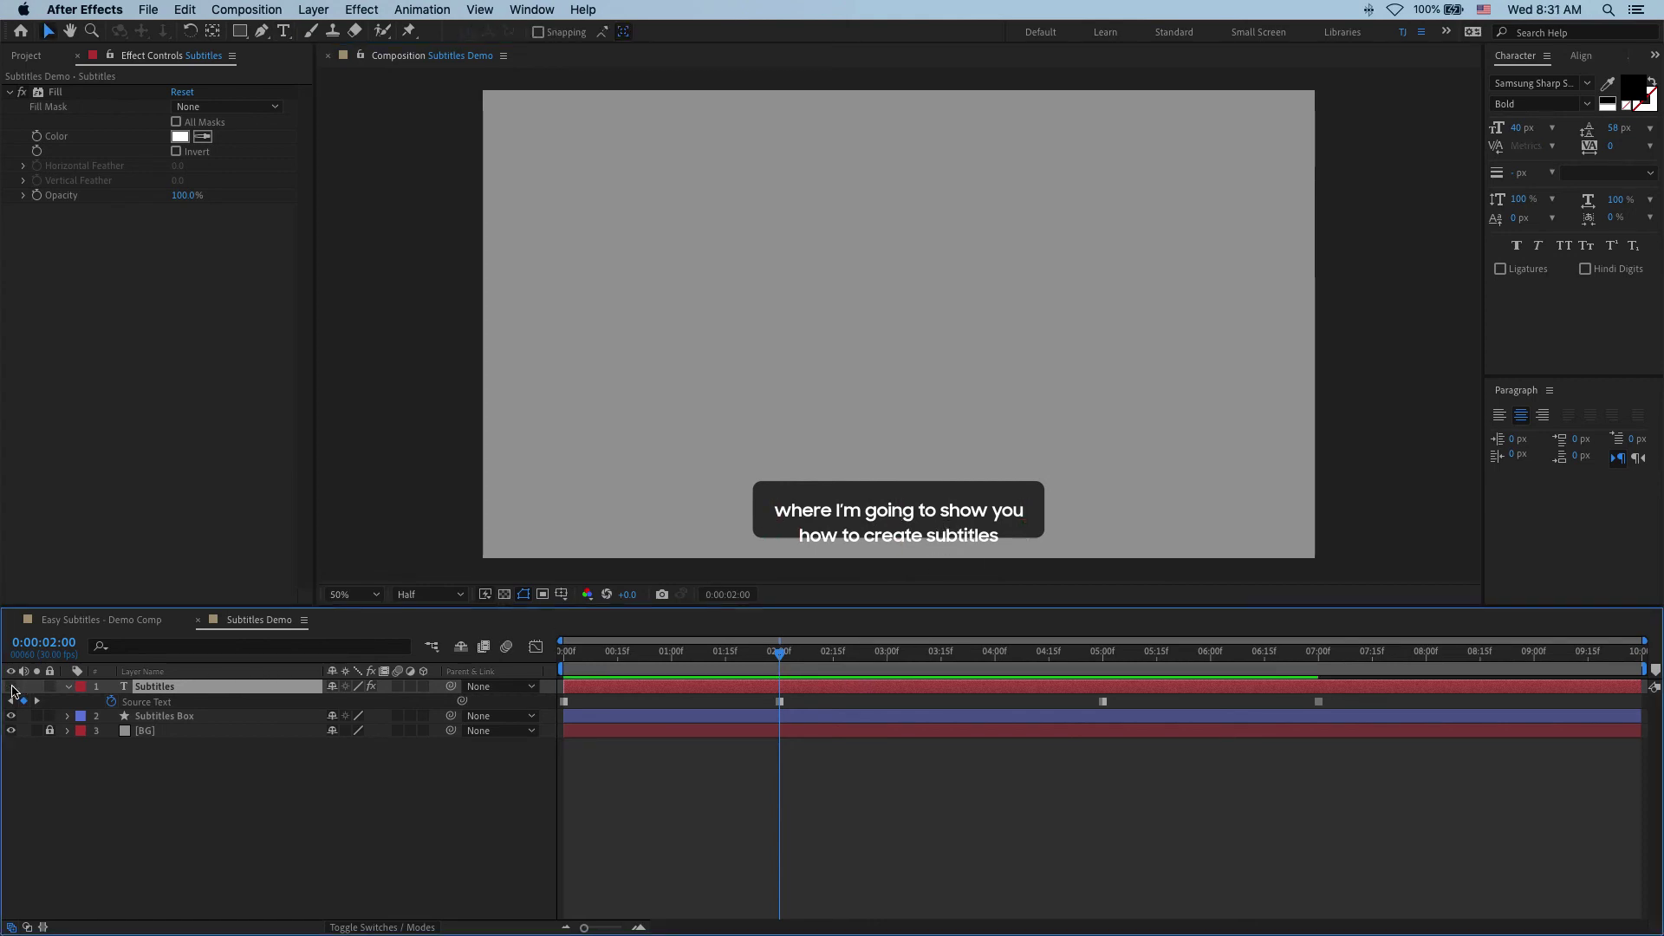
Hide the Subtitles Box and compare the one-line and two-line subtitles around 1:27–2:00
{"action": "left_click", "coordinate": [10, 686]}
{"action": "left_click", "coordinate": [160, 716]}
{"action": "mouse_move", "coordinate": [785, 663]}
{"action": "left_mouse_down"}
{"action": "mouse_move", "coordinate": [758, 665]}
{"action": "mouse_move", "coordinate": [783, 656]}
{"action": "left_mouse_up"}
{"action": "left_click", "coordinate": [771, 654]}
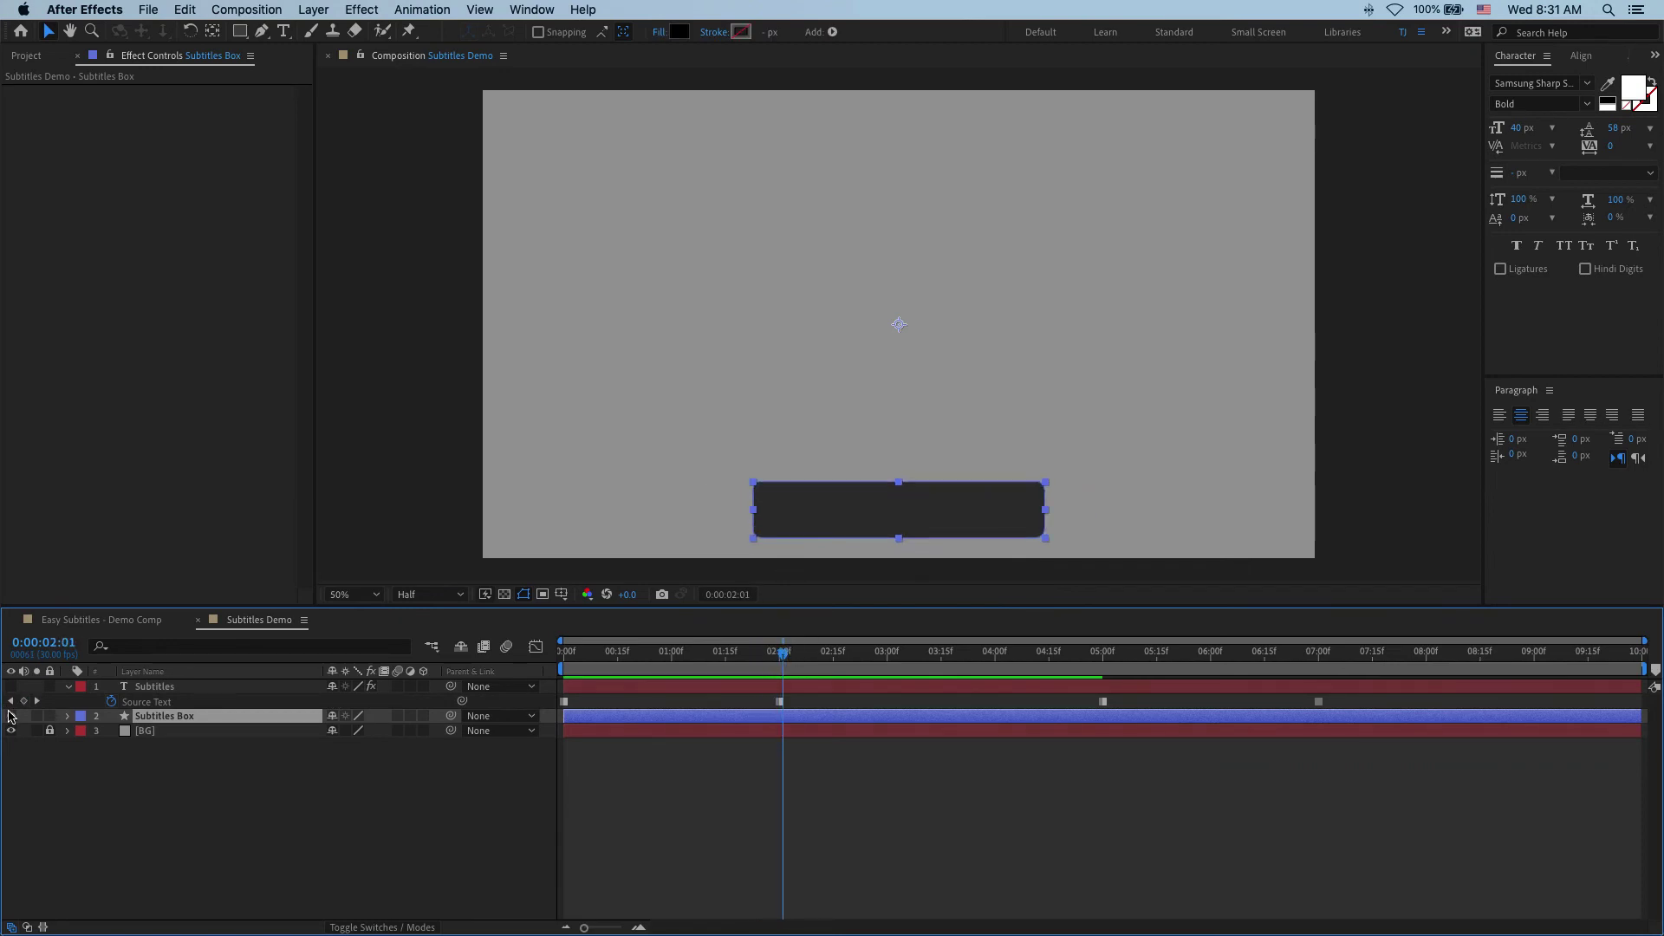
{"action": "left_click", "coordinate": [10, 716]}
{"action": "left_click", "coordinate": [10, 686]}
{"action": "left_click", "coordinate": [772, 658]}
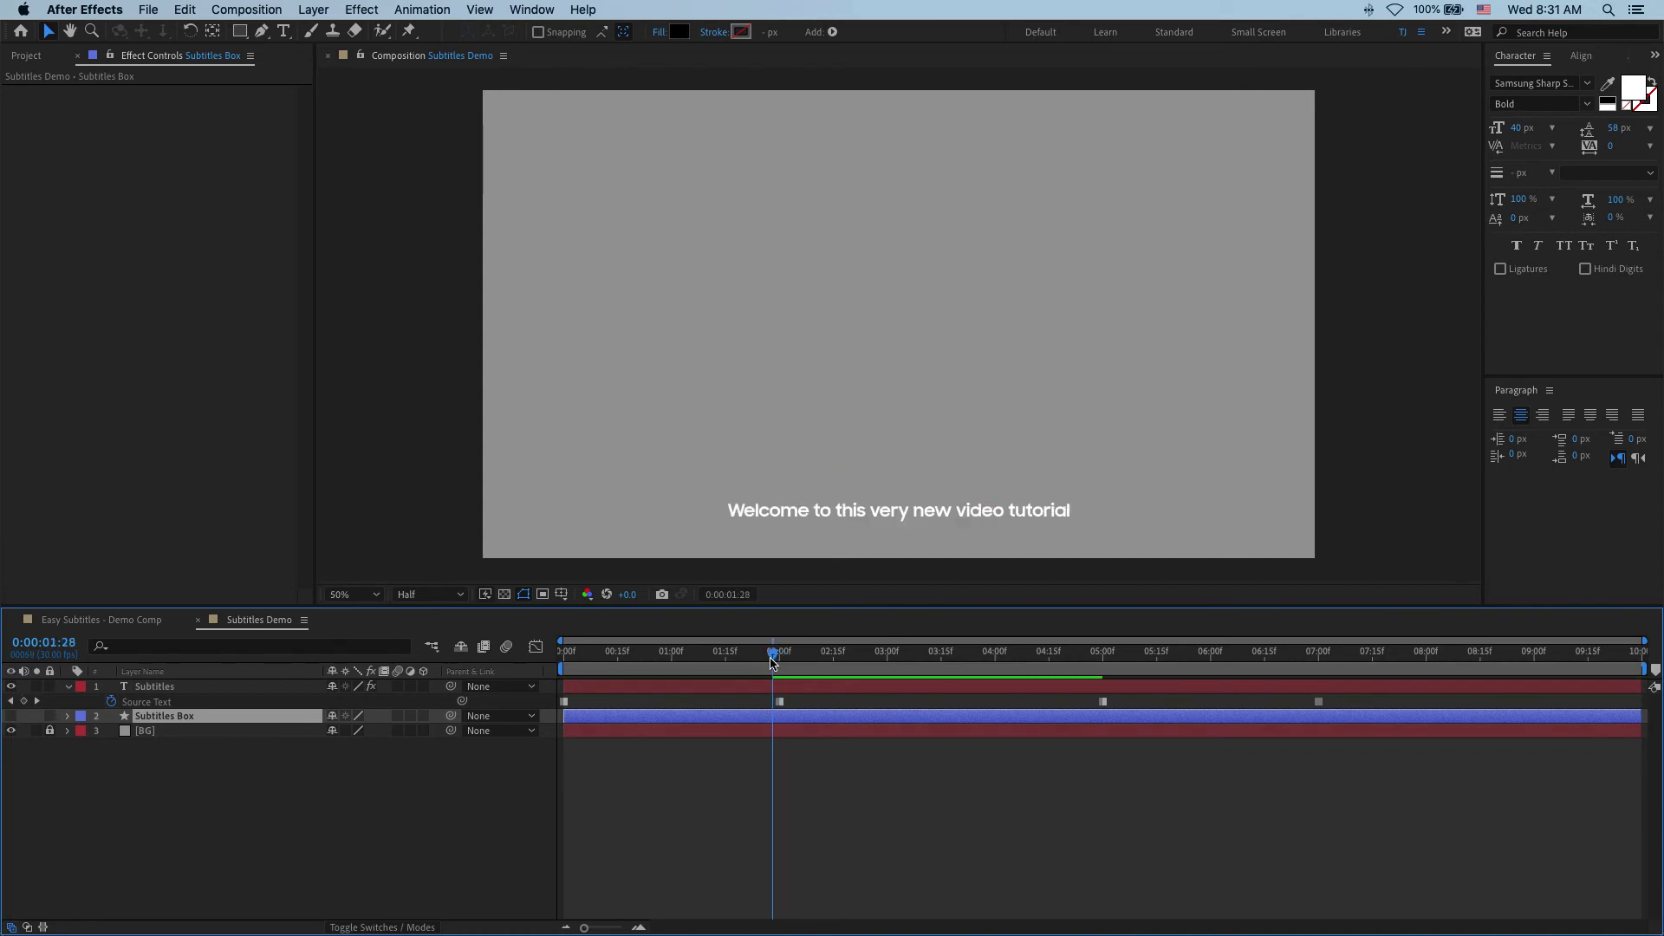
{"action": "left_click_drag", "start_coordinate": [772, 663], "coordinate": [785, 656]}
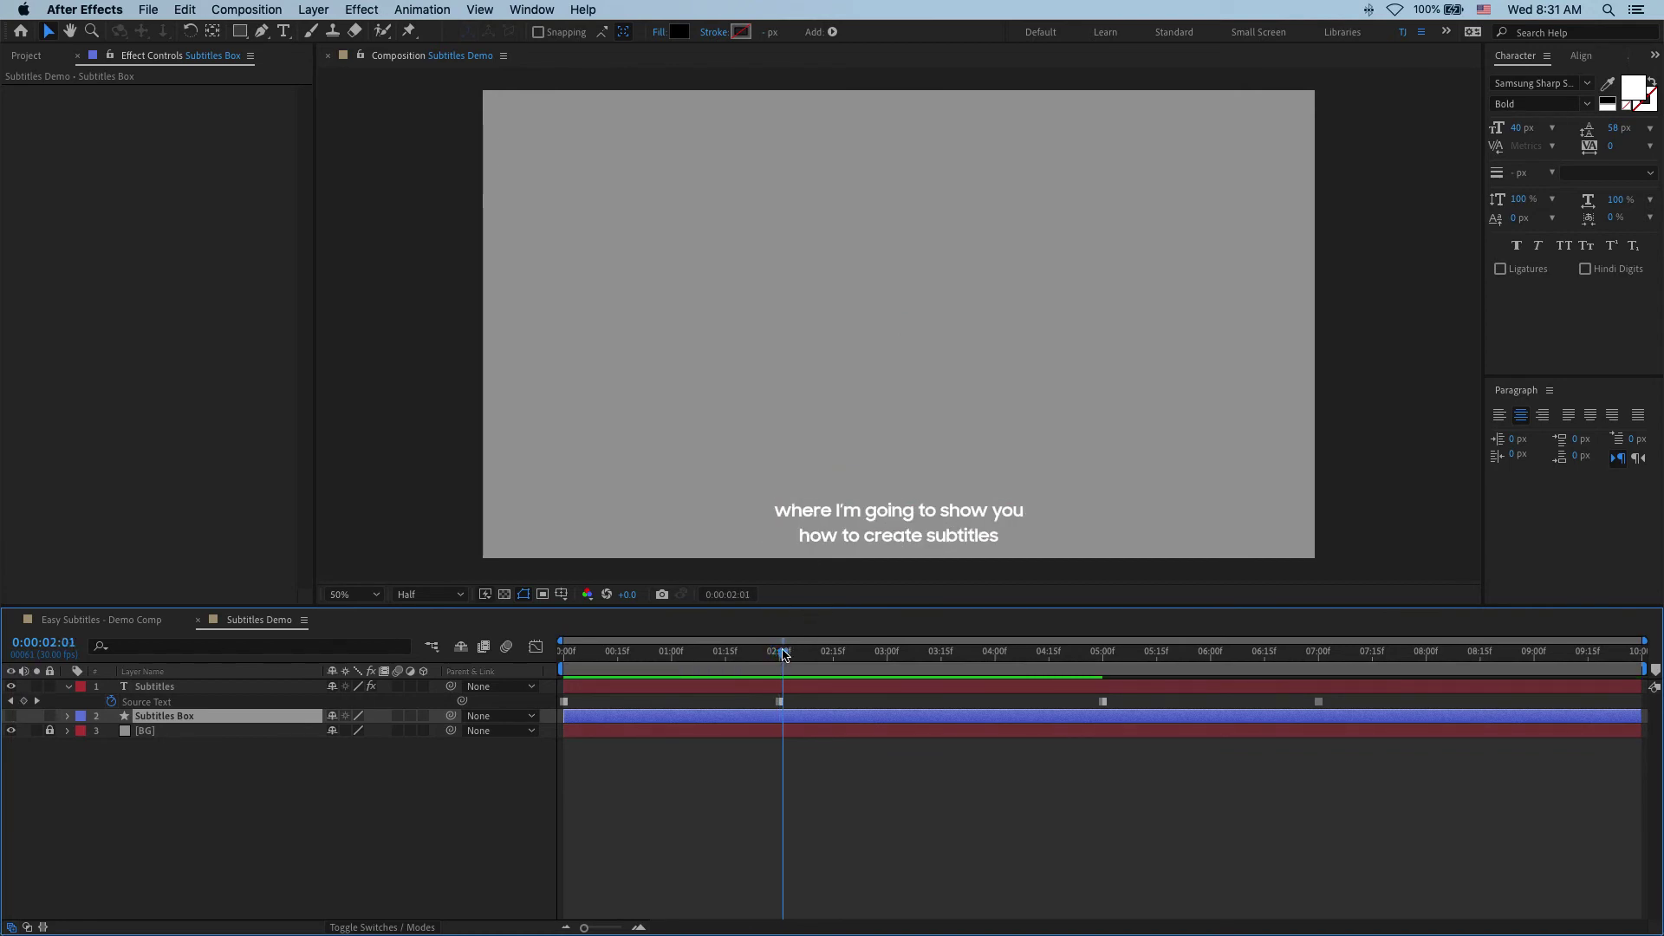
{"action": "left_click", "coordinate": [771, 505]}
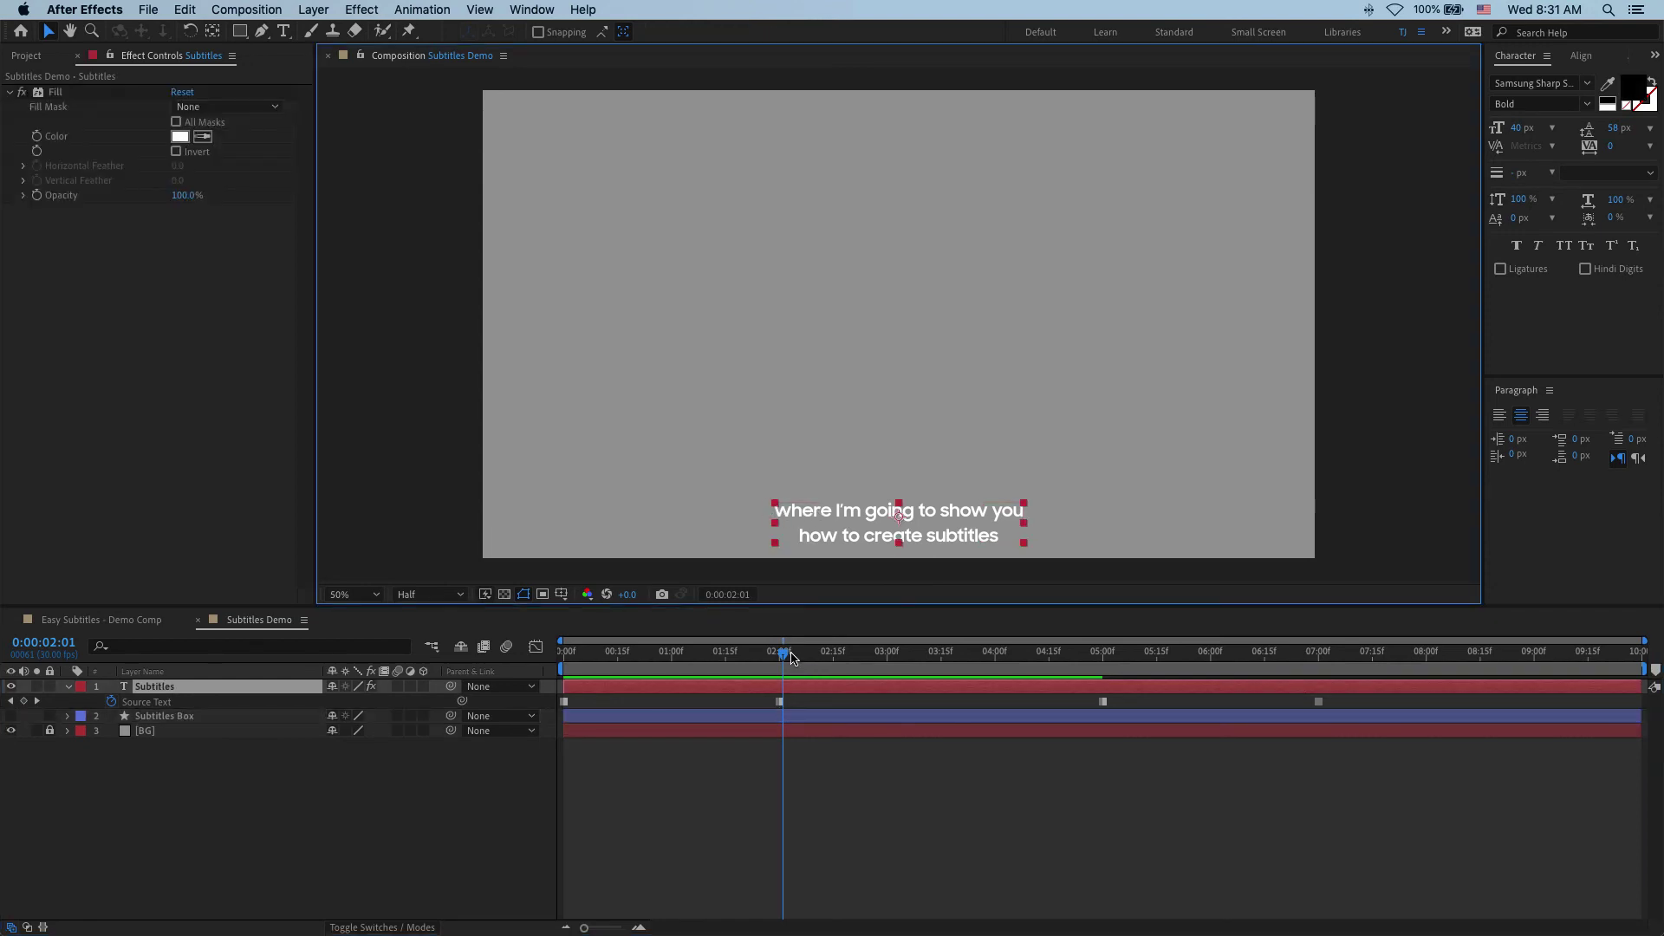
{"action": "mouse_move", "coordinate": [783, 657]}
{"action": "left_mouse_down"}
{"action": "mouse_move", "coordinate": [768, 657]}
{"action": "mouse_move", "coordinate": [798, 658]}
{"action": "left_mouse_up"}
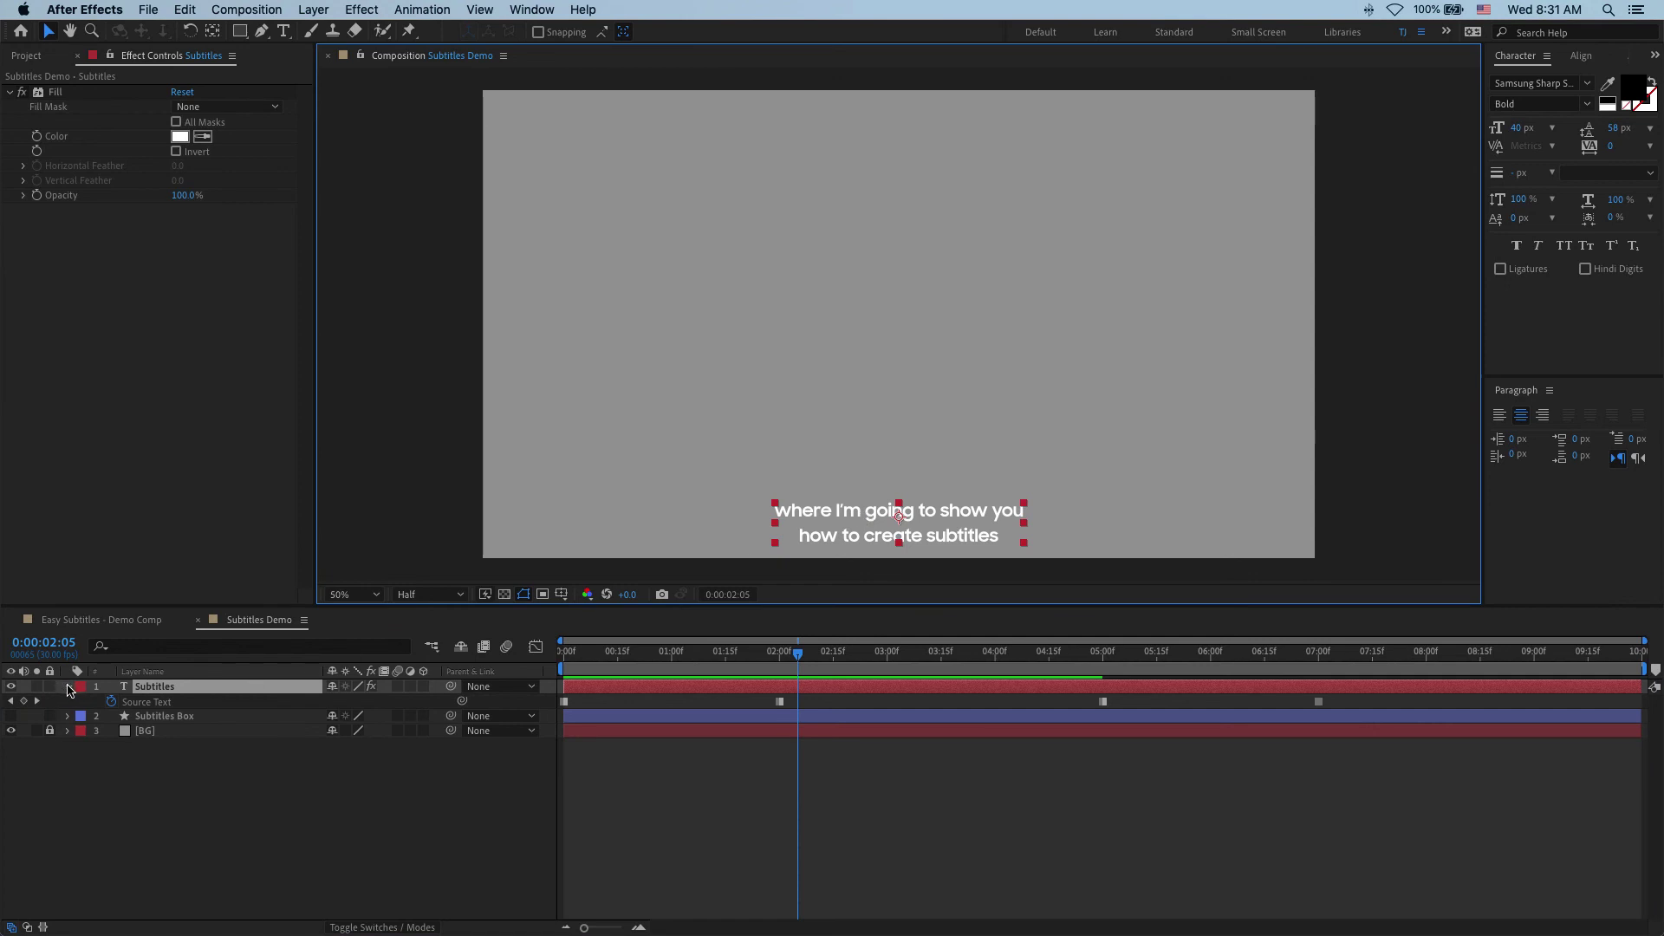
Add an expression to the Subtitles layer's Anchor Point and clear its default text
{"action": "left_click", "coordinate": [68, 686]}
{"action": "left_click", "coordinate": [69, 687]}
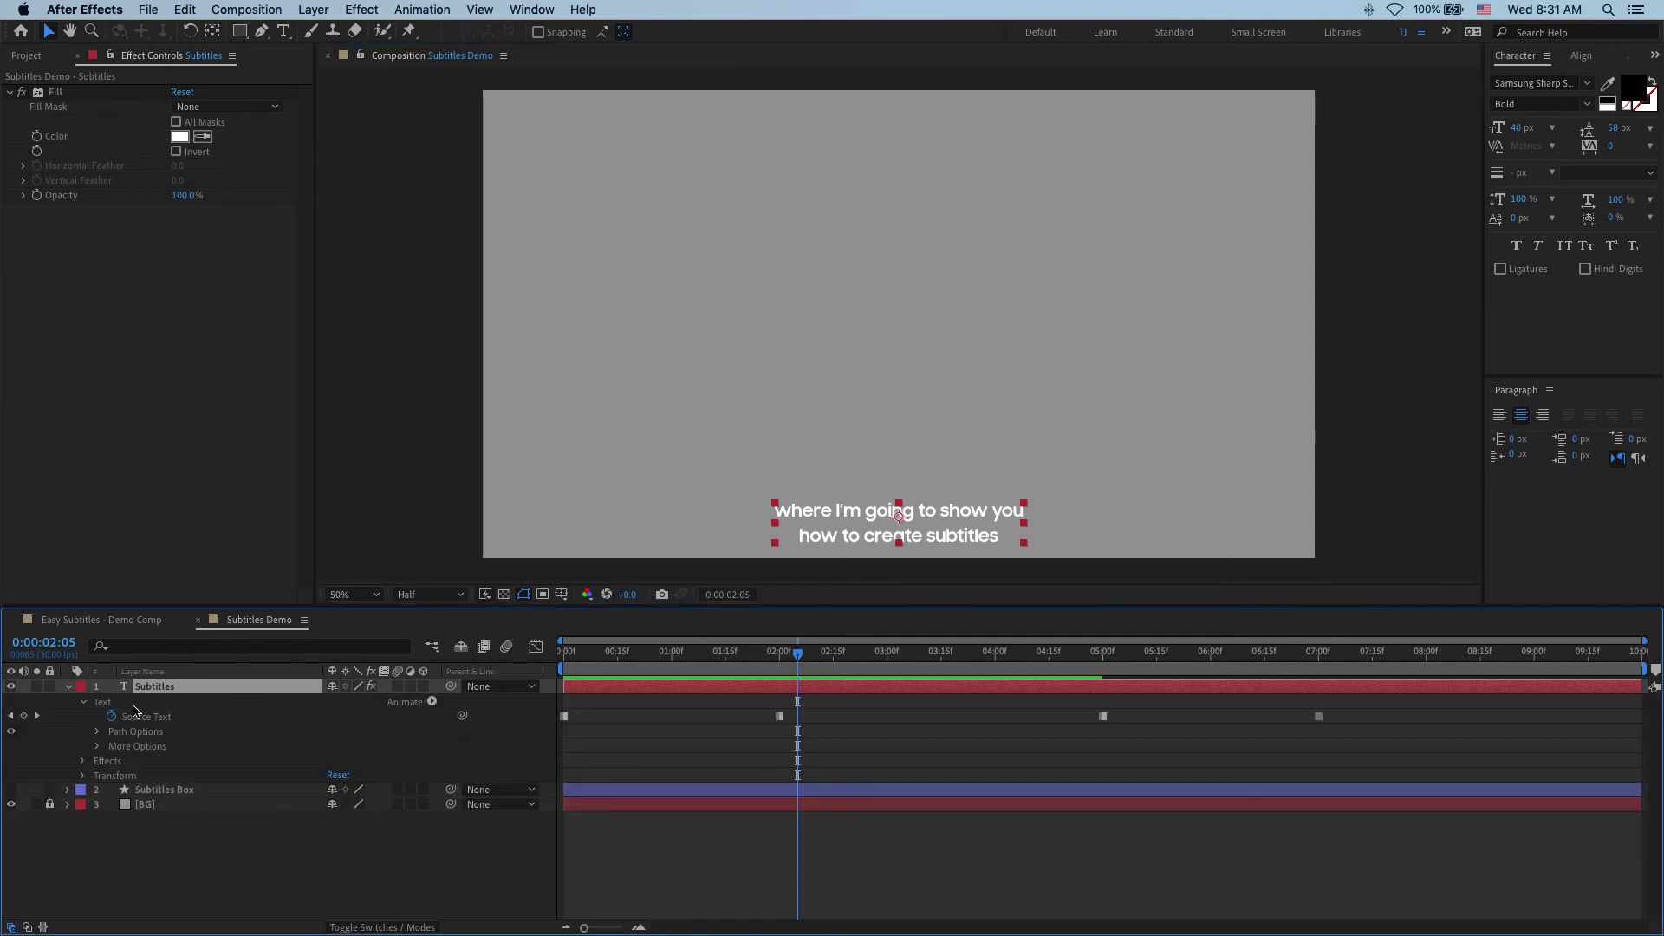
{"action": "key", "text": "a"}
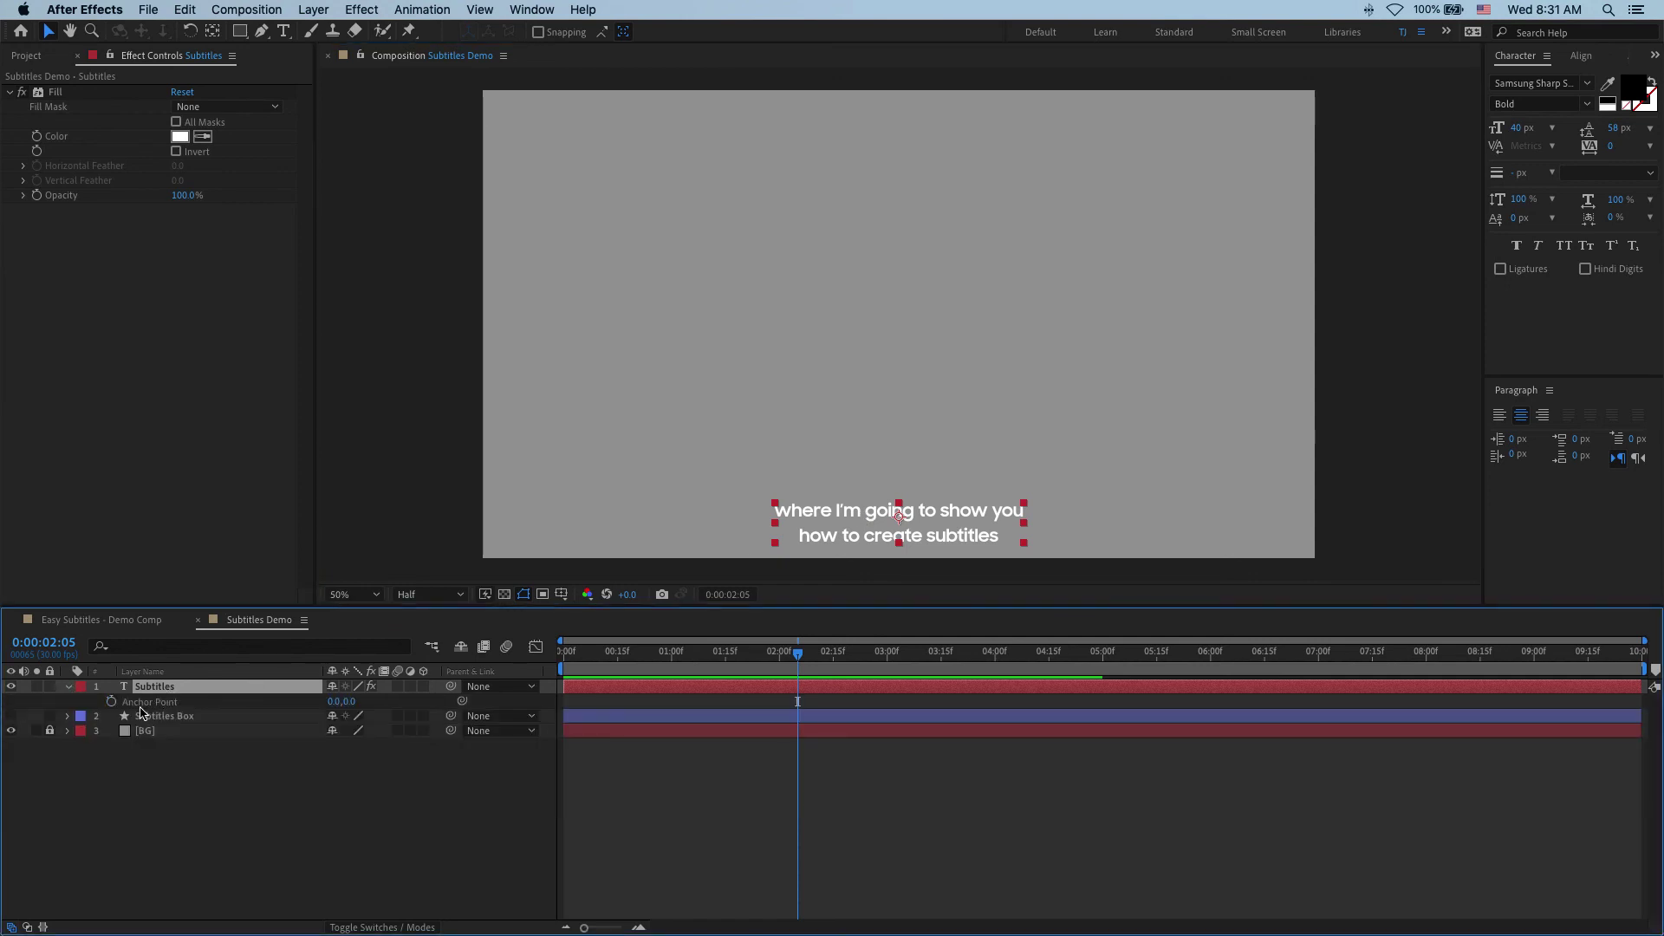
{"action": "left_click", "coordinate": [151, 706]}
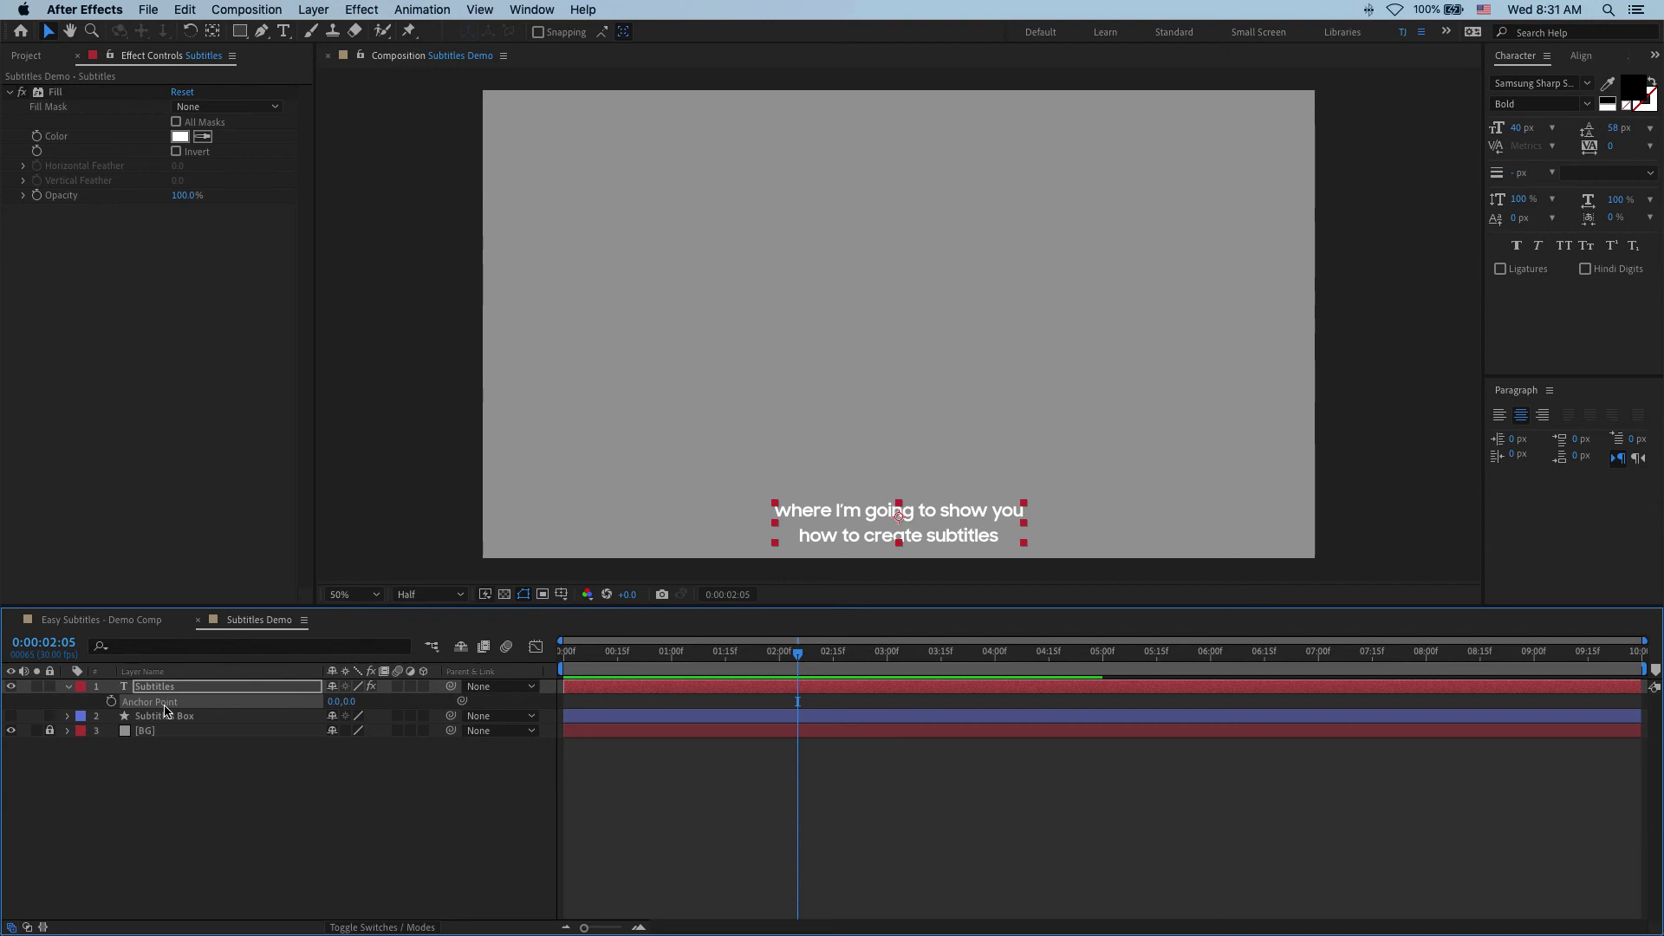
{"action": "left_click", "coordinate": [111, 703], "text": "alt"}
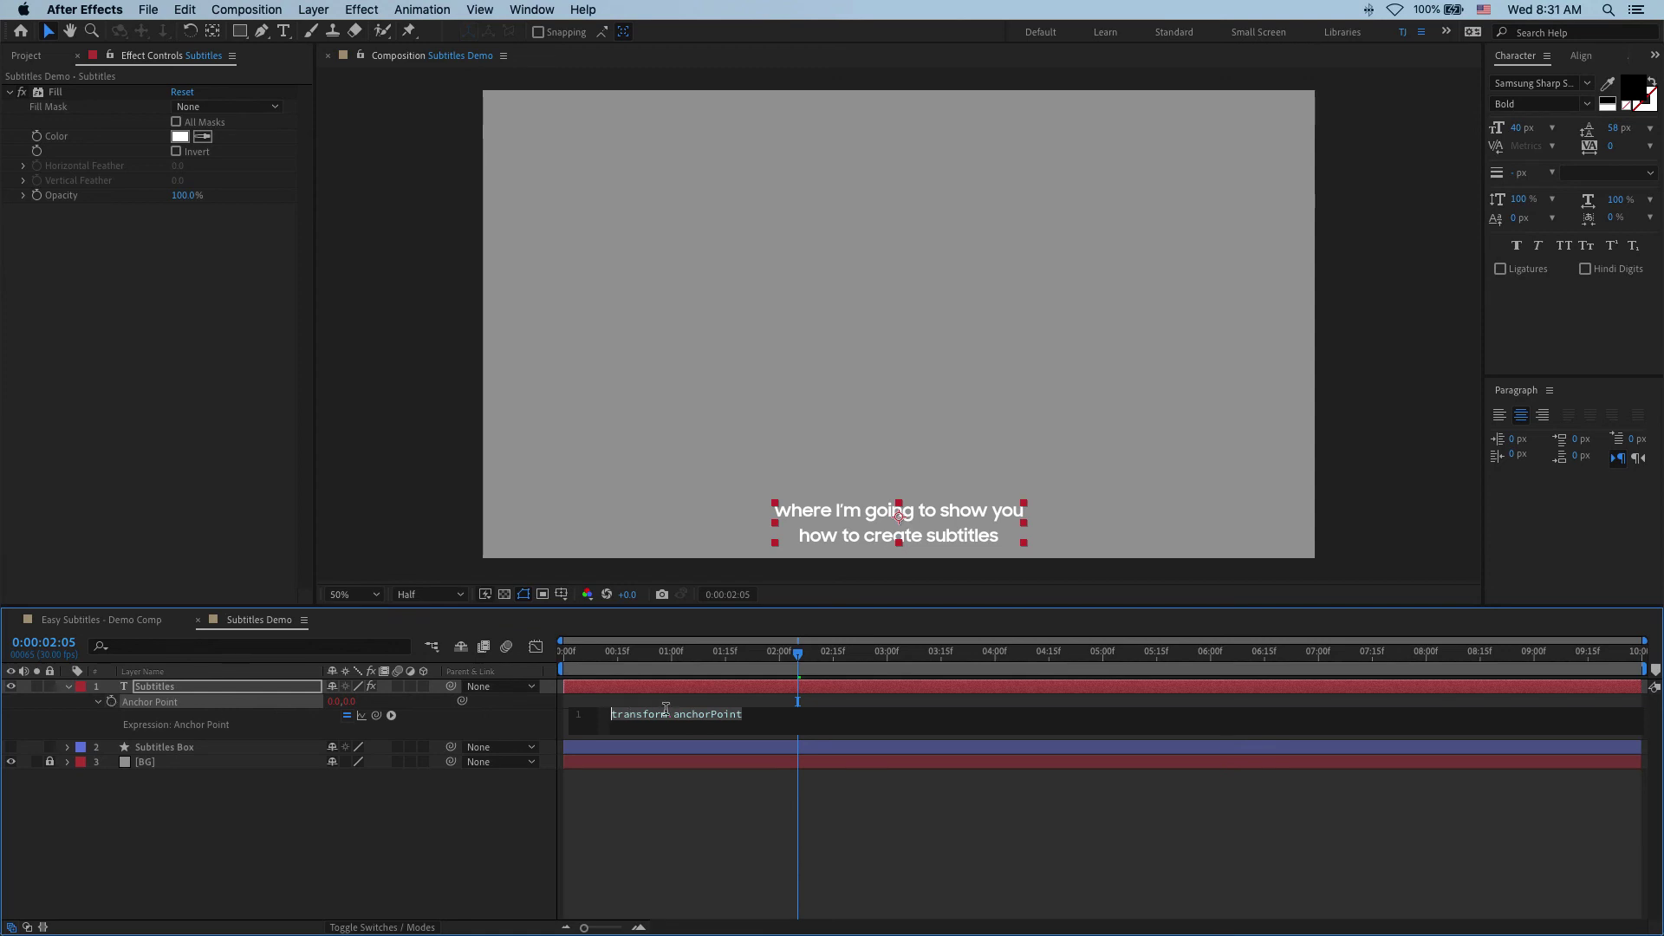
{"action": "left_click", "coordinate": [743, 713]}
{"action": "left_click_drag", "start_coordinate": [744, 713], "coordinate": [599, 711]}
{"action": "key", "text": "BackSpace"}
Write yPos = thisLayer.sourceRectAtTime(time).height / in the Anchor Point expression
{"action": "type", "text": "y"}
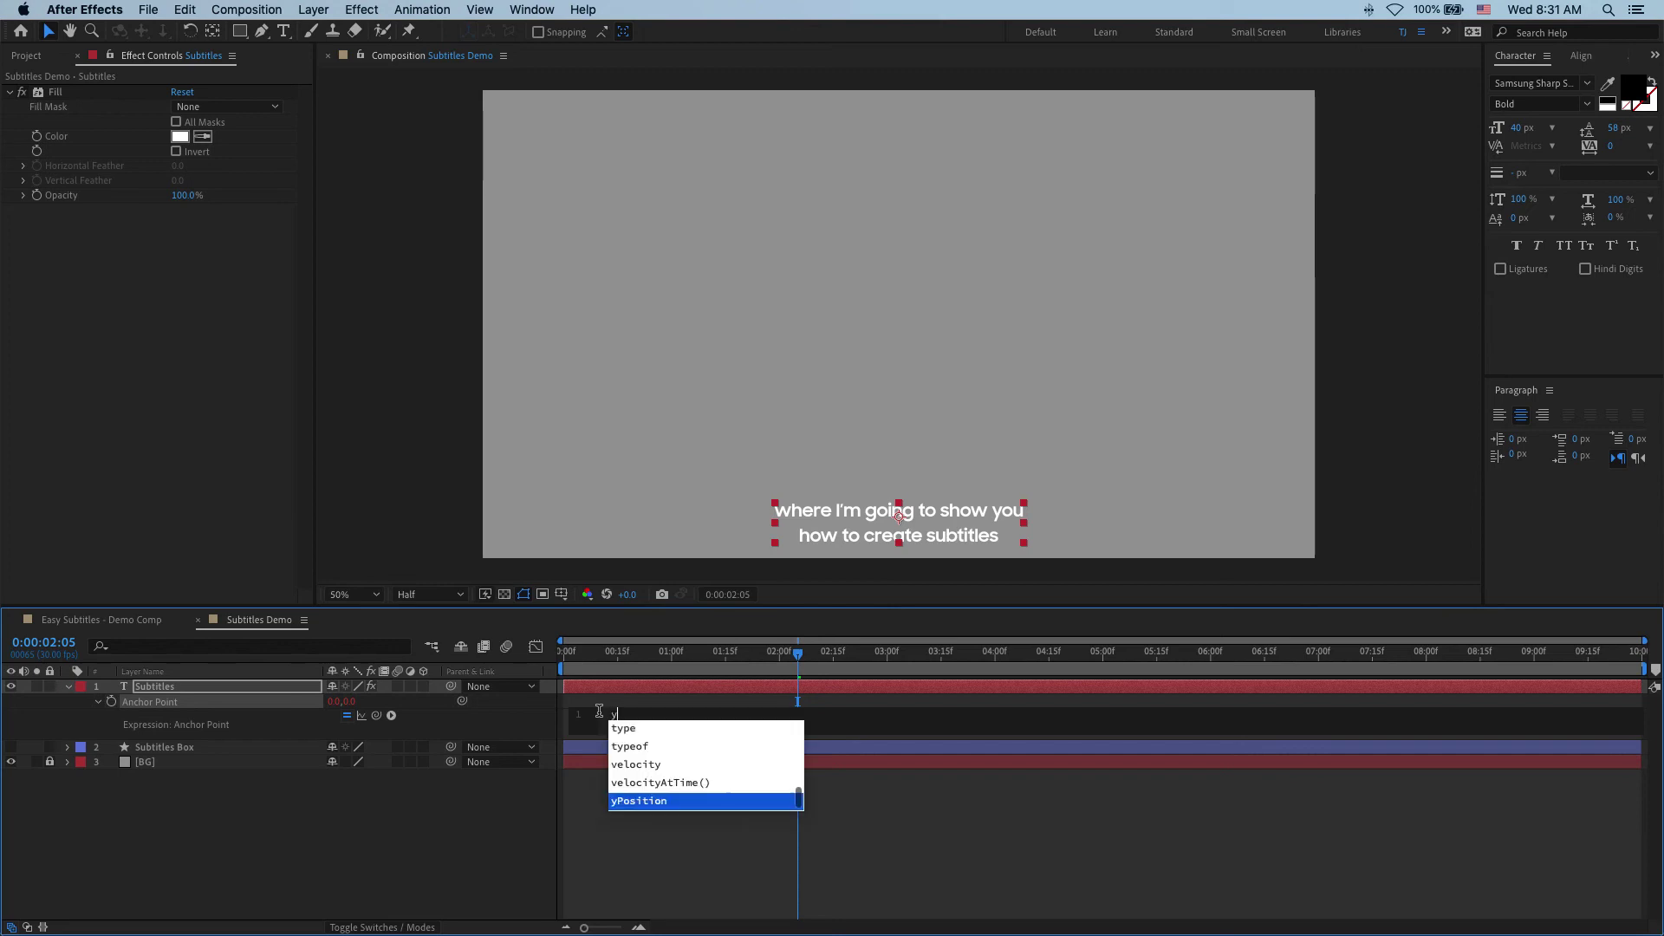
{"action": "type", "text": "Pos ="}
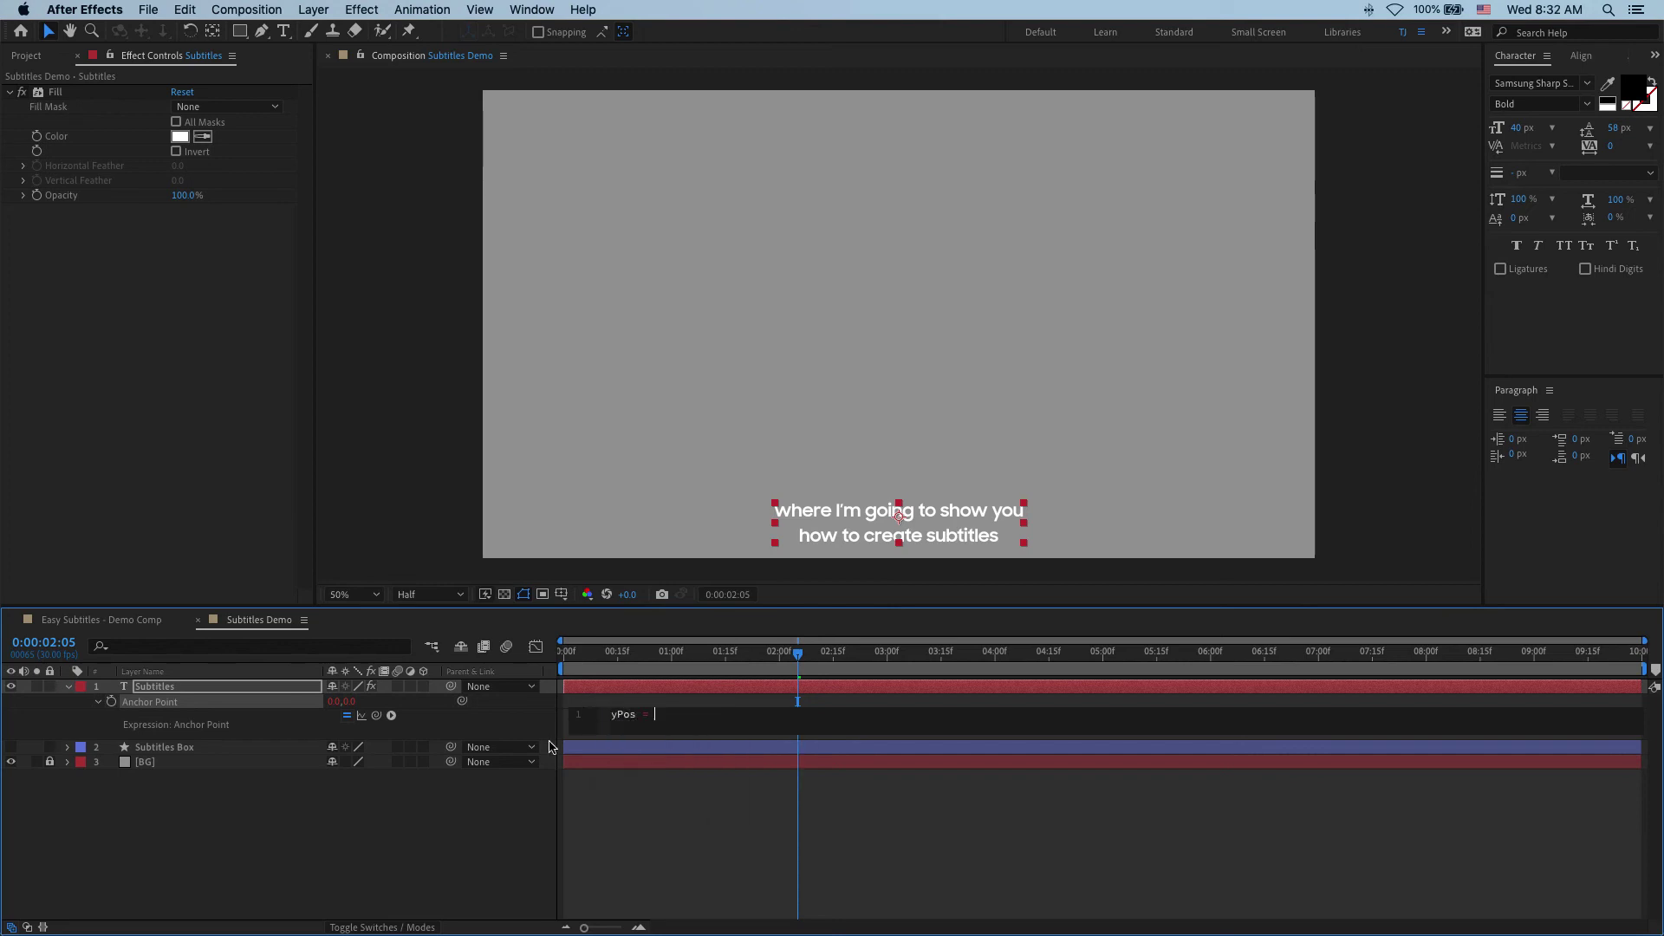
{"action": "left_click_drag", "start_coordinate": [375, 715], "coordinate": [217, 691]}
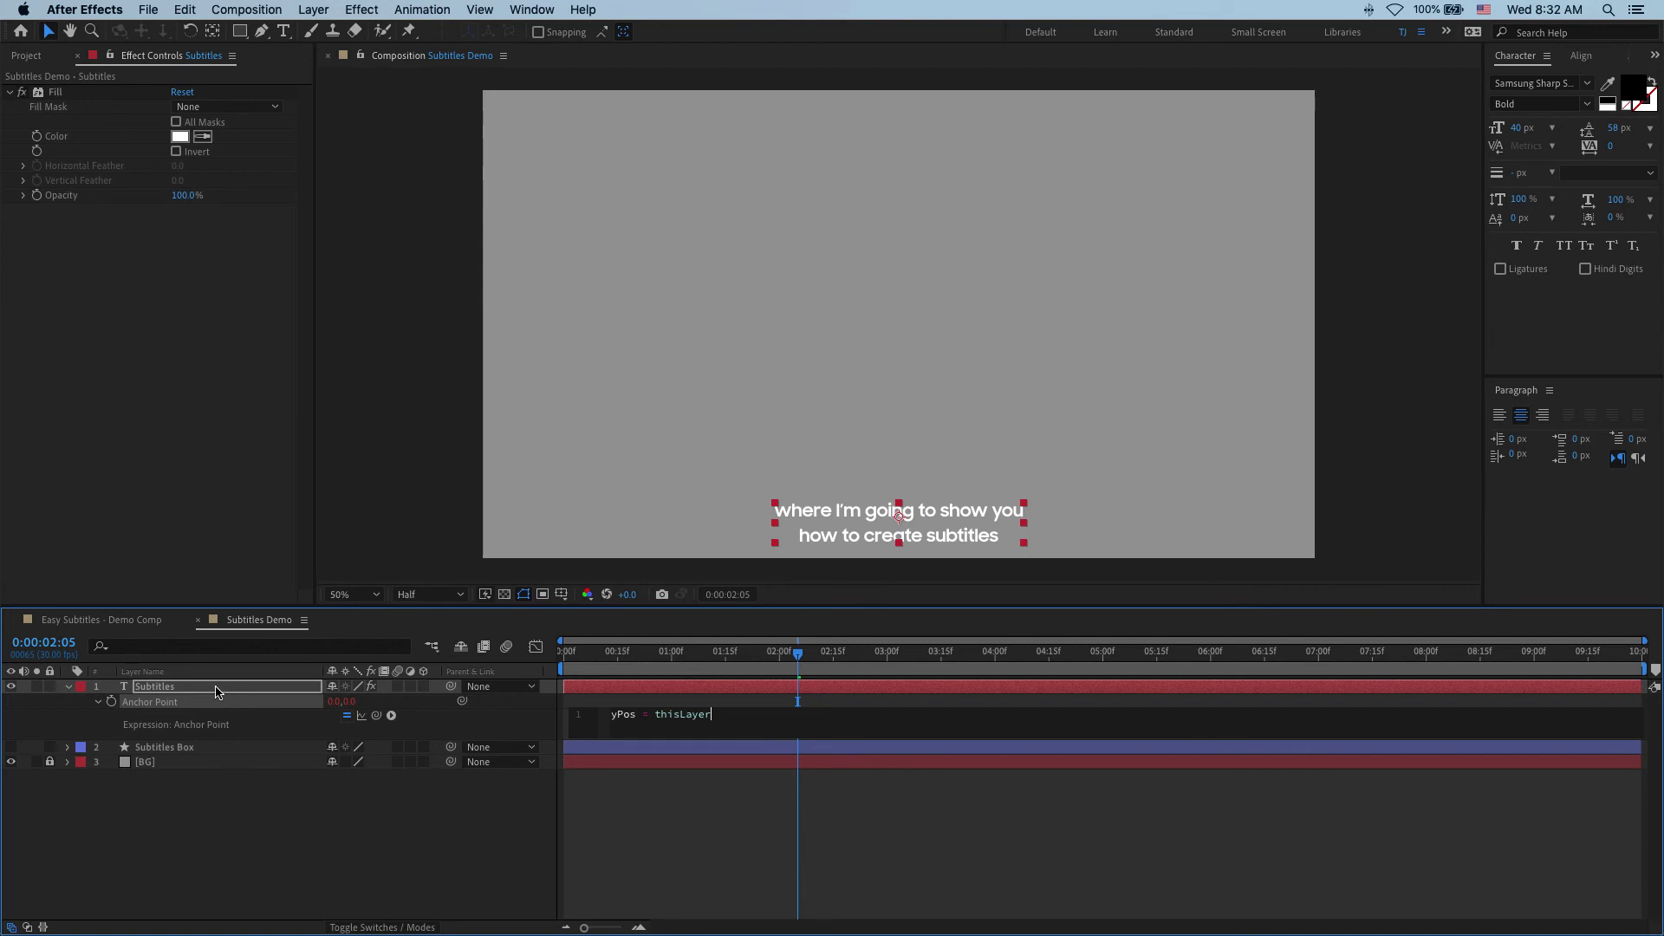
{"action": "type", "text": ".sourc"}
{"action": "key", "text": "Down"}
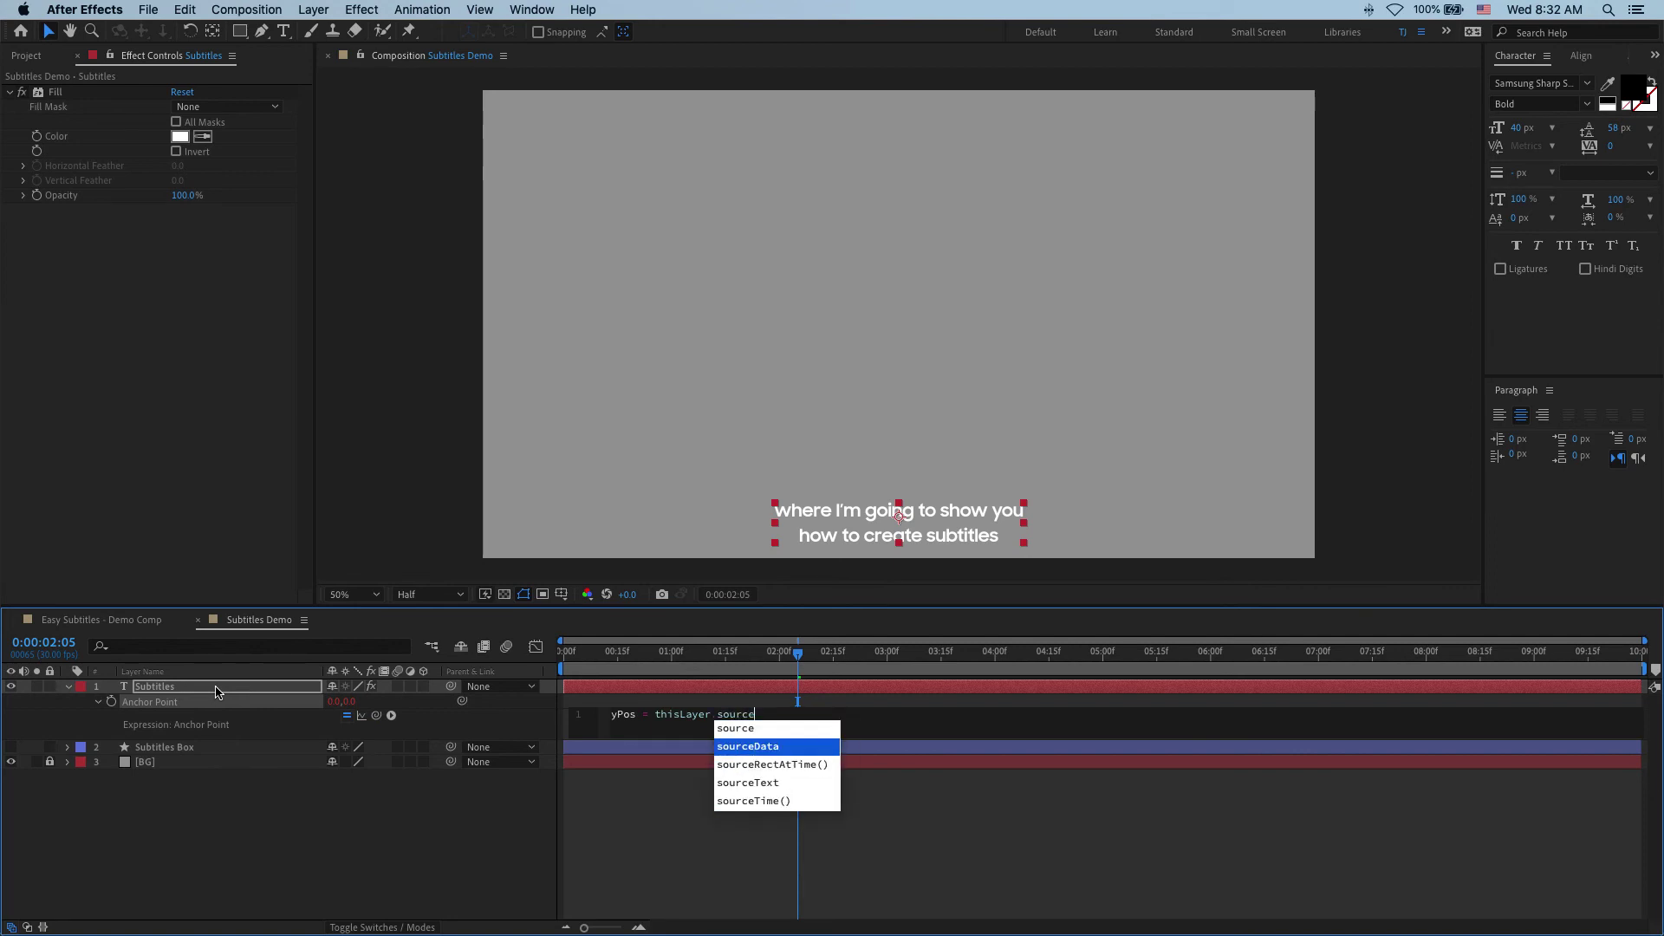
{"action": "key", "text": "Return"}
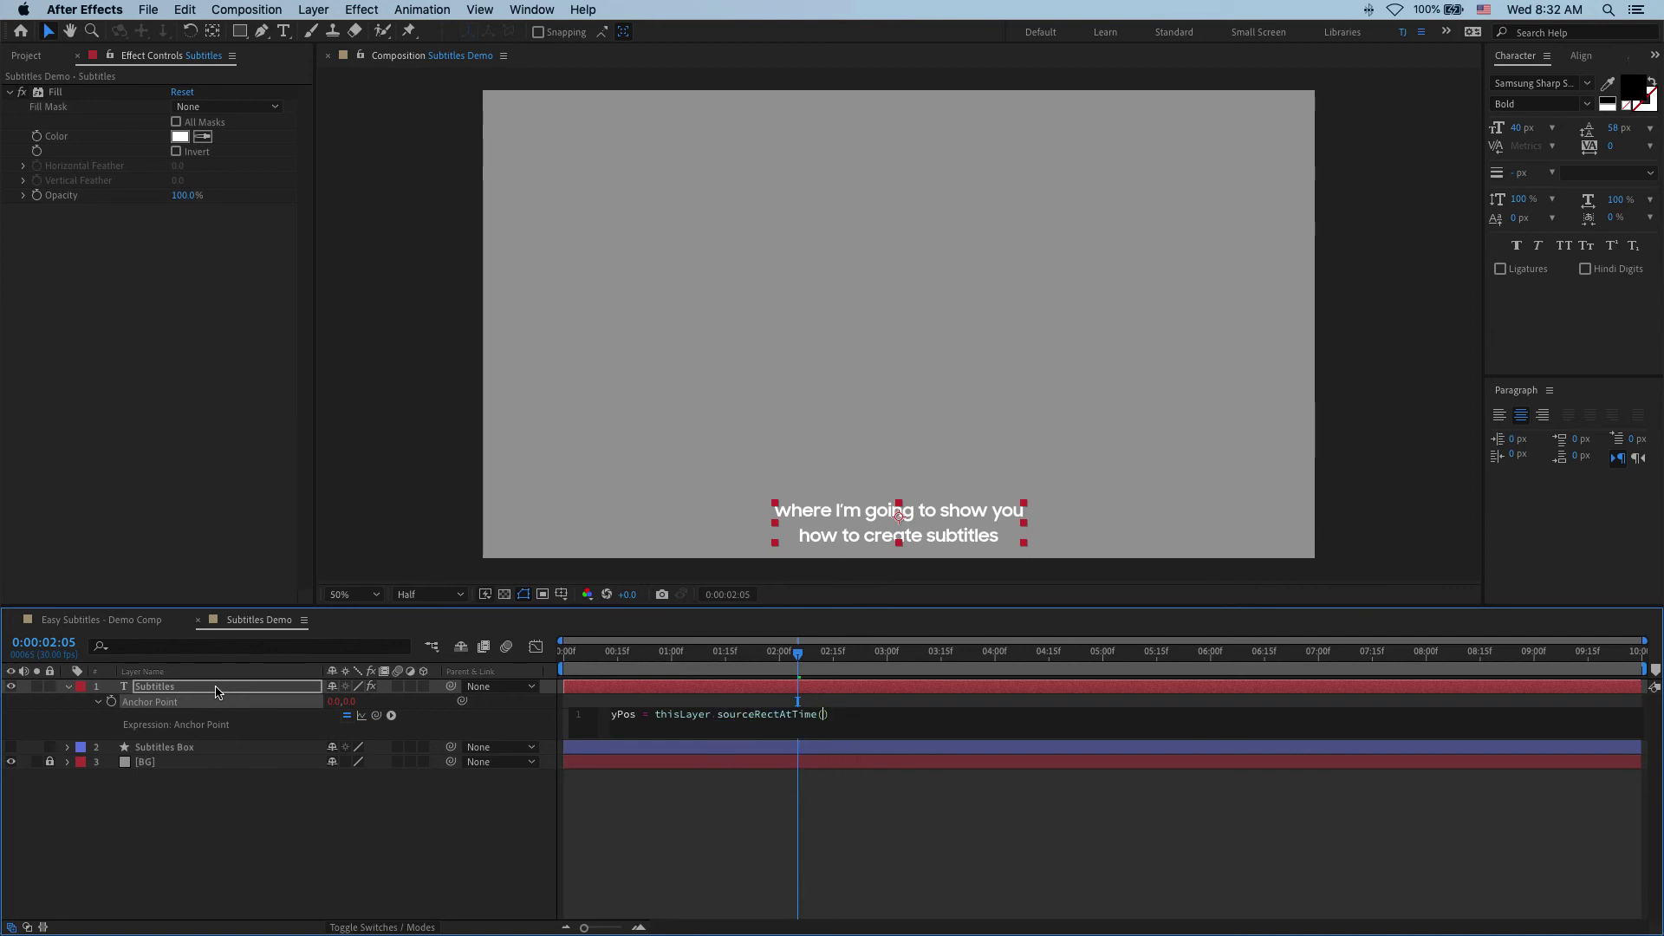
{"action": "type", "text": "time"}
{"action": "key", "text": "Right"}
{"action": "type", "text": ".heig"}
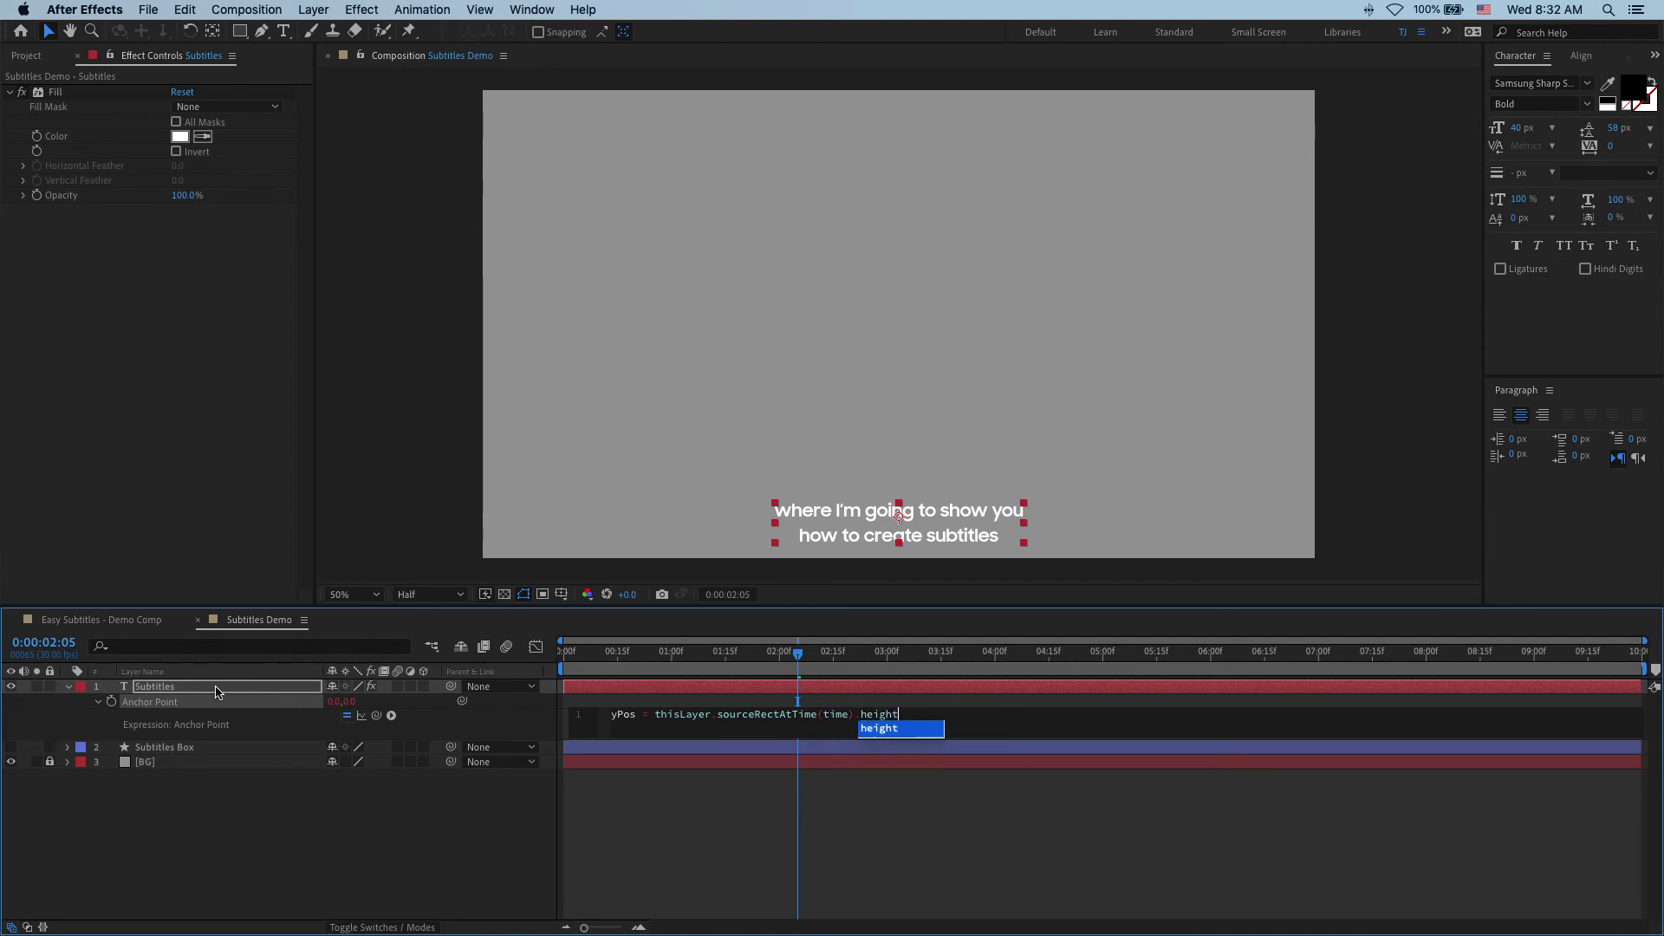
{"action": "type", "text": "ht "}
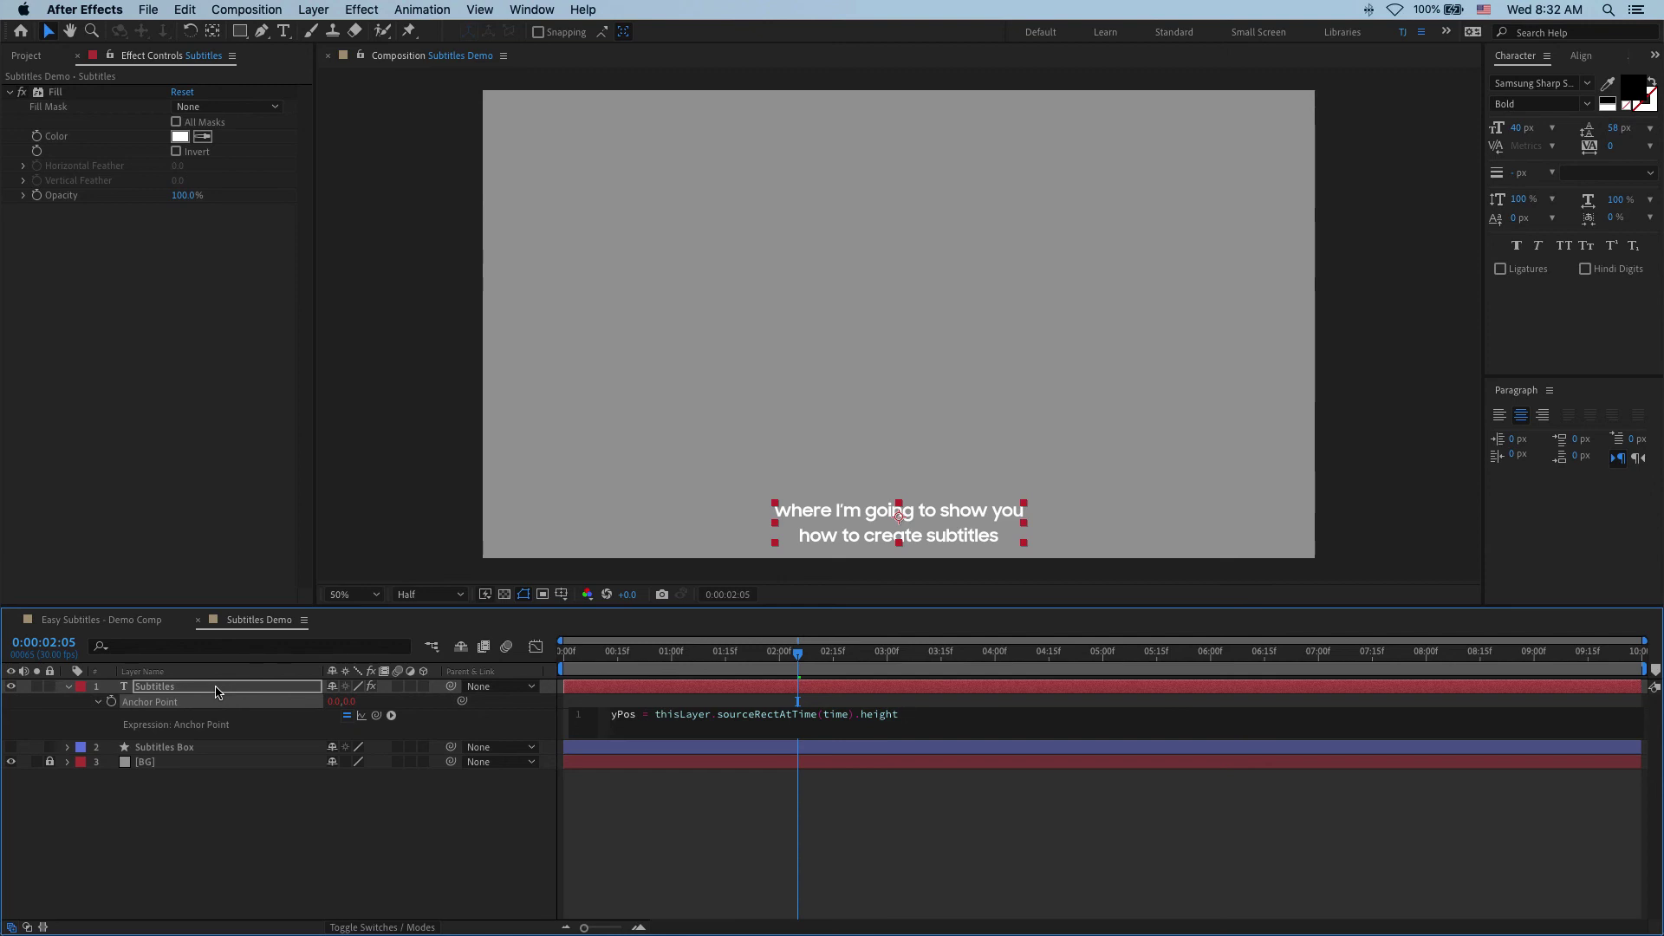
{"action": "type", "text": "/ 2"}
End the yPos line with a semicolon, add [0, yPos] as the result, and apply
{"action": "left_click_drag", "start_coordinate": [924, 712], "coordinate": [893, 712]}
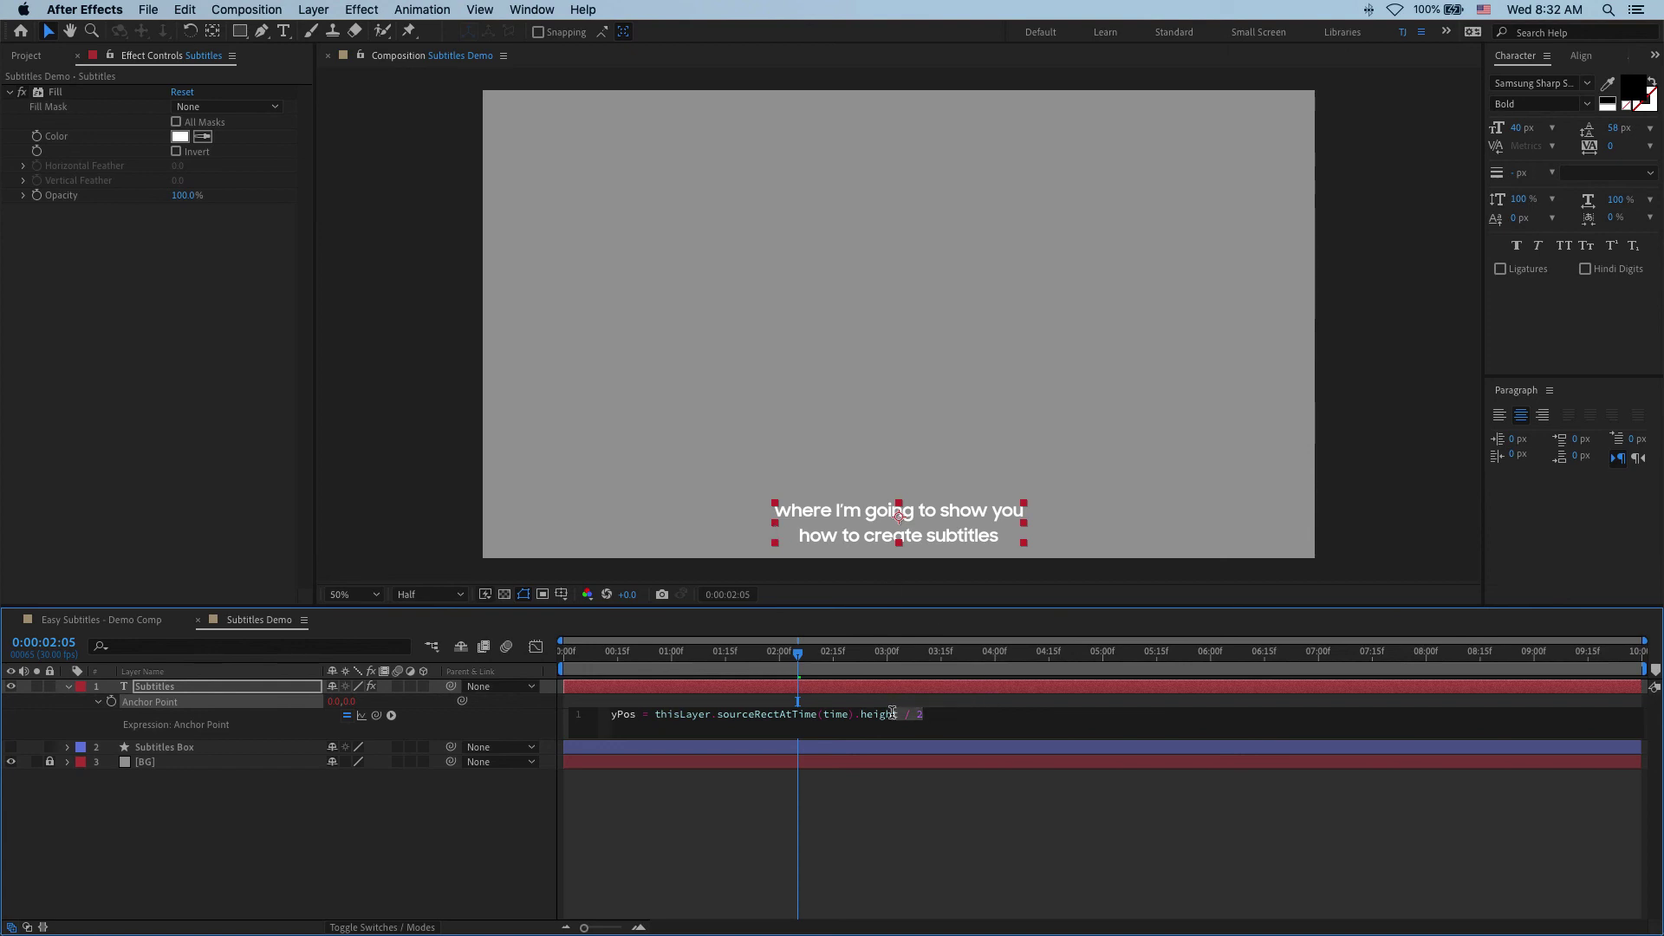
{"action": "left_click", "coordinate": [967, 717]}
{"action": "type", "text": ";"}
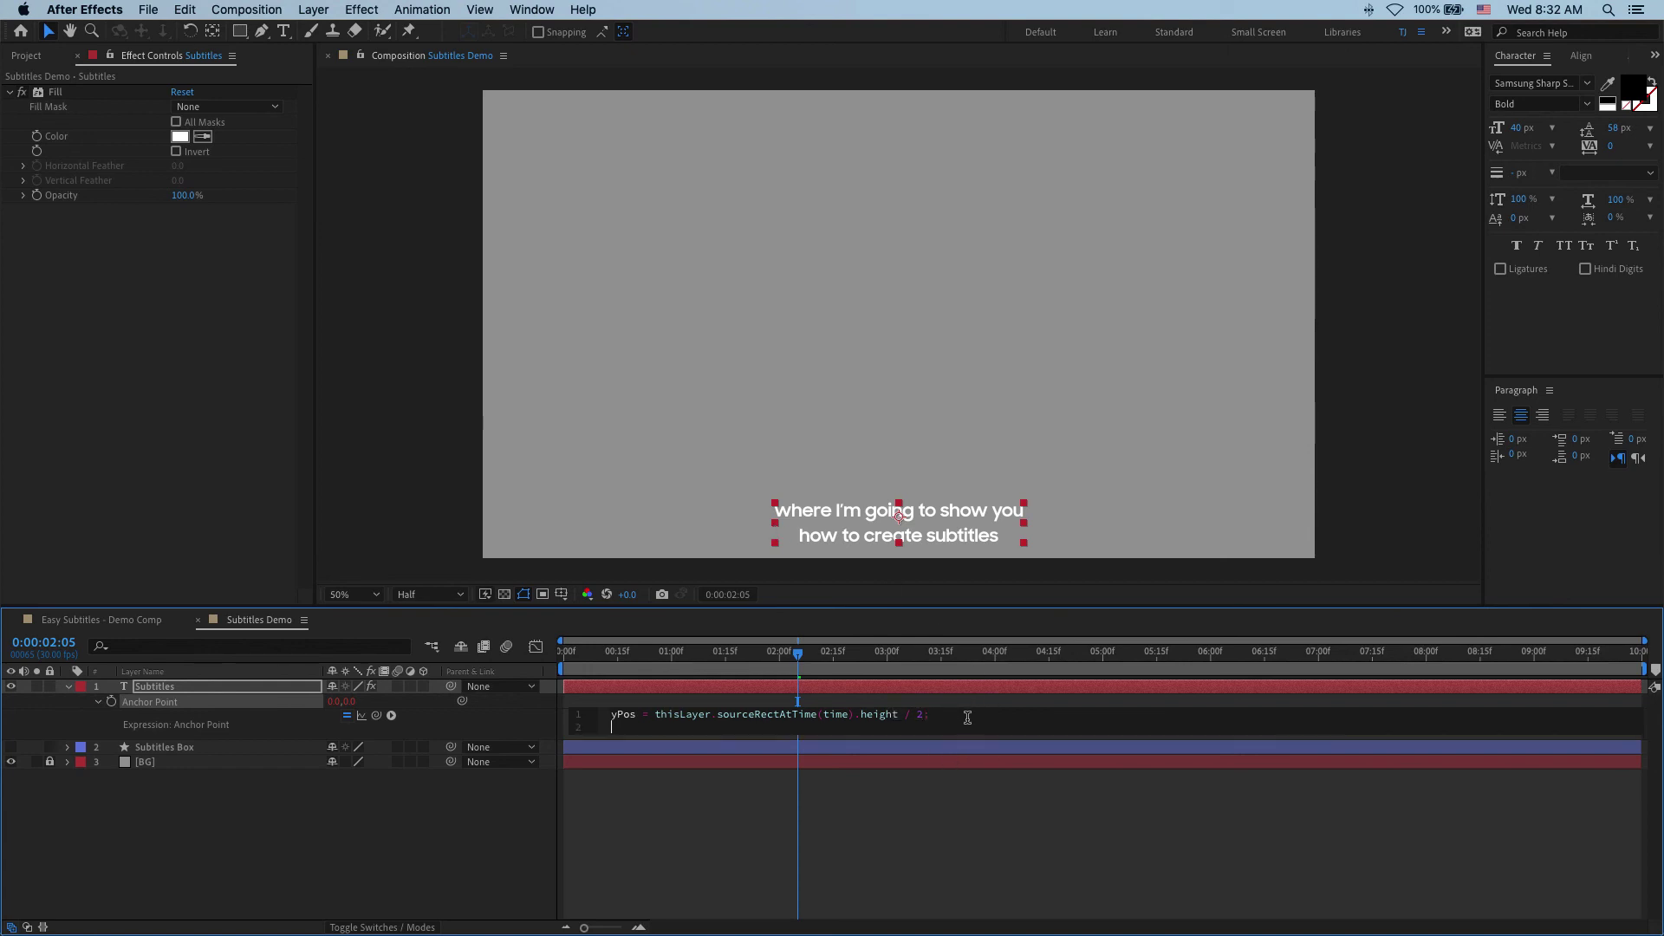
{"action": "key", "text": "Return"}
{"action": "key", "text": "Return"}
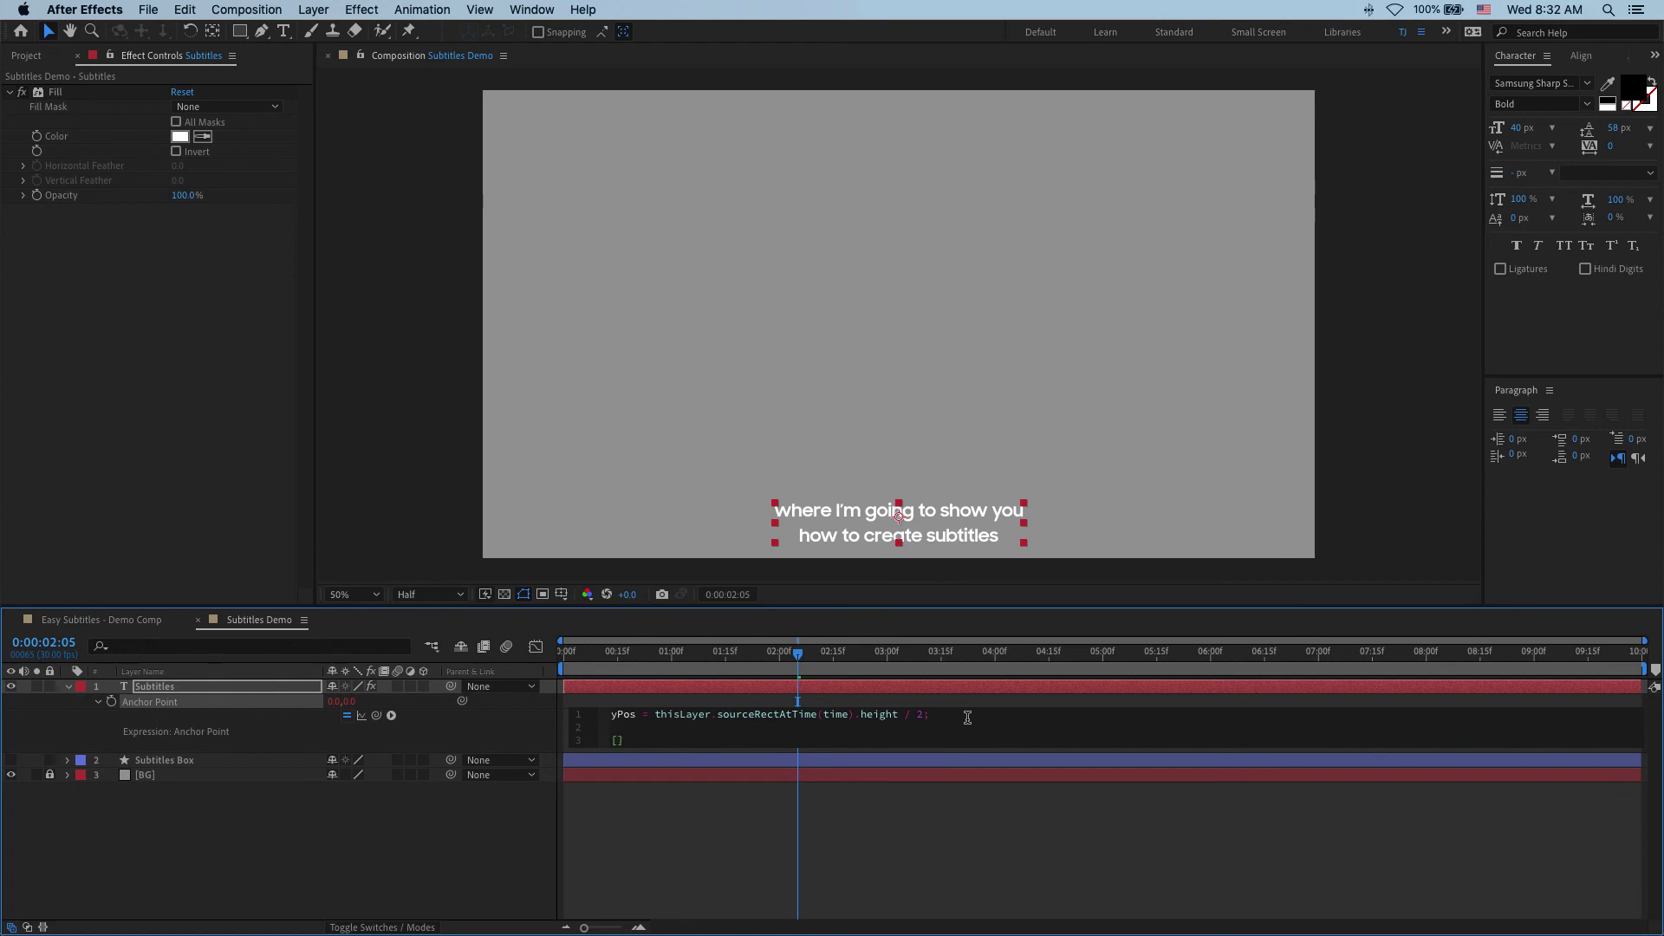
{"action": "type", "text": "[0, yPos"}
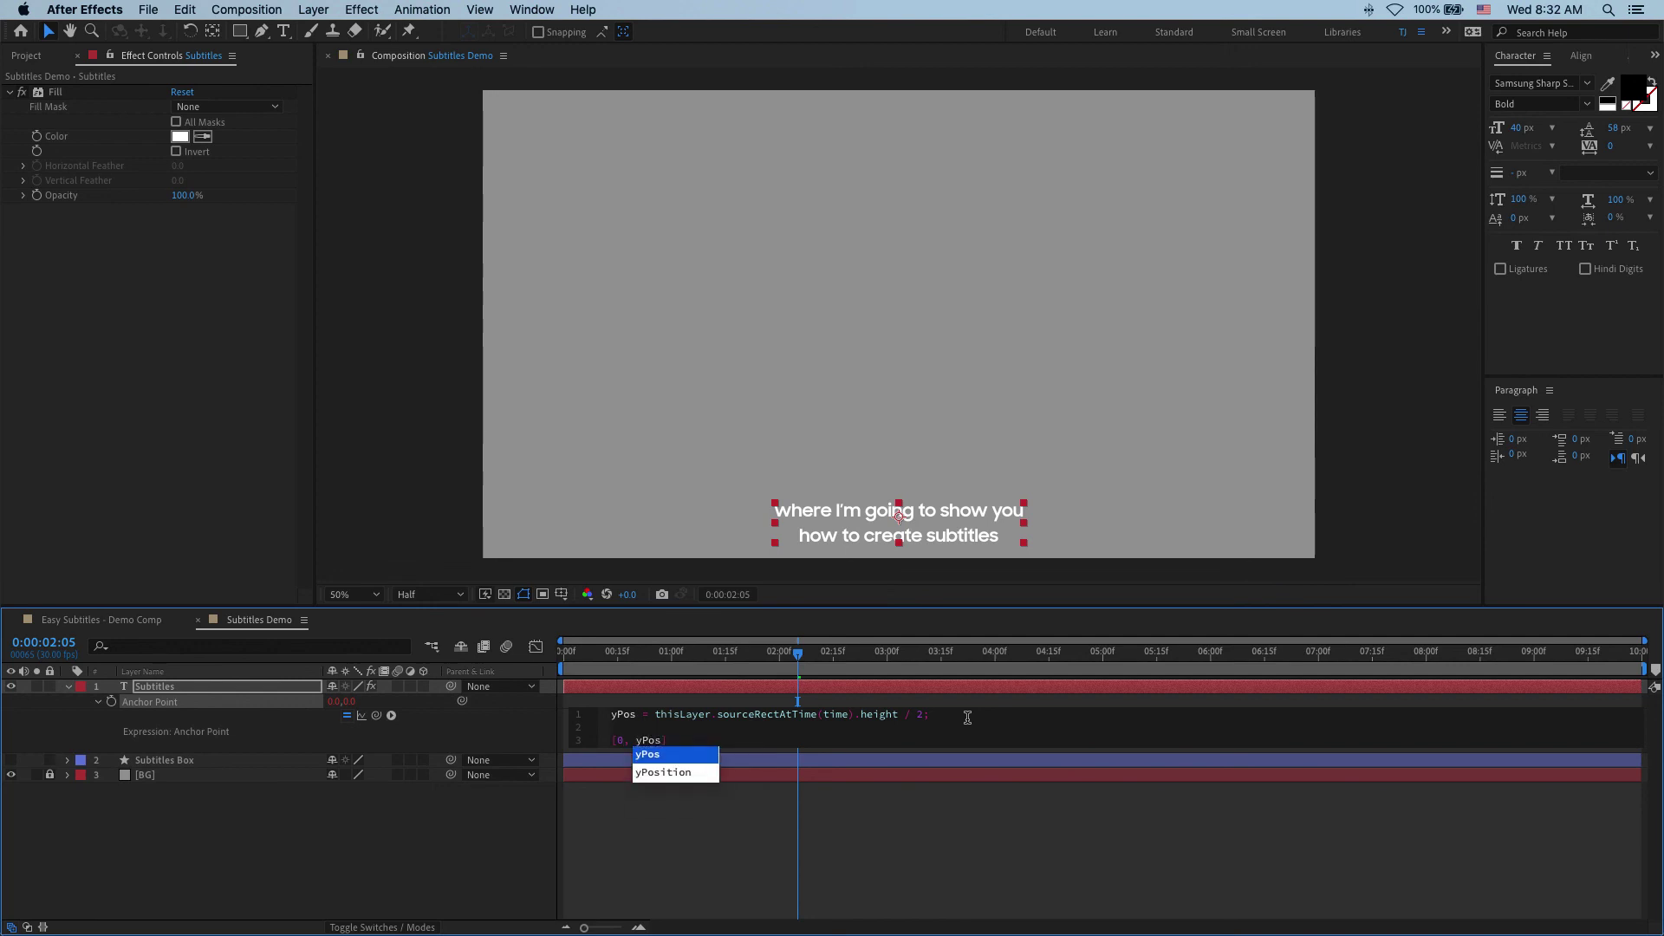
{"action": "left_click", "coordinate": [725, 837]}
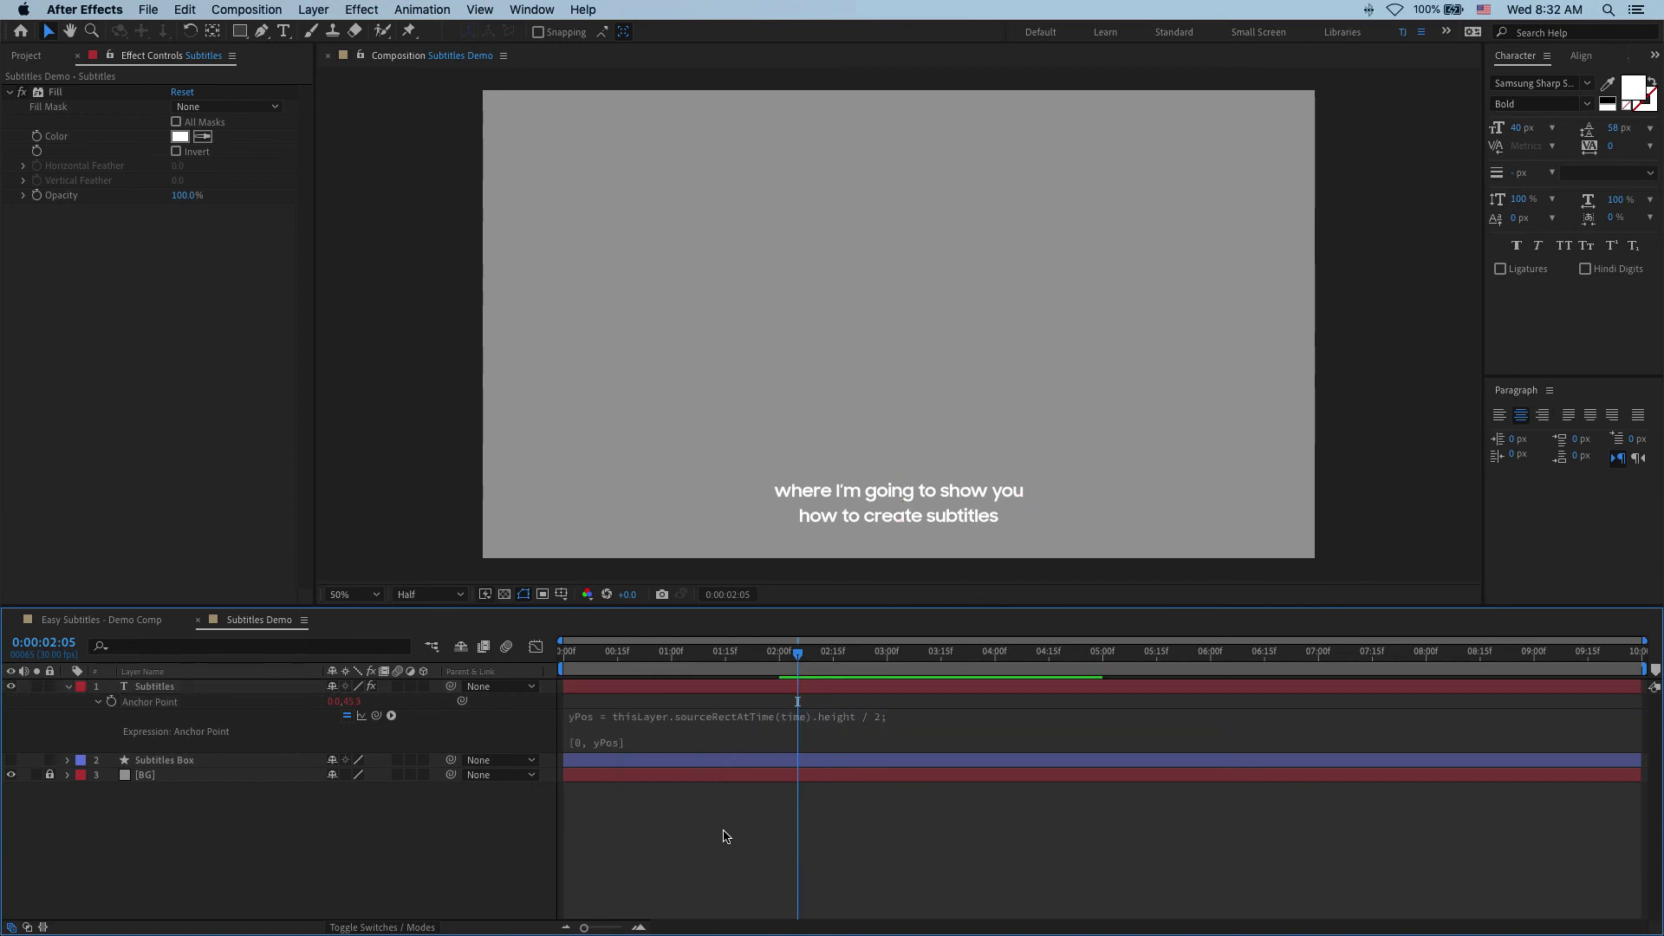
Turn the Subtitles Box back on and scrub ahead to check it frames the later subtitle
{"action": "left_click", "coordinate": [68, 687]}
{"action": "left_click", "coordinate": [11, 701]}
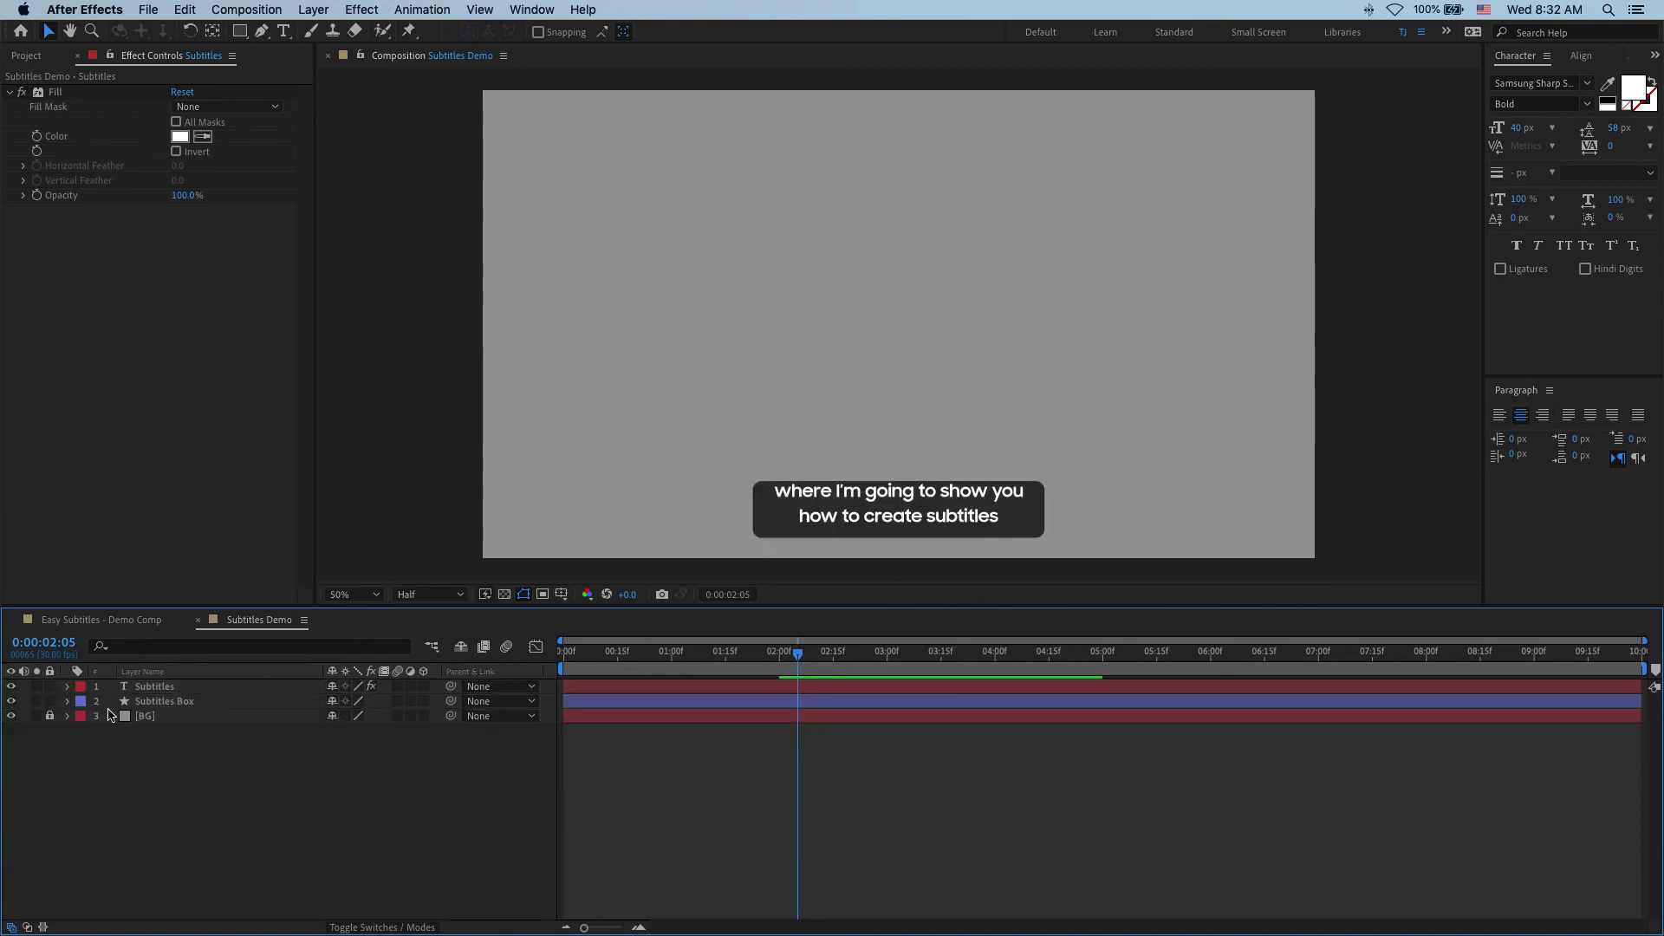
{"action": "left_click", "coordinate": [154, 687]}
{"action": "left_click", "coordinate": [160, 701], "text": "shift"}
{"action": "left_click", "coordinate": [929, 779]}
{"action": "left_click", "coordinate": [918, 707]}
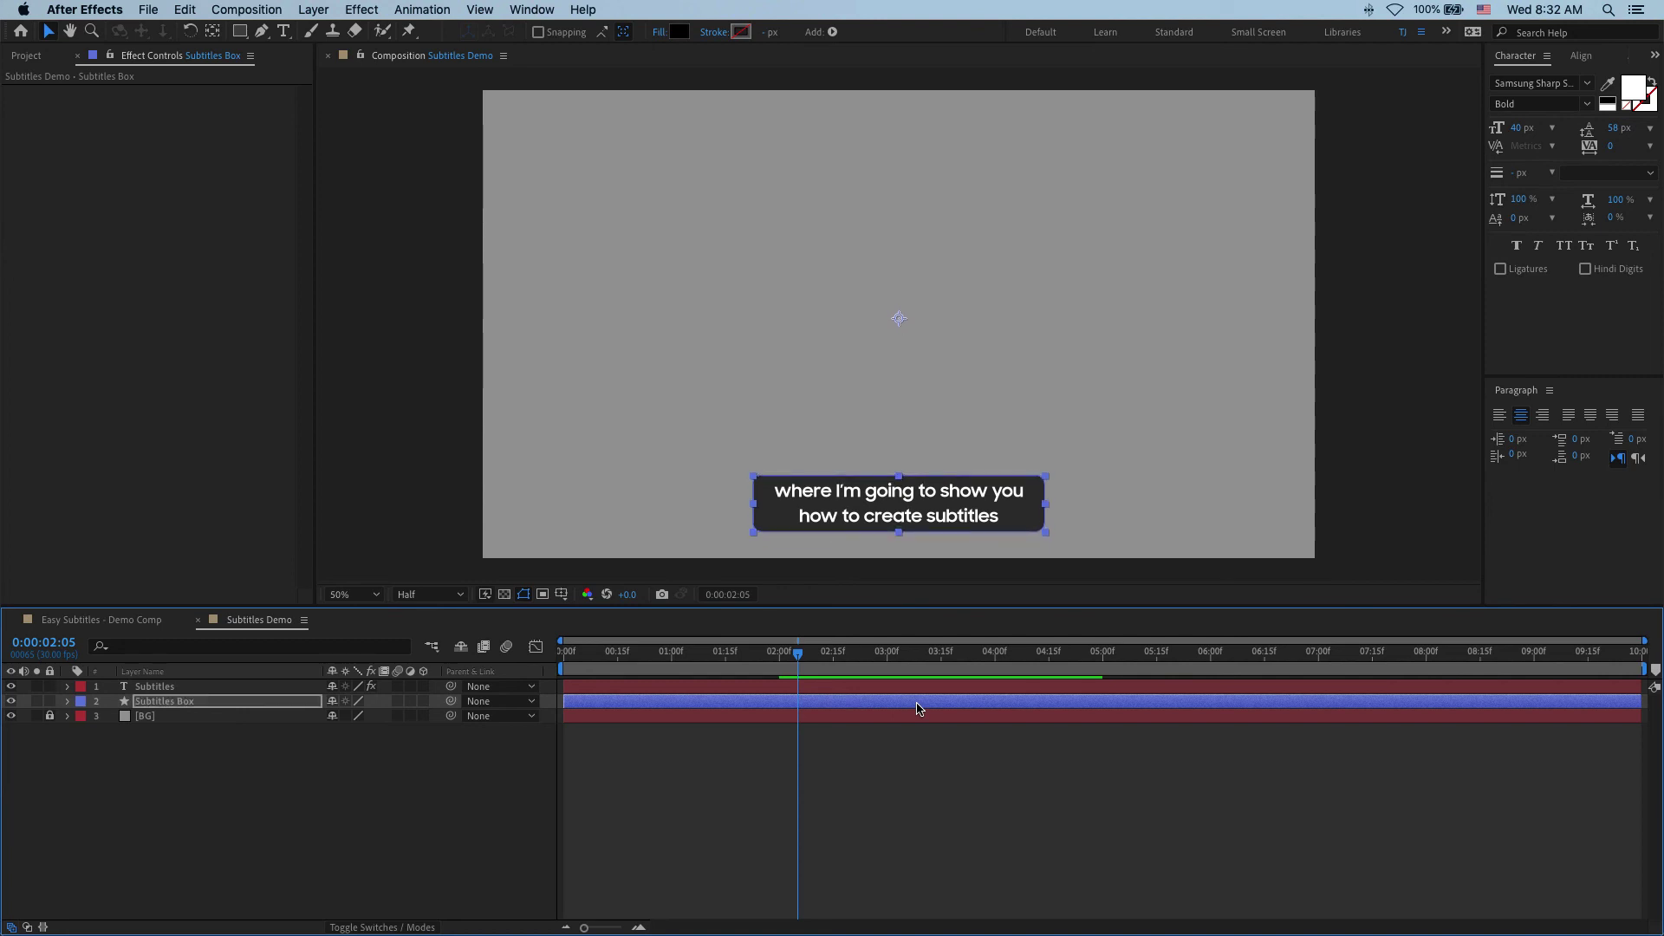
{"action": "left_click", "coordinate": [844, 774]}
{"action": "left_click_drag", "start_coordinate": [798, 652], "coordinate": [929, 684]}
{"action": "left_click", "coordinate": [770, 689]}
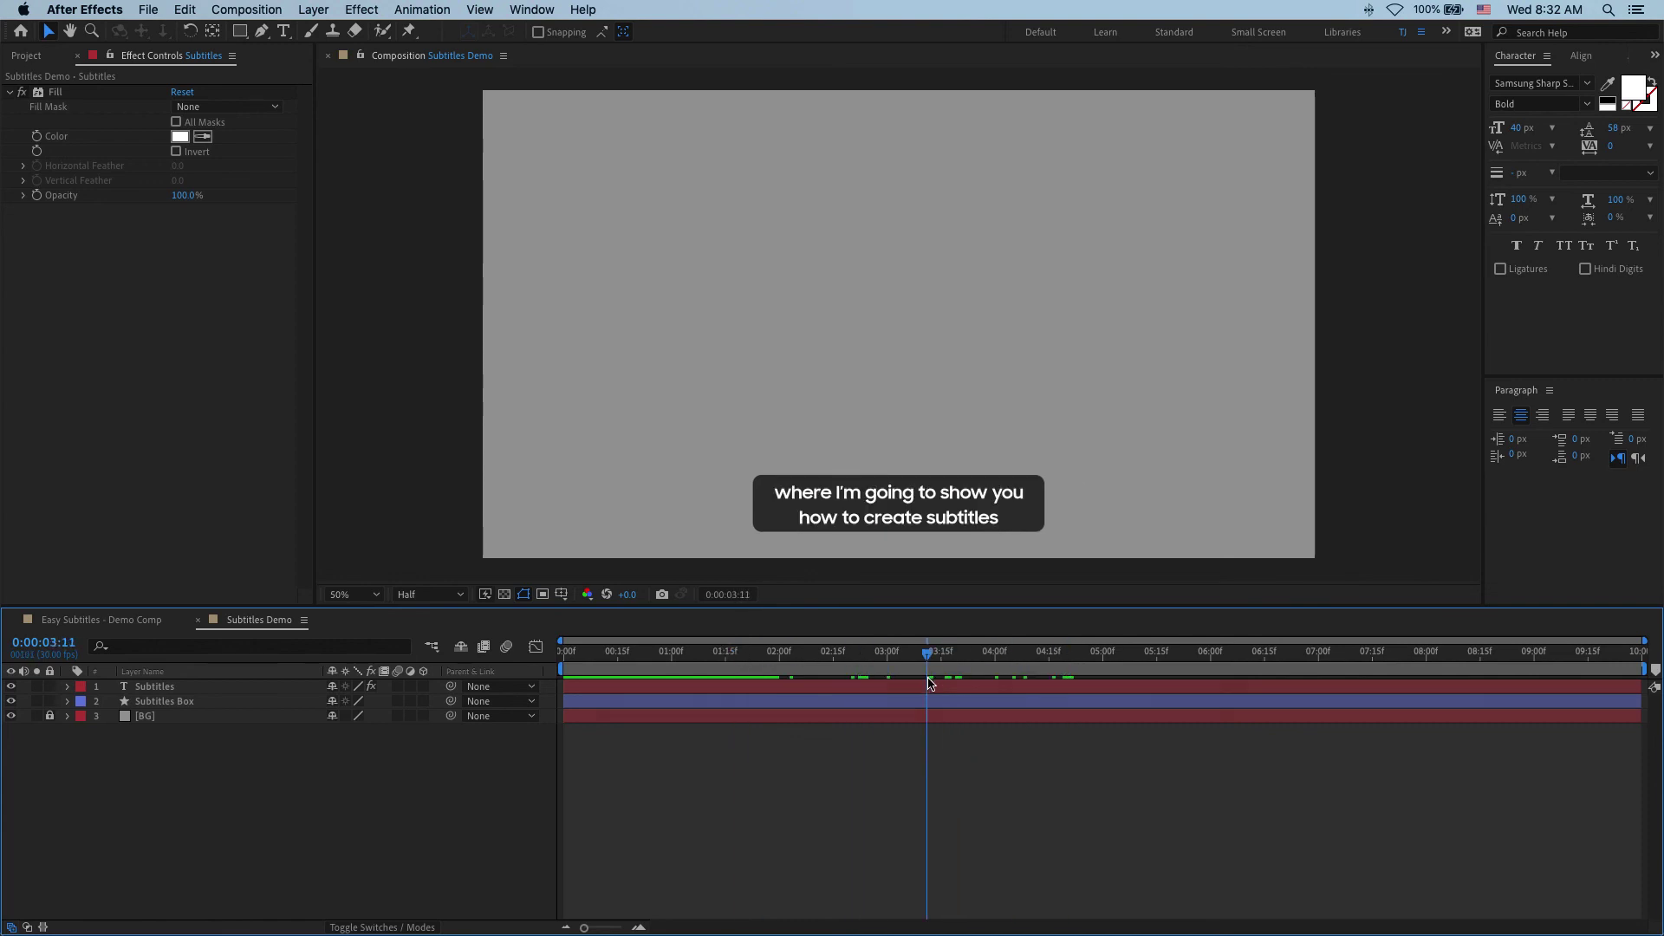
{"action": "left_click", "coordinate": [922, 687]}
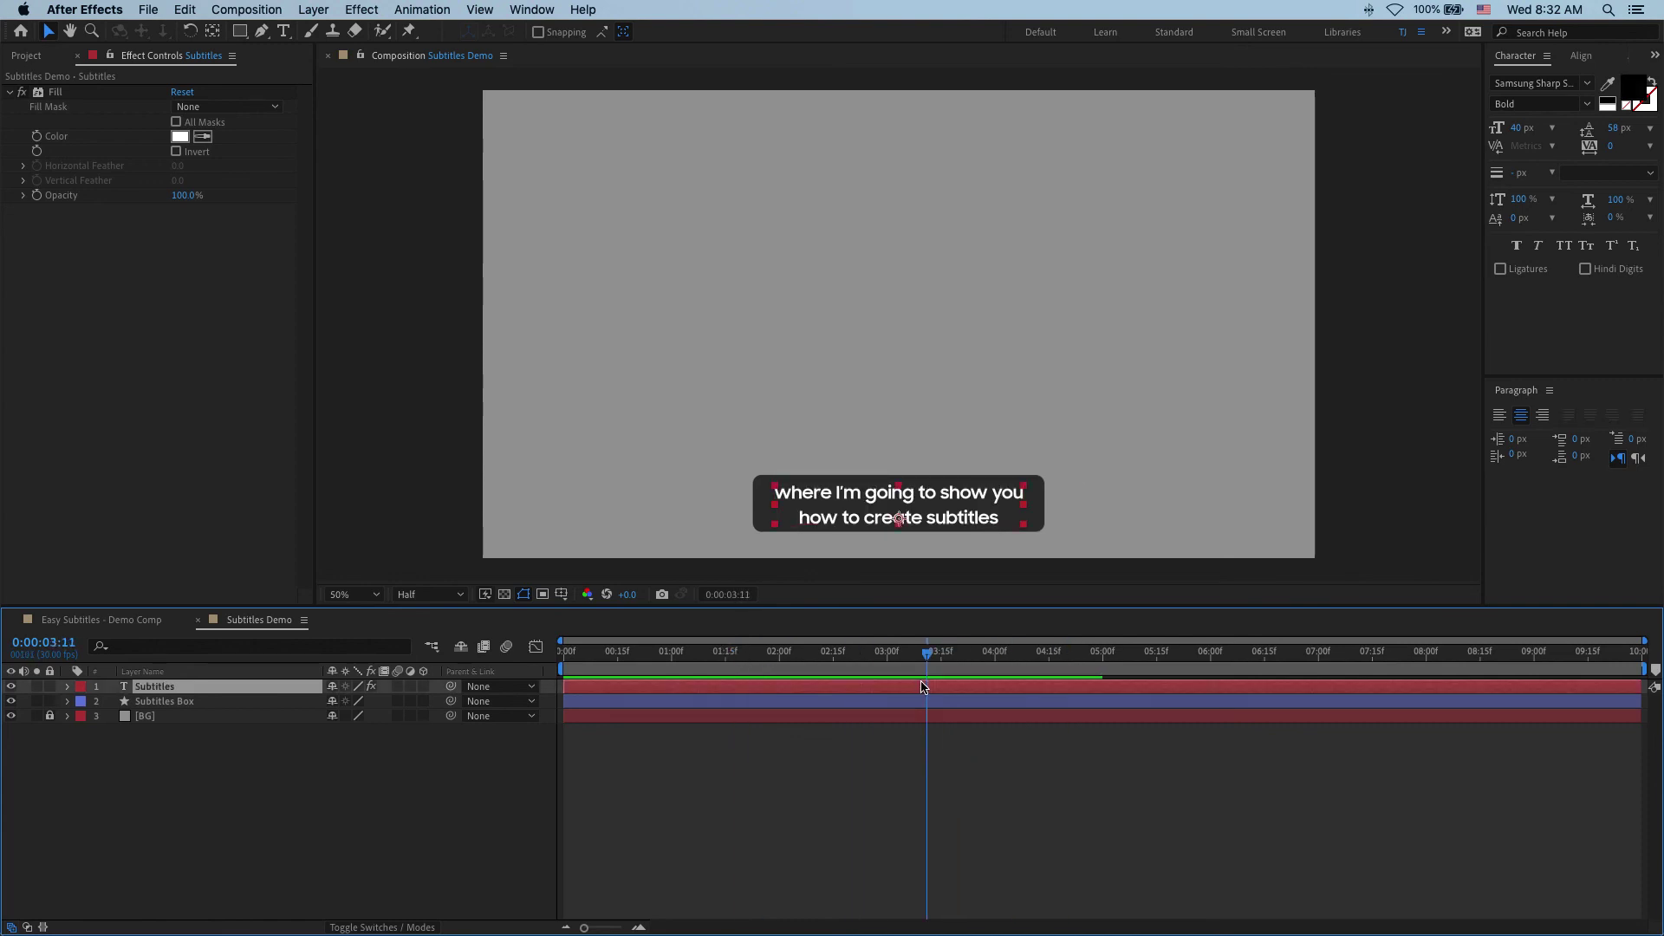
At the 2:00 keyframe, keep leading at 56 px and remove the line break for one line
{"action": "key", "text": "u"}
{"action": "key", "text": "j"}
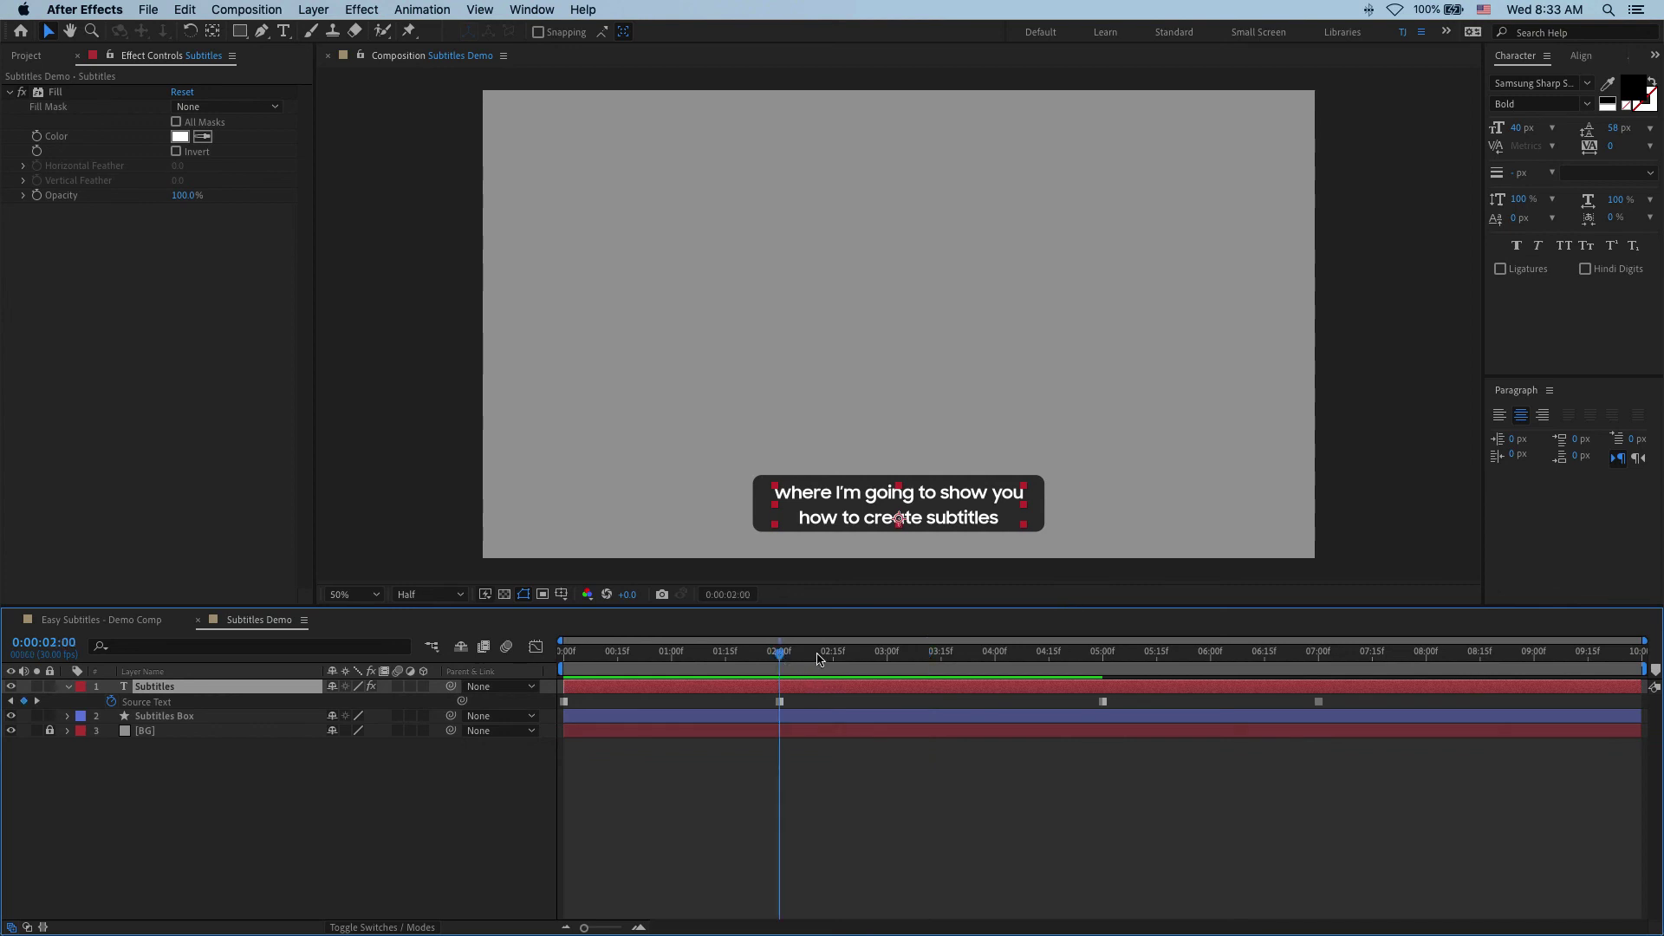
{"action": "mouse_move", "coordinate": [1625, 130]}
{"action": "left_mouse_down"}
{"action": "mouse_move", "coordinate": [1637, 120]}
{"action": "mouse_move", "coordinate": [1588, 134]}
{"action": "mouse_move", "coordinate": [1628, 135]}
{"action": "left_mouse_up"}
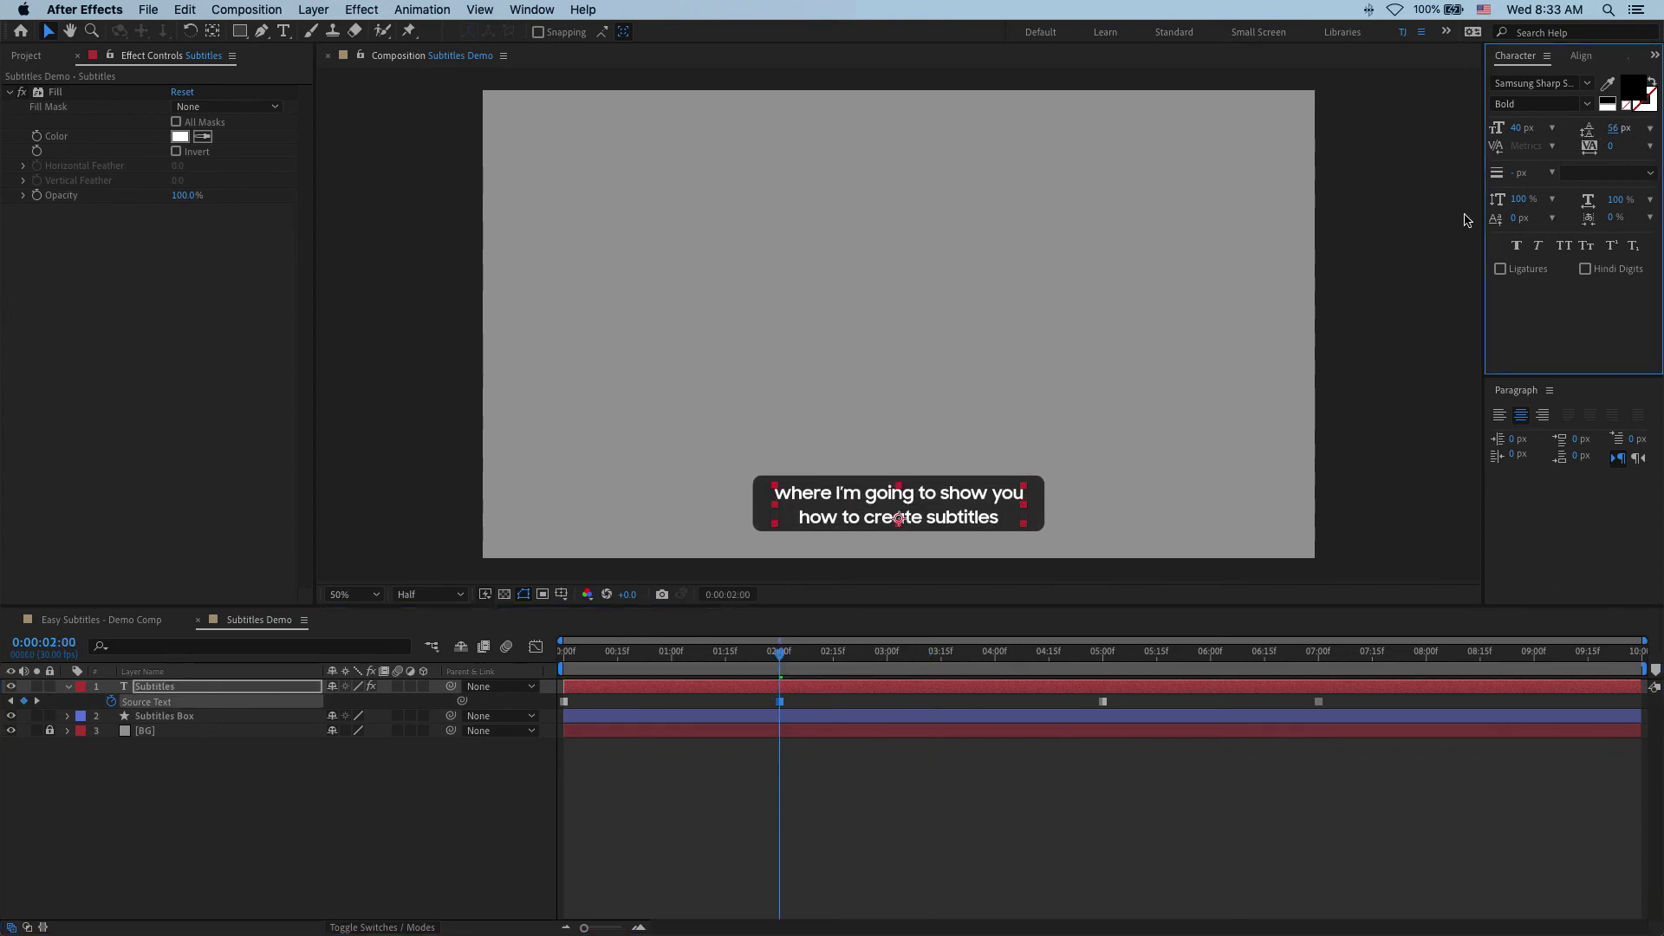
{"action": "left_click", "coordinate": [802, 518]}
{"action": "double_click", "coordinate": [801, 518]}
{"action": "key", "text": "BackSpace"}
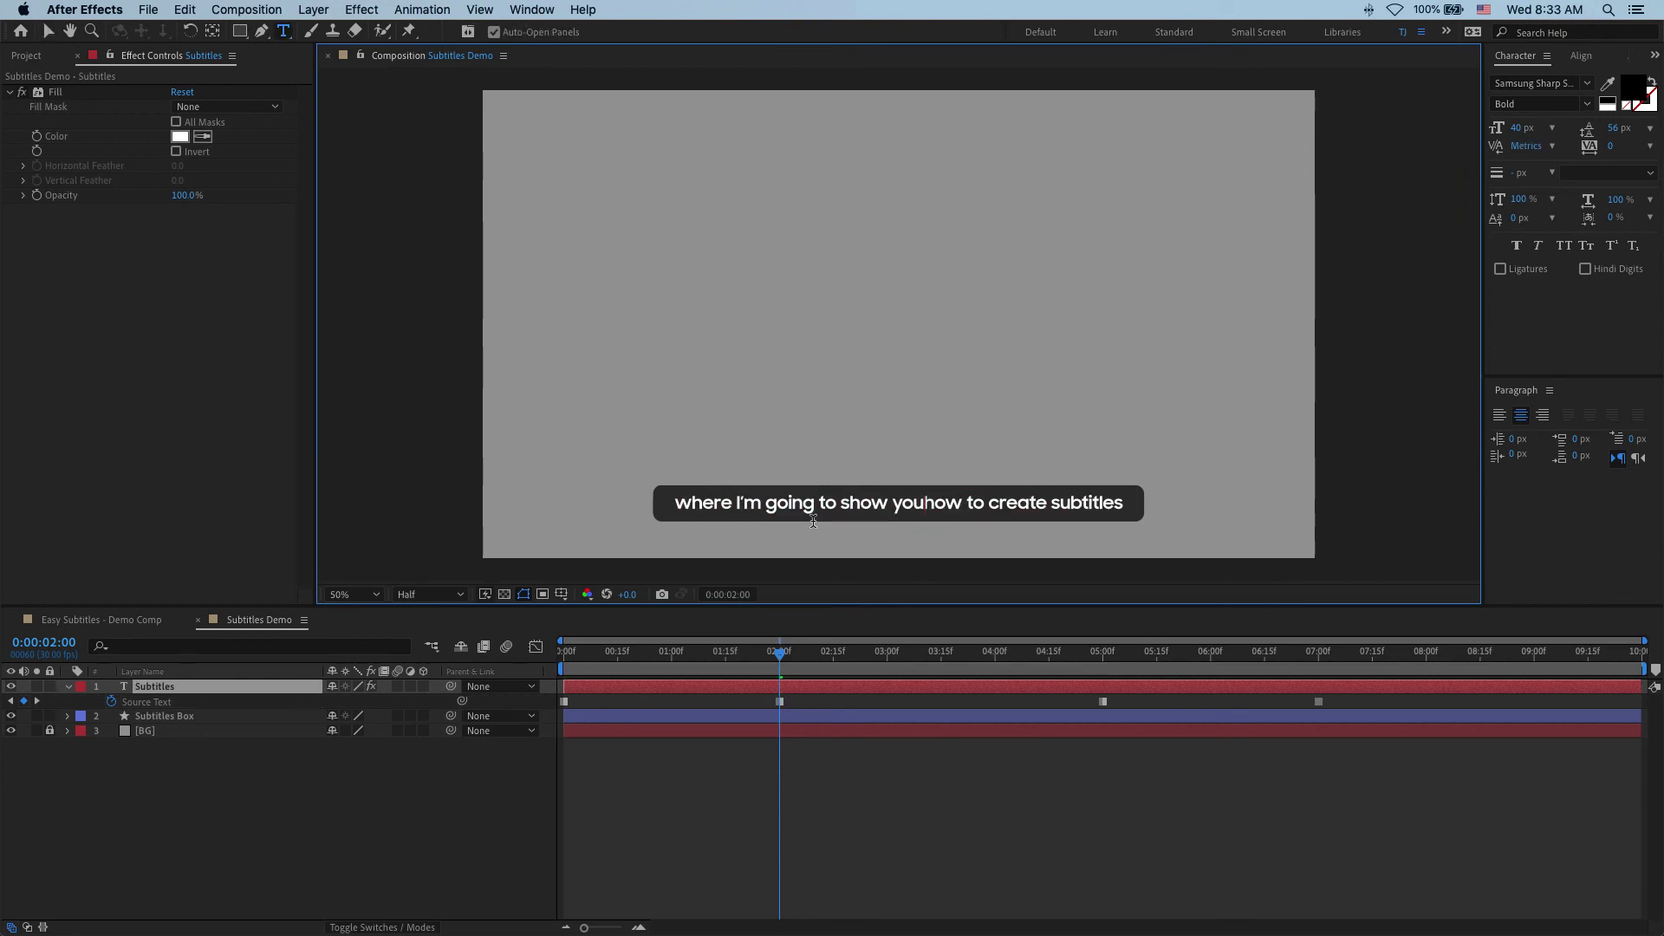
{"action": "left_click", "coordinate": [822, 686]}
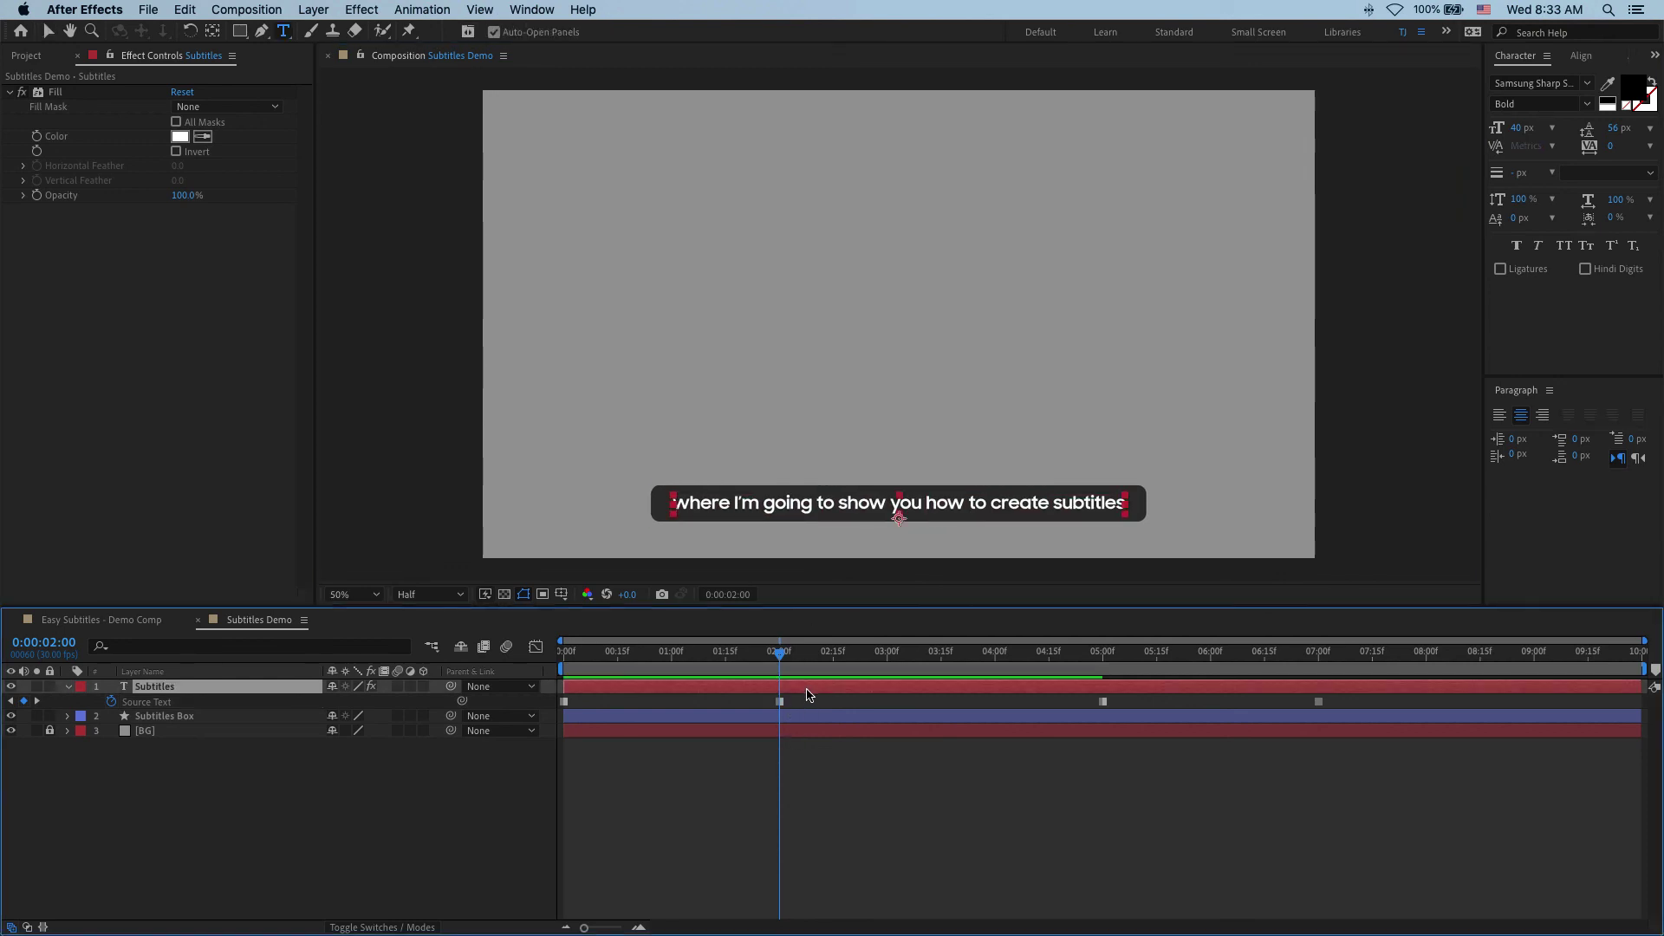
Apply the Silom Regular font to all four Source Text keyframes
{"action": "left_click", "coordinate": [822, 716], "text": "shift"}
{"action": "left_click_drag", "start_coordinate": [1354, 706], "coordinate": [557, 696]}
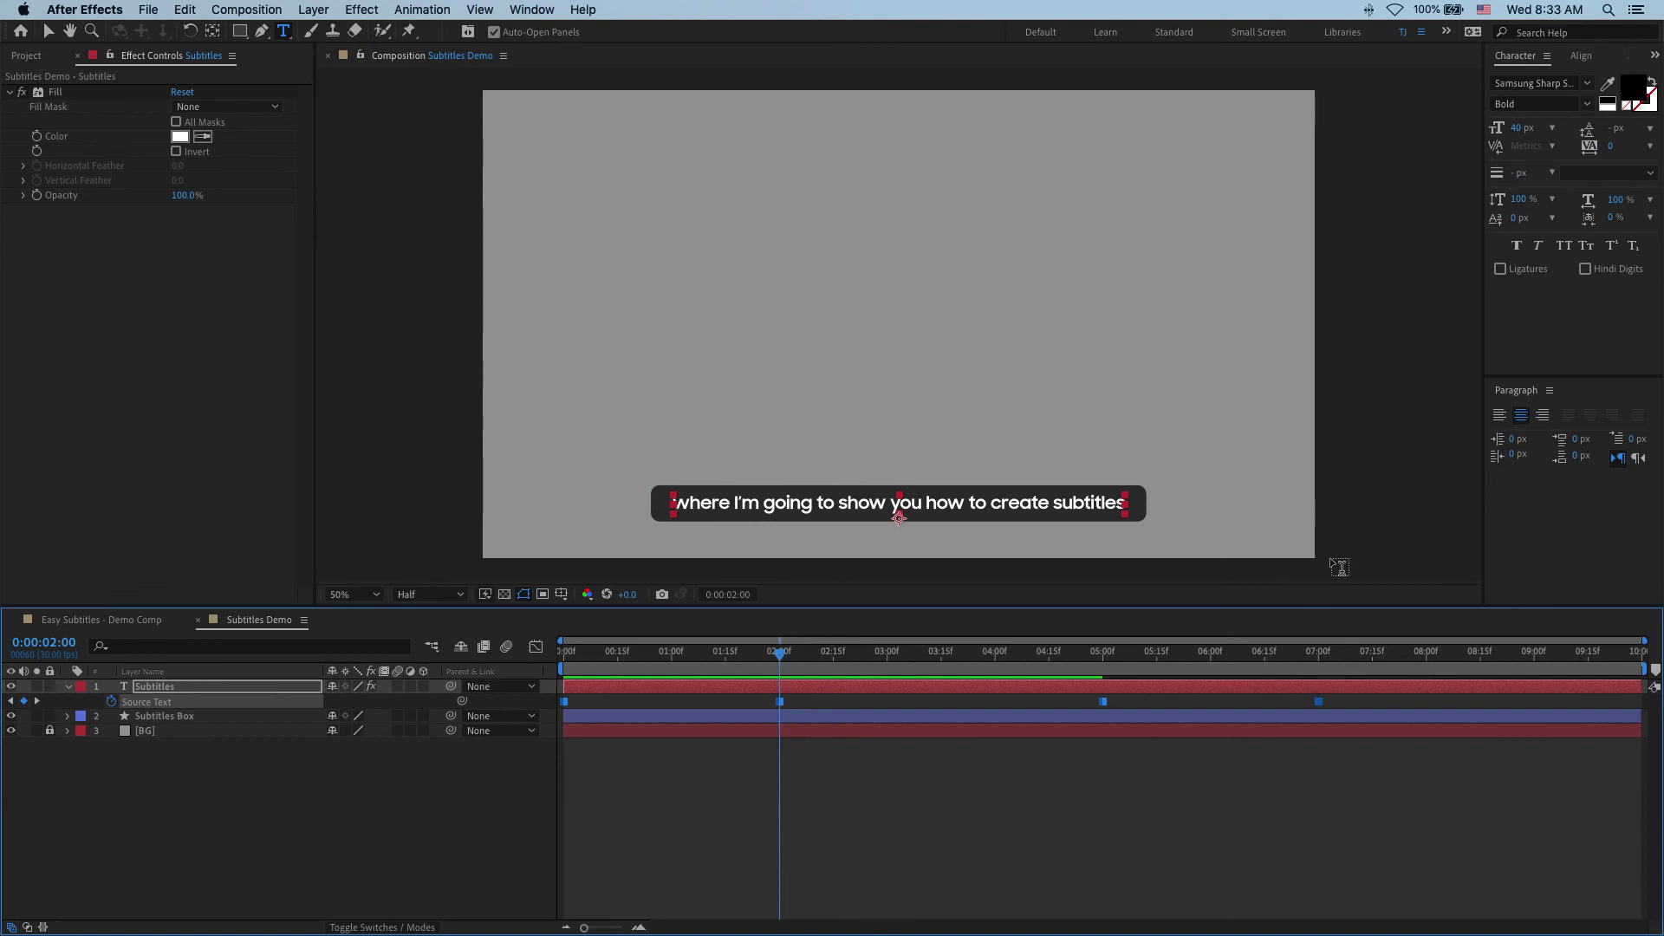
{"action": "left_click", "coordinate": [1529, 83]}
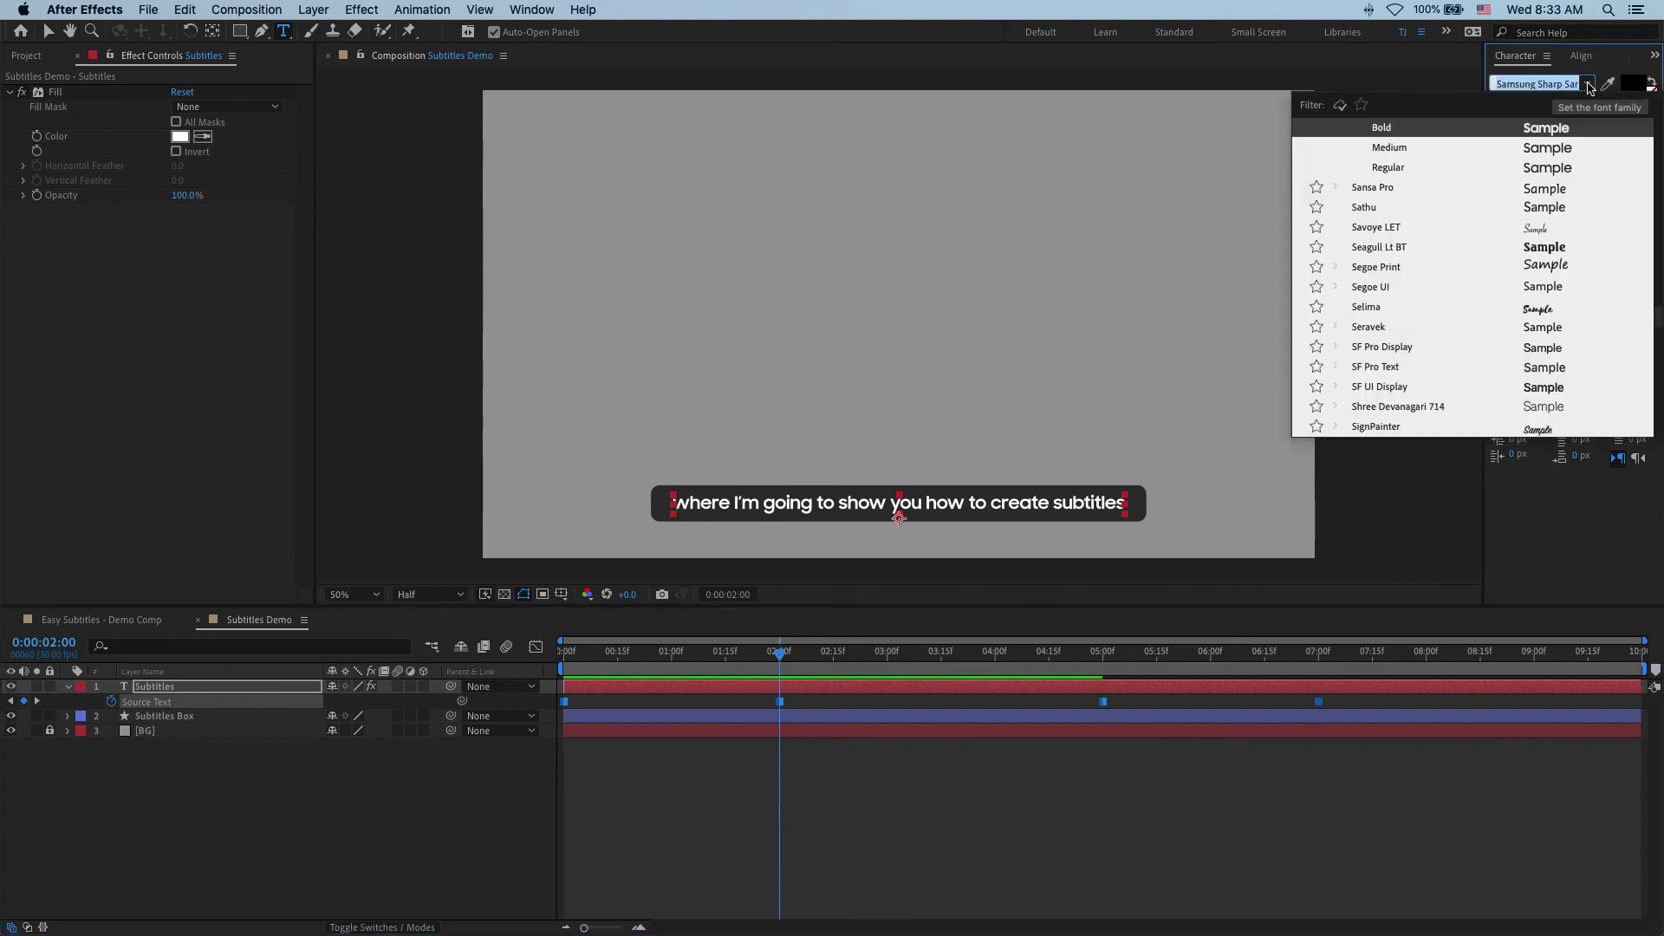
{"action": "left_click", "coordinate": [1436, 335]}
{"action": "left_click", "coordinate": [1150, 769]}
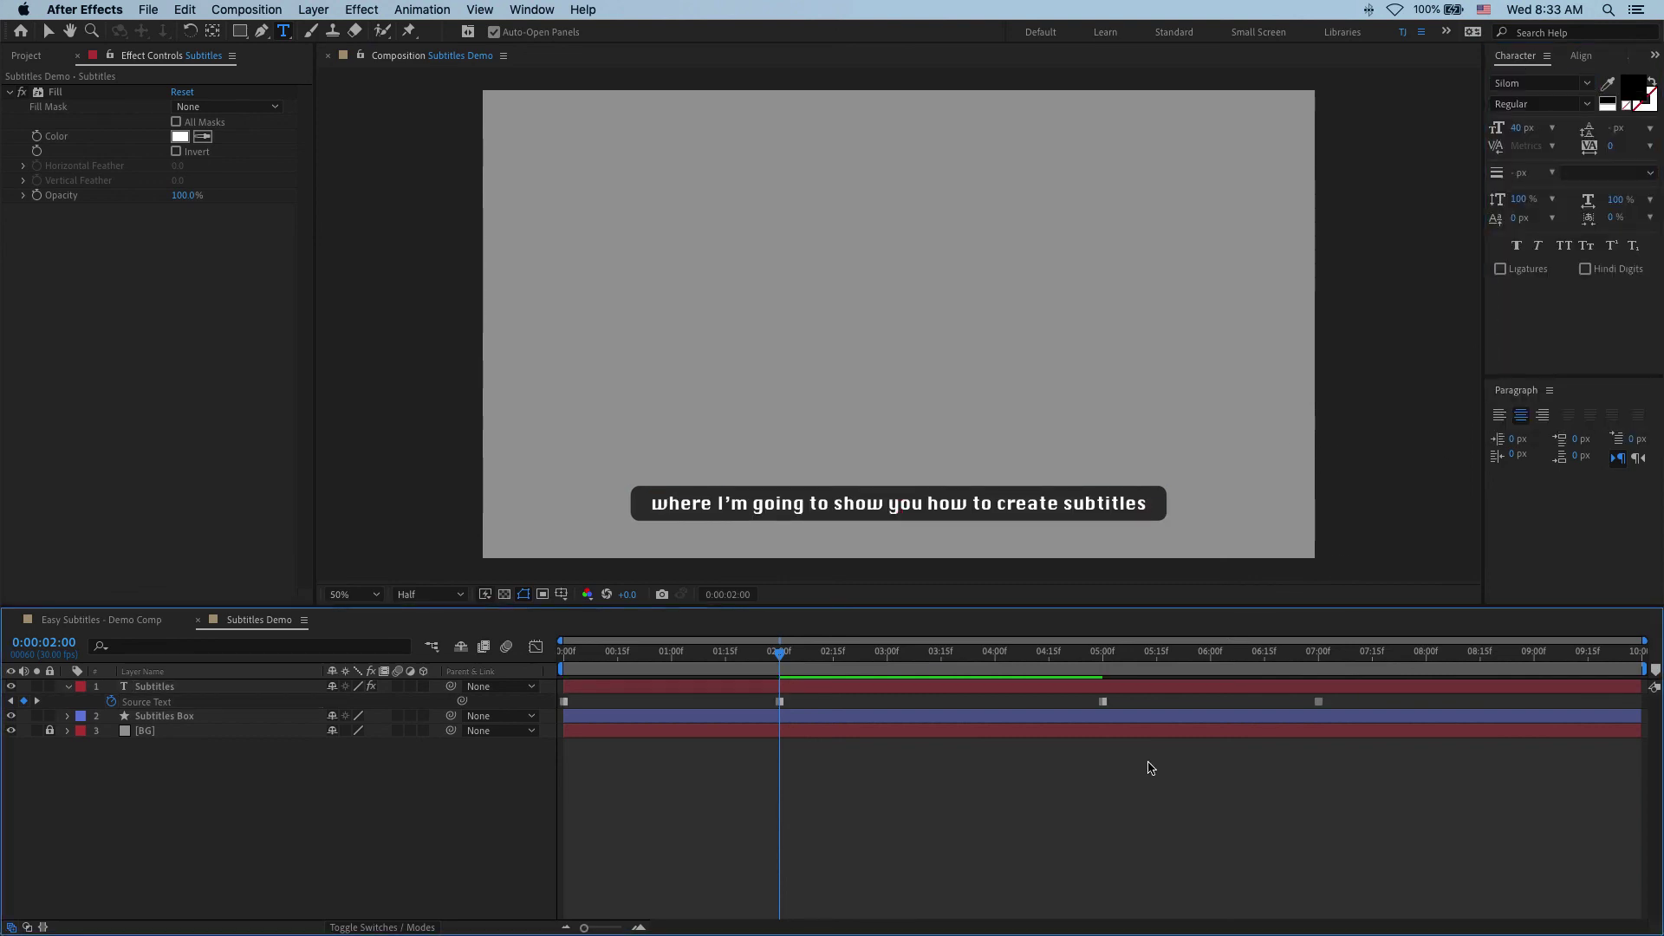
Preview later subtitles and select the Subtitles and Subtitles Box layers in Subtitles Demo
{"action": "left_click_drag", "start_coordinate": [845, 660], "coordinate": [1054, 661]}
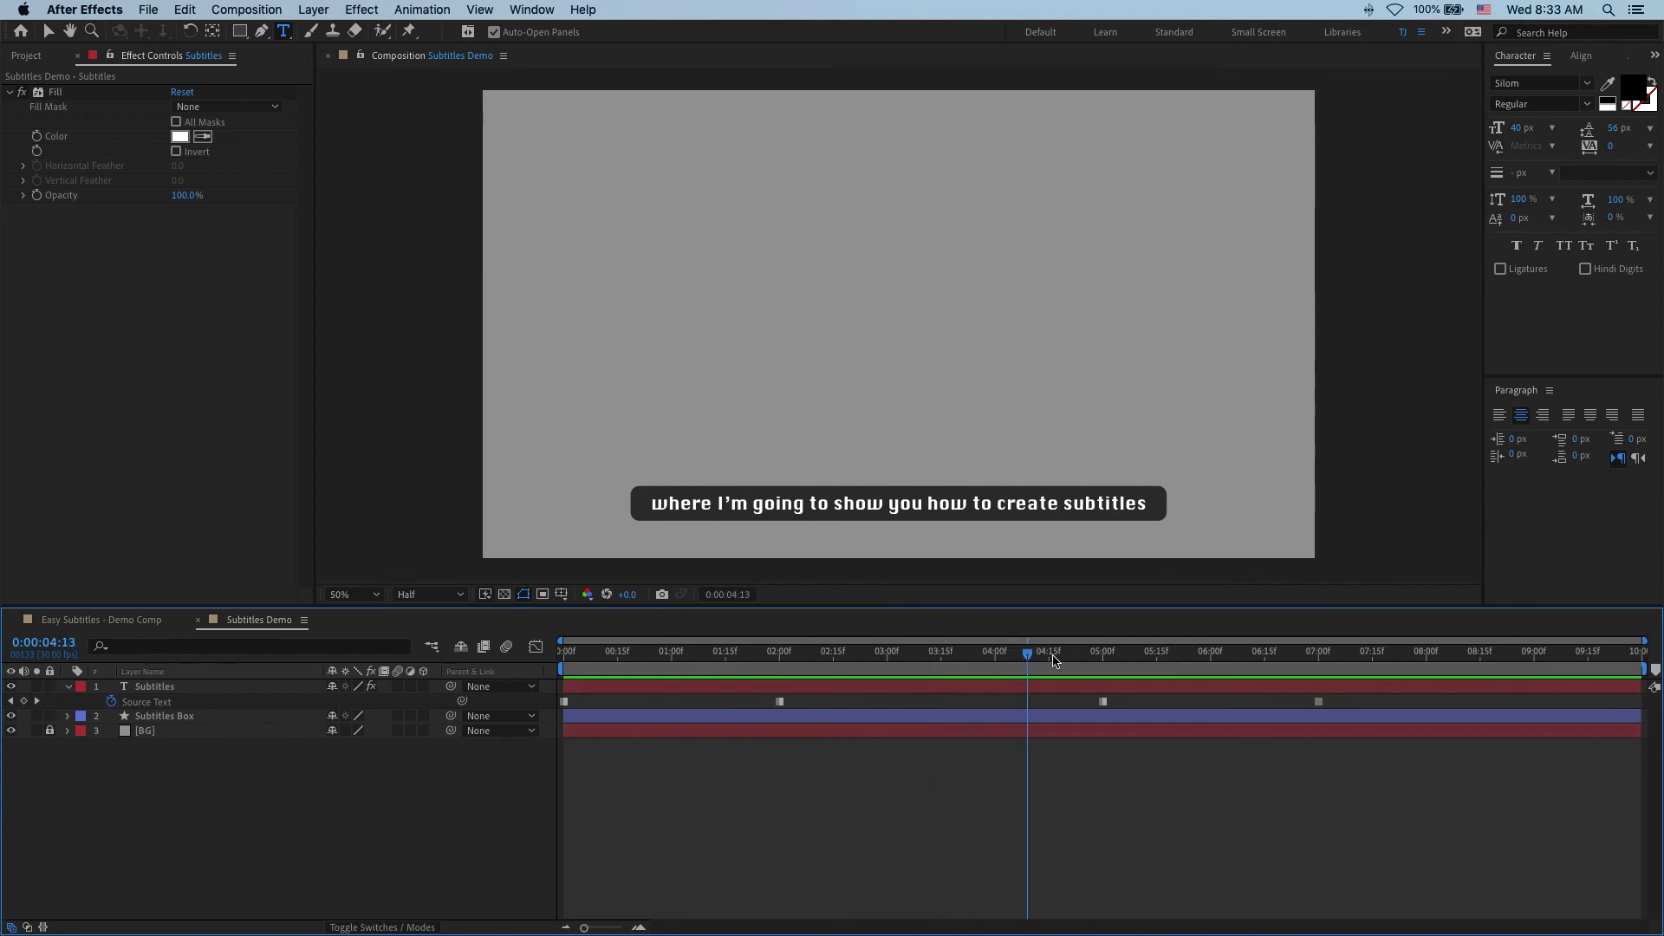
{"action": "left_click", "coordinate": [952, 512]}
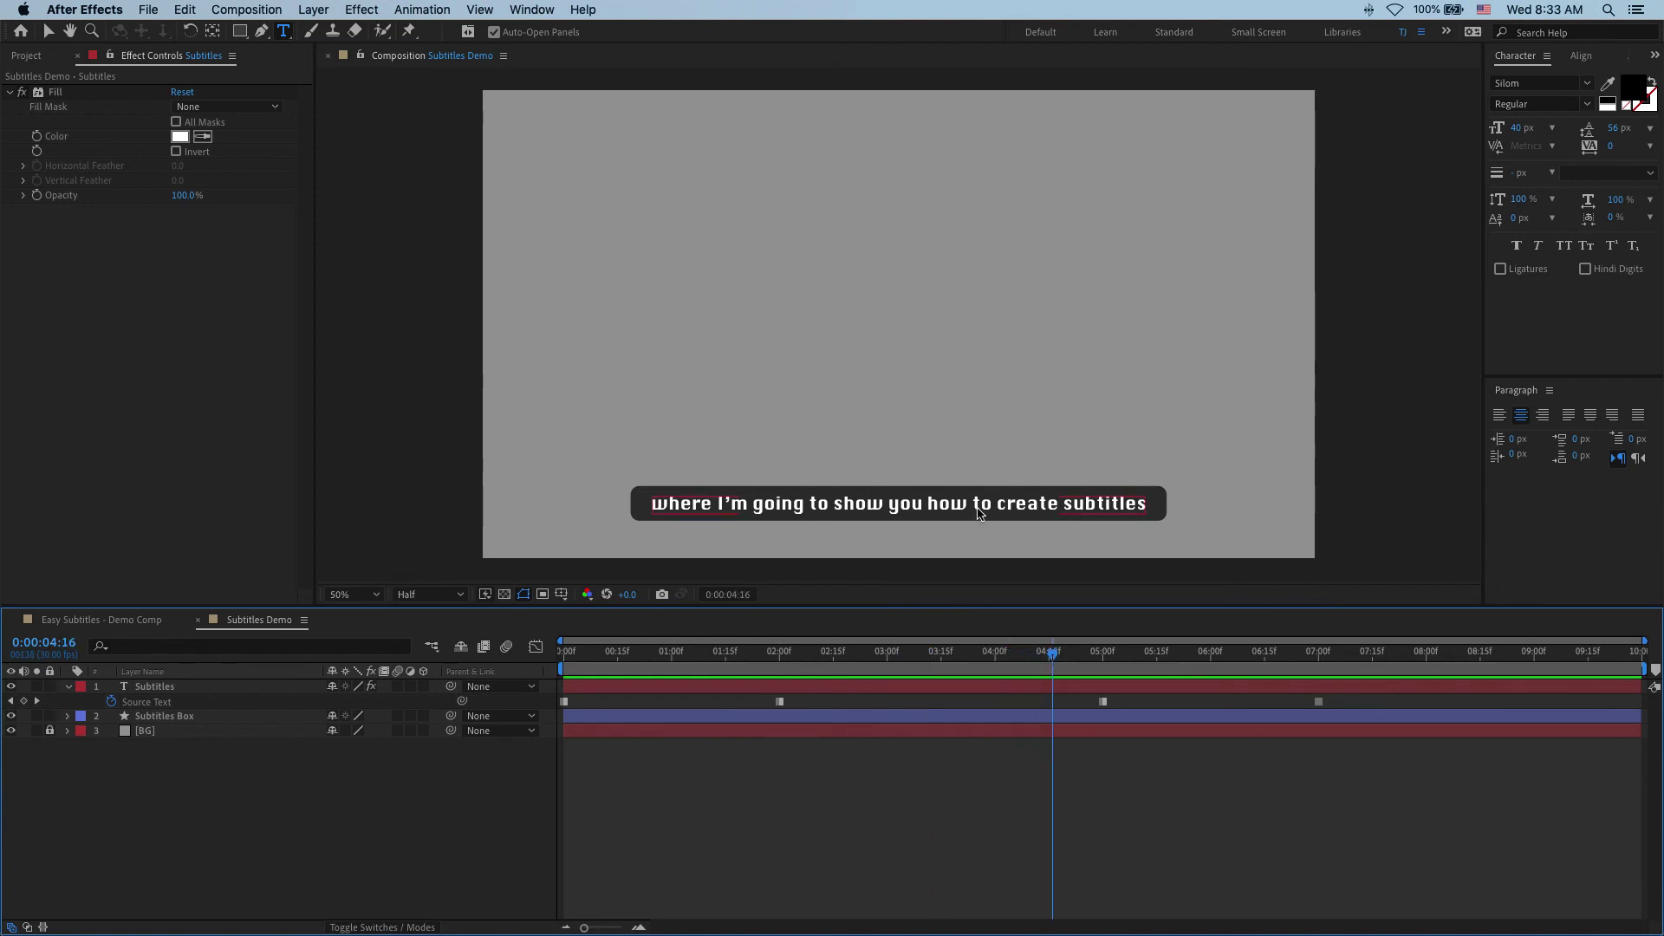
{"action": "key", "text": "Escape"}
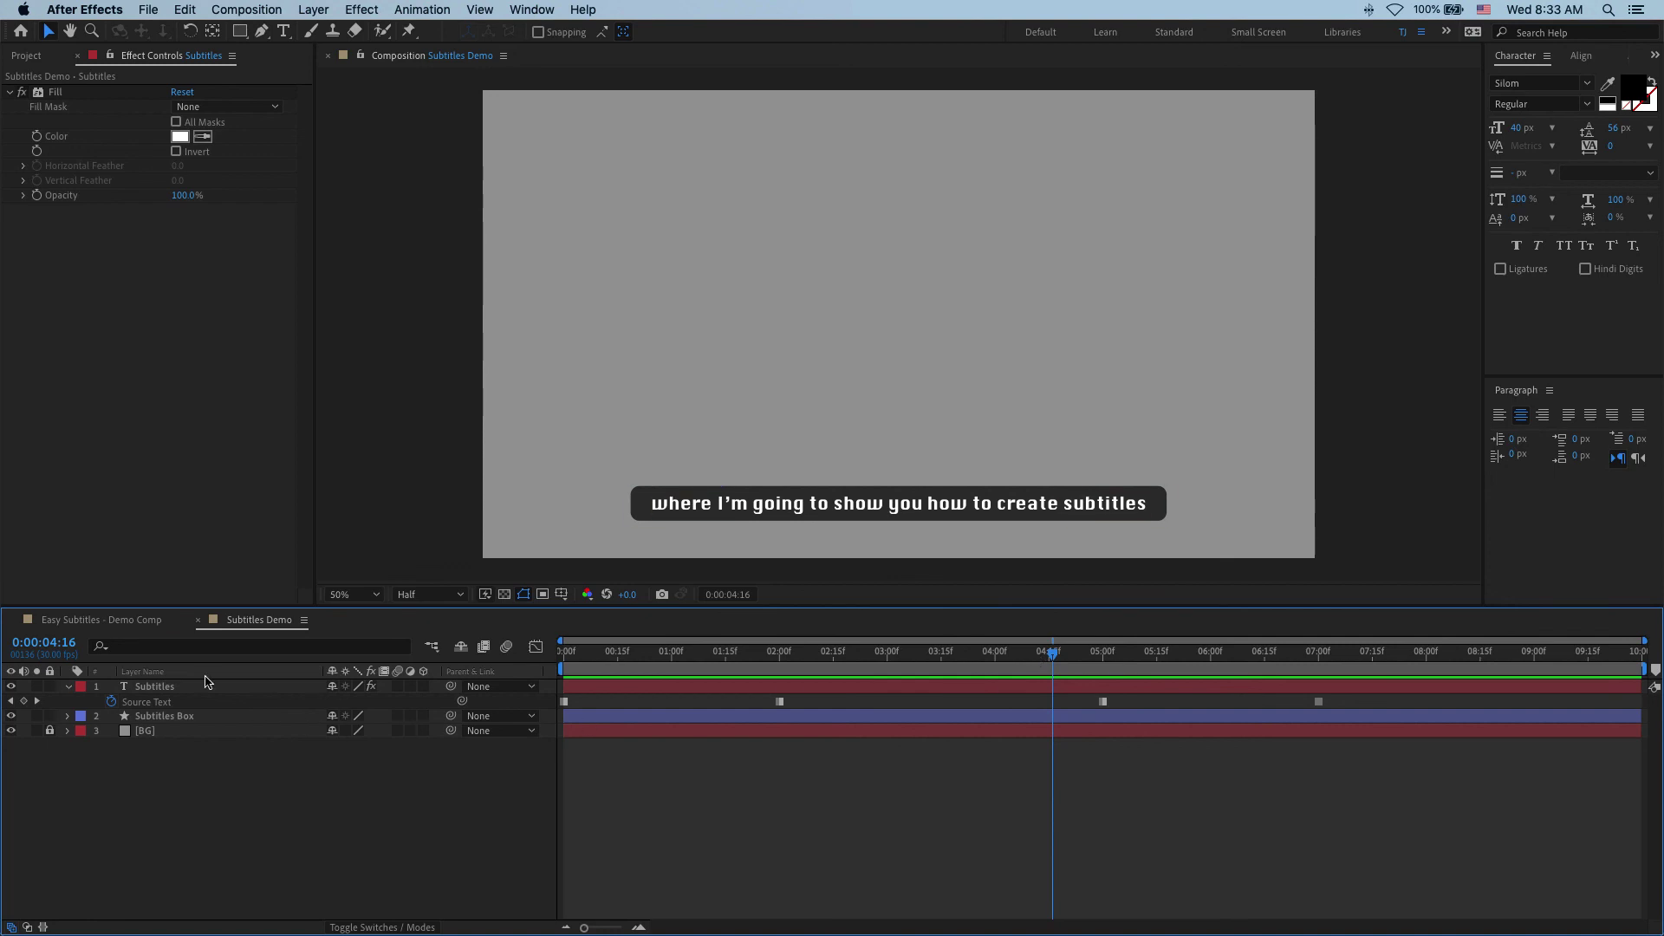
{"action": "left_click", "coordinate": [47, 61]}
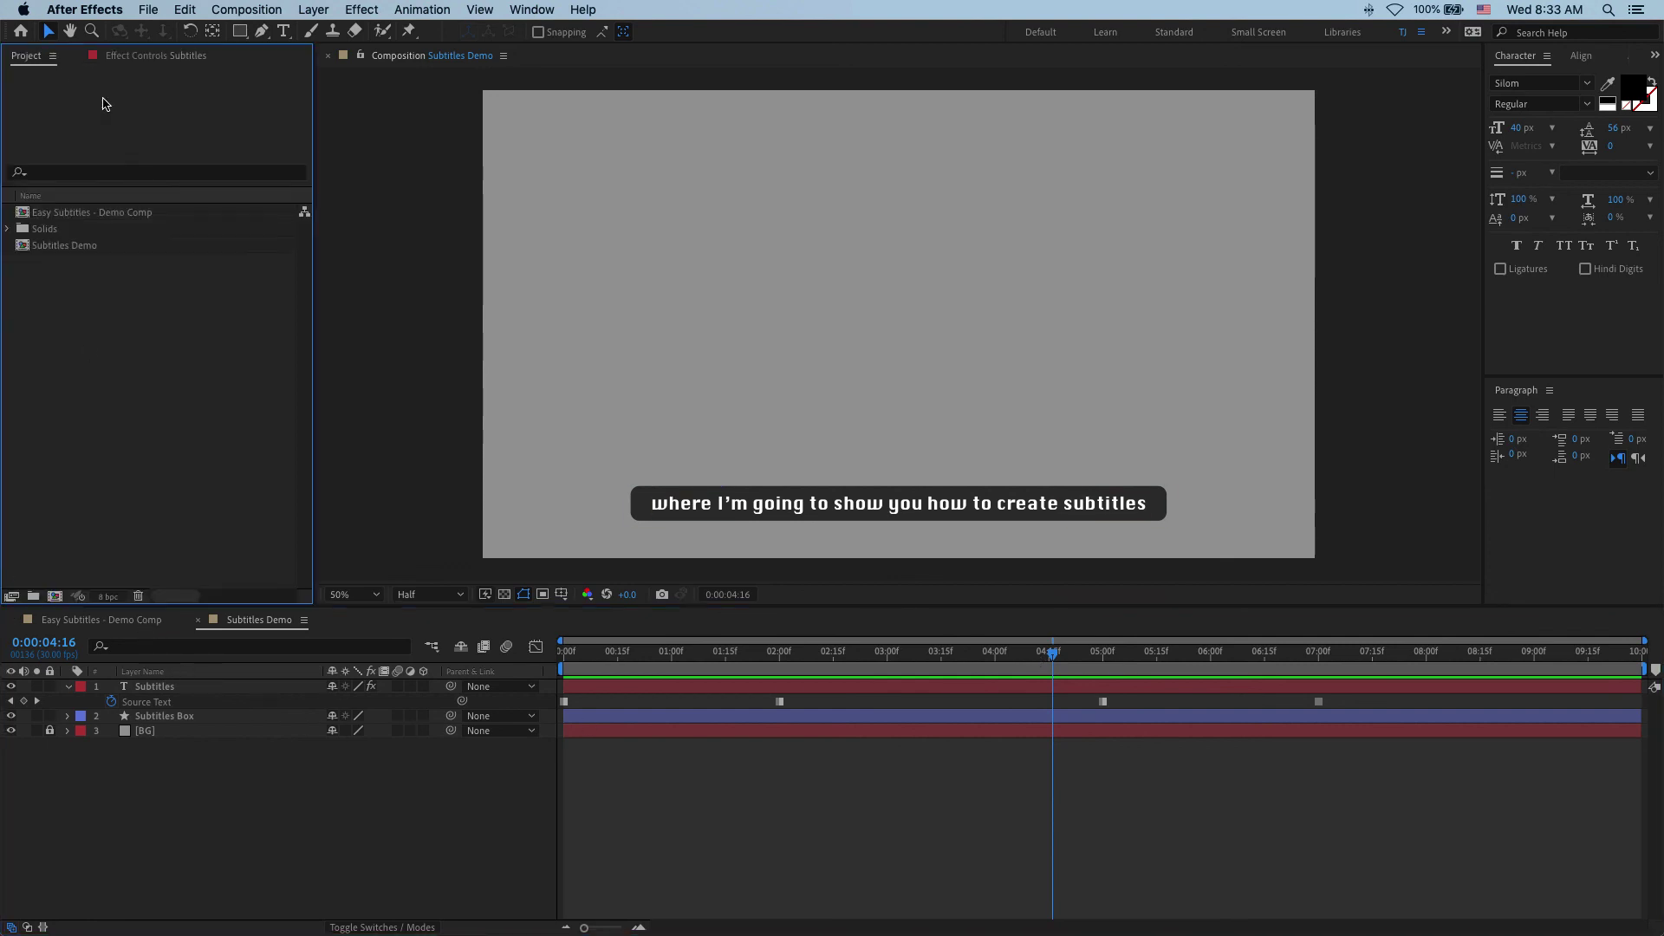
{"action": "left_click", "coordinate": [86, 247]}
{"action": "left_click", "coordinate": [182, 459]}
{"action": "left_click", "coordinate": [216, 685]}
{"action": "left_click", "coordinate": [285, 718], "text": "shift"}
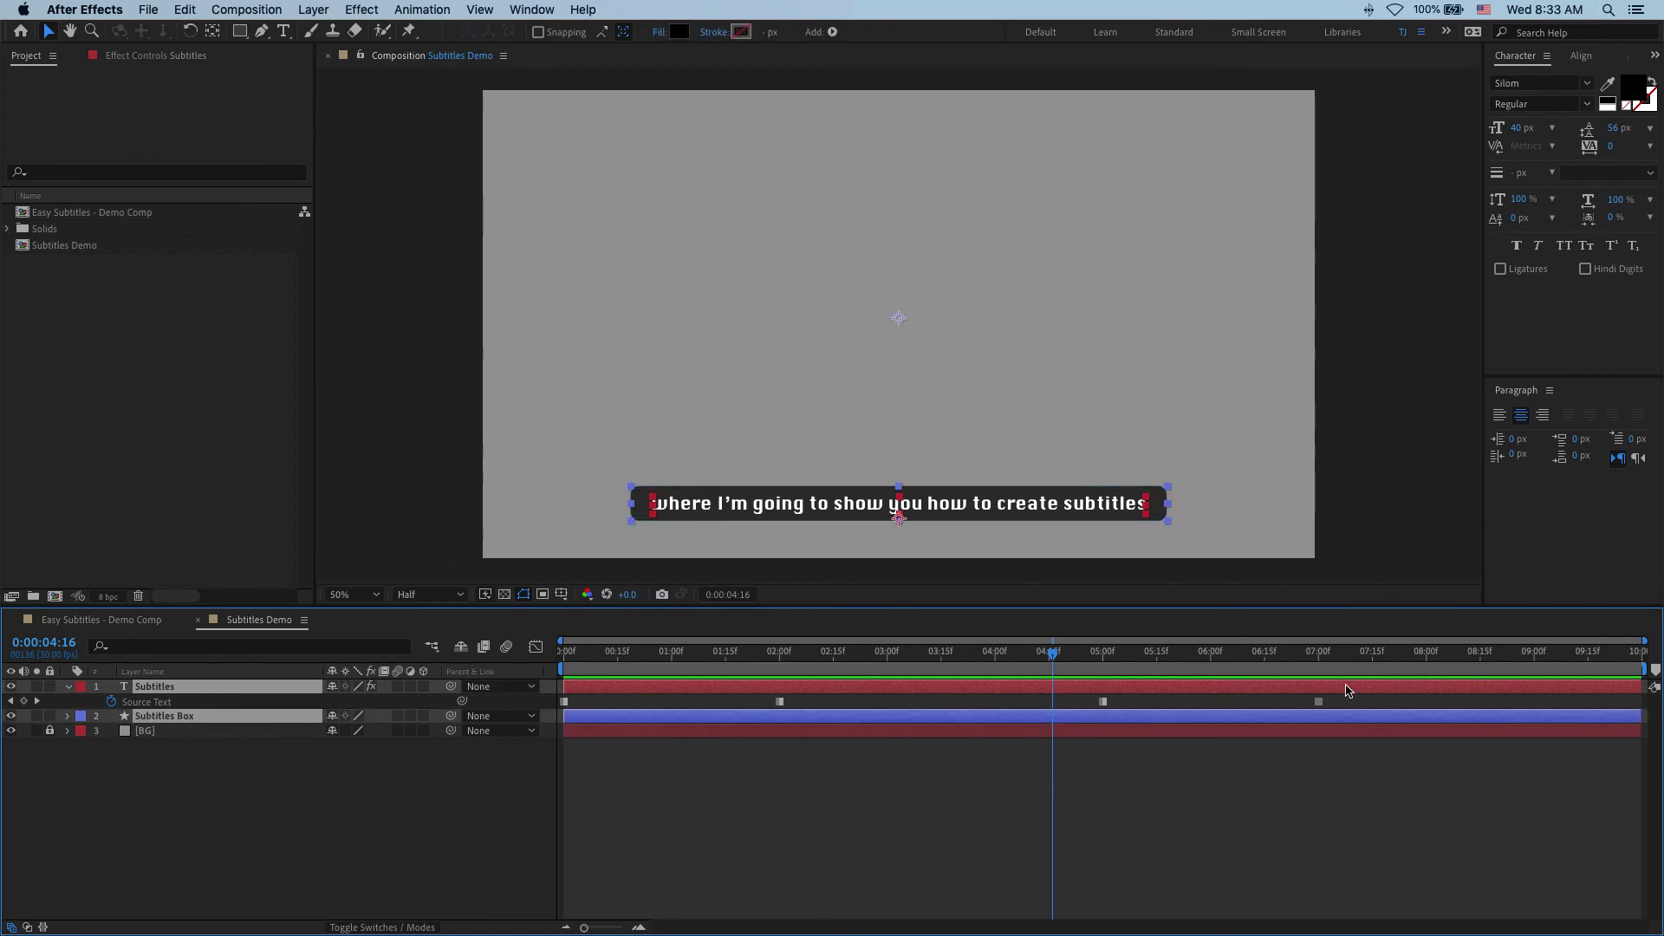
At 2:00, replace the subtitle with the placeholder text 'asdadsas as hdakd'
{"action": "key", "text": "j"}
{"action": "double_click", "coordinate": [825, 509]}
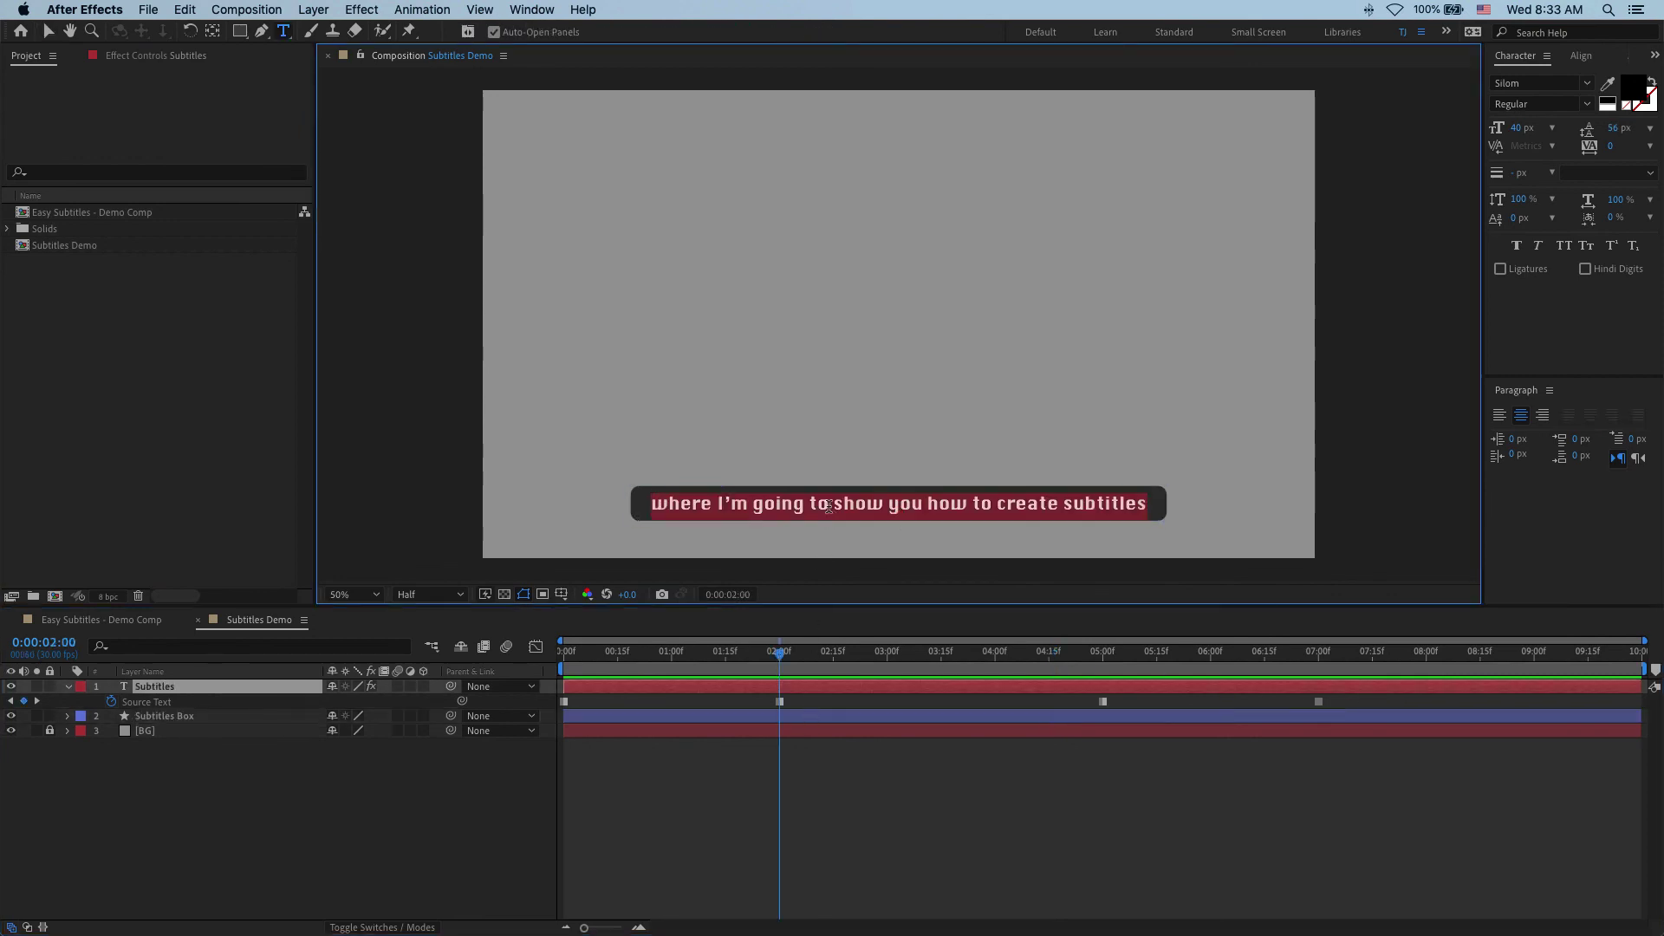
{"action": "type", "text": "asdadsas as "}
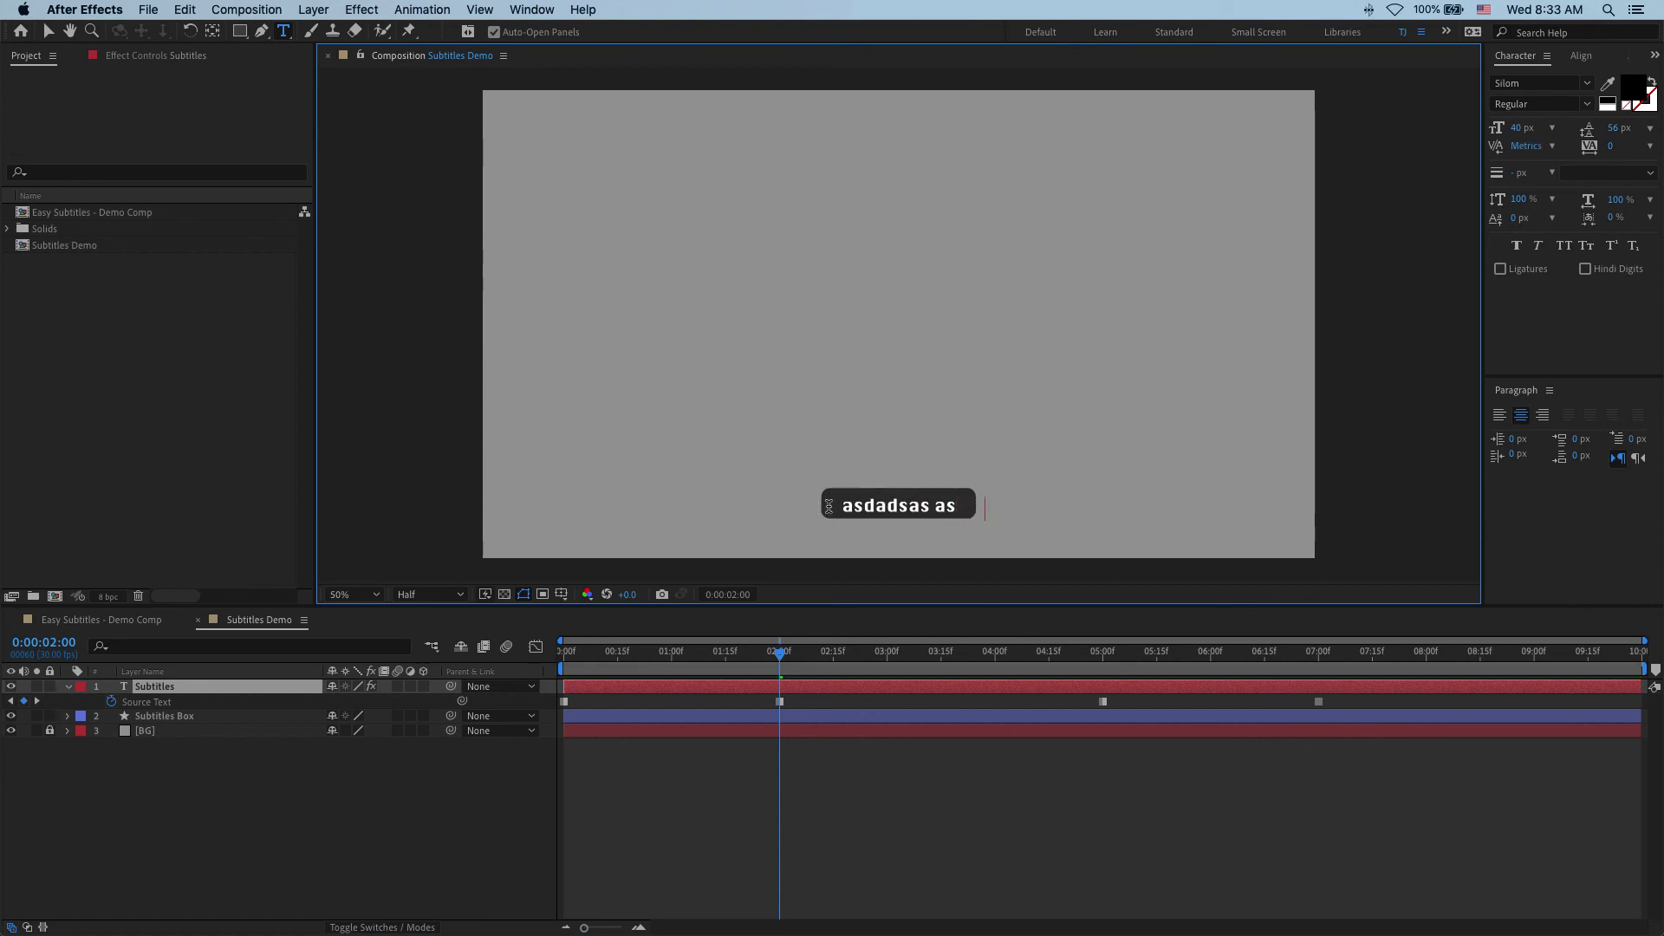
{"action": "type", "text": "hdakd"}
{"action": "left_click", "coordinate": [832, 788]}
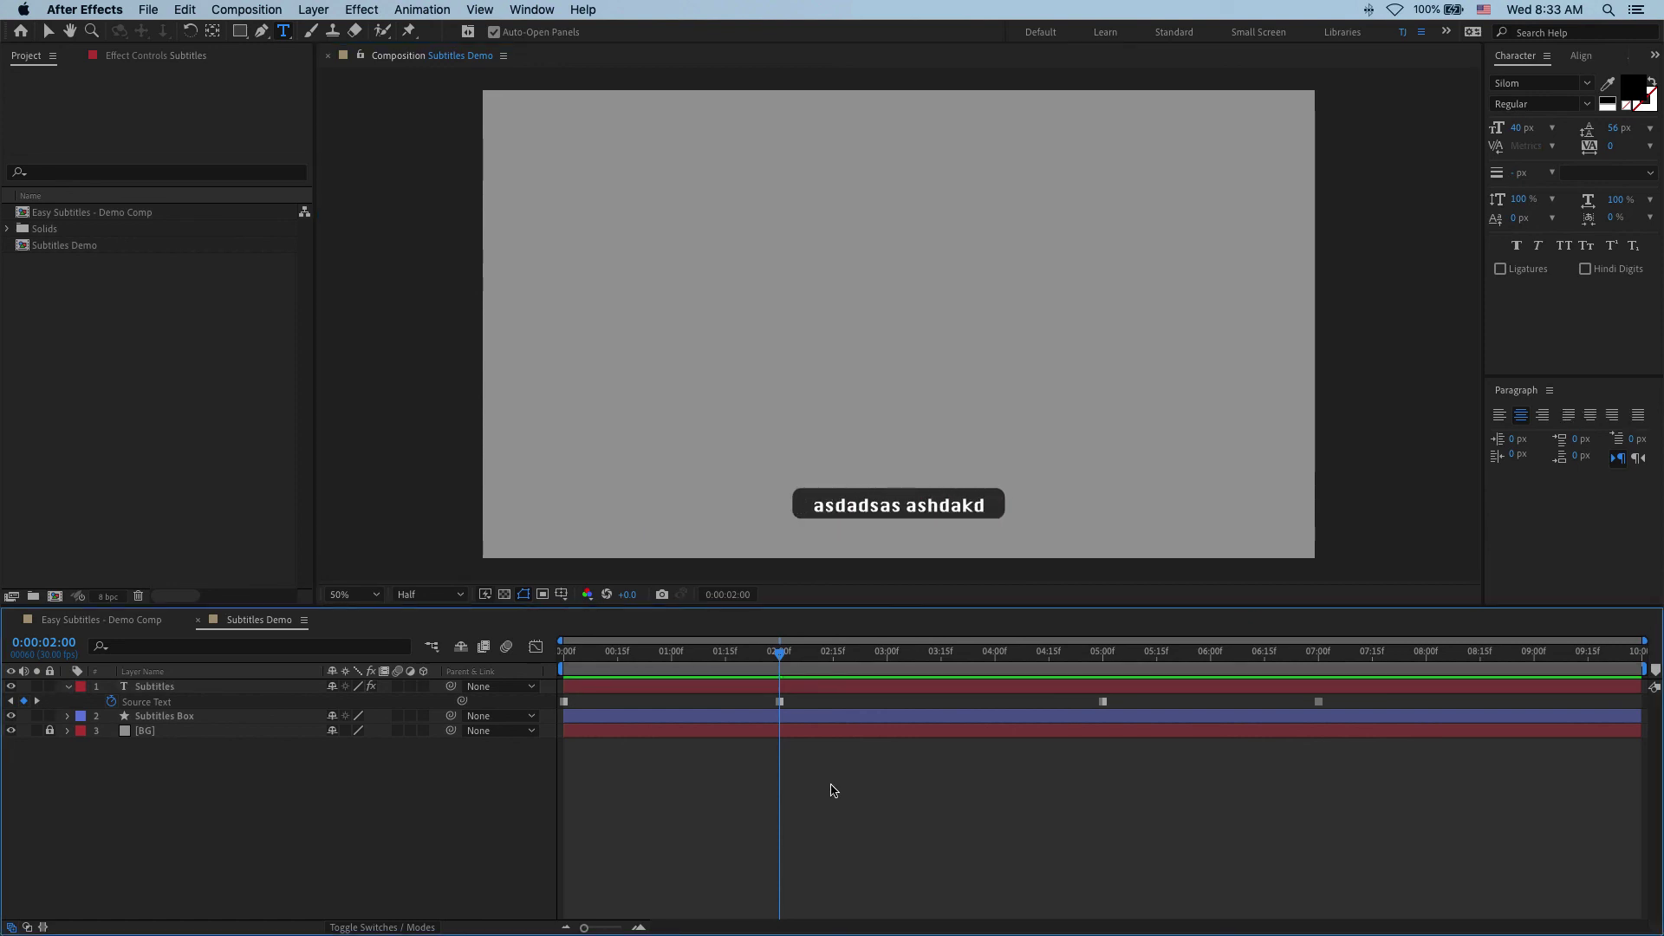